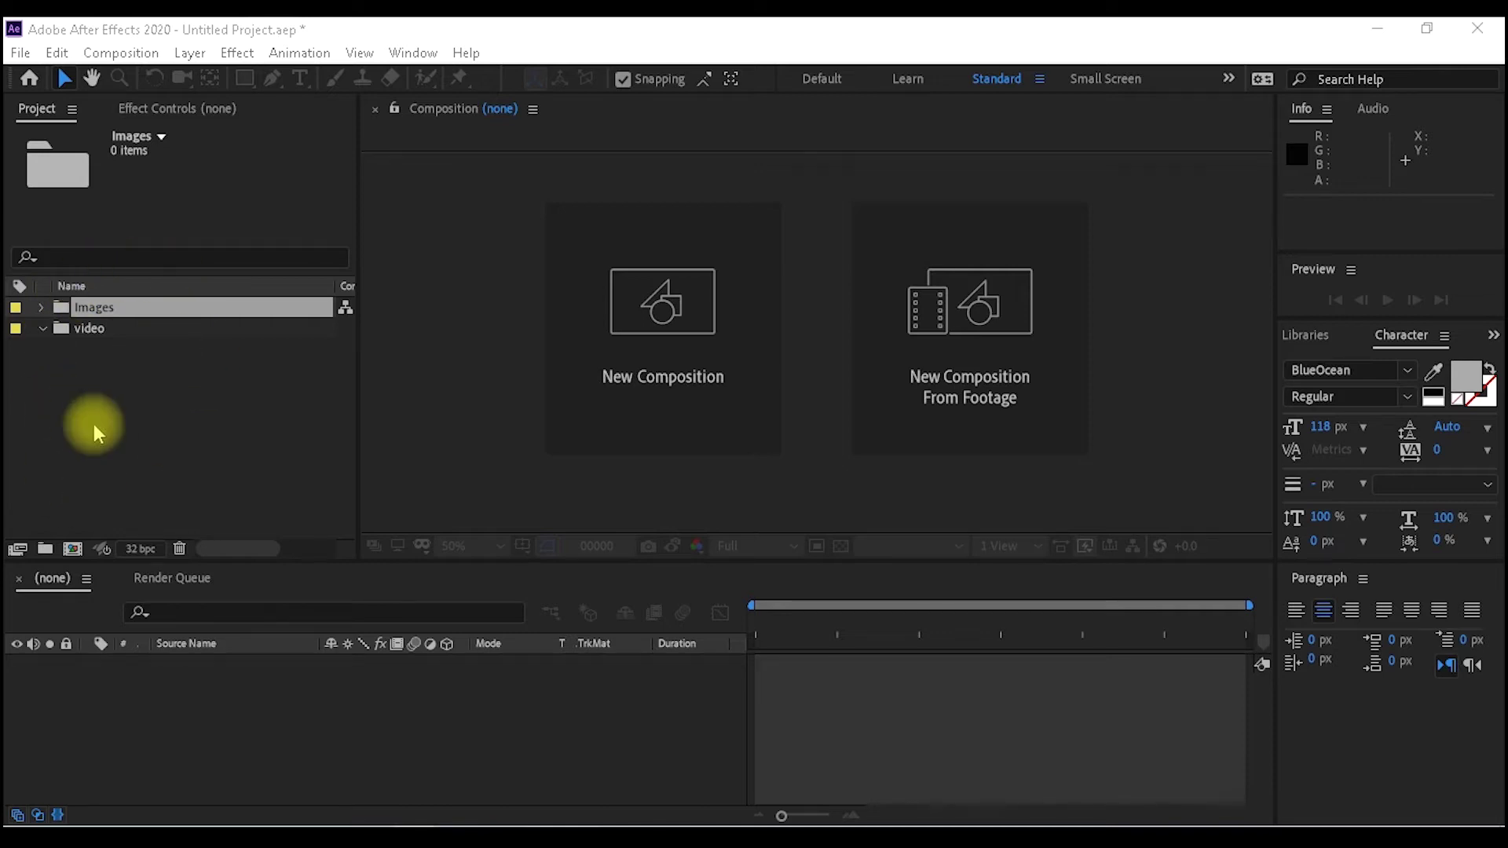
# Tidy the project folders: delete the Untitled 1 folder and add a new folder inside video.
pyautogui.click(66, 330)
pyautogui.click(100, 314)
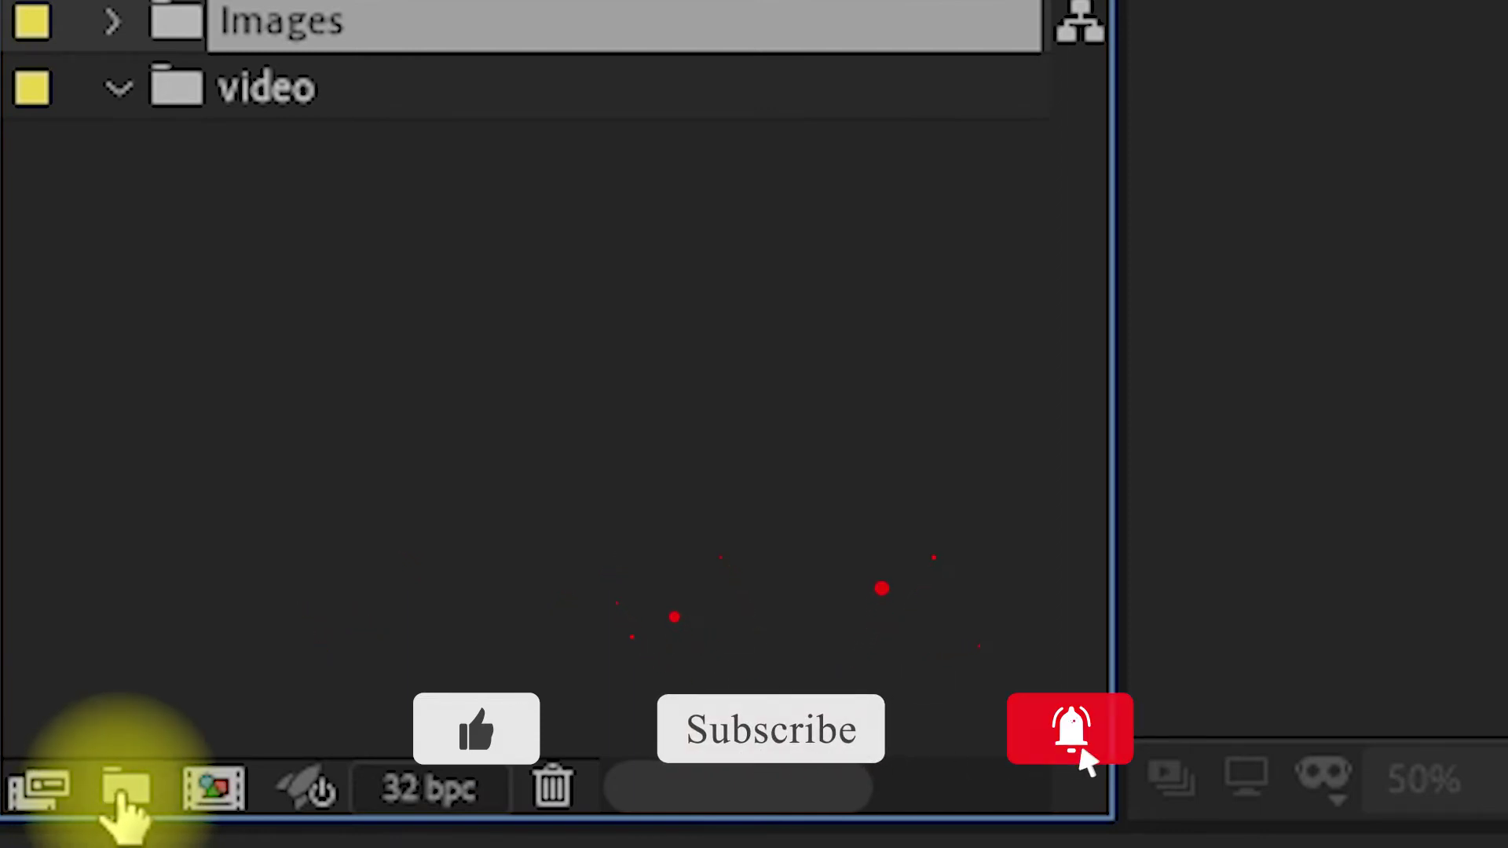
pyautogui.click(409, 338)
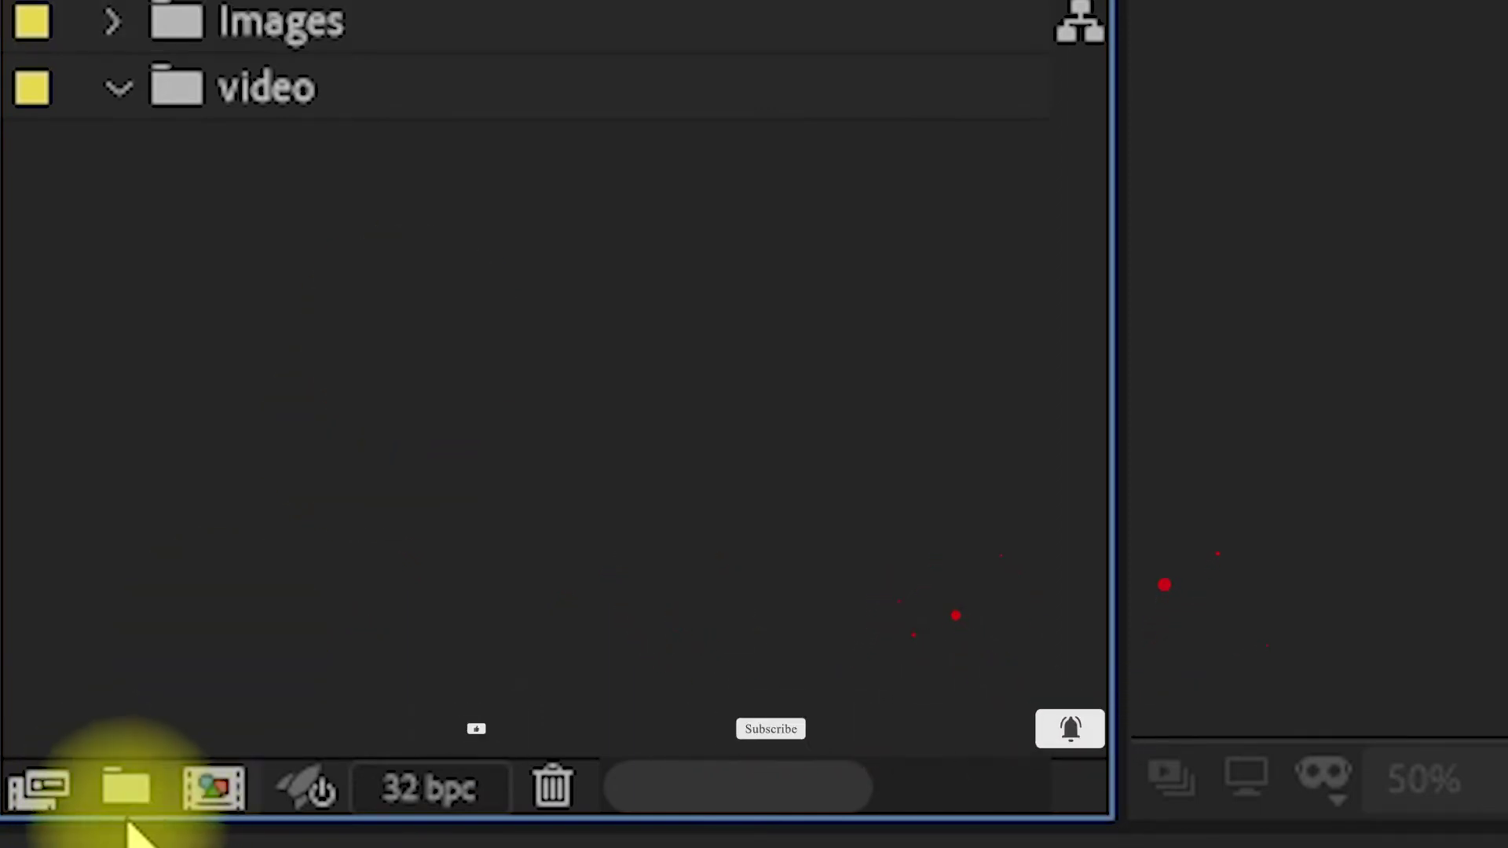
pyautogui.click(122, 793)
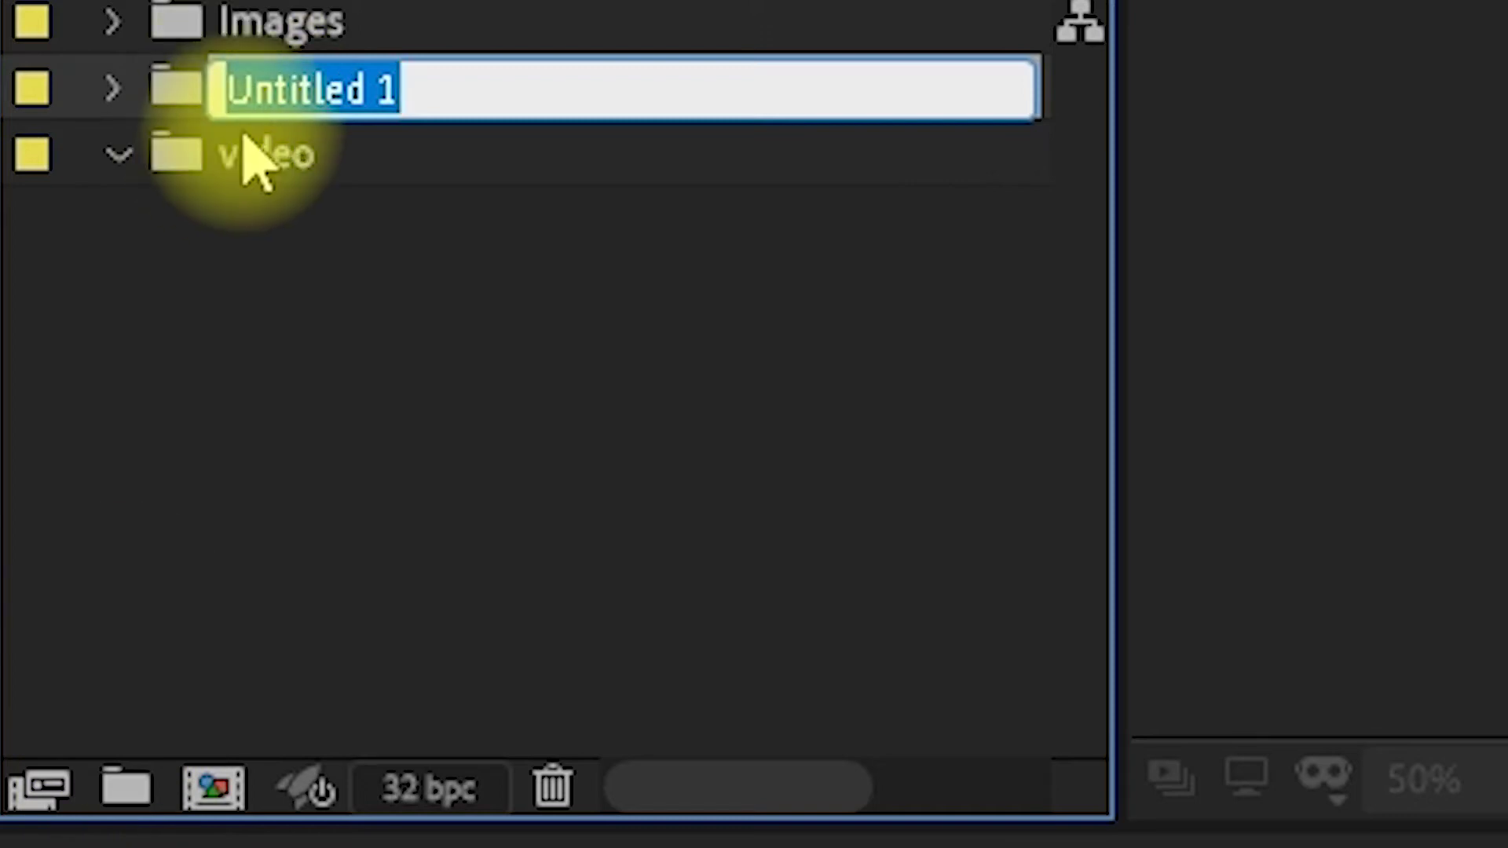
pyautogui.click(589, 539)
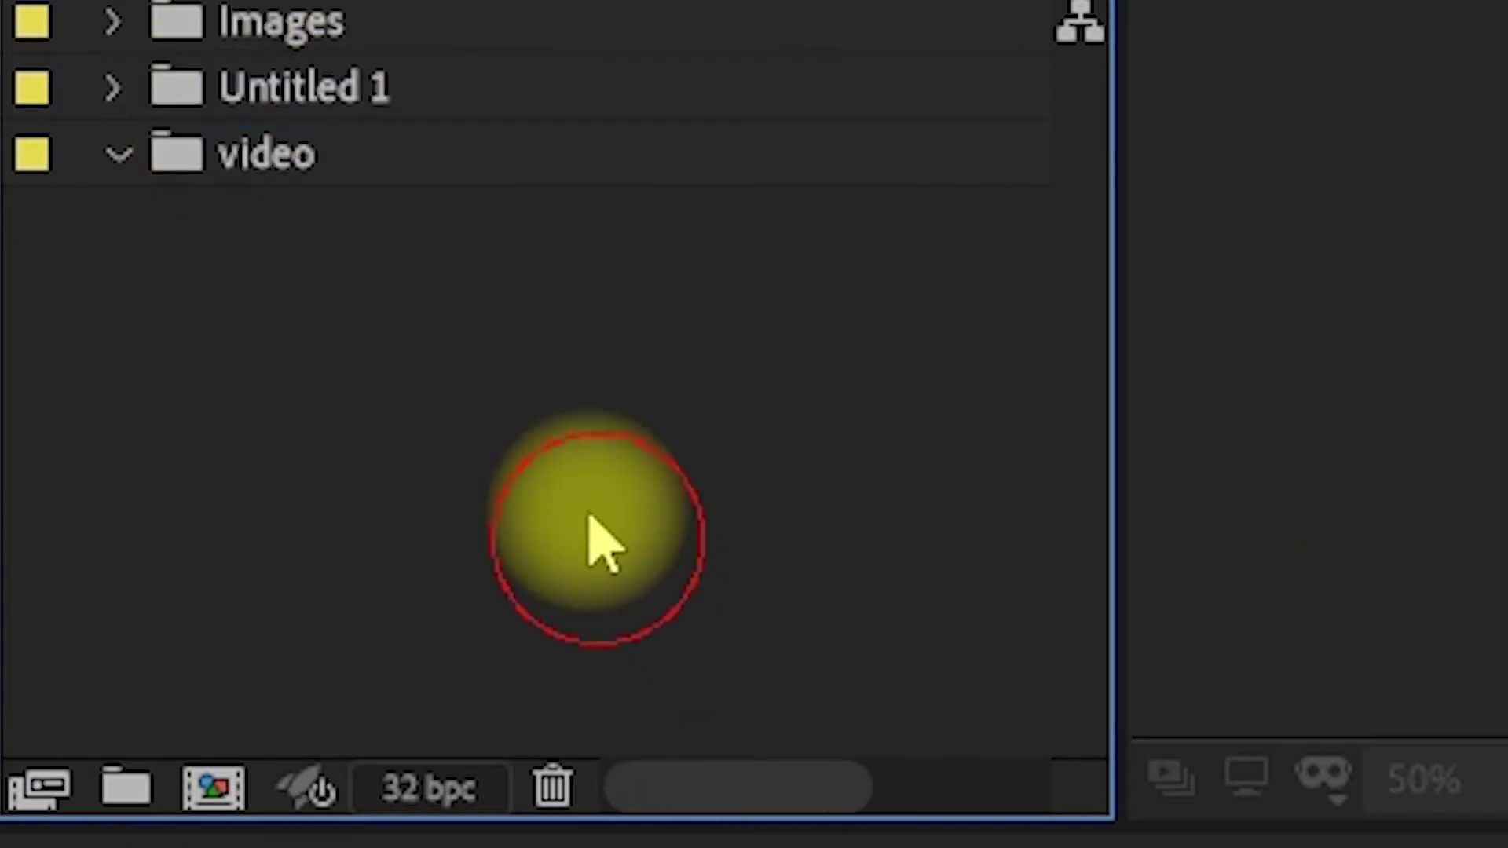
pyautogui.click(161, 106)
pyautogui.press('Delete')
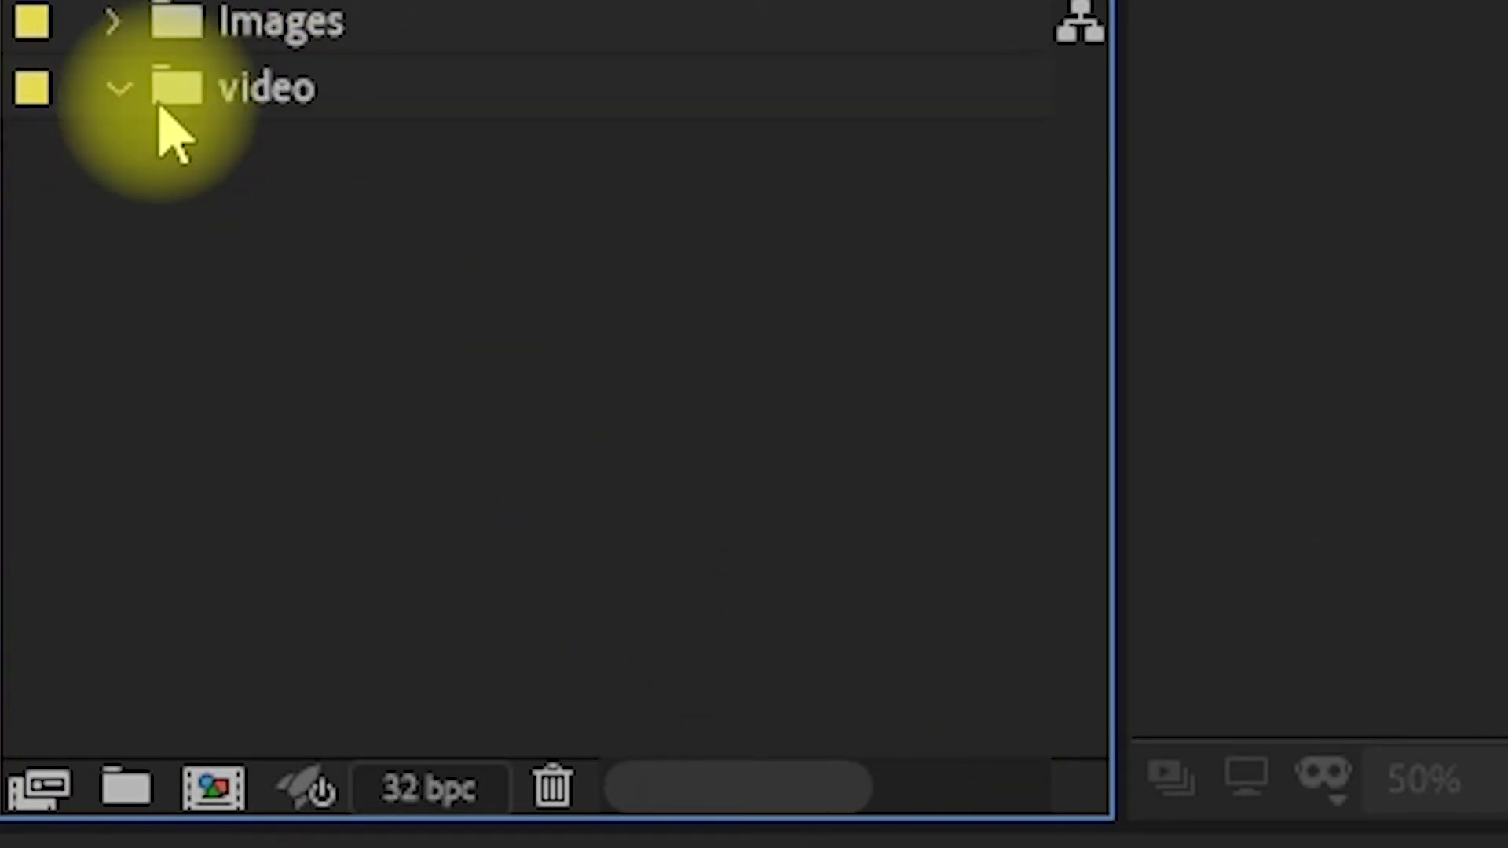
pyautogui.click(207, 90)
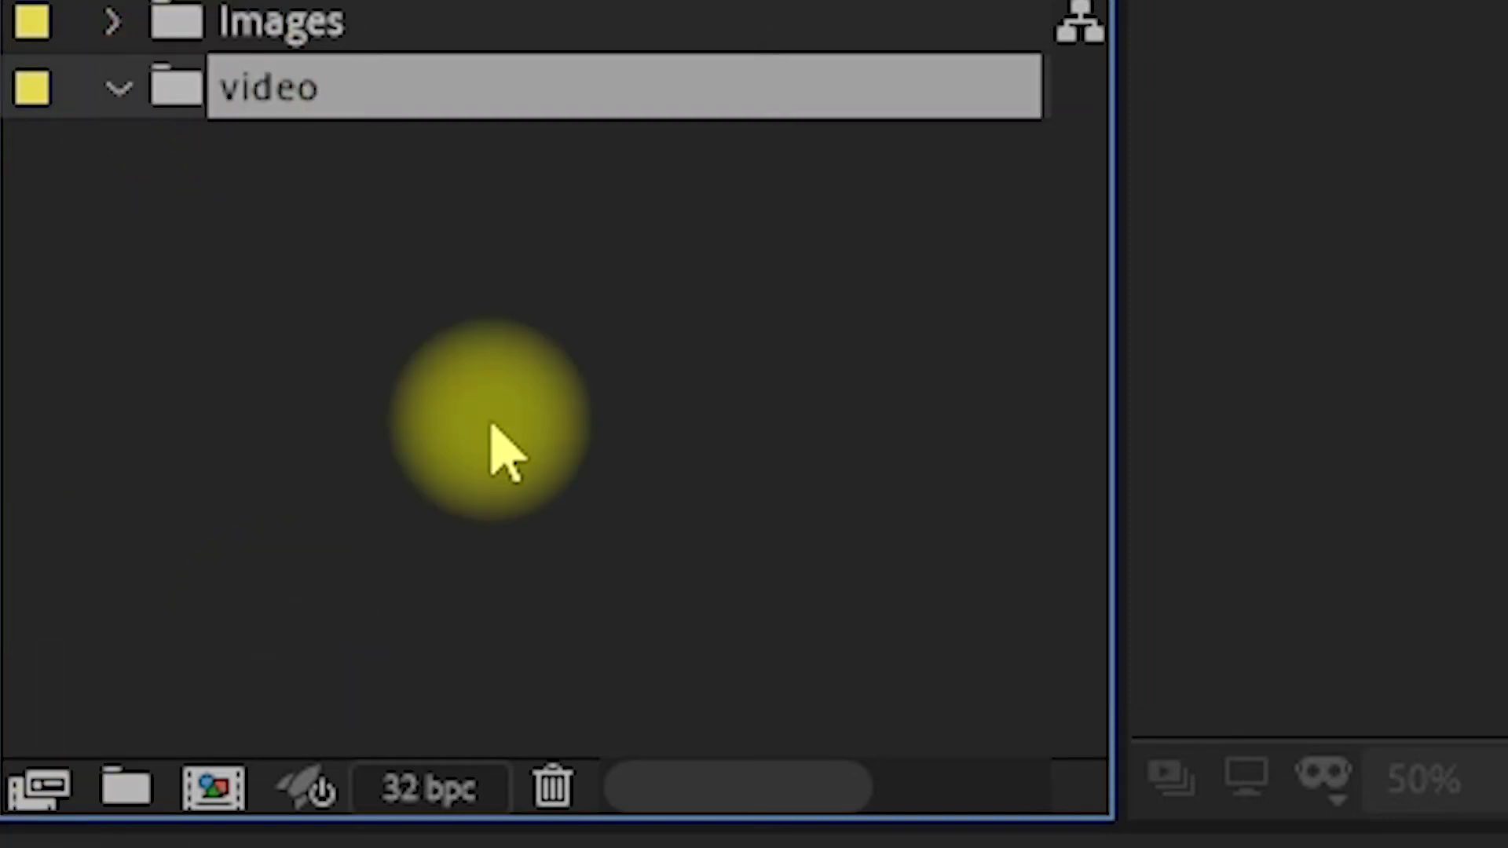
pyautogui.click(124, 795)
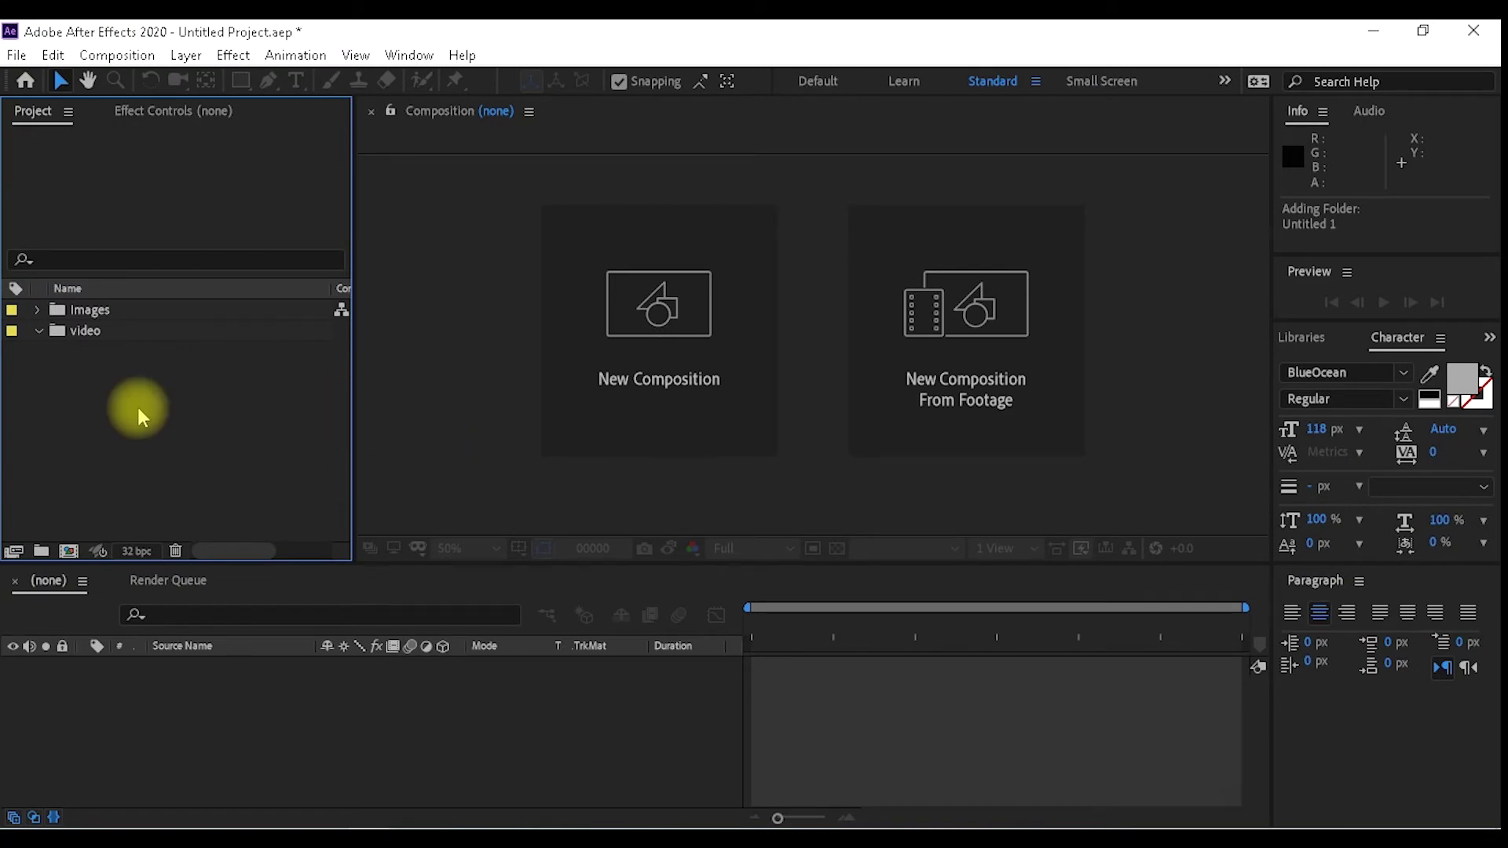
# Import Arial View Lake.mp4 and build an Arial View Lake composition from it.
pyautogui.doubleClick(83, 370)
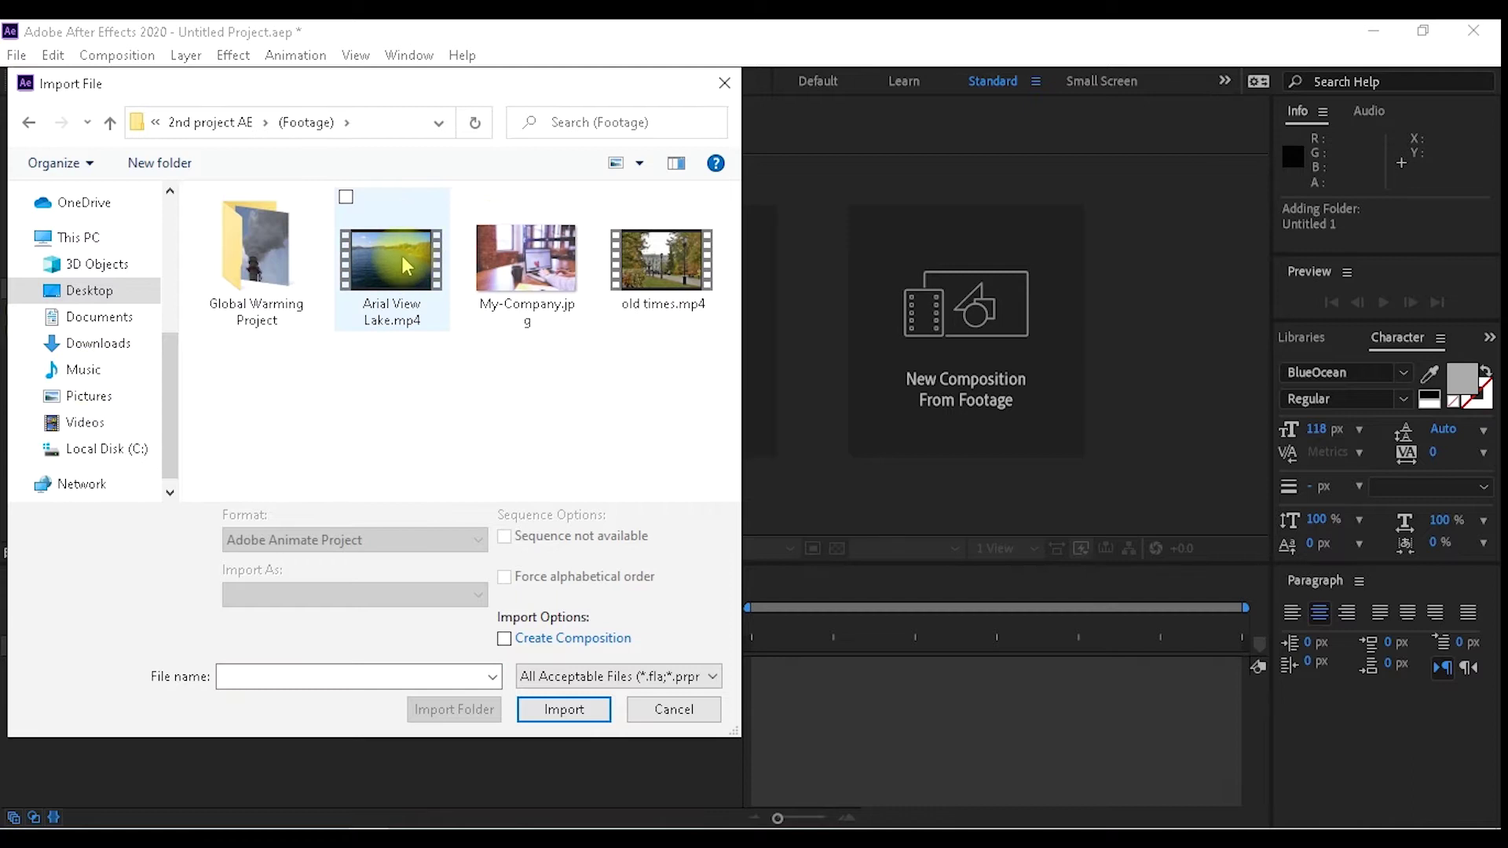
pyautogui.doubleClick(402, 254)
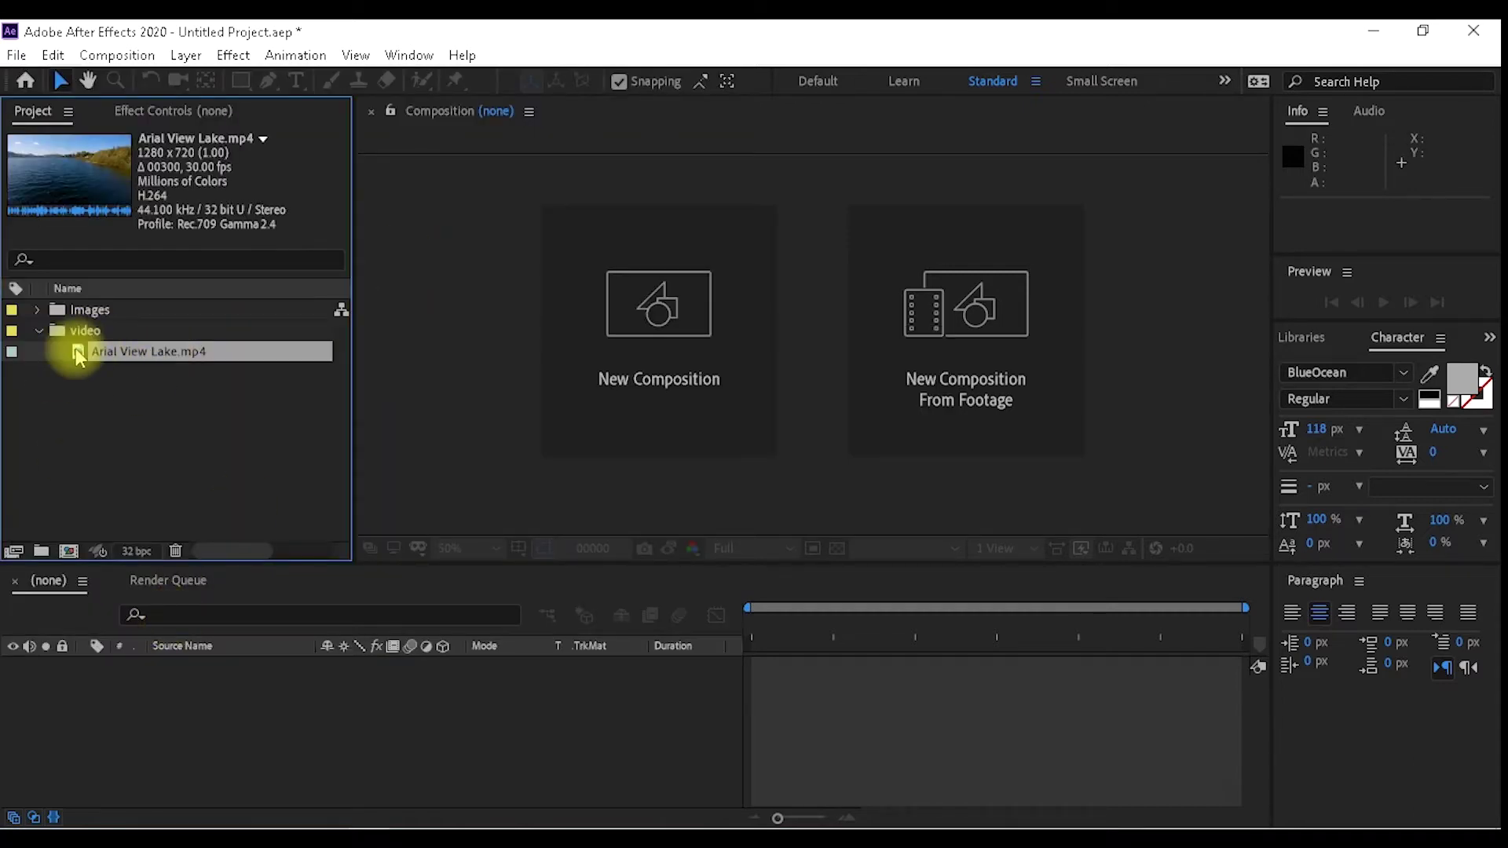
pyautogui.moveTo(78, 354); pyautogui.dragTo(259, 754)
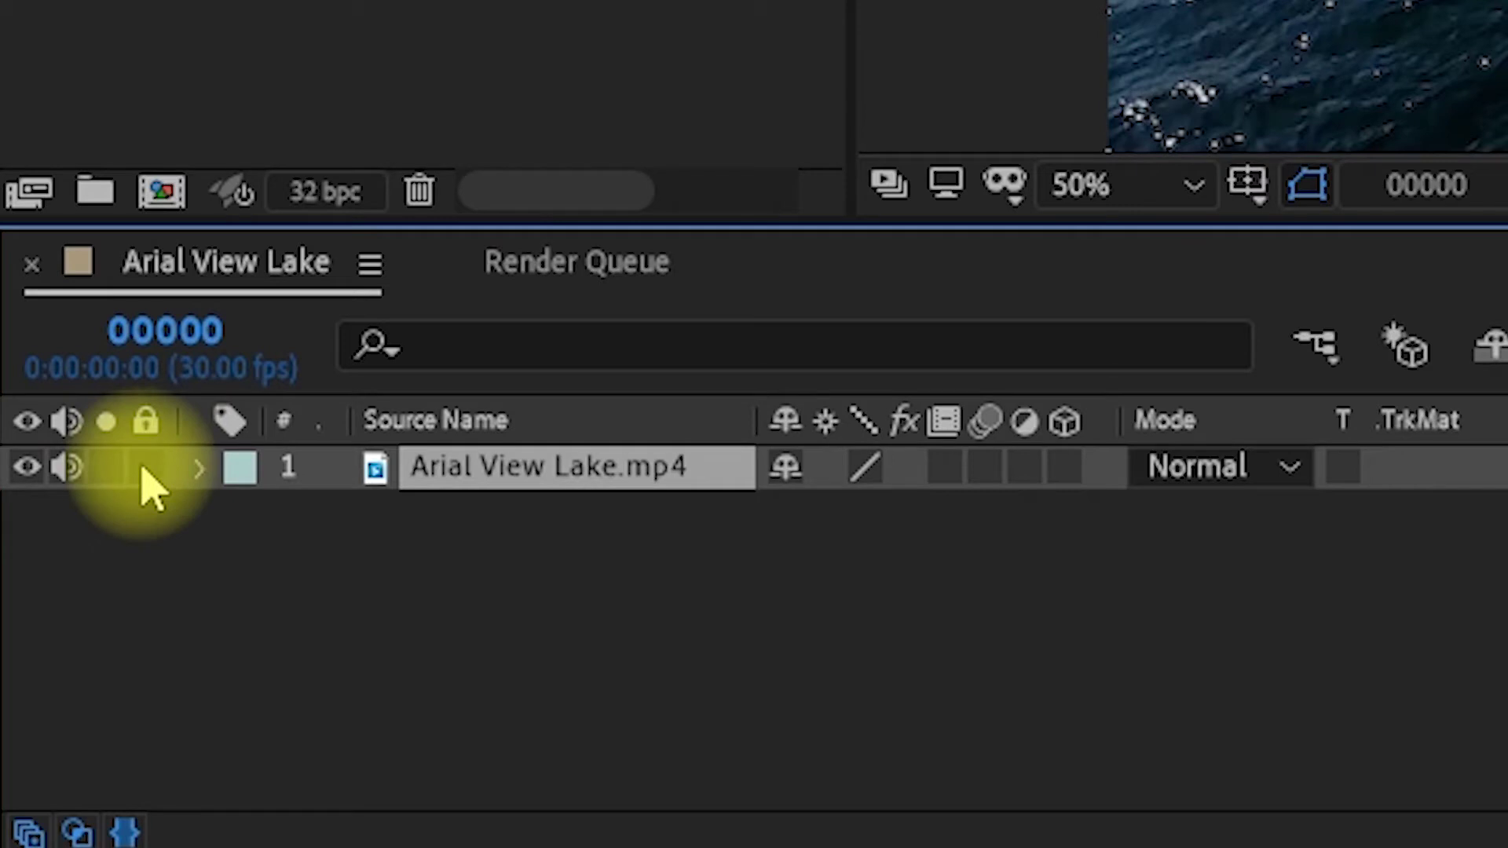
# Lock the Arial View Lake layer, keep its audio on, and switch preview resolution to Quarter.
pyautogui.click(146, 466)
pyautogui.click(66, 467)
pyautogui.hotkey('ctrl', 'z')
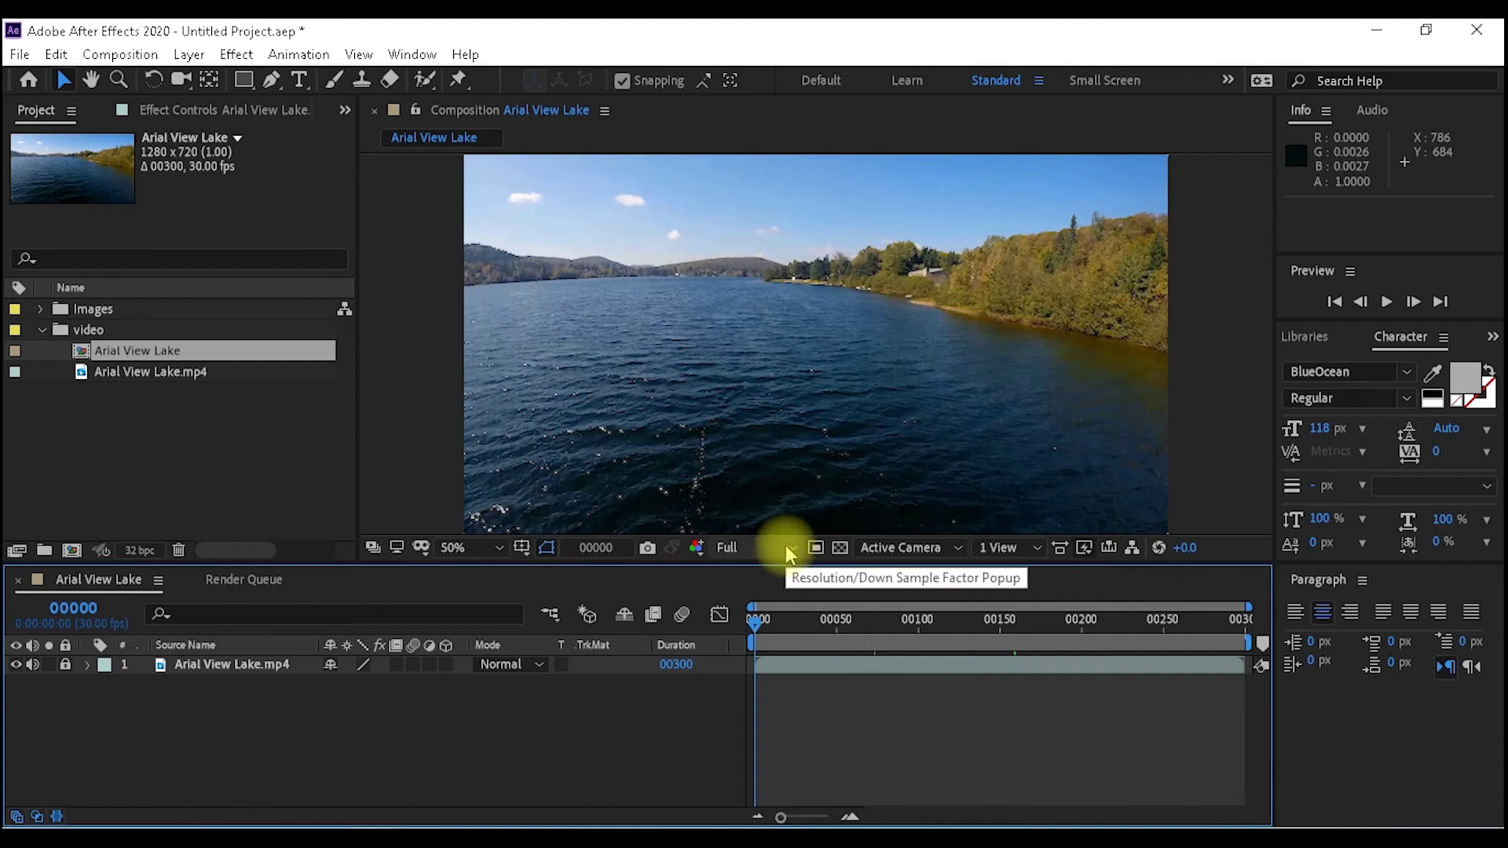
pyautogui.click(787, 550)
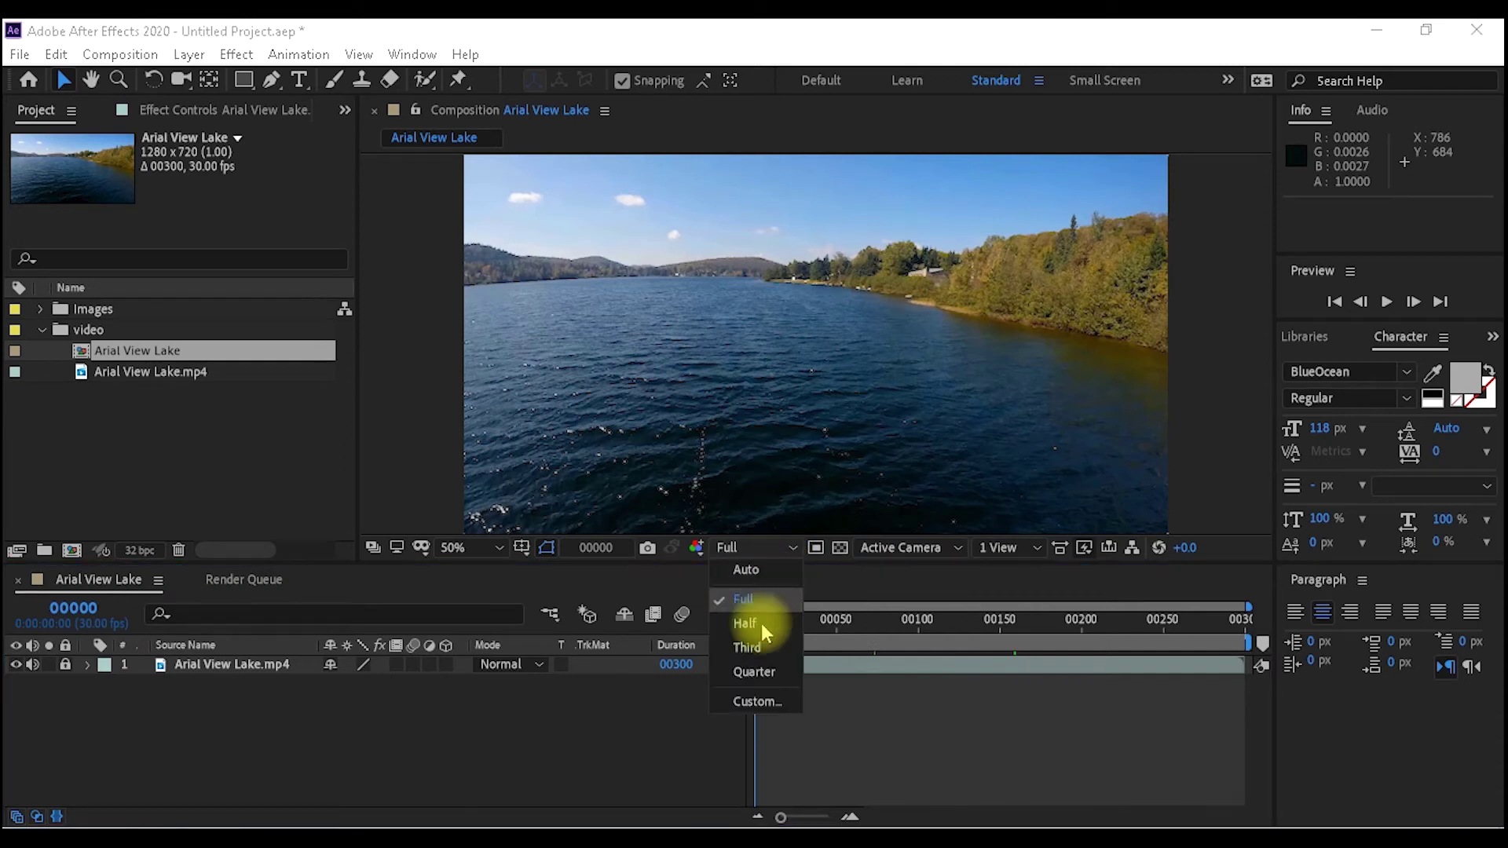
pyautogui.click(751, 672)
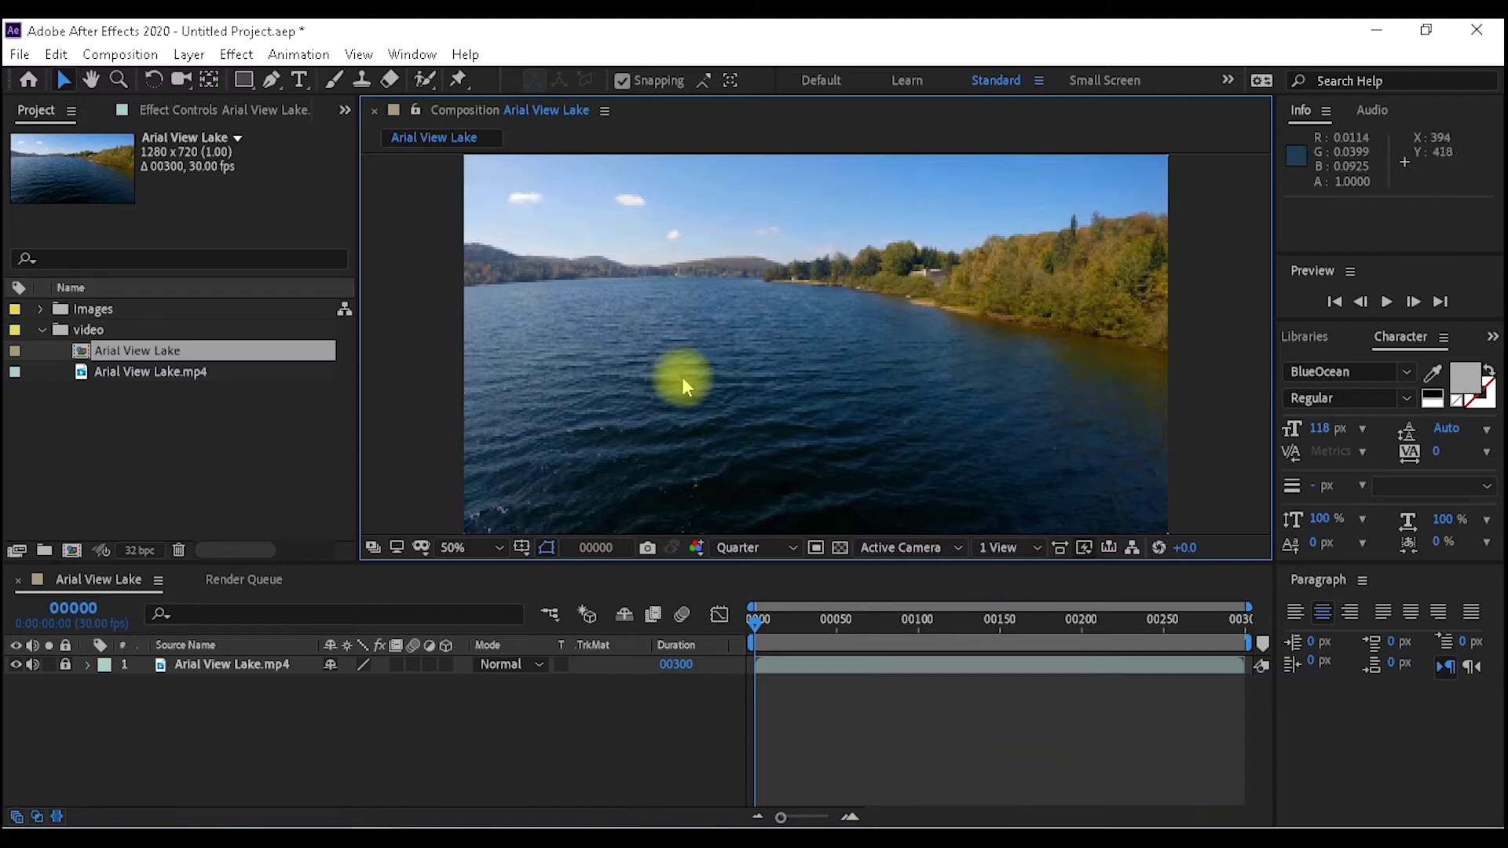
# Add a white 48 px Times New Roman text layer reading 'Forest Flooded by Heavy Rain'.
pyautogui.click(300, 81)
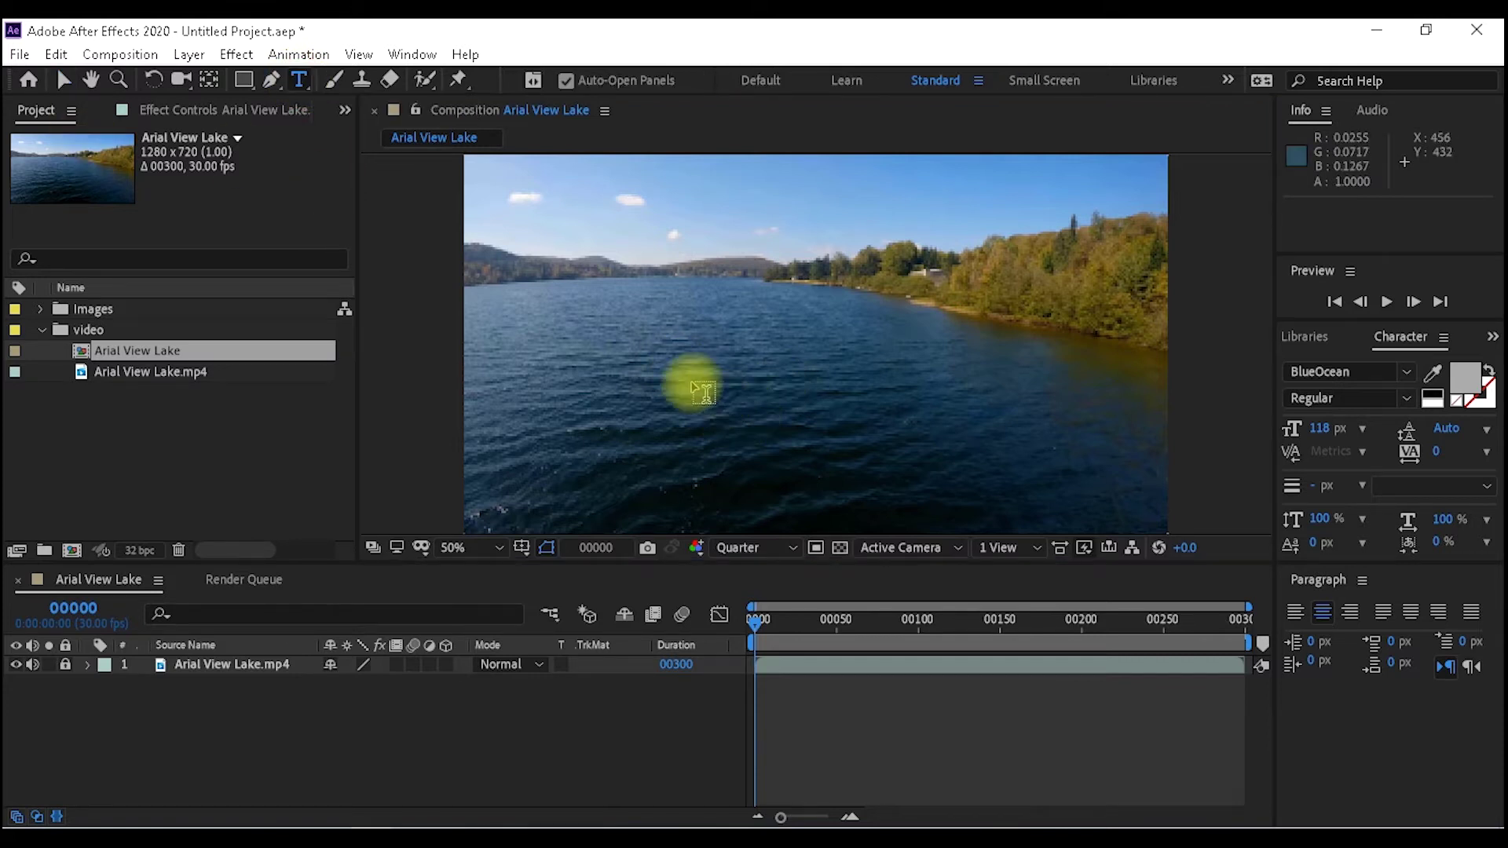
pyautogui.click(635, 354)
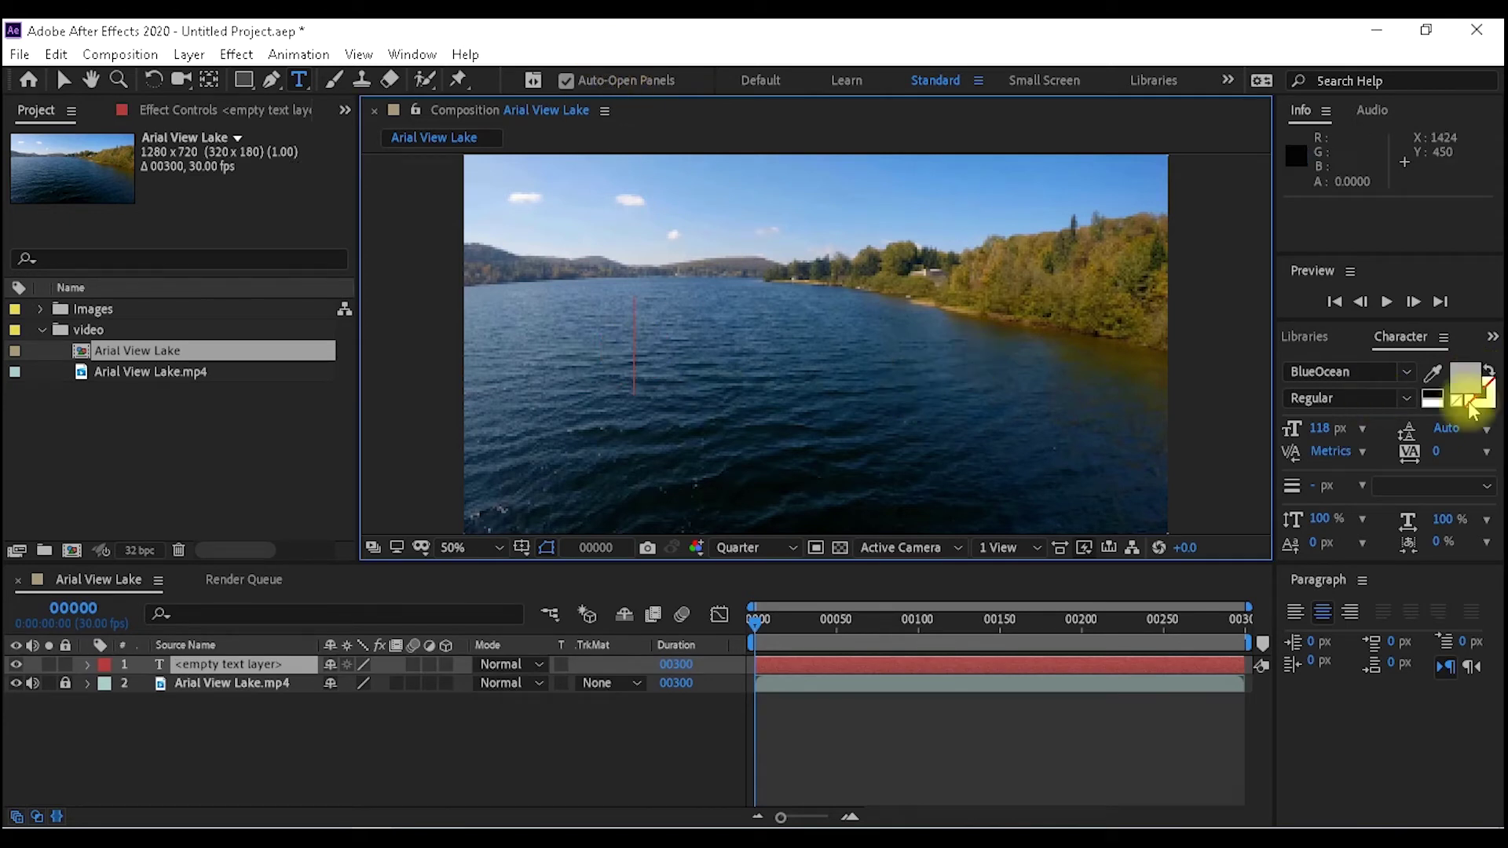
pyautogui.click(1466, 378)
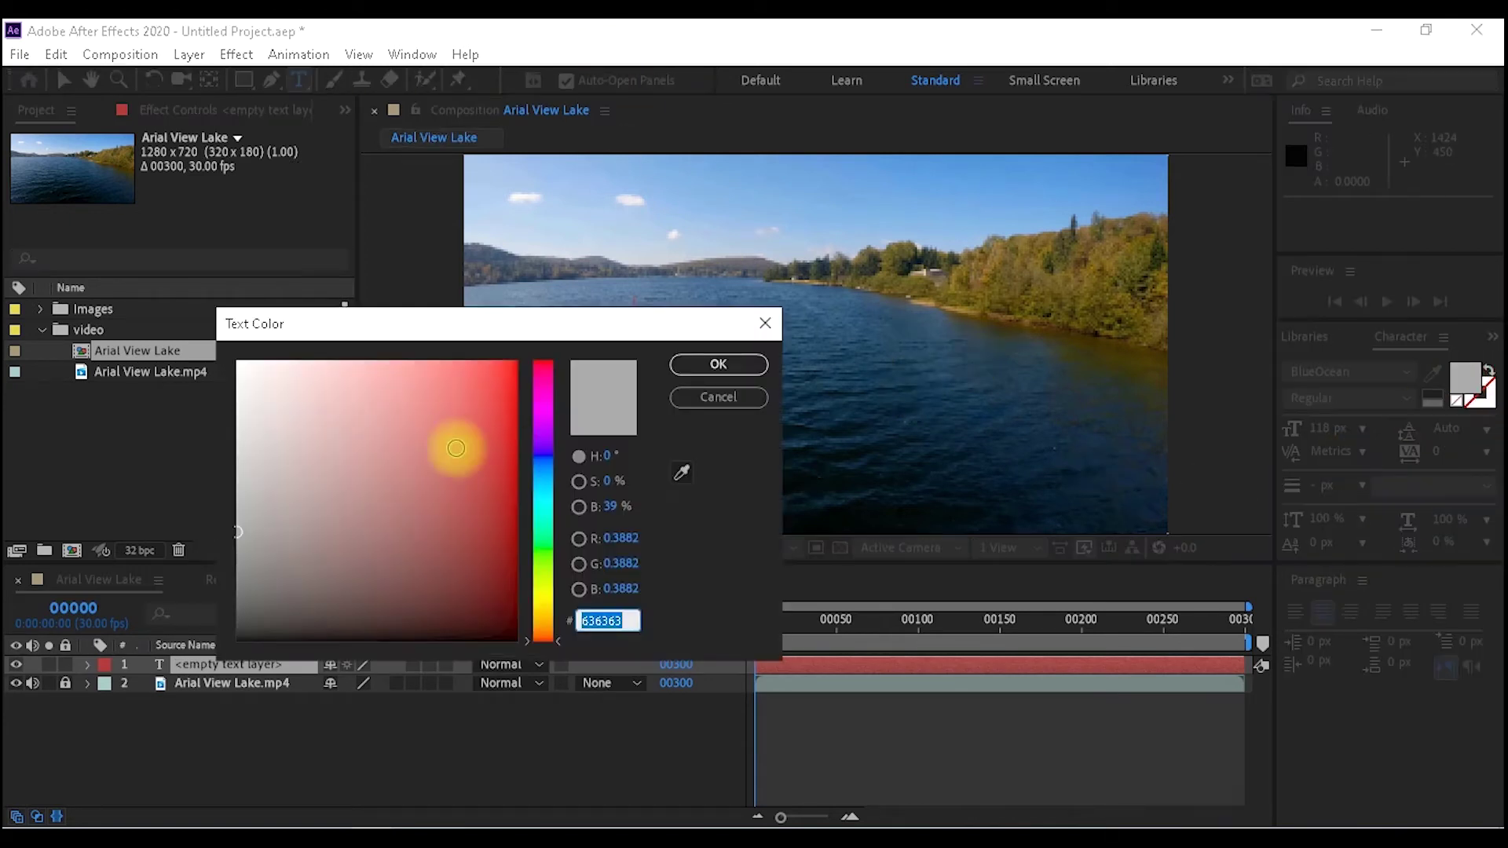
pyautogui.moveTo(454, 445); pyautogui.dragTo(152, 351)
pyautogui.click(716, 364)
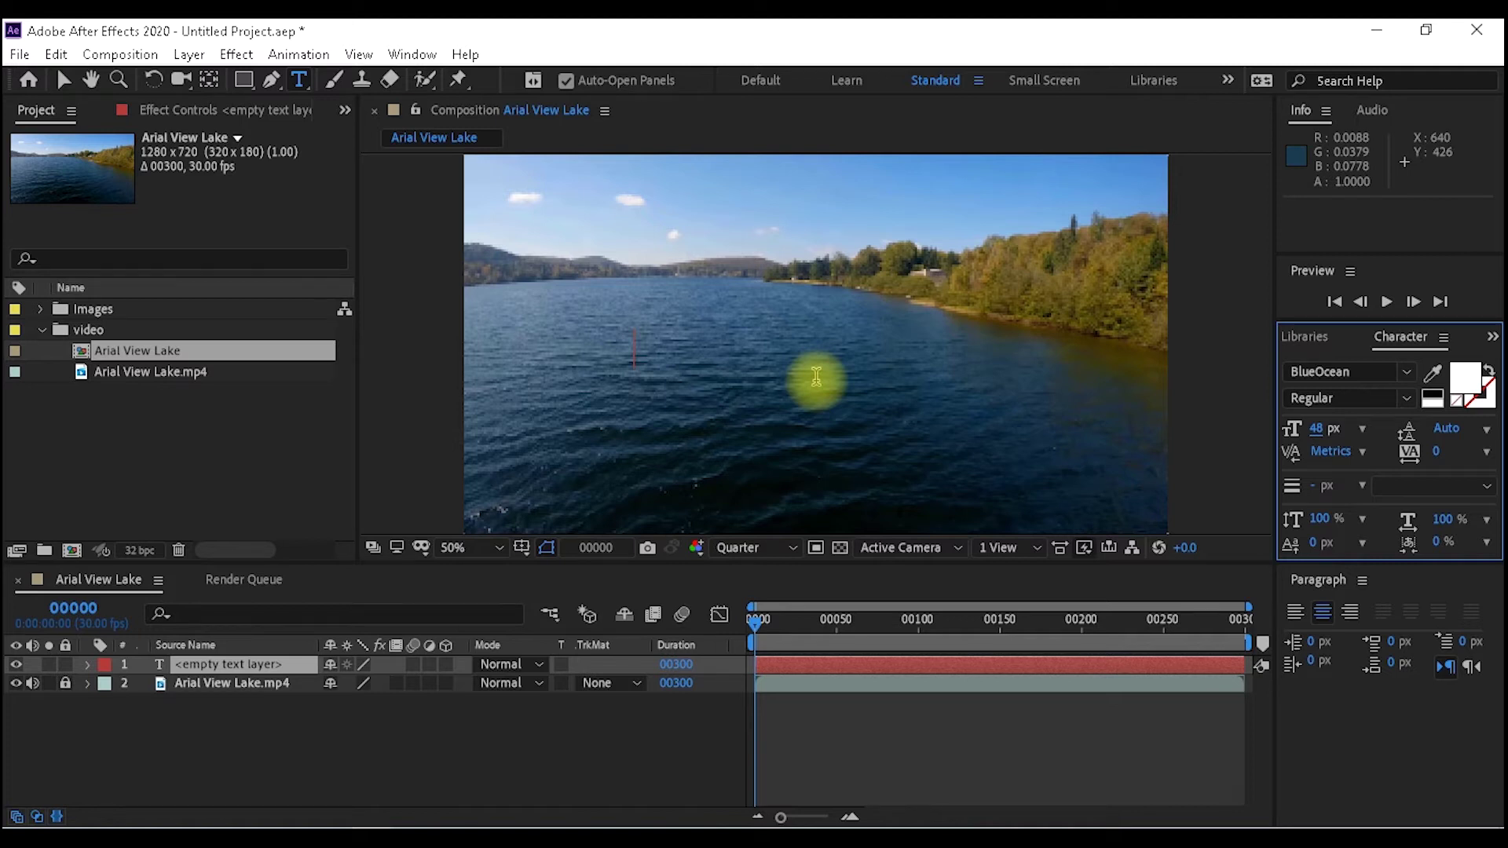
pyautogui.write('Forest Flooded by Heavy Rain')
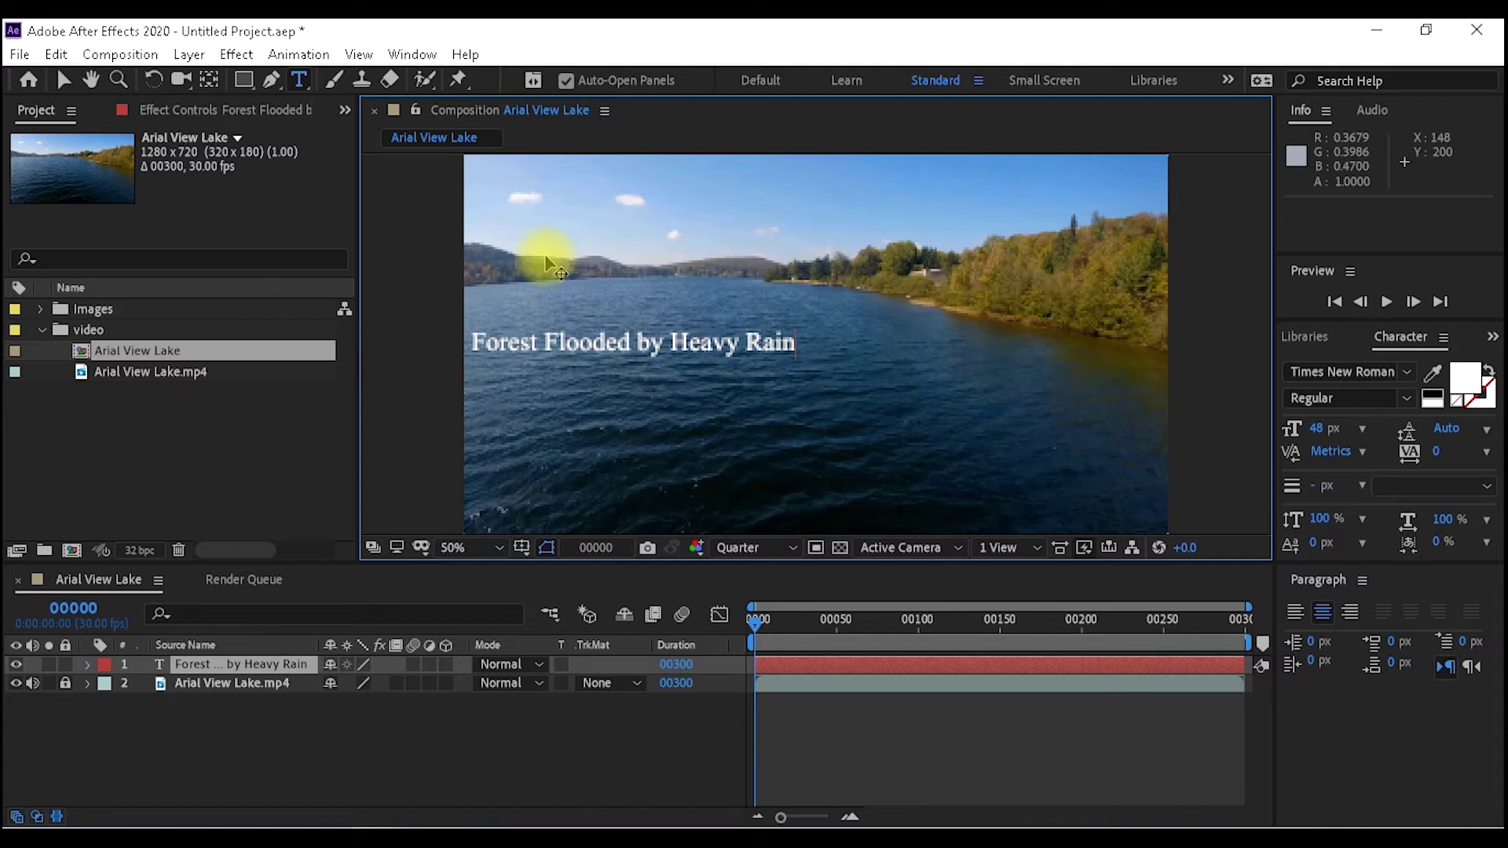
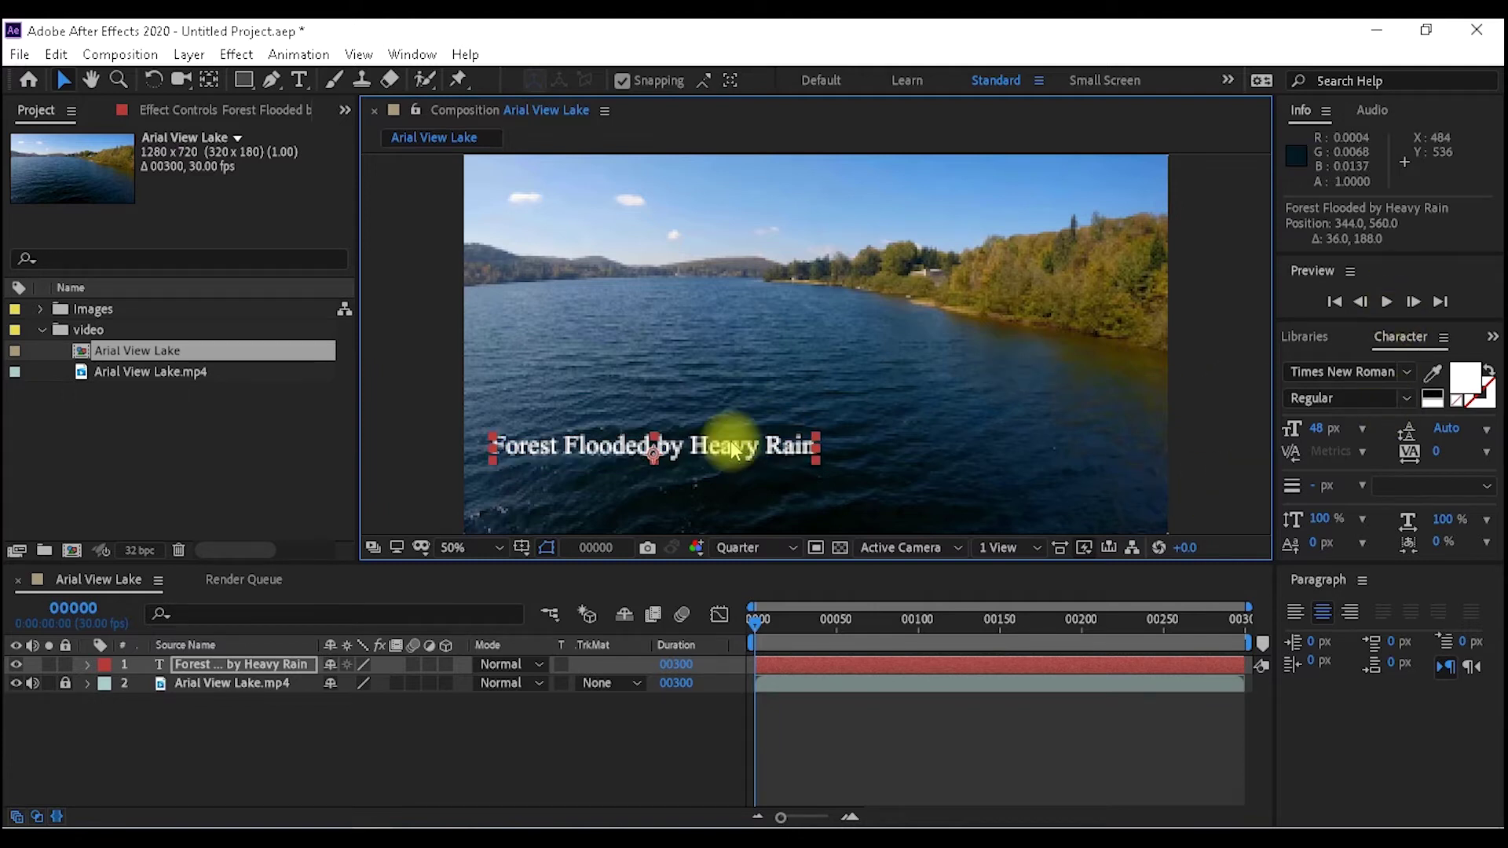
# Change the 'Forest Flooded by Heavy Rain' title from Times New Roman Regular to Arial Bold, 39 px.
pyautogui.doubleClick(745, 440)
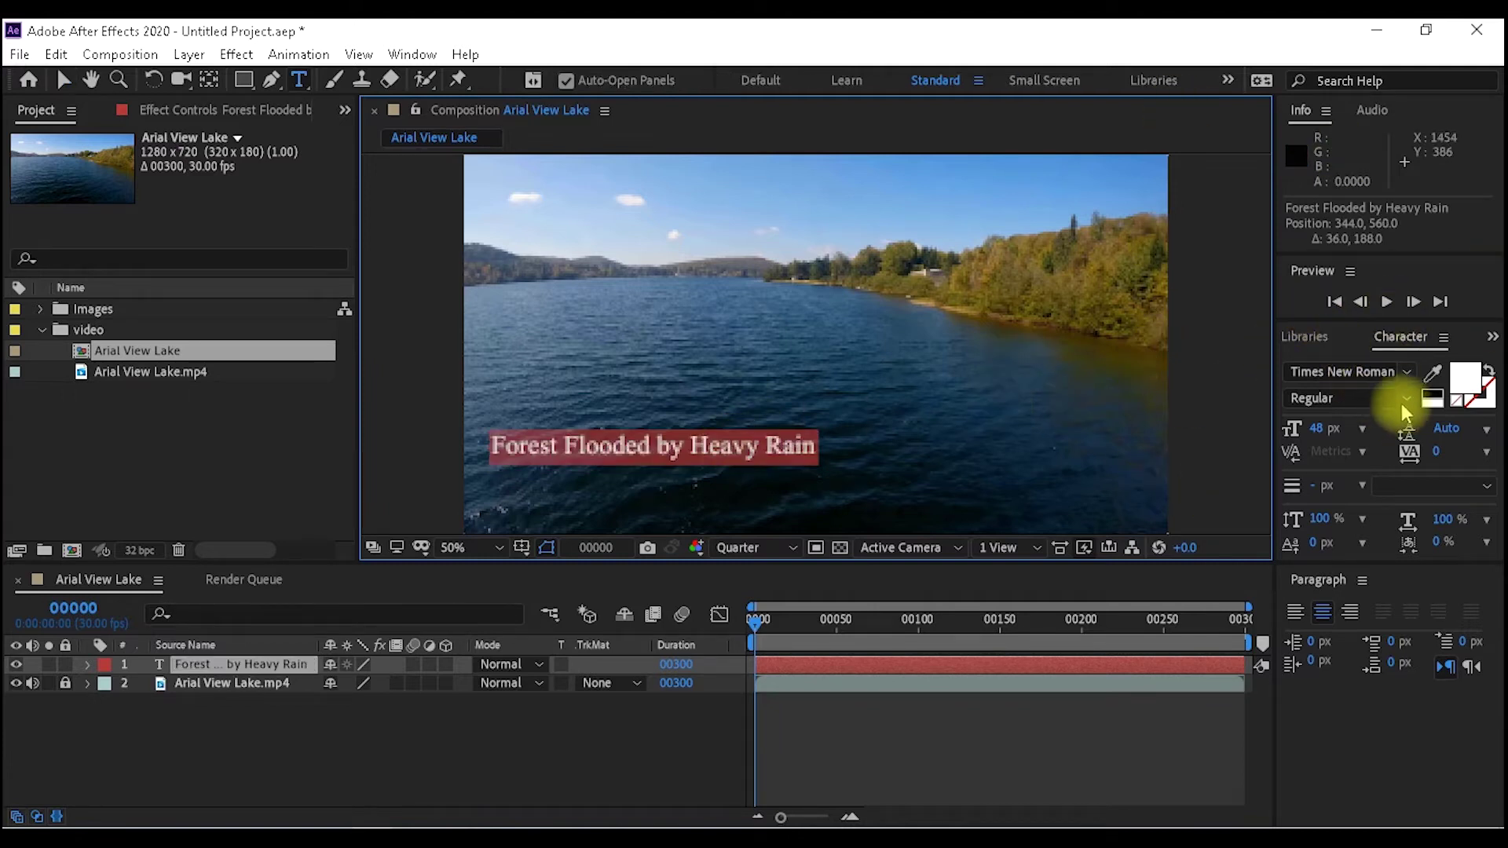
pyautogui.click(1407, 373)
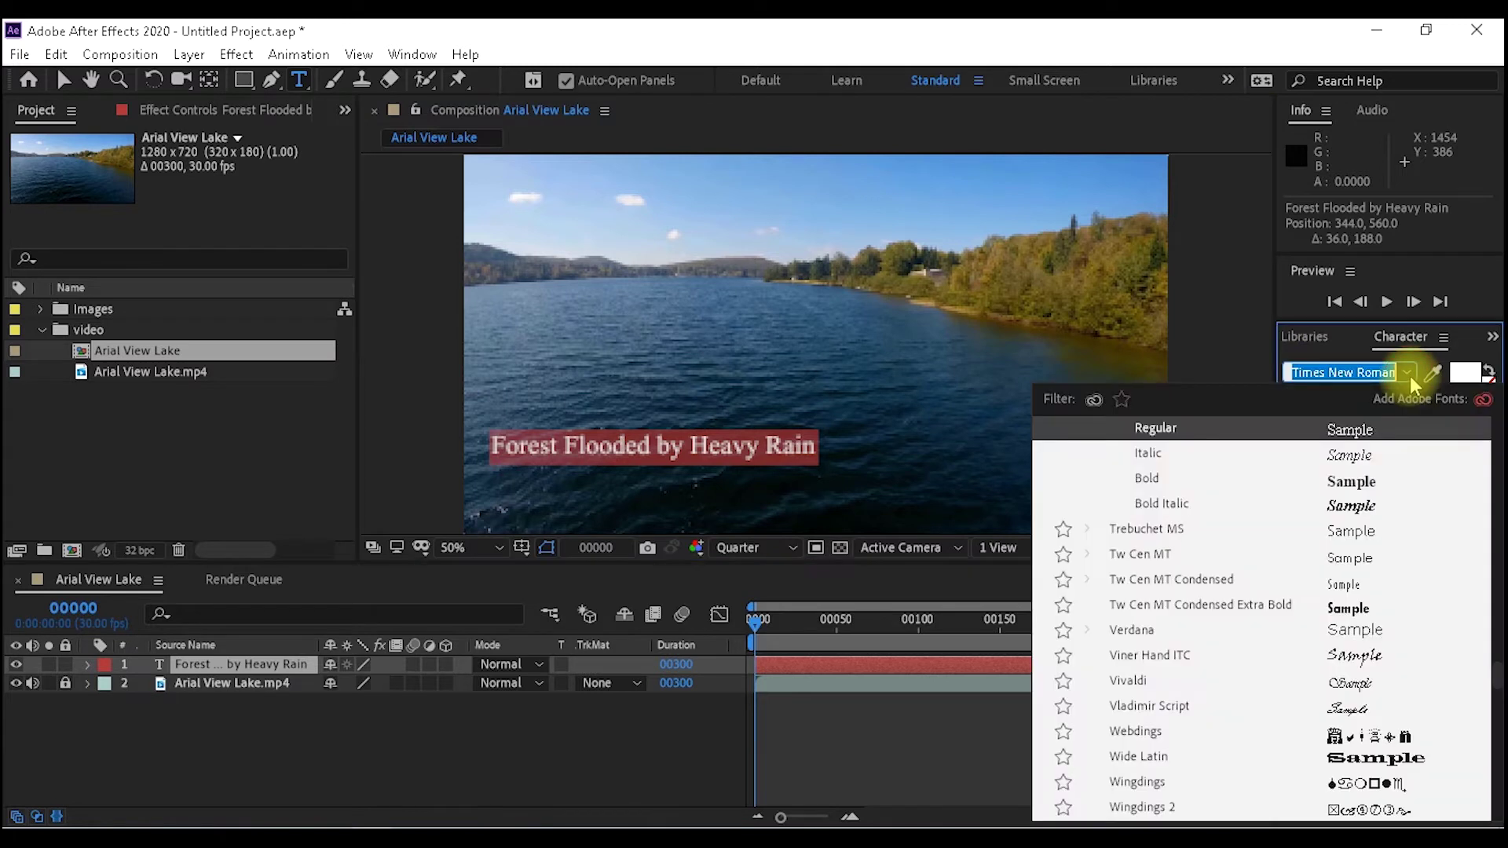
pyautogui.moveTo(1497, 564); pyautogui.dragTo(1493, 377)
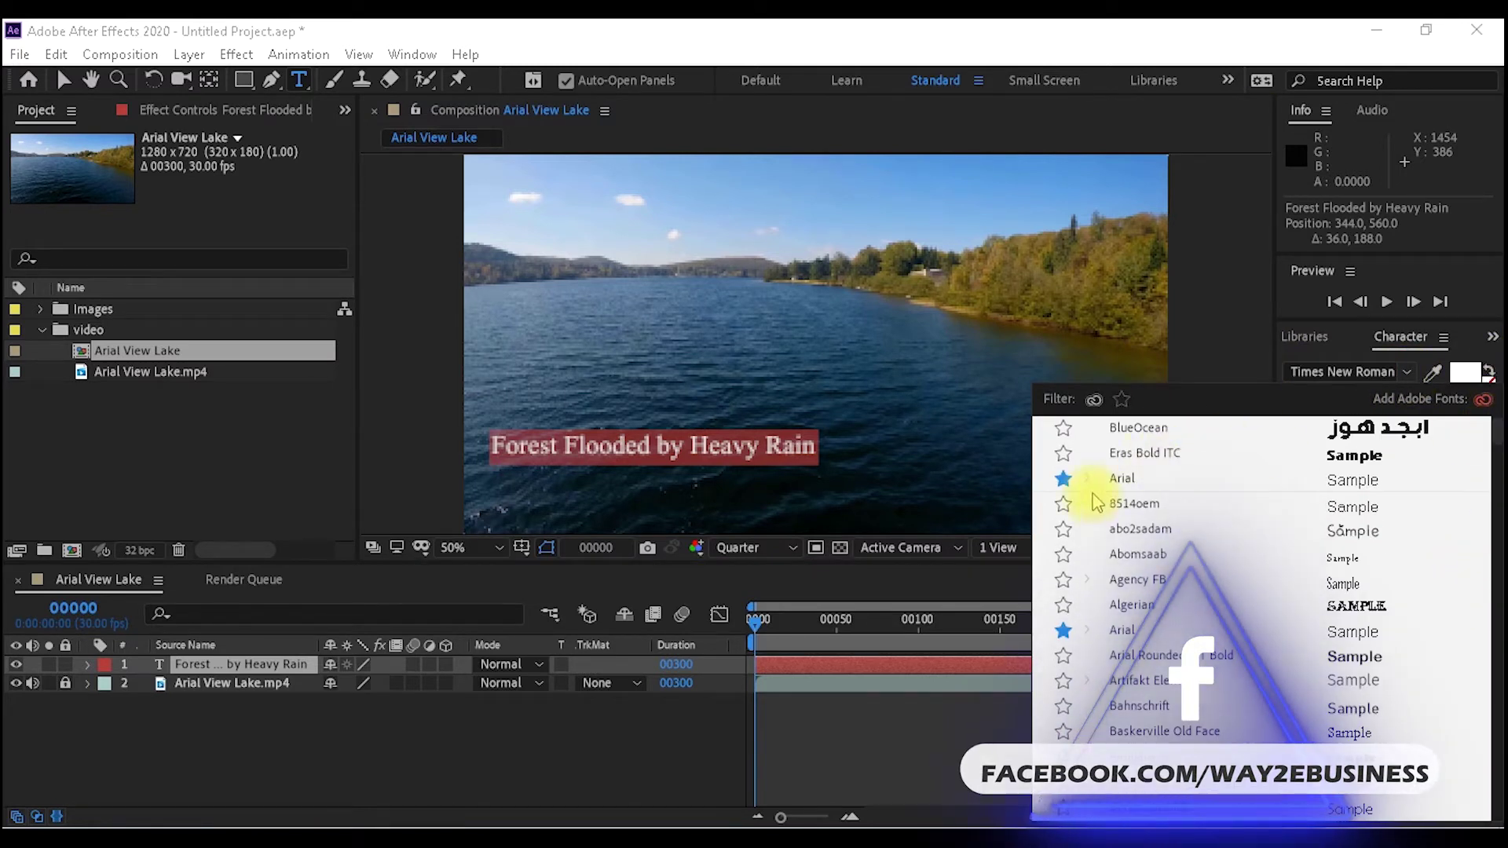
pyautogui.click(1122, 478)
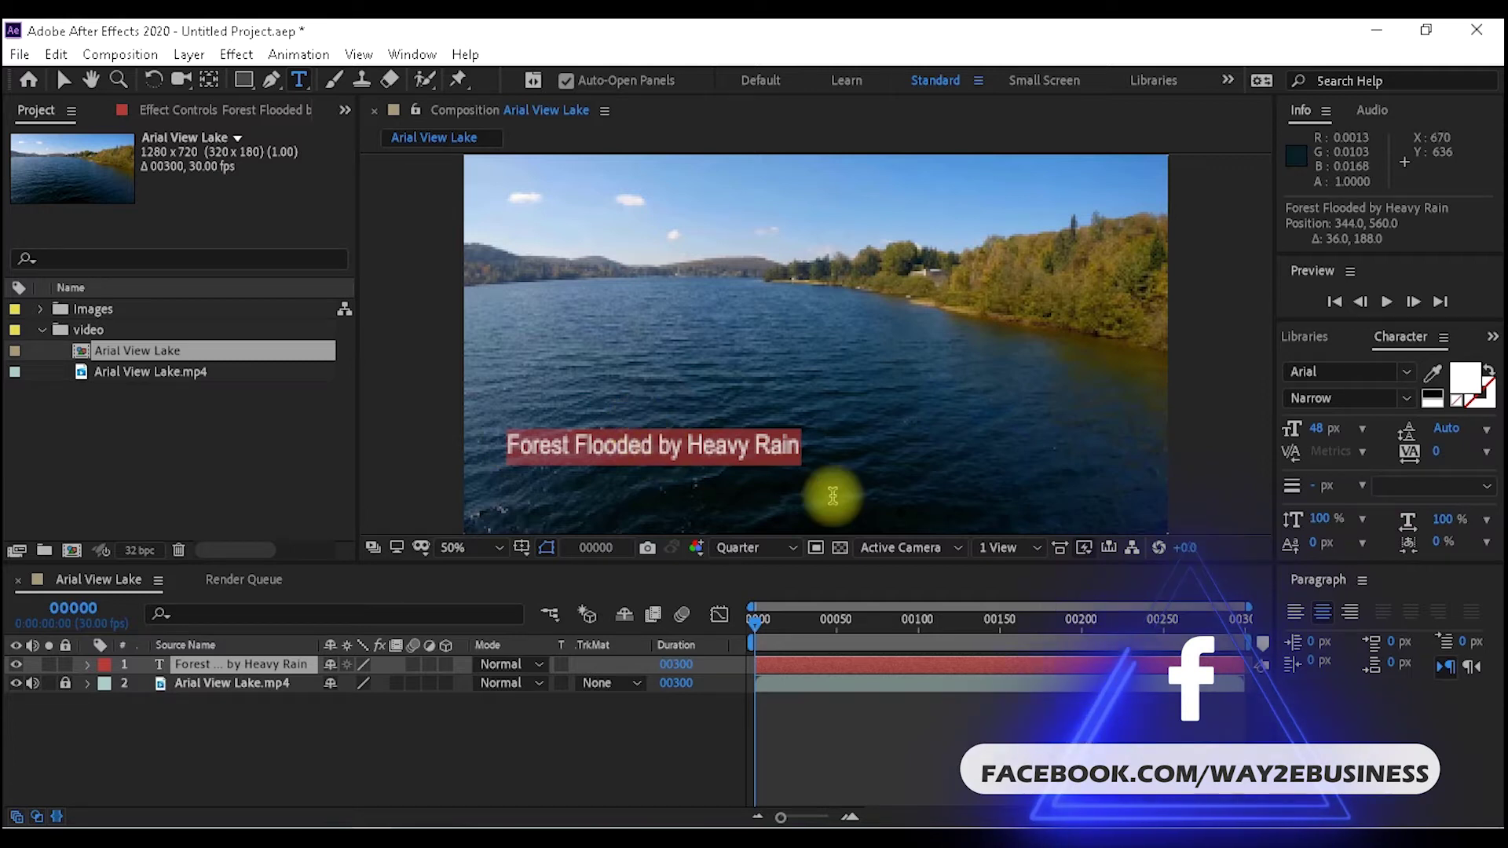
pyautogui.click(1406, 398)
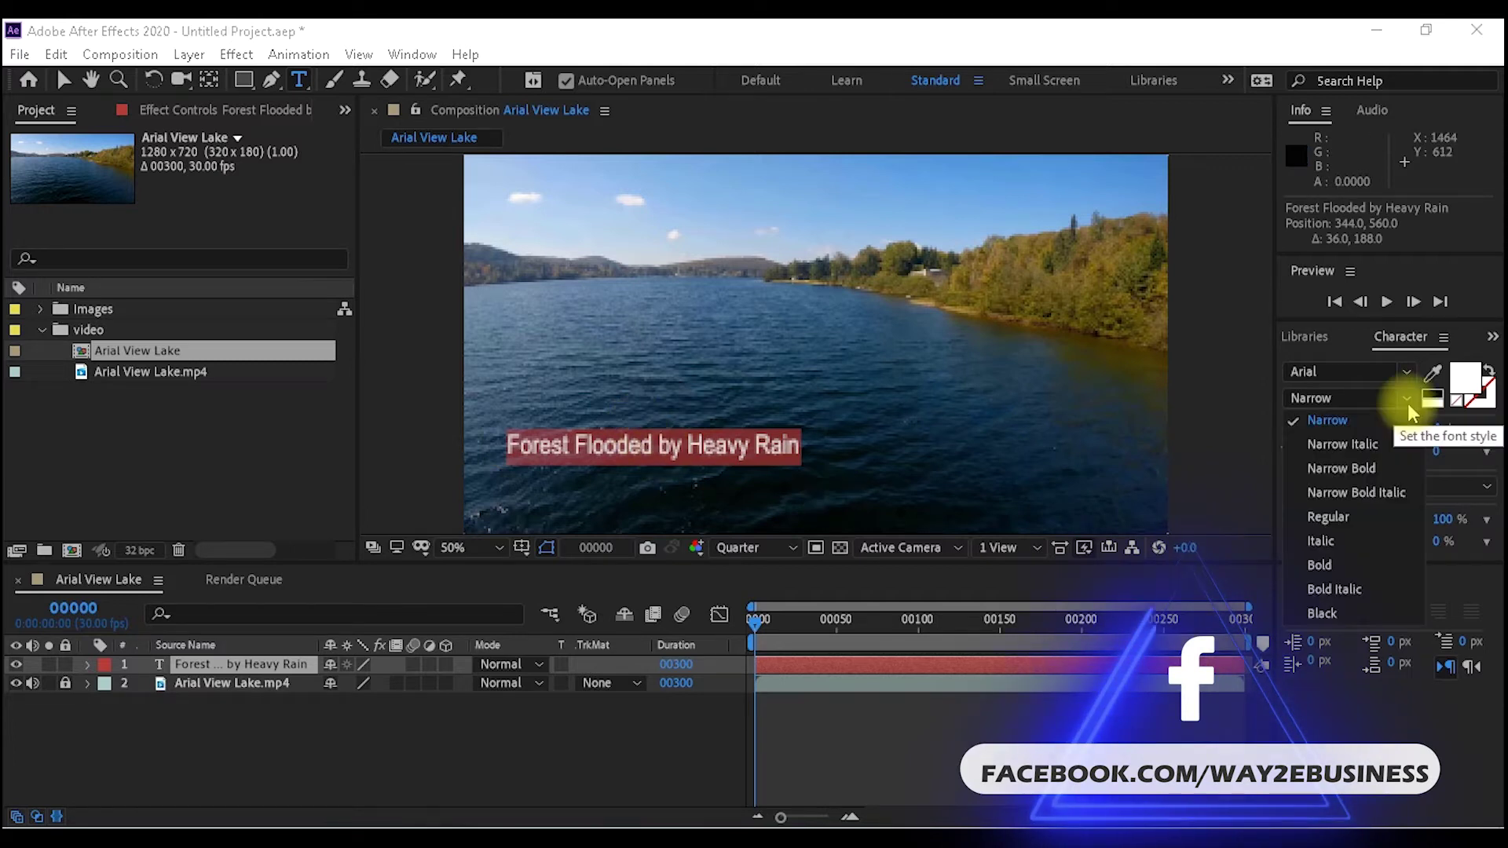
pyautogui.click(1336, 565)
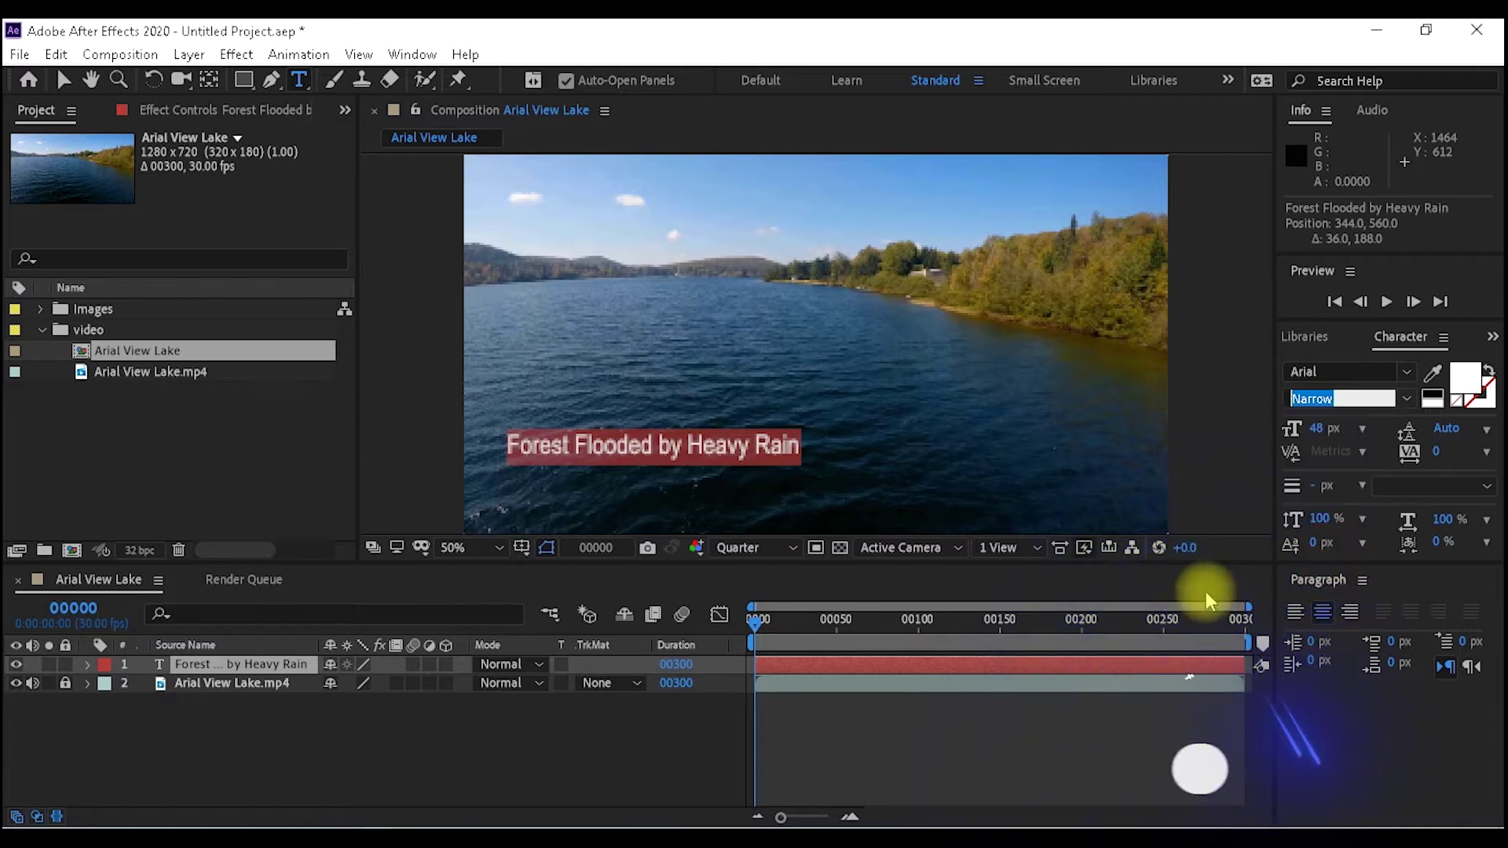
pyautogui.write('39')
pyautogui.press('Return')
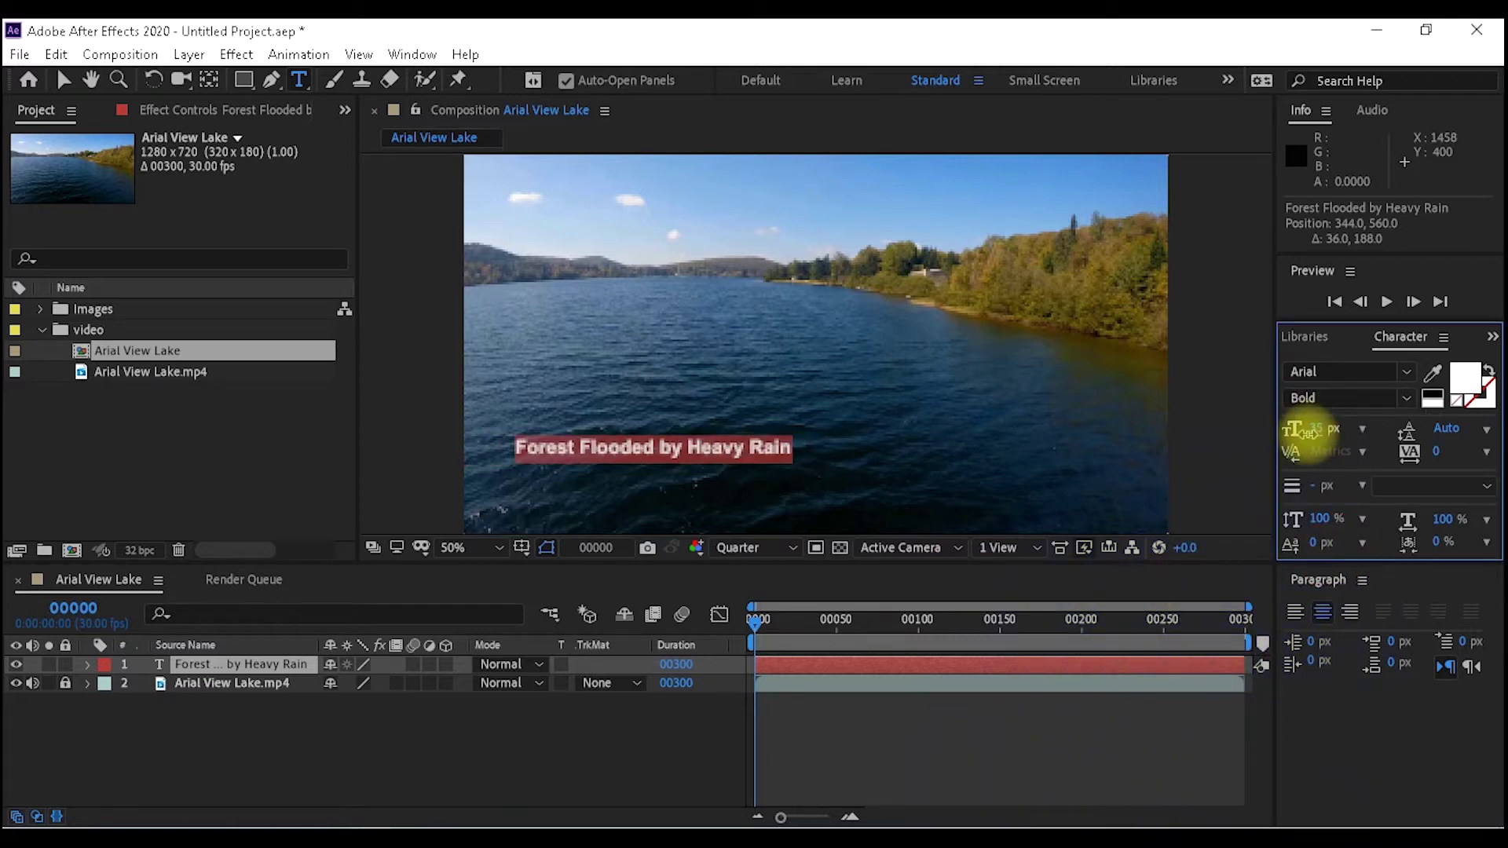
pyautogui.press('Escape')
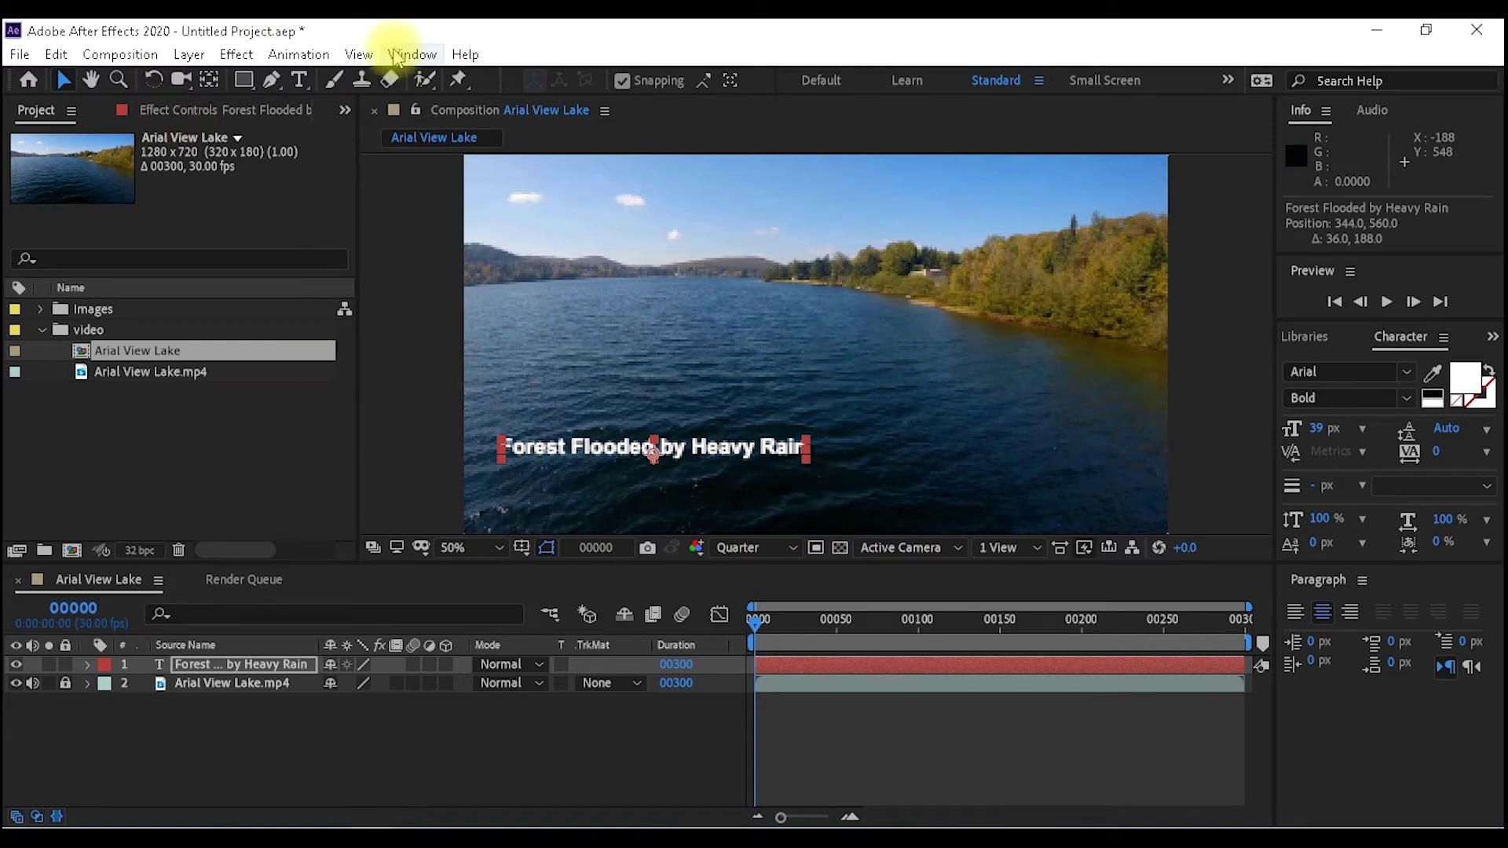
# Add a new text line 'damage estimated at US $20' below the title.
pyautogui.click(206, 750)
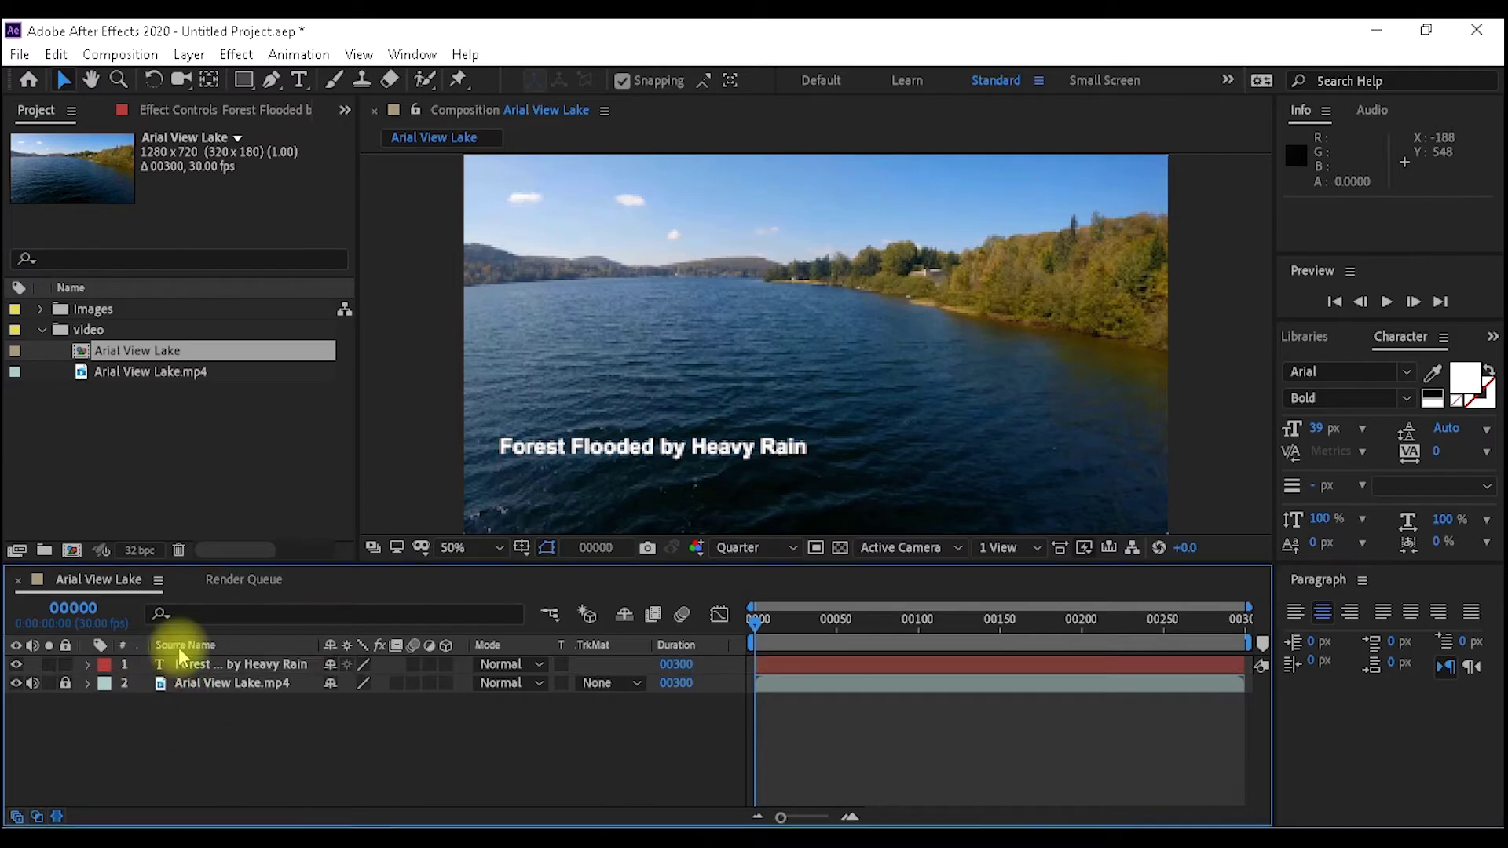
pyautogui.click(299, 80)
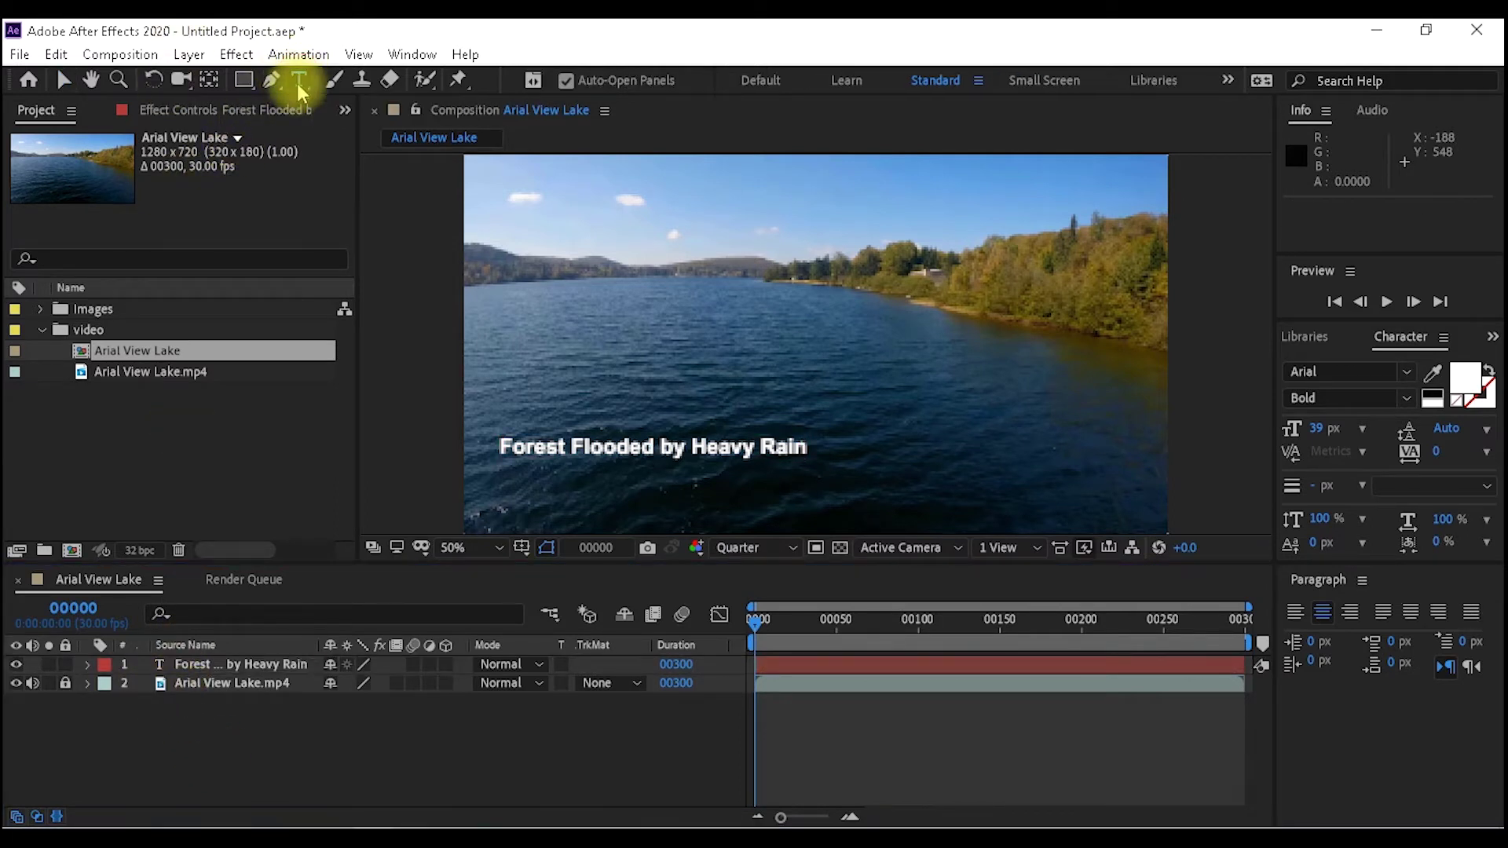
pyautogui.click(646, 500)
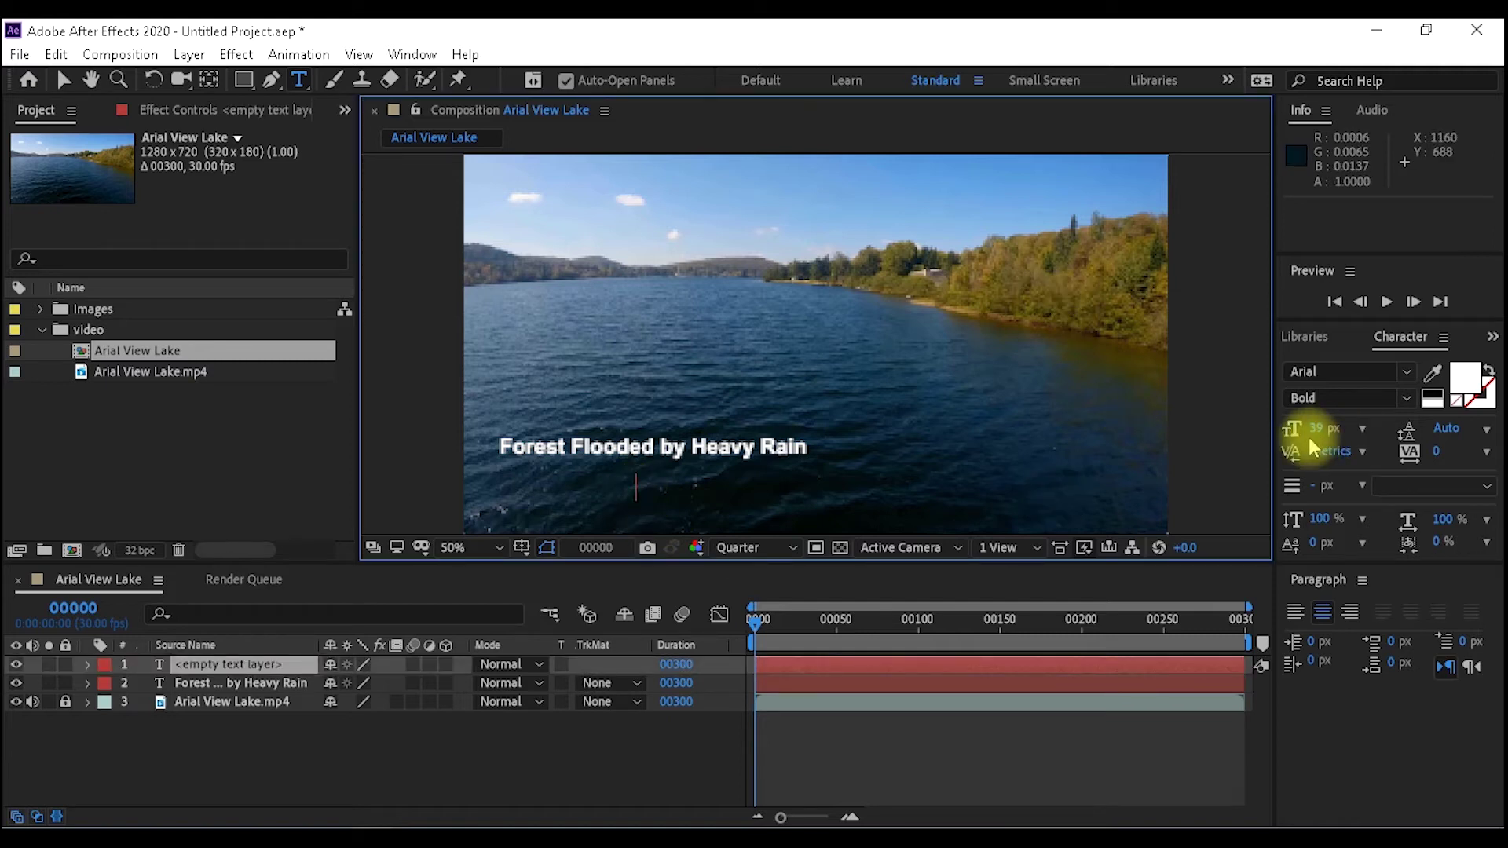
pyautogui.moveTo(1324, 429); pyautogui.dragTo(1296, 428)
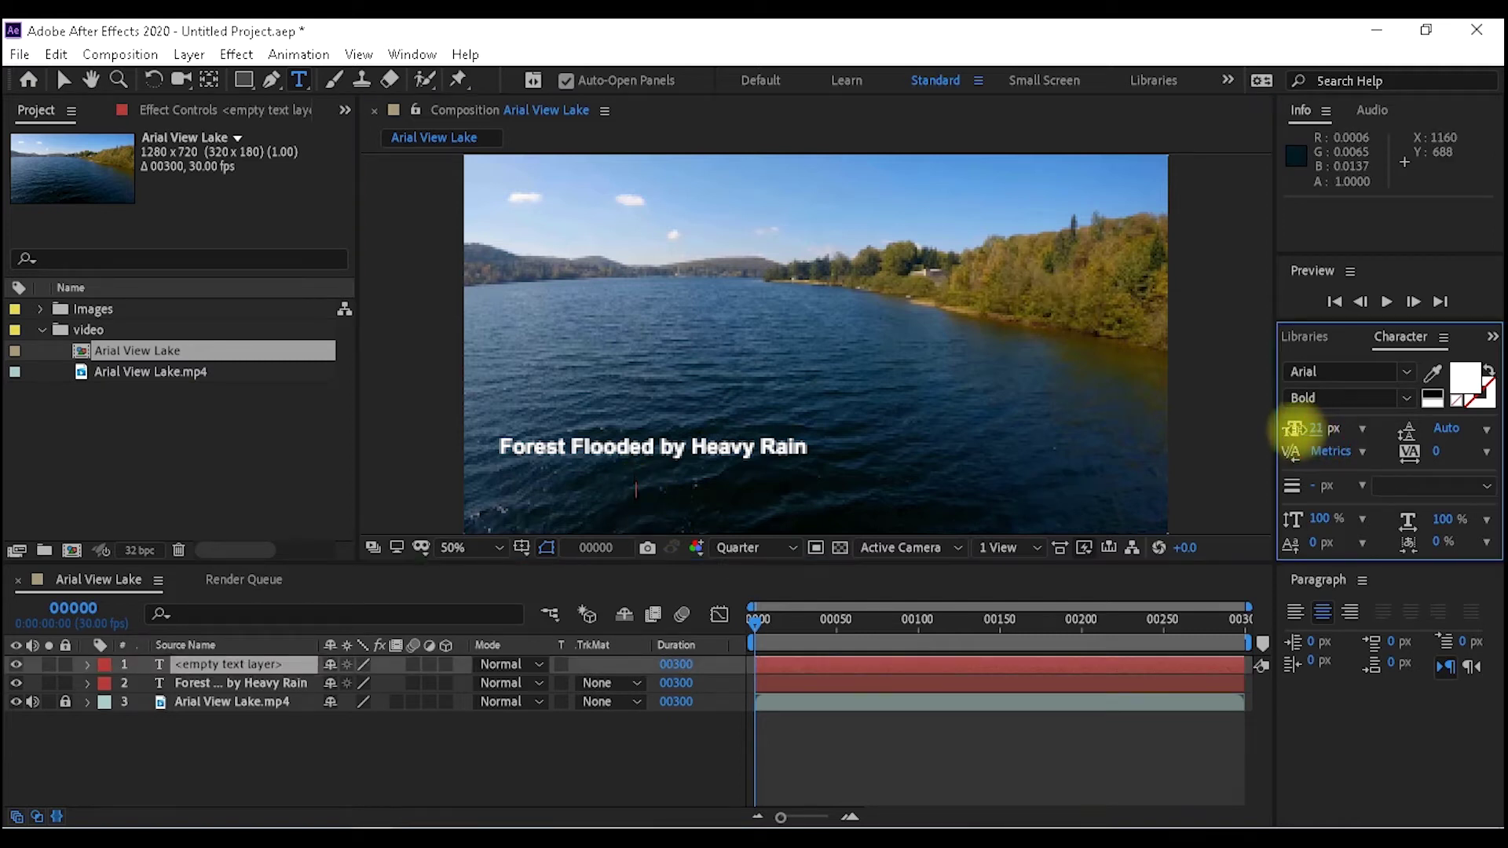
pyautogui.write('damage estimated at US $20')
# Switch the composition preview resolution to Full.
pyautogui.hotkey('ctrl', 'a')
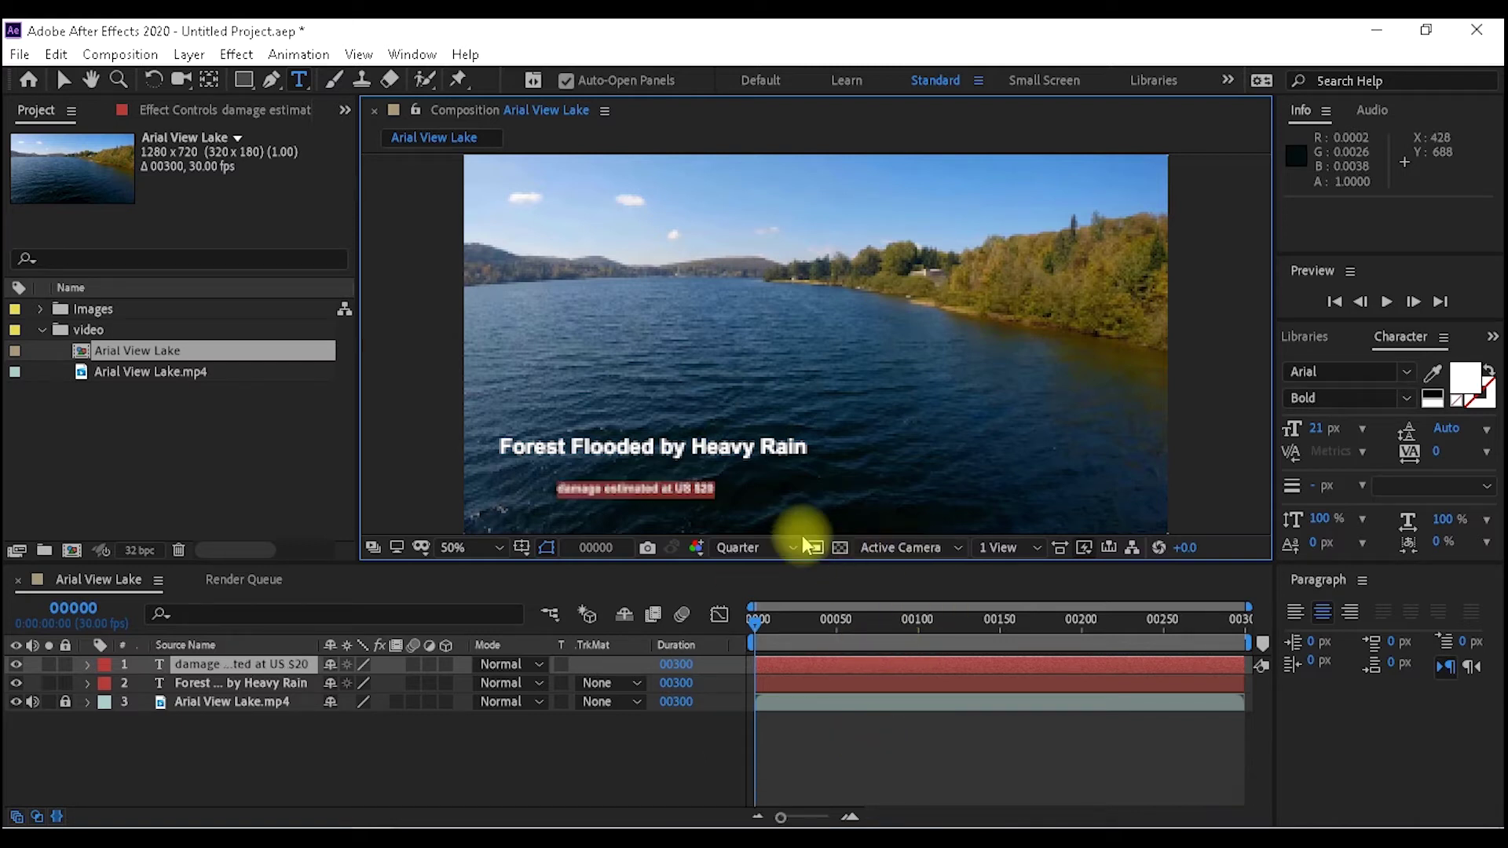
pyautogui.click(791, 544)
pyautogui.click(752, 597)
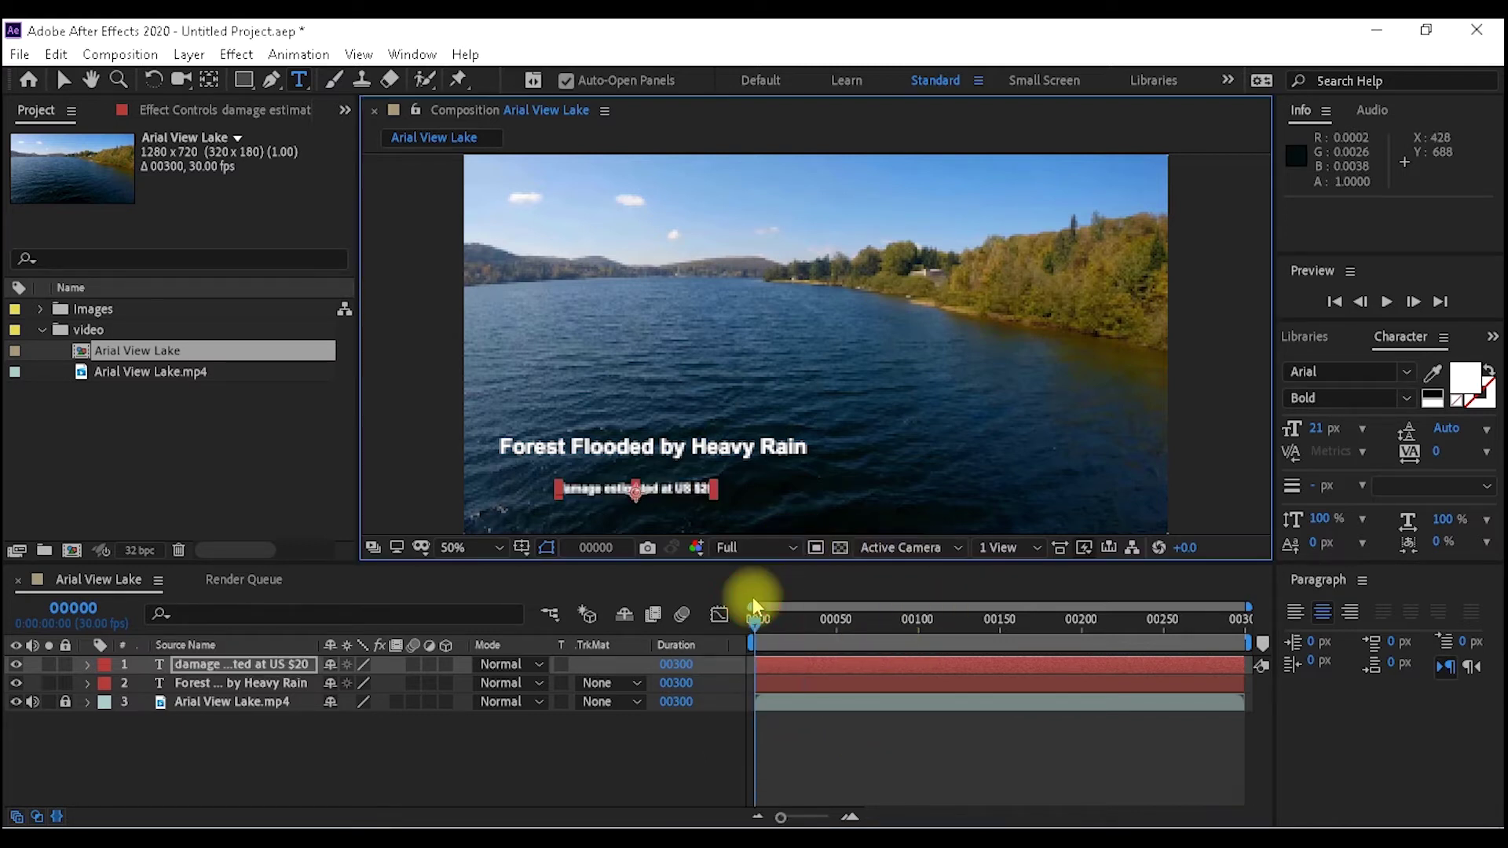
# Enlarge the subtitle to 27 px and move it into place under the title.
pyautogui.click(652, 481)
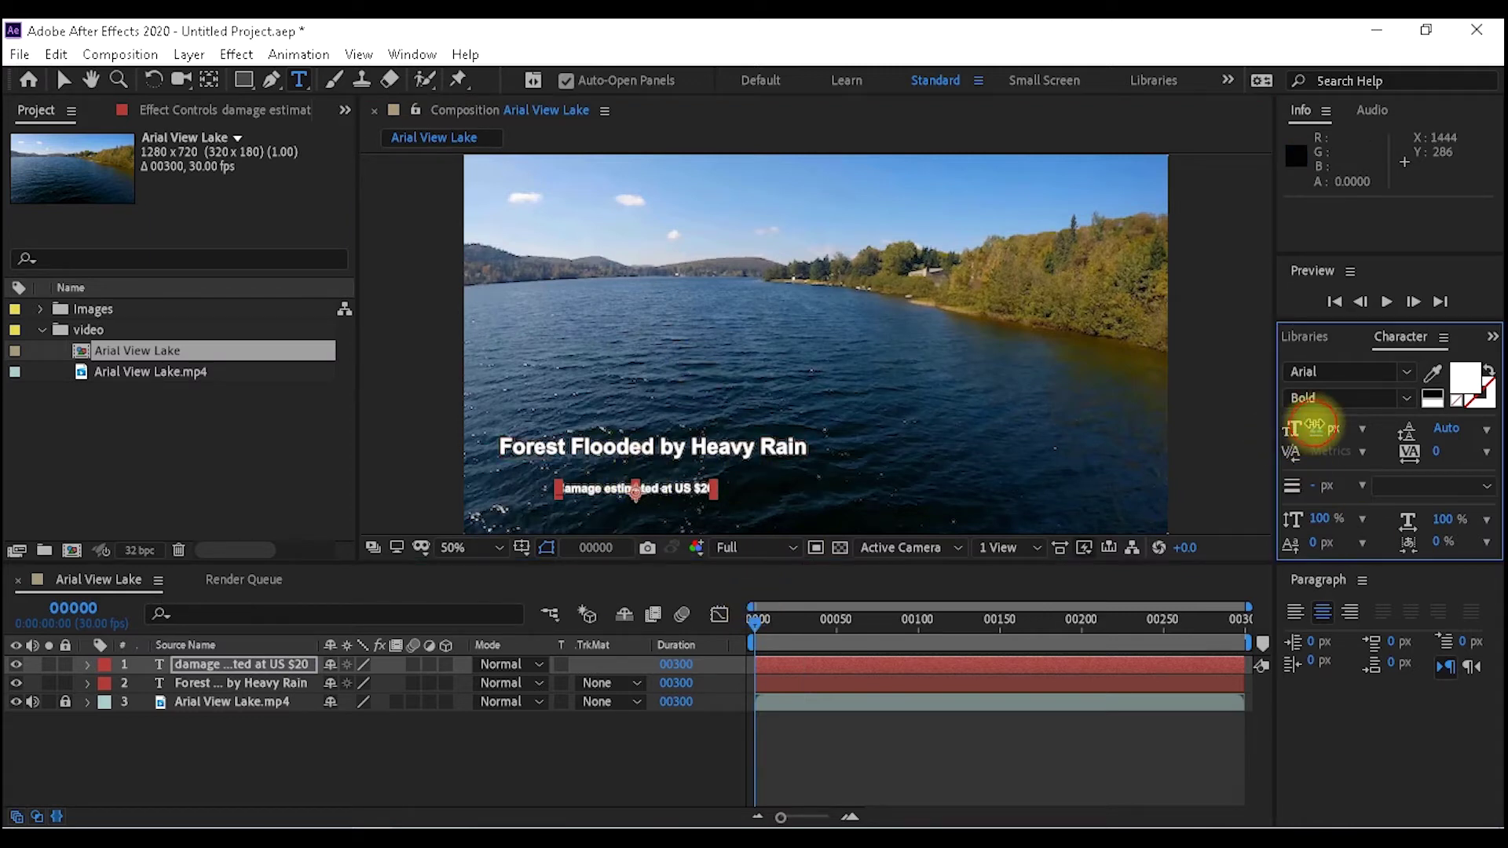
pyautogui.moveTo(1314, 429); pyautogui.dragTo(1331, 429)
pyautogui.click(65, 81)
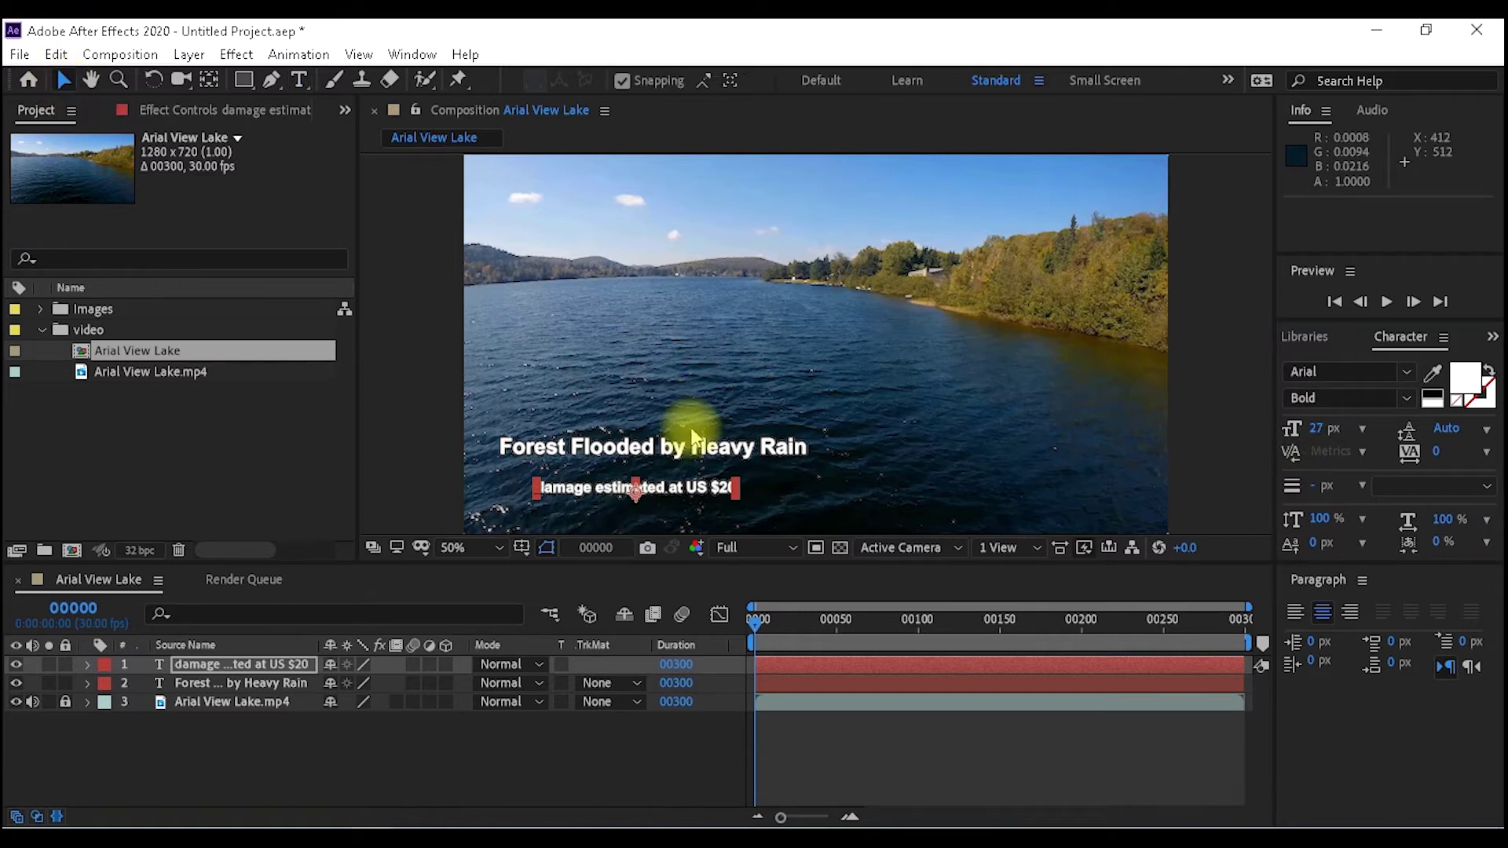
pyautogui.moveTo(683, 488)
pyautogui.mouseDown()
pyautogui.moveTo(701, 485)
pyautogui.moveTo(703, 503)
pyautogui.mouseUp()
# Show the subtitle's position and pick the Rounded Rectangle tool with no layer selected.
pyautogui.press('p')
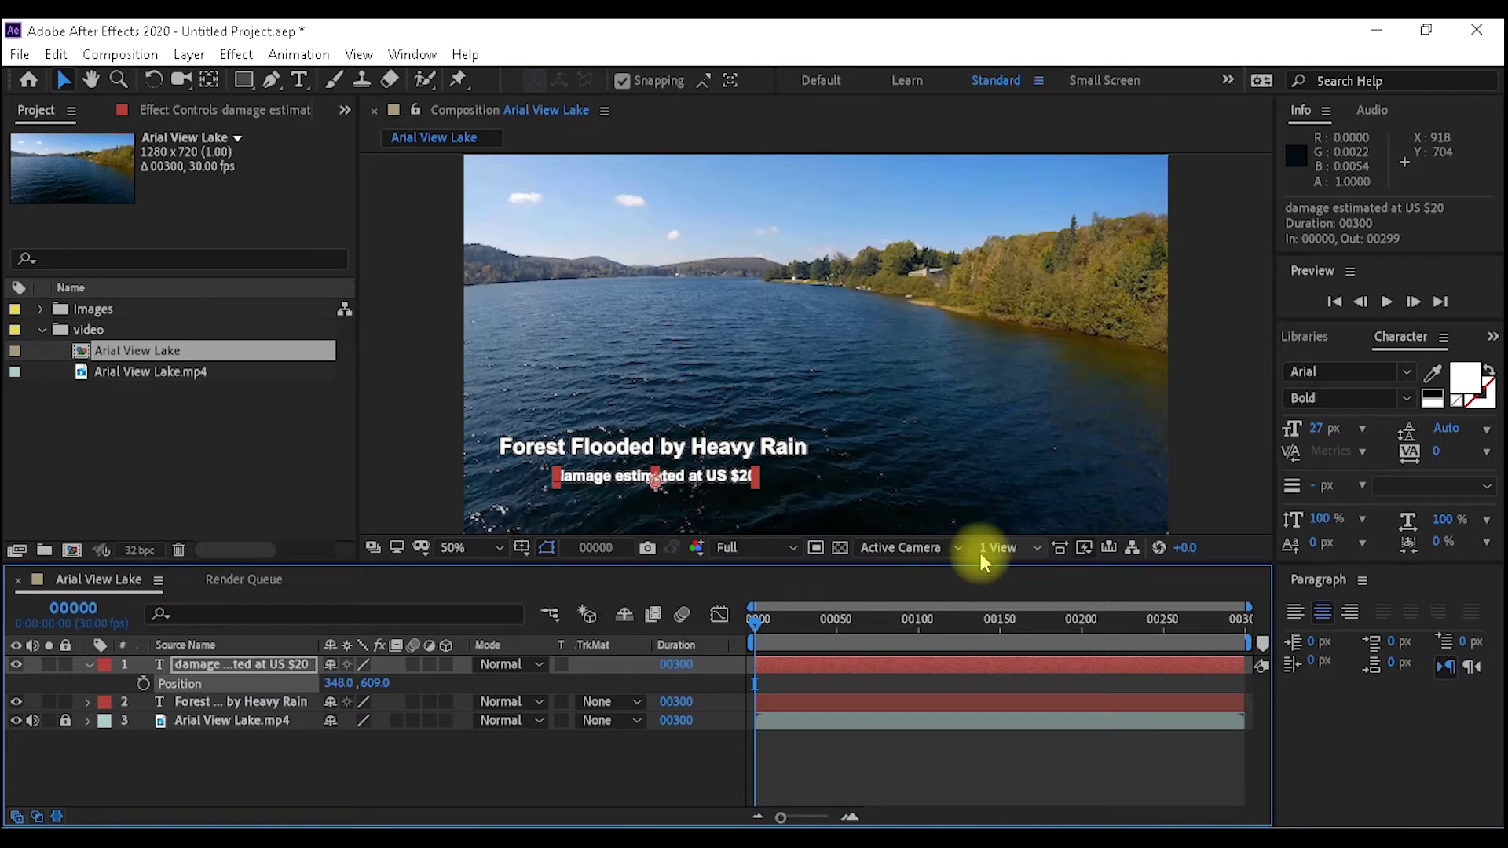
pyautogui.click(245, 82)
pyautogui.moveTo(246, 80)
pyautogui.mouseDown()
pyautogui.moveTo(377, 103)
pyautogui.moveTo(350, 101)
pyautogui.mouseUp()
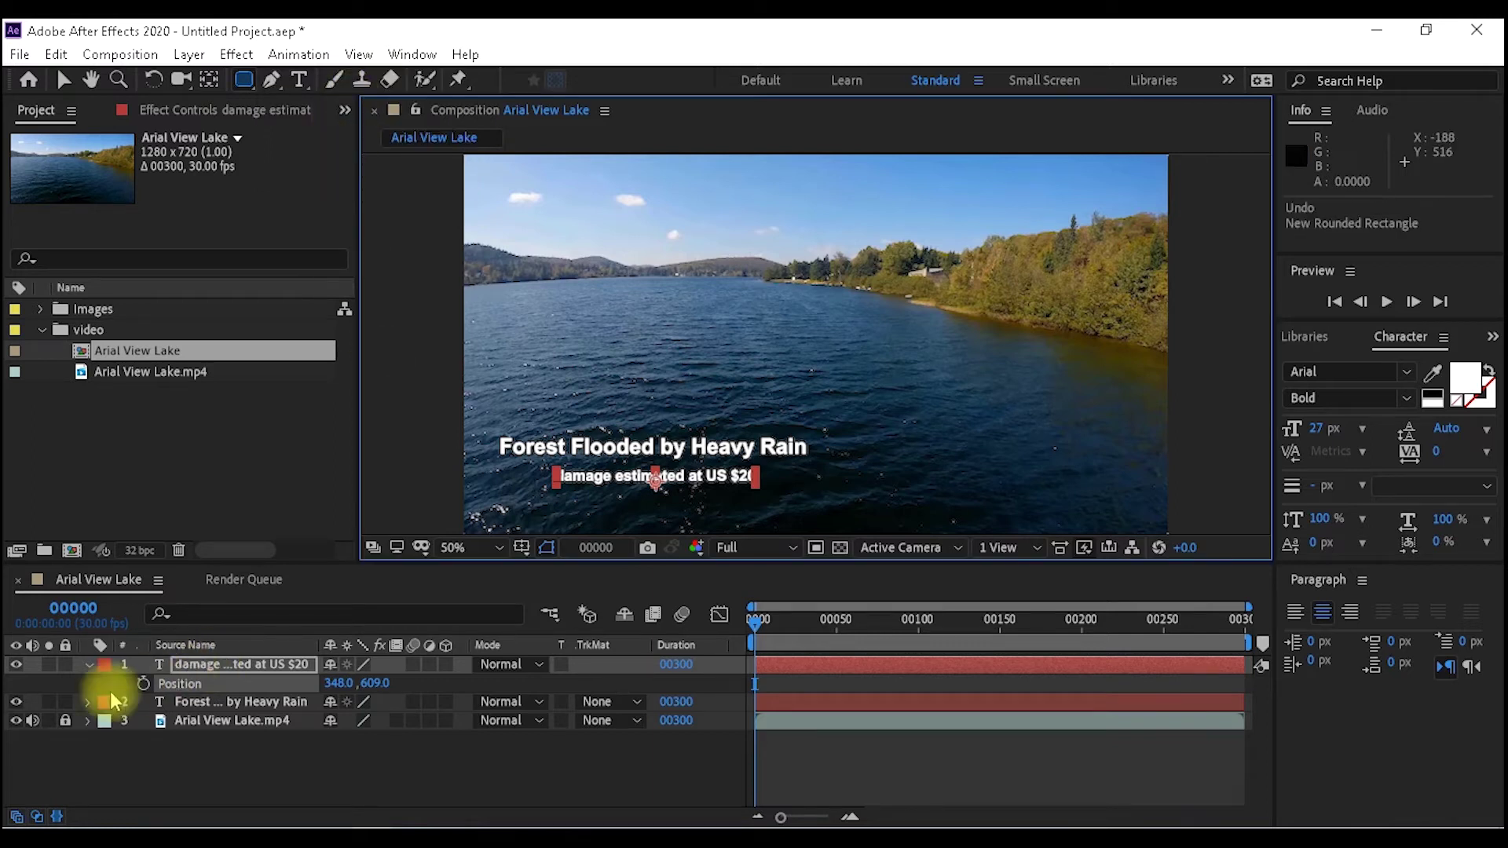
pyautogui.click(89, 667)
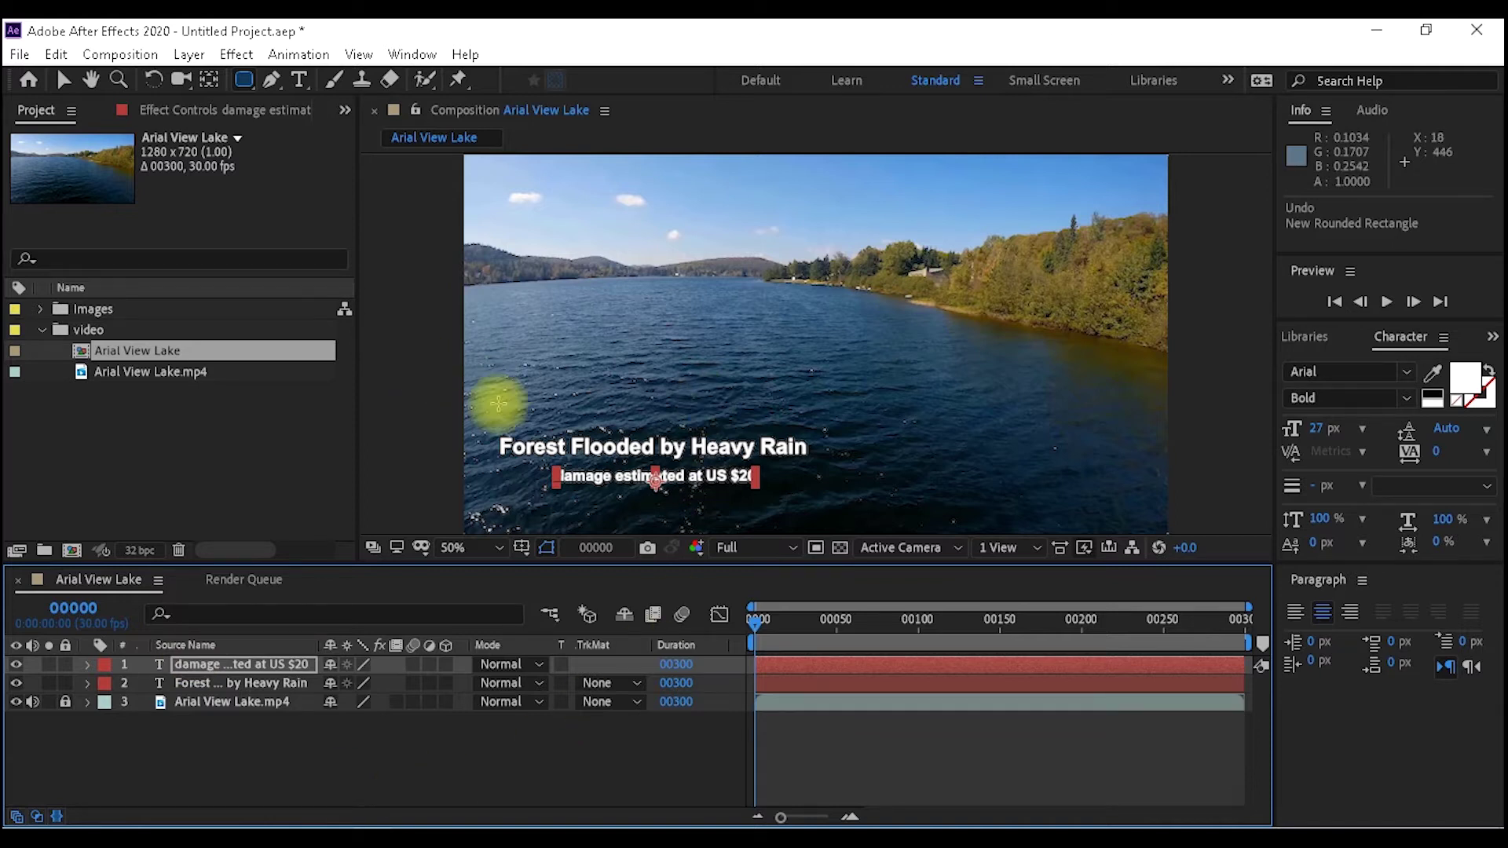
pyautogui.click(351, 767)
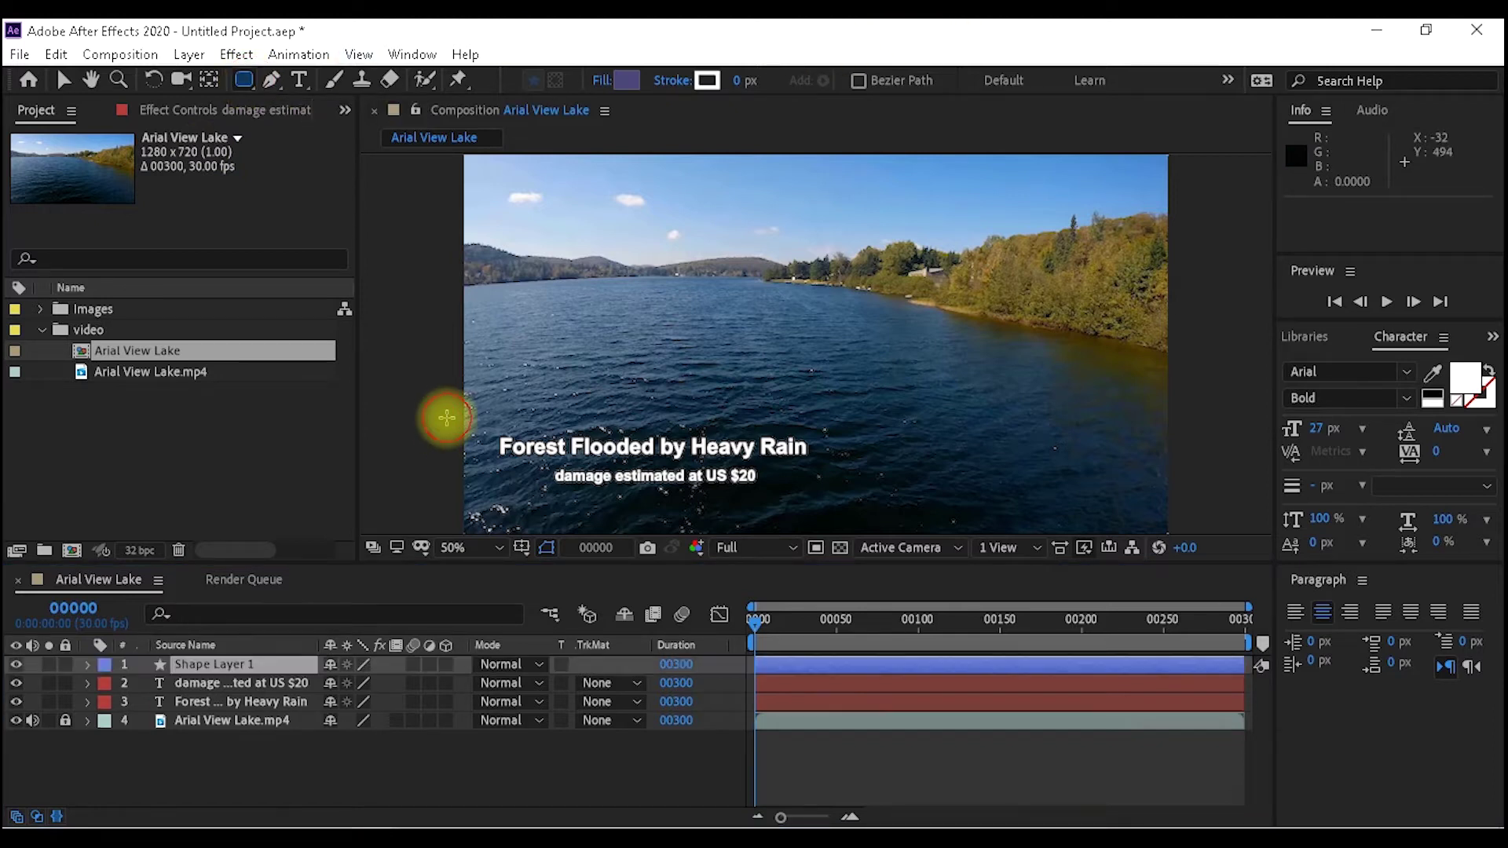
# Draw a rounded box covering both the title and subtitle lines.
pyautogui.moveTo(446, 418); pyautogui.dragTo(843, 501)
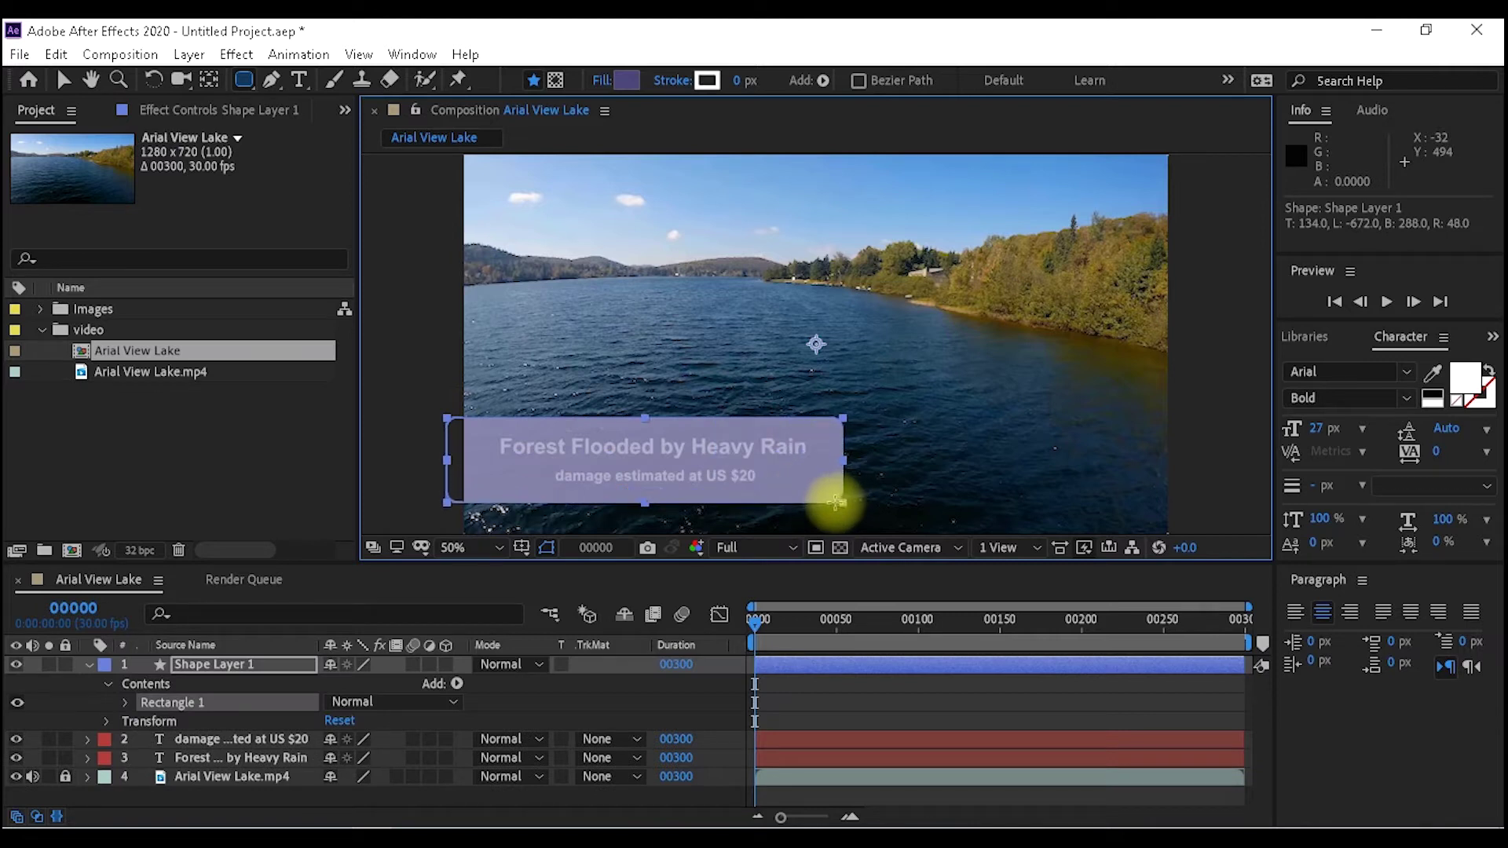
pyautogui.moveTo(843, 502); pyautogui.dragTo(834, 504)
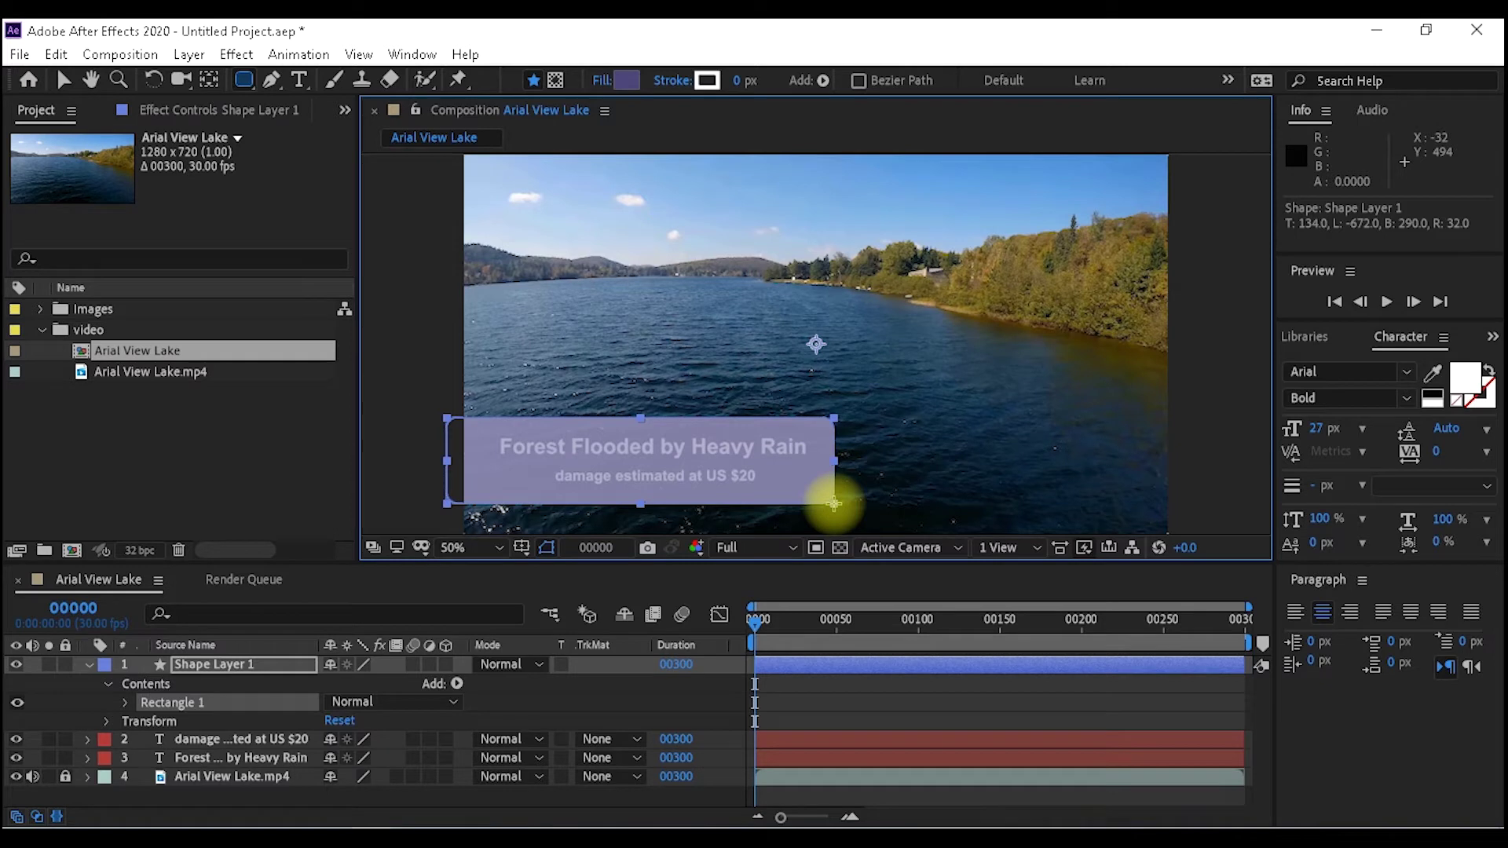
pyautogui.click(88, 665)
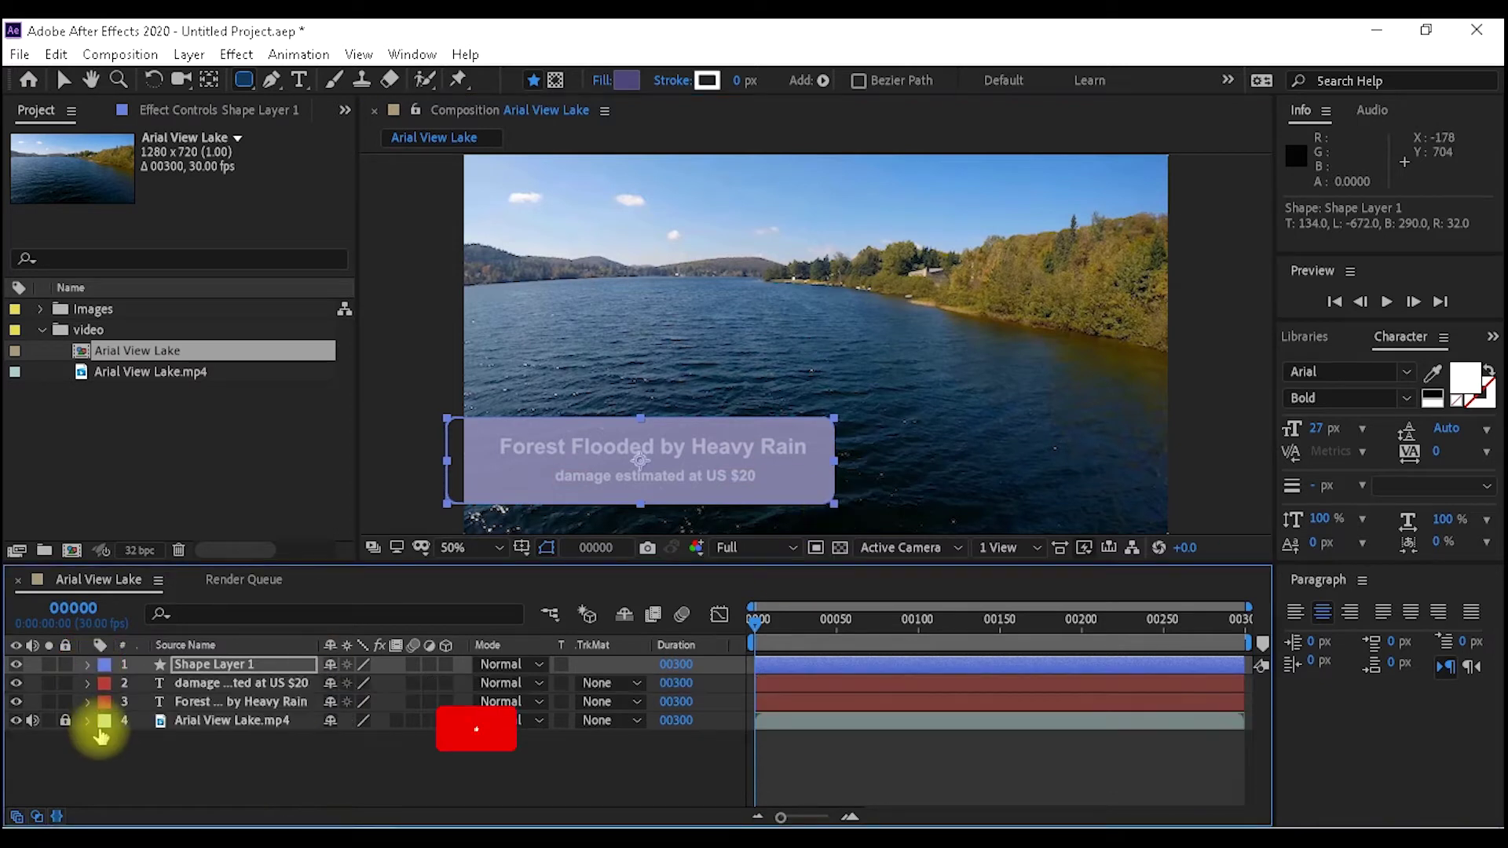
# Move Shape Layer 1 beneath the text layers and set Rectangle Path roundness to about 34.
pyautogui.moveTo(239, 661); pyautogui.dragTo(251, 719)
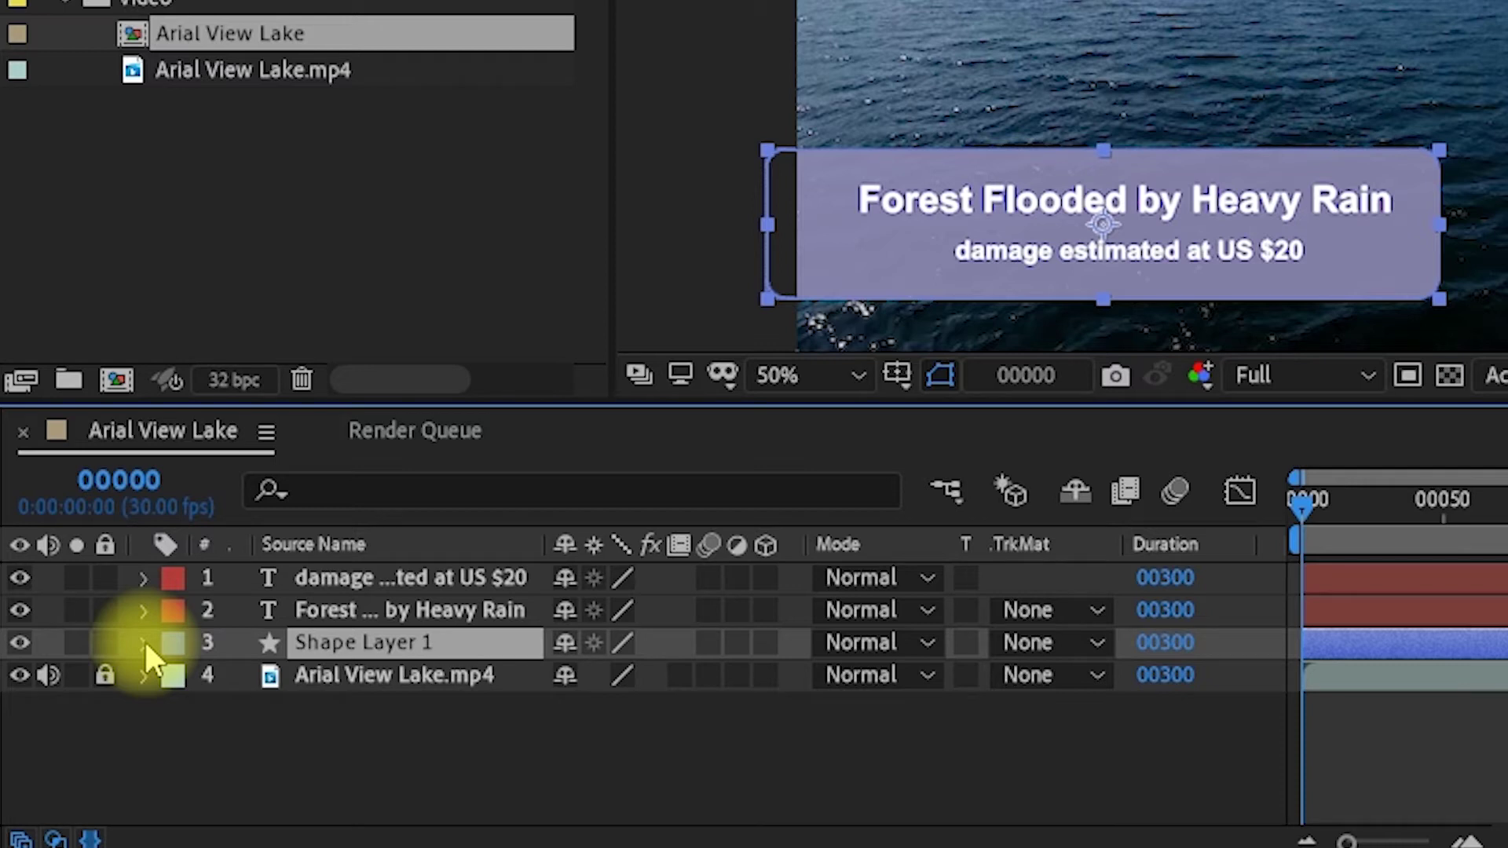
pyautogui.click(145, 642)
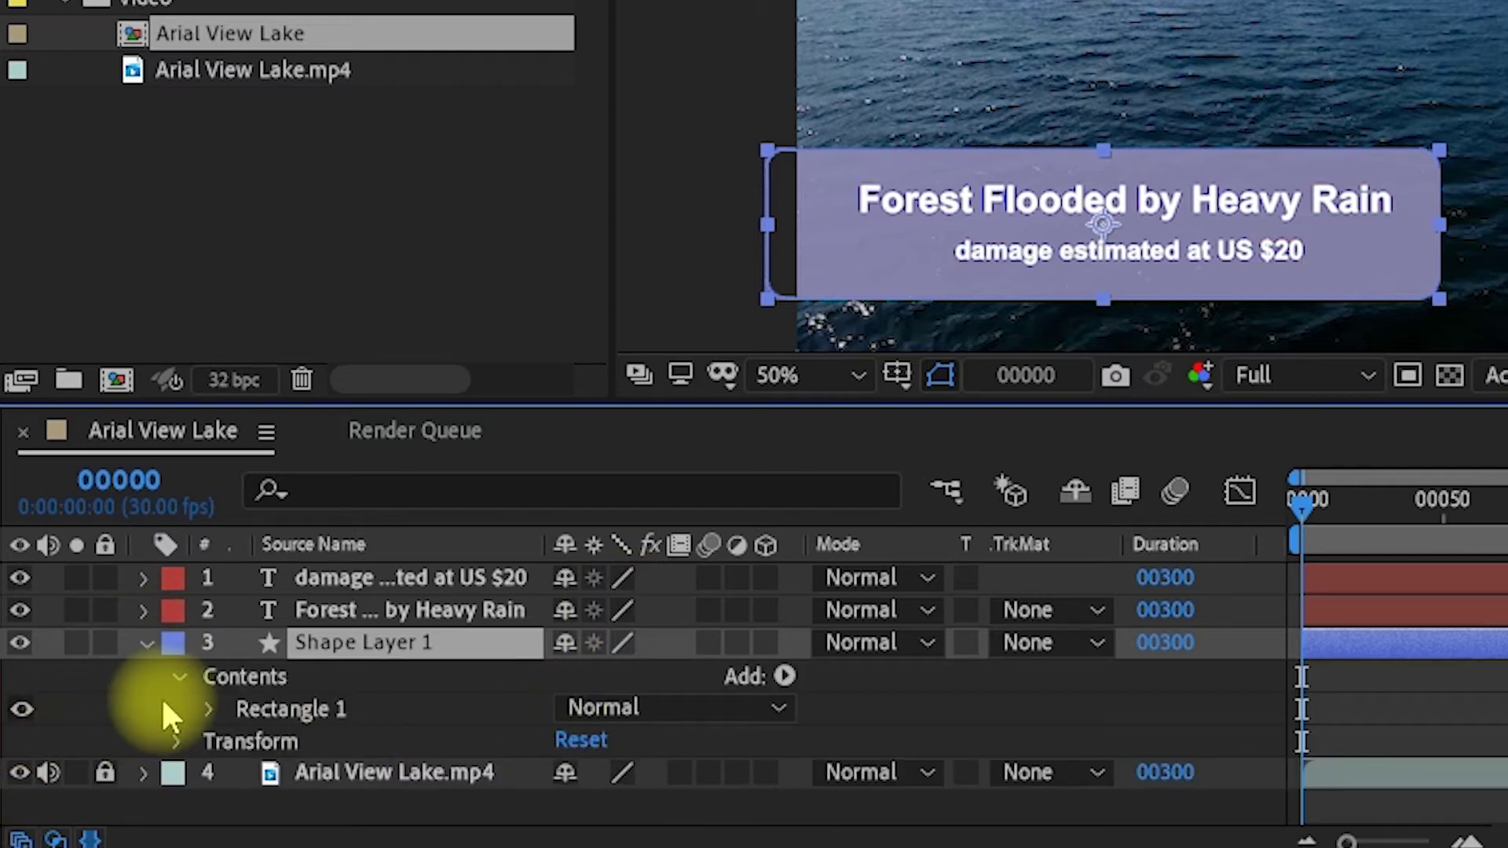
pyautogui.click(181, 676)
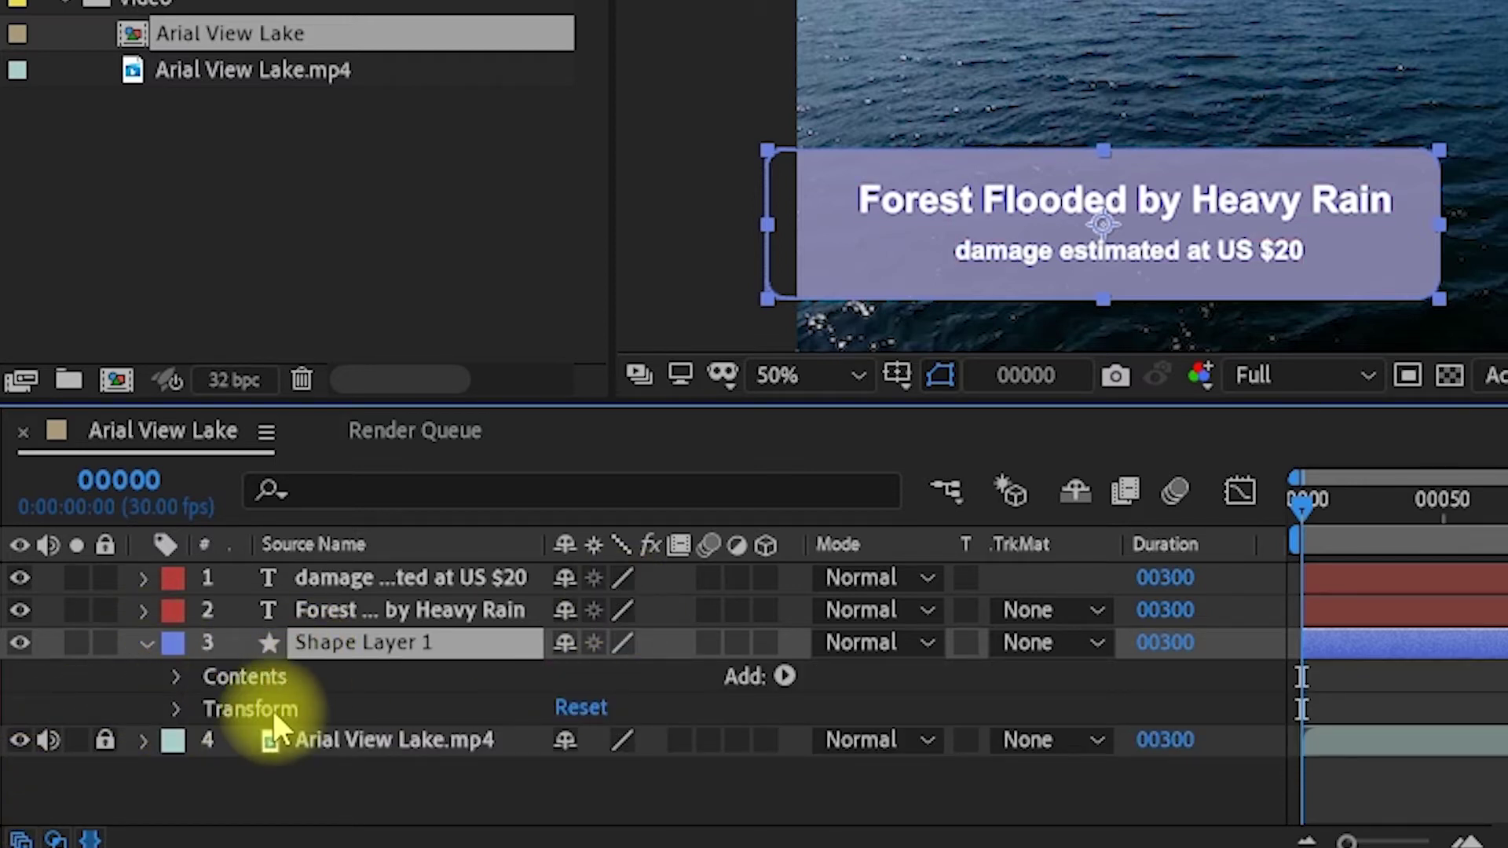
pyautogui.click(178, 677)
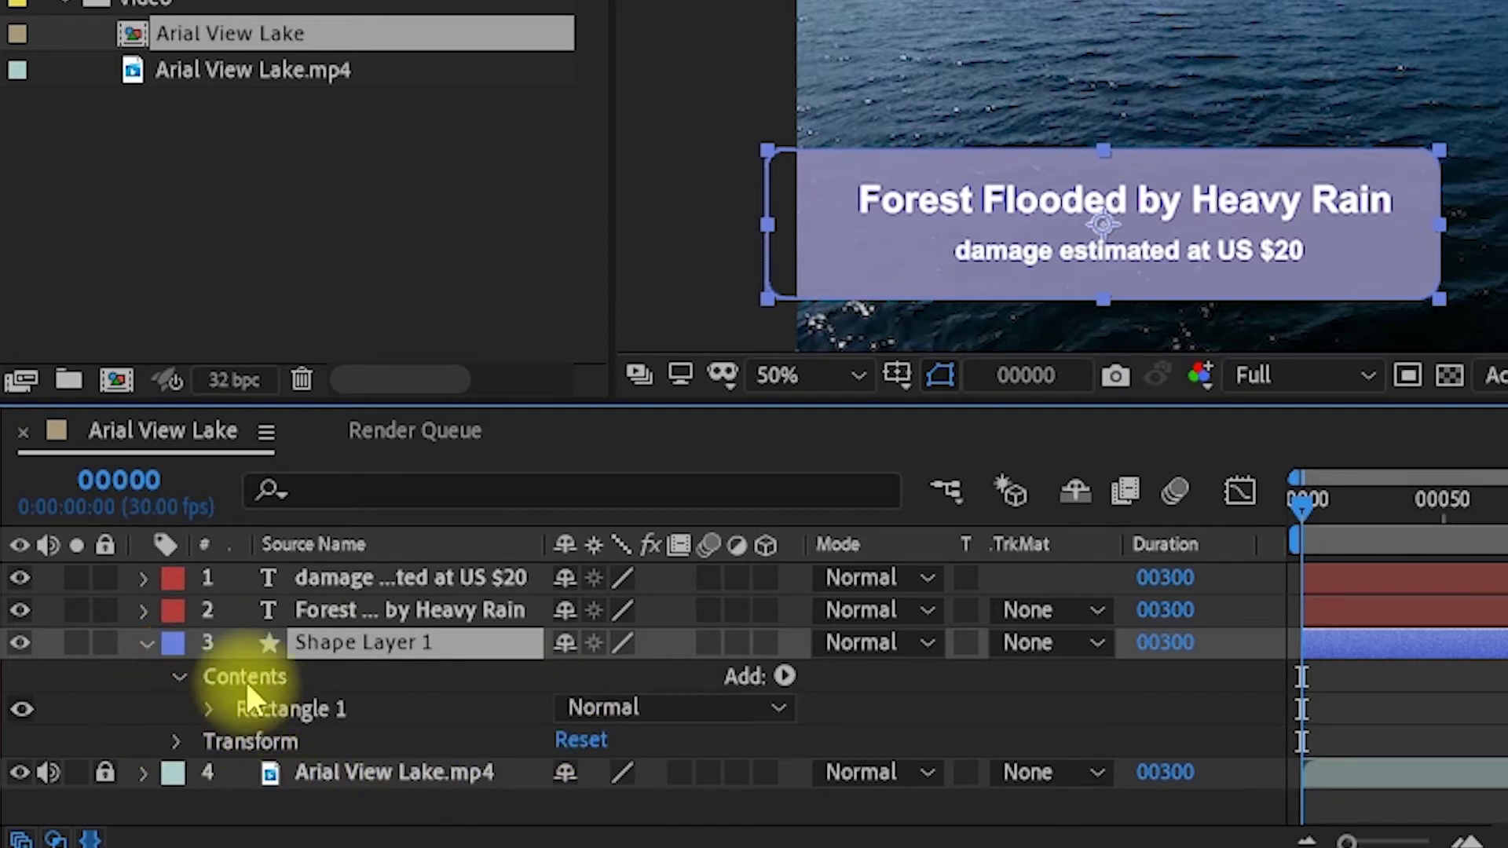
pyautogui.click(209, 708)
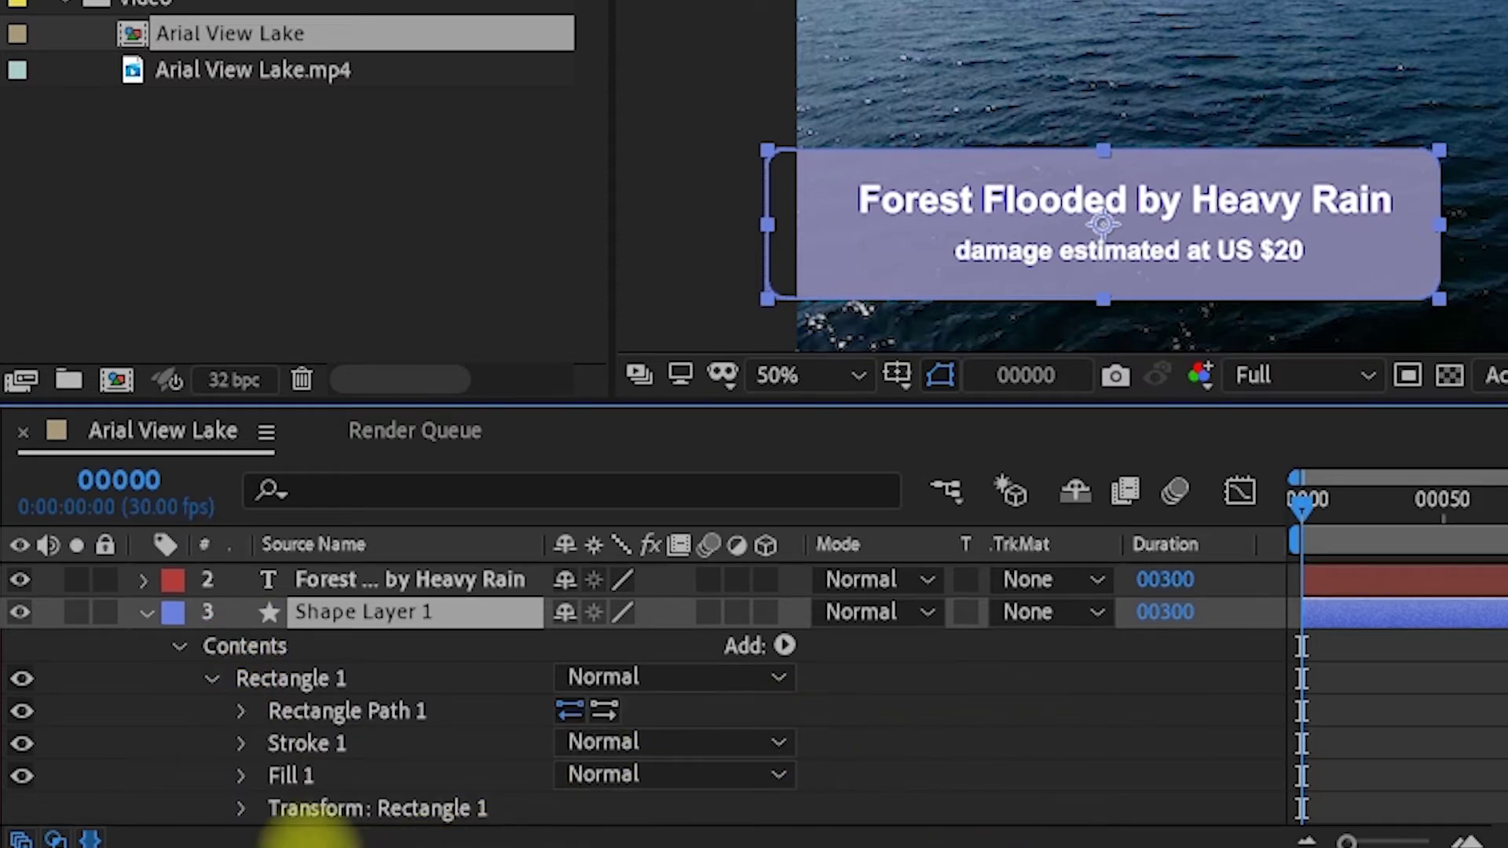
pyautogui.click(238, 712)
pyautogui.scroll(-3, 968, 702)
pyautogui.scroll(2, 938, 724)
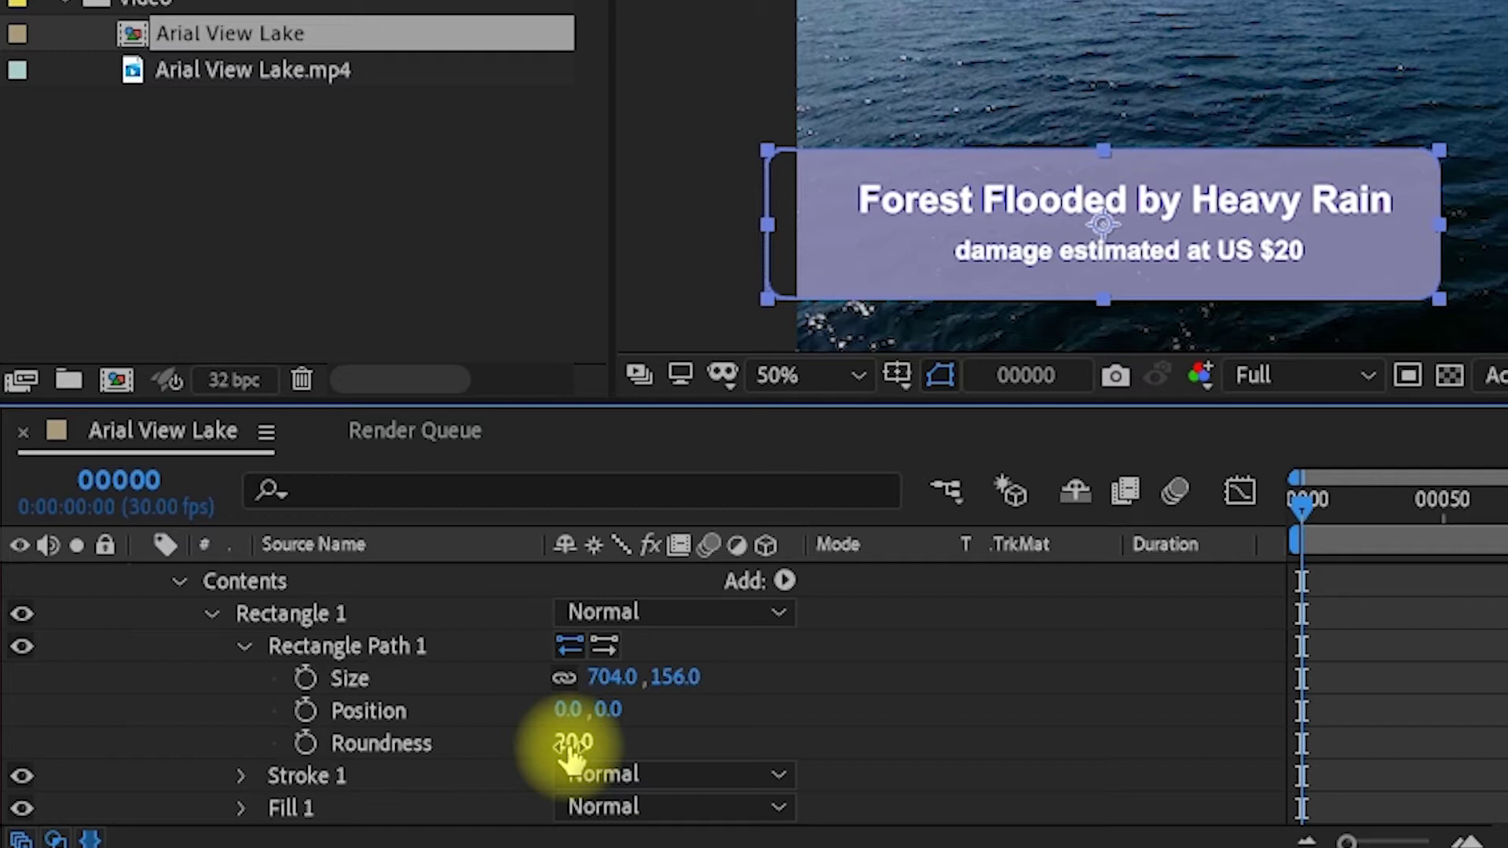
pyautogui.moveTo(571, 750)
pyautogui.mouseDown()
pyautogui.moveTo(590, 741)
pyautogui.moveTo(547, 738)
pyautogui.mouseUp()
pyautogui.moveTo(539, 739); pyautogui.dragTo(596, 750)
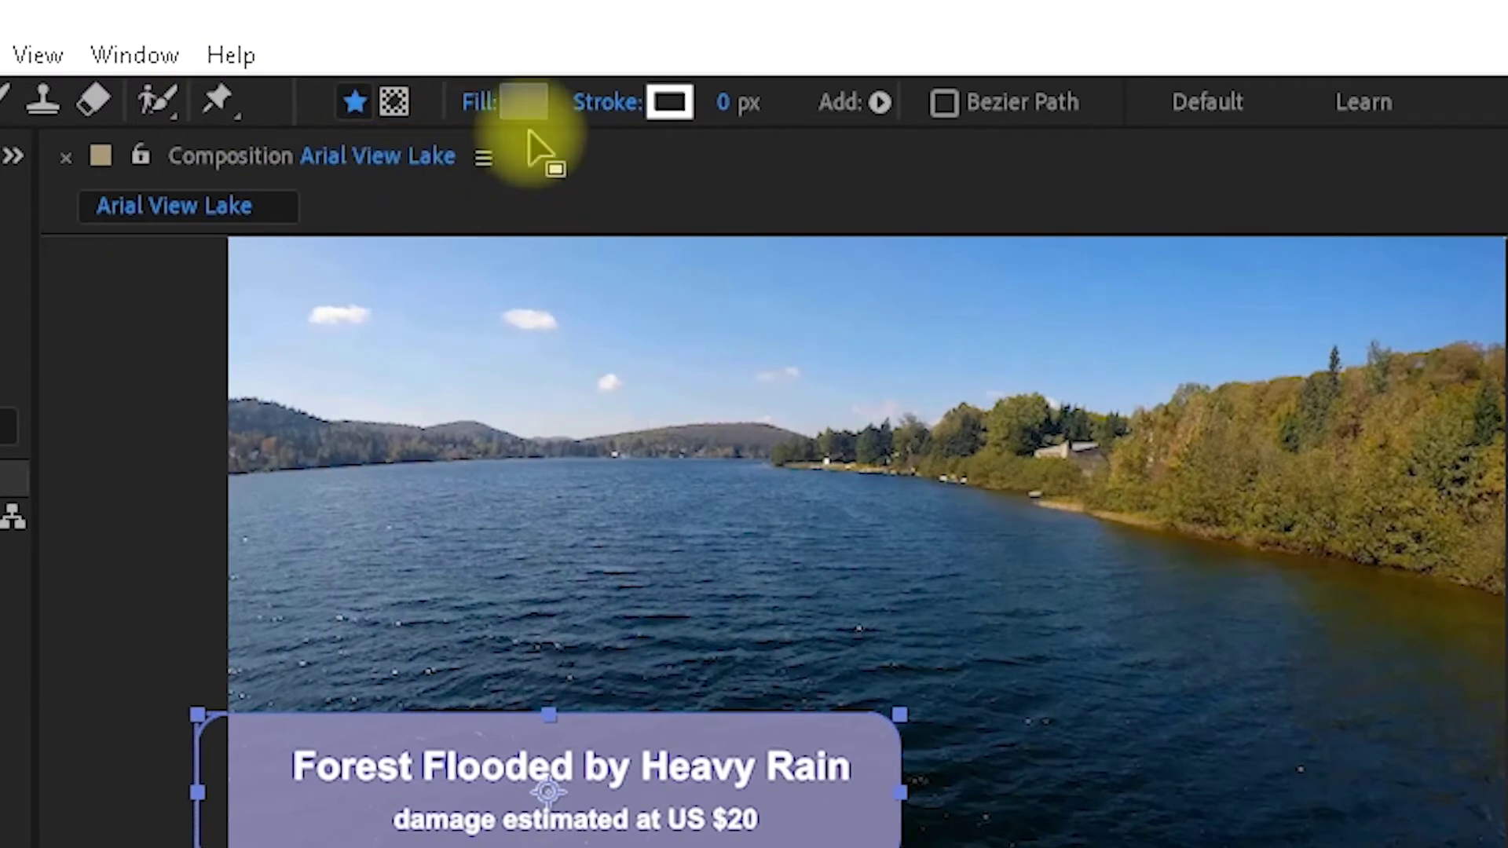
# Raise the caption box fill opacity from 79% to 100% in Fill Options.
pyautogui.click(478, 104)
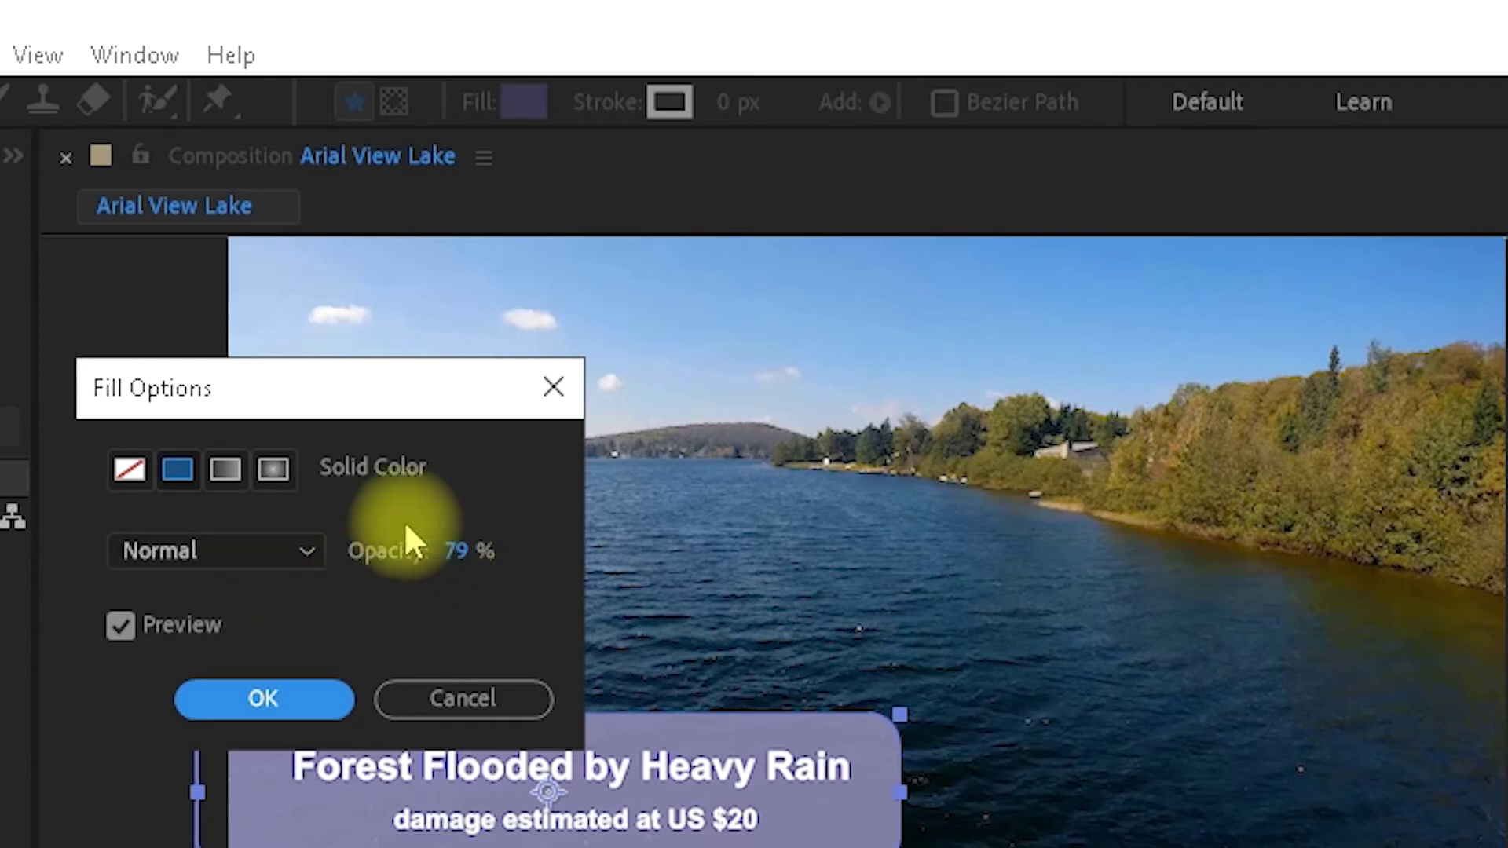
pyautogui.moveTo(463, 550); pyautogui.dragTo(287, 578)
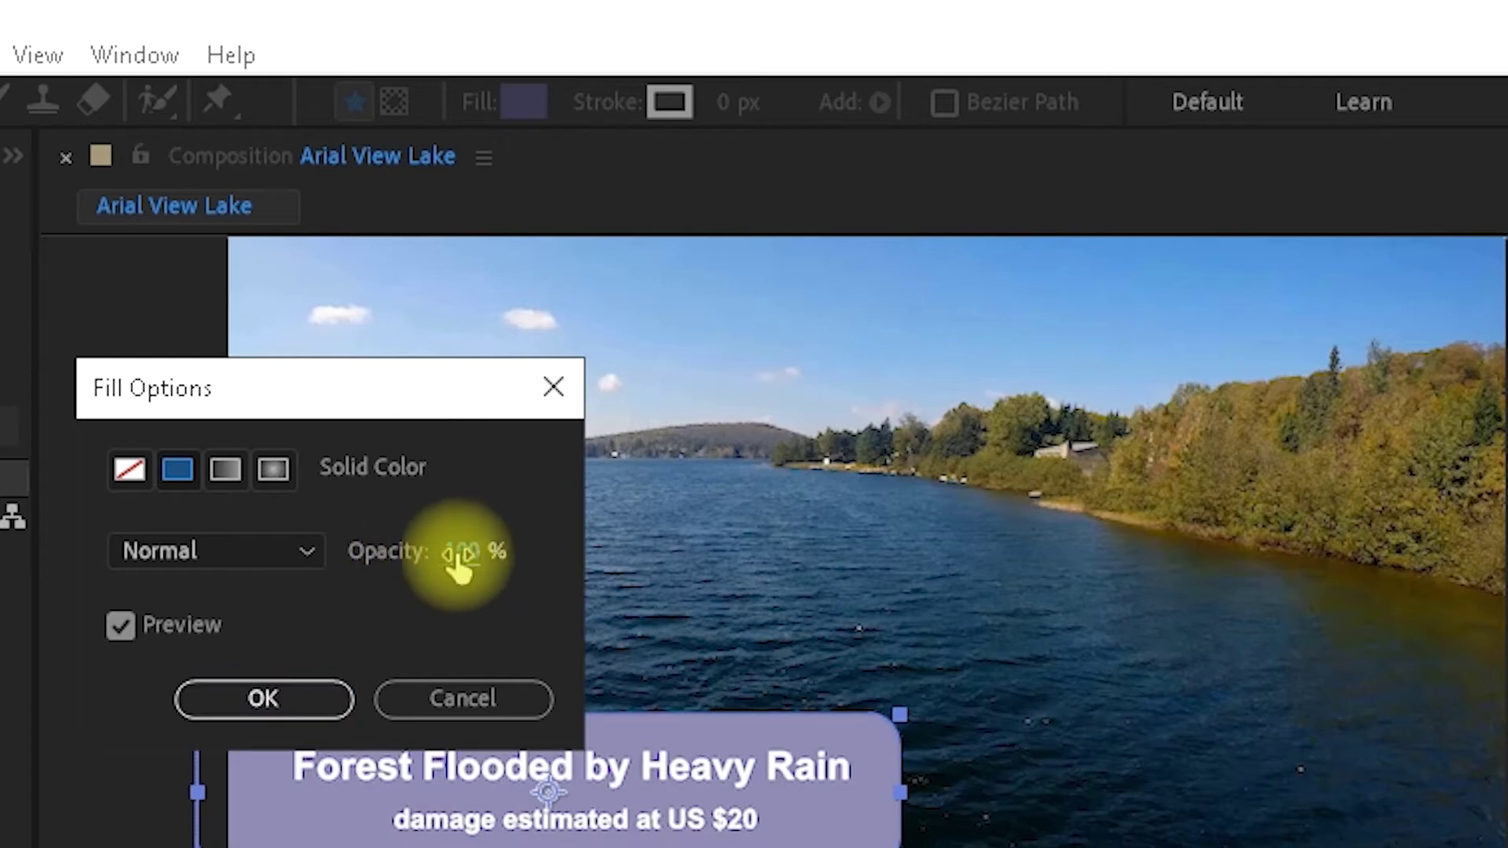
pyautogui.moveTo(286, 577); pyautogui.dragTo(621, 550)
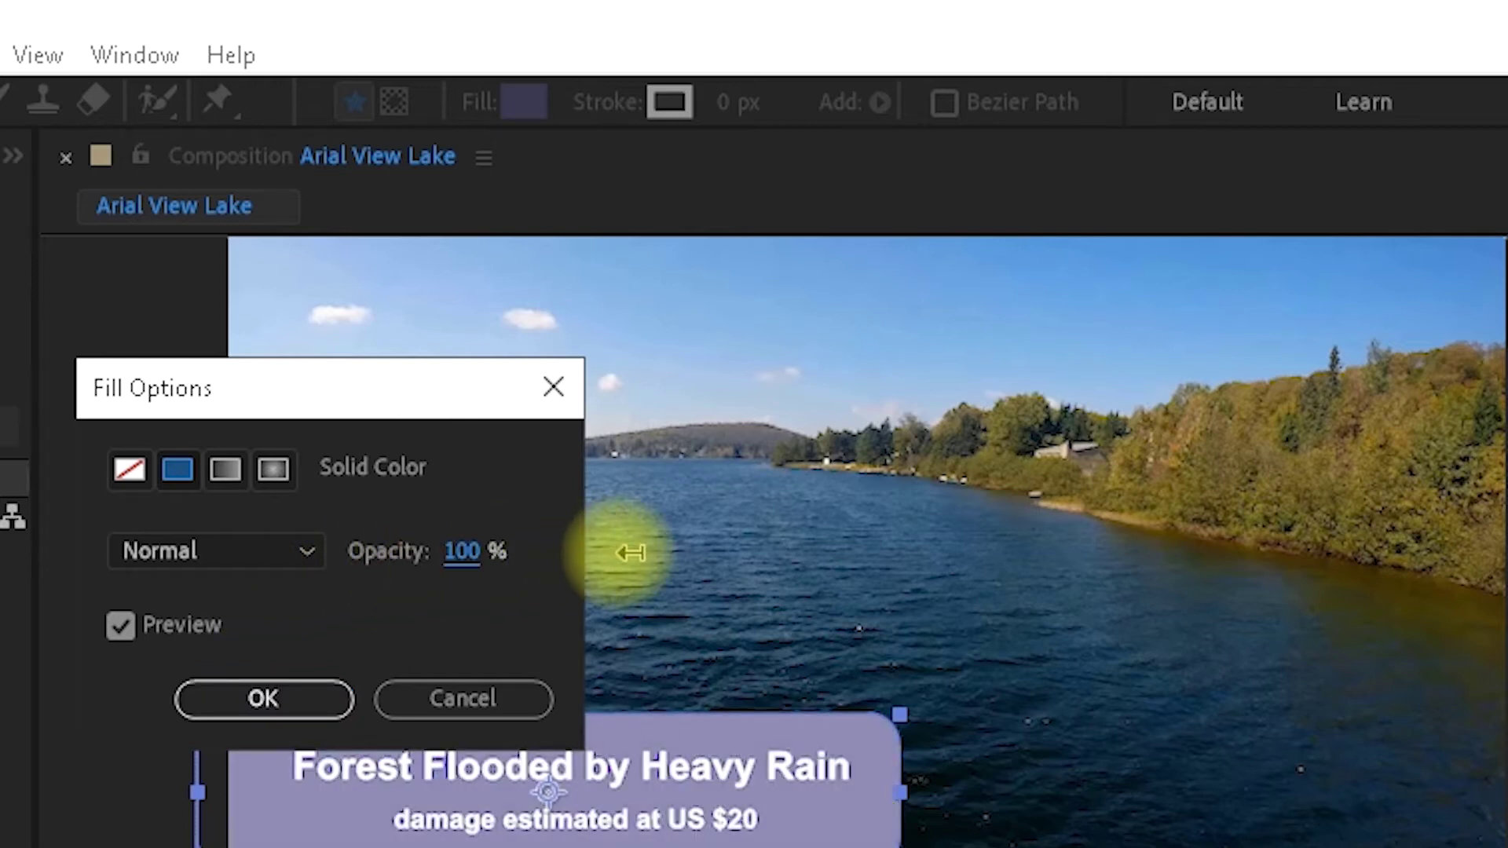
pyautogui.click(257, 694)
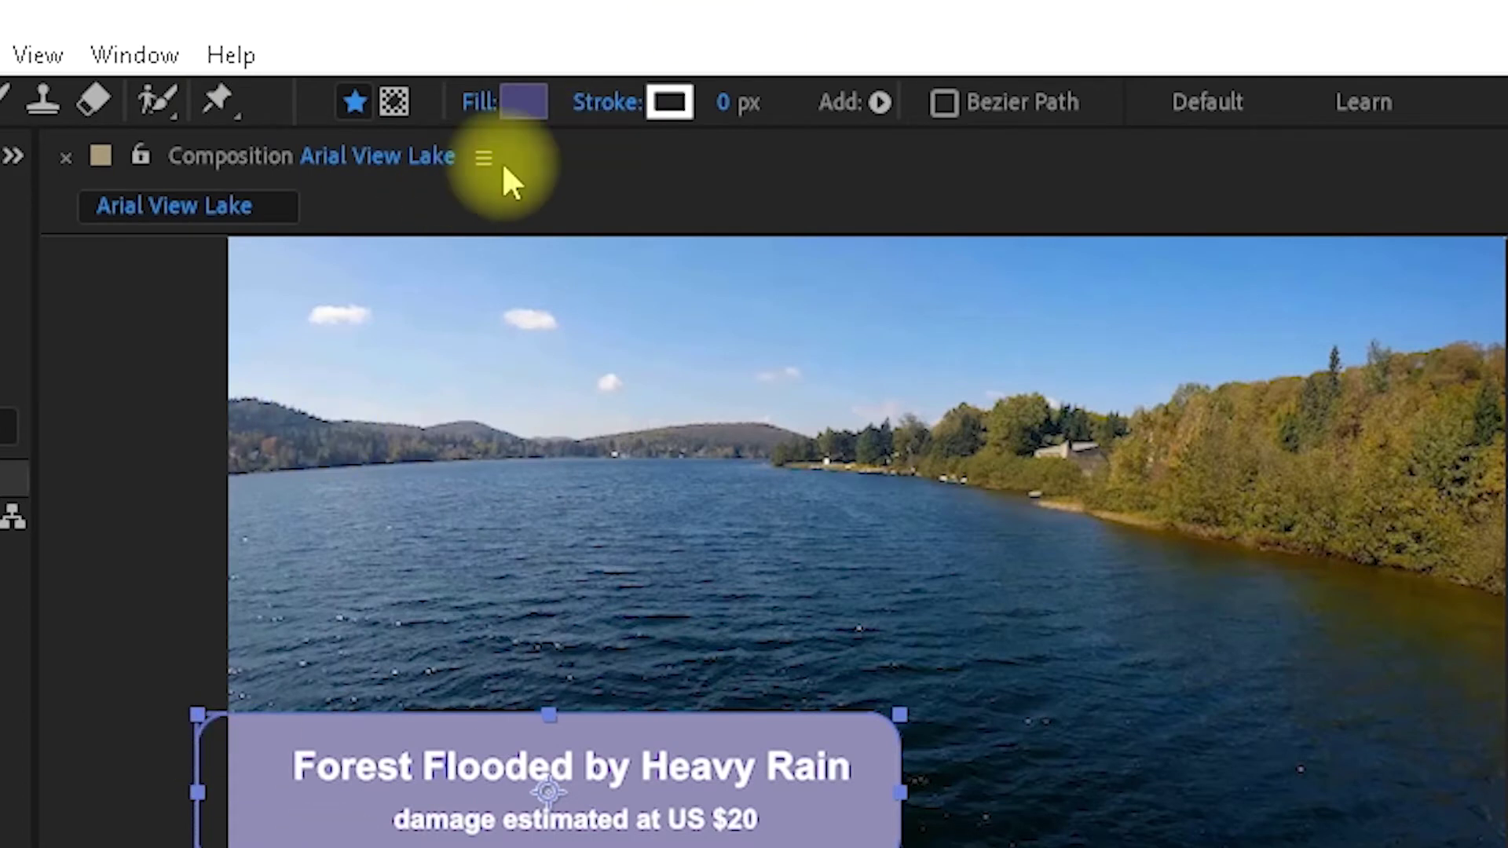
# Eyedrop the dark lake water to give the caption box a navy 081834 fill.
pyautogui.click(526, 102)
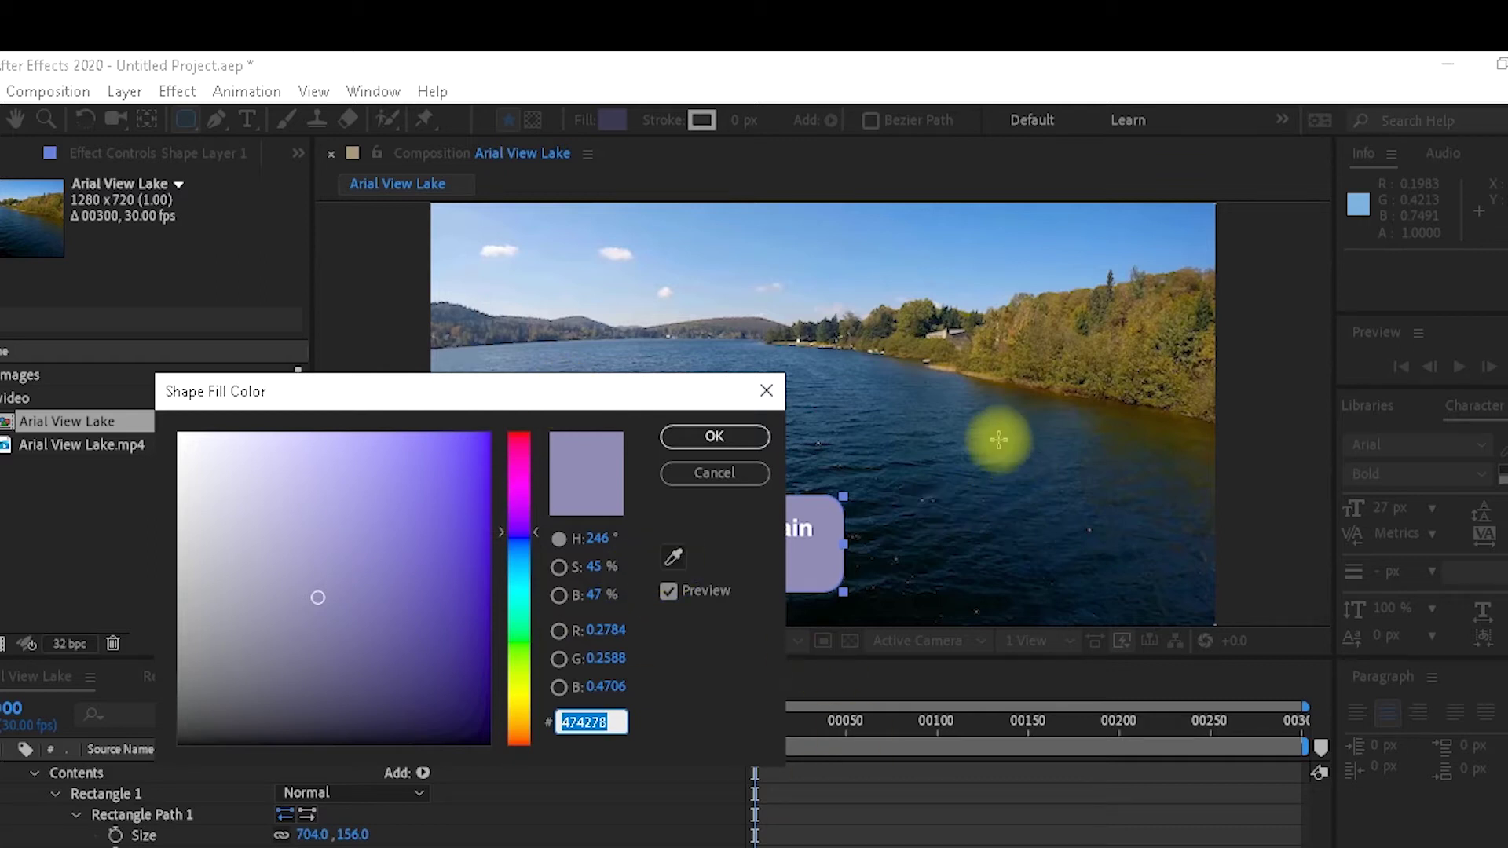
pyautogui.click(671, 558)
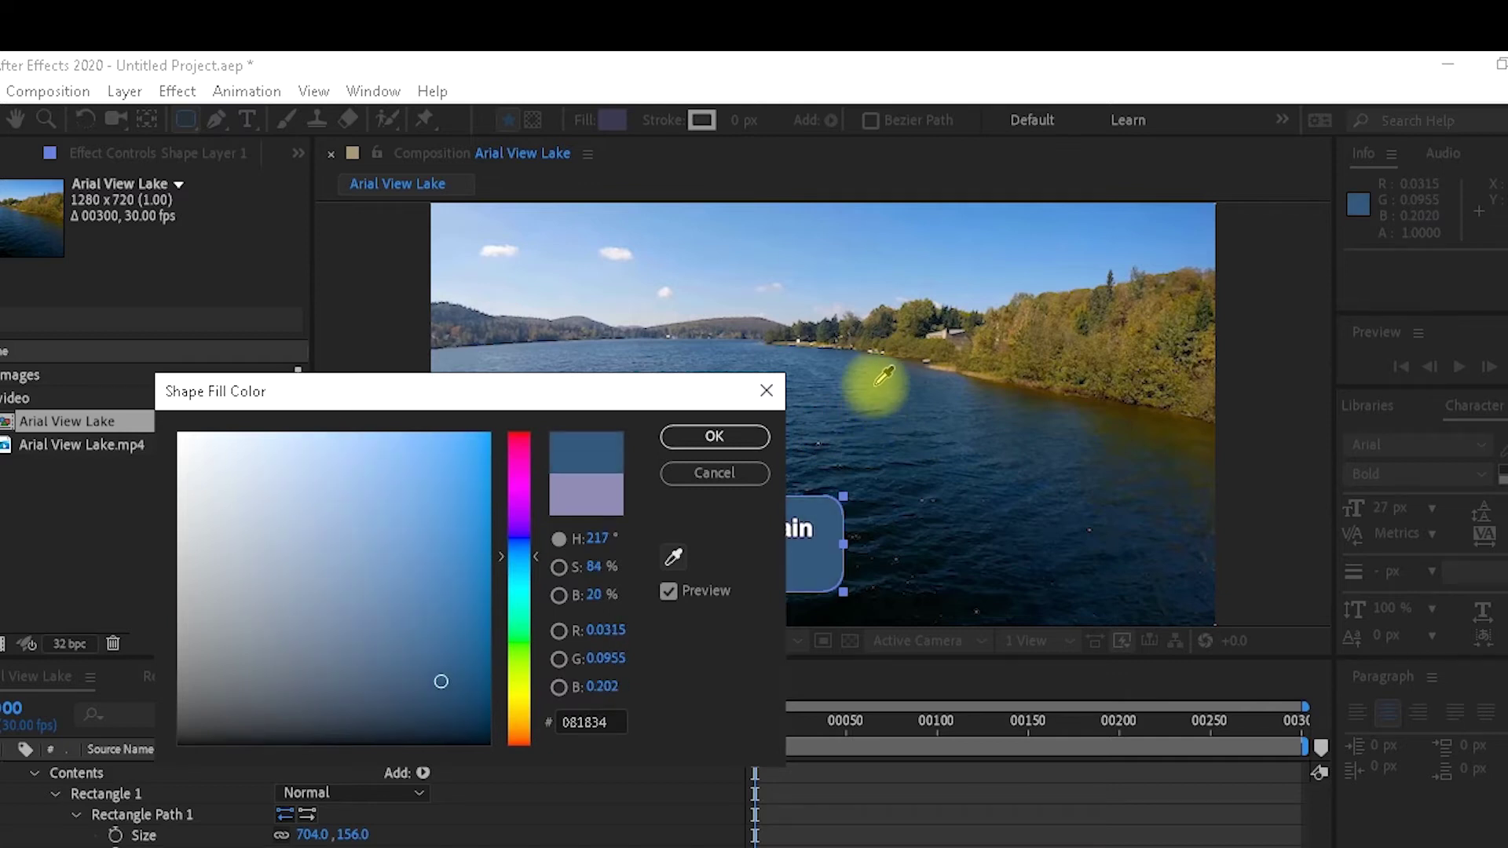
pyautogui.click(883, 377)
pyautogui.press('Return')
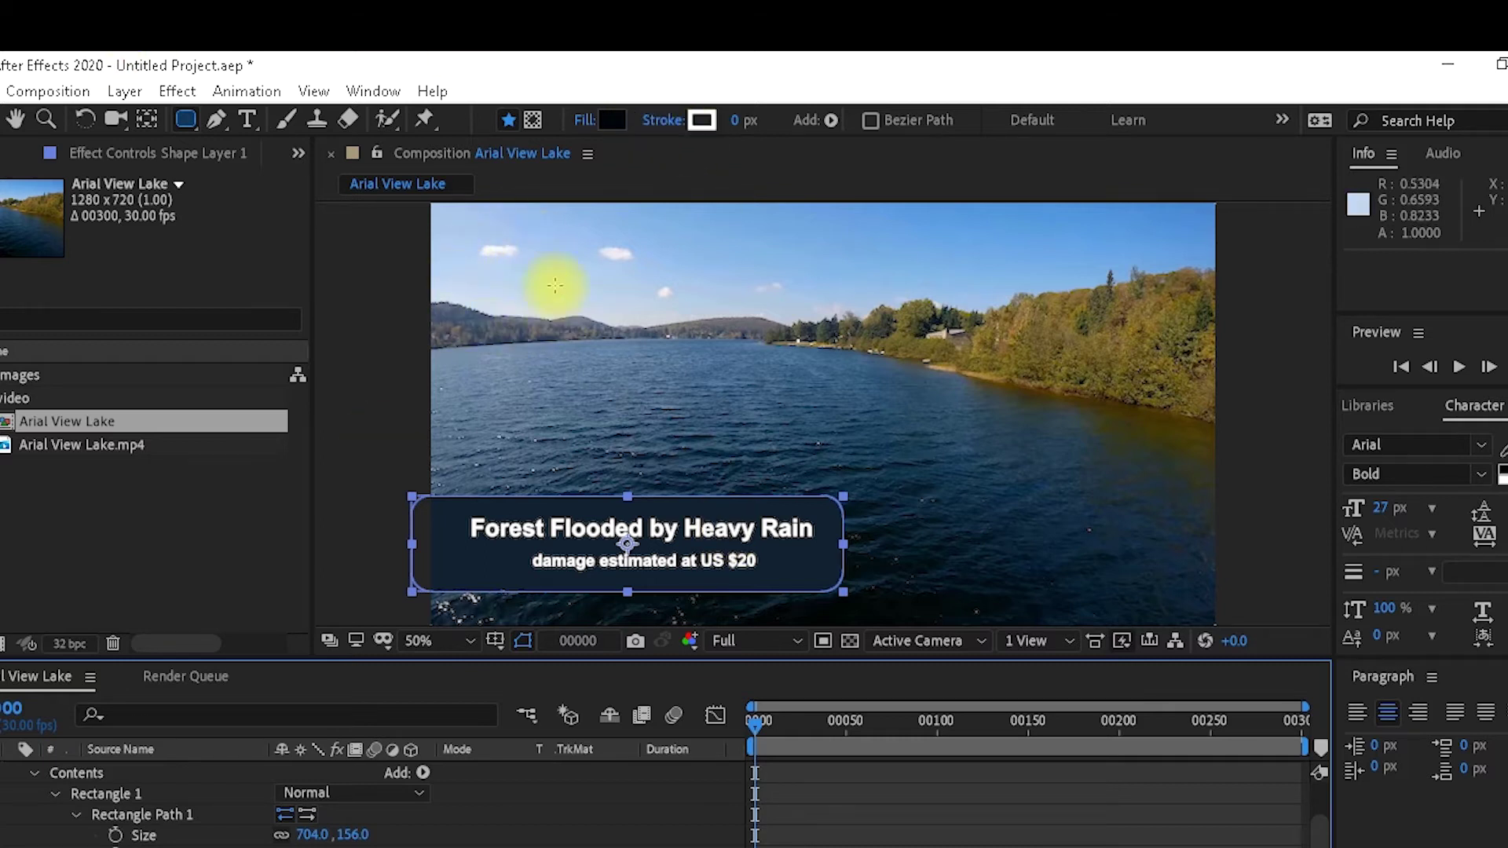
pyautogui.press('v')
pyautogui.press('Return')
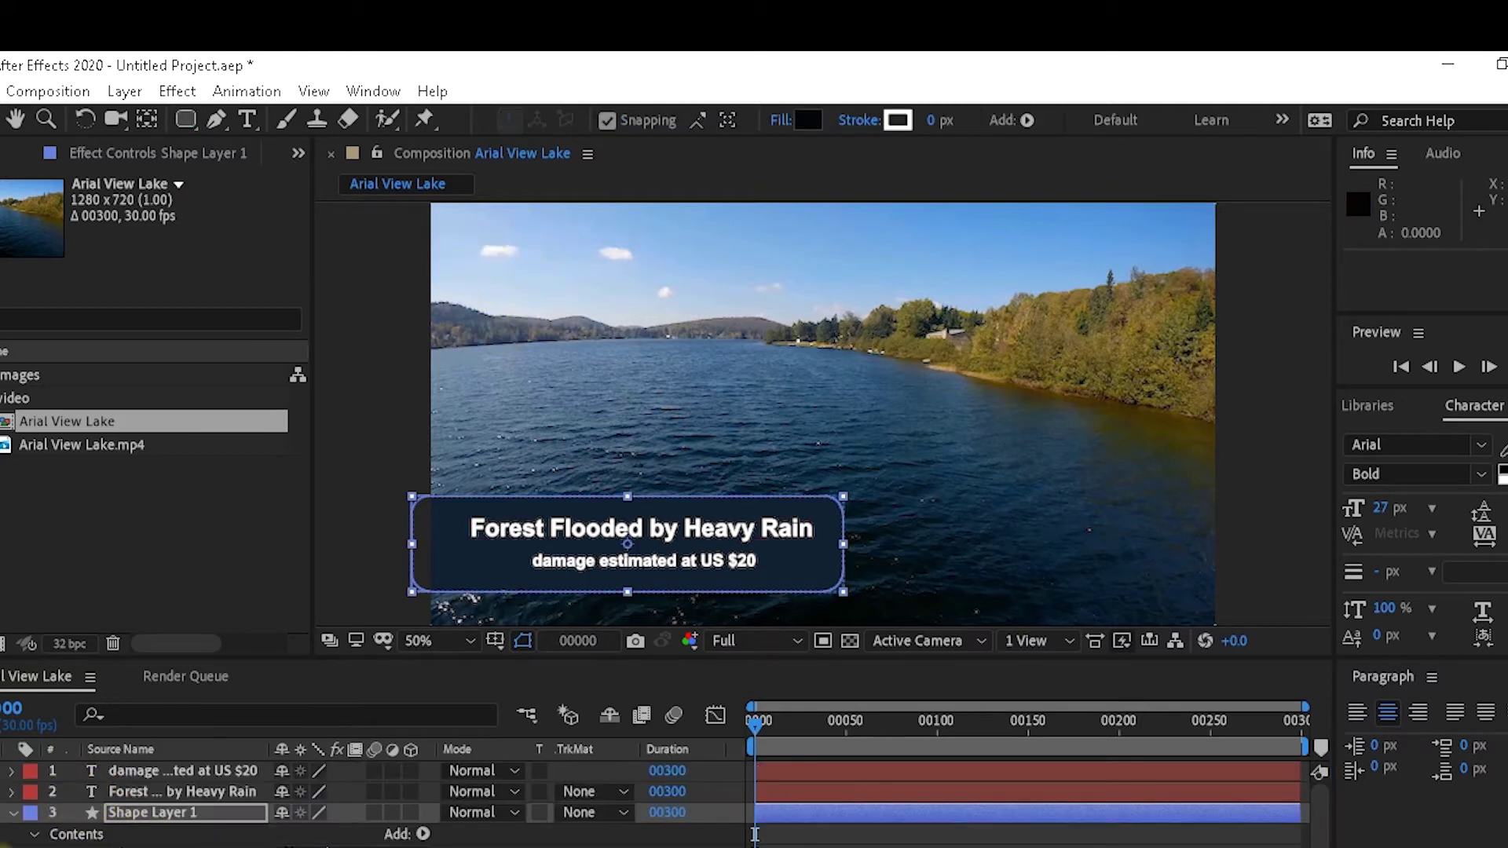
# Create a 'Tanzania' text layer and move it to the upper-left of the frame.
pyautogui.click(12, 813)
pyautogui.press('F2')
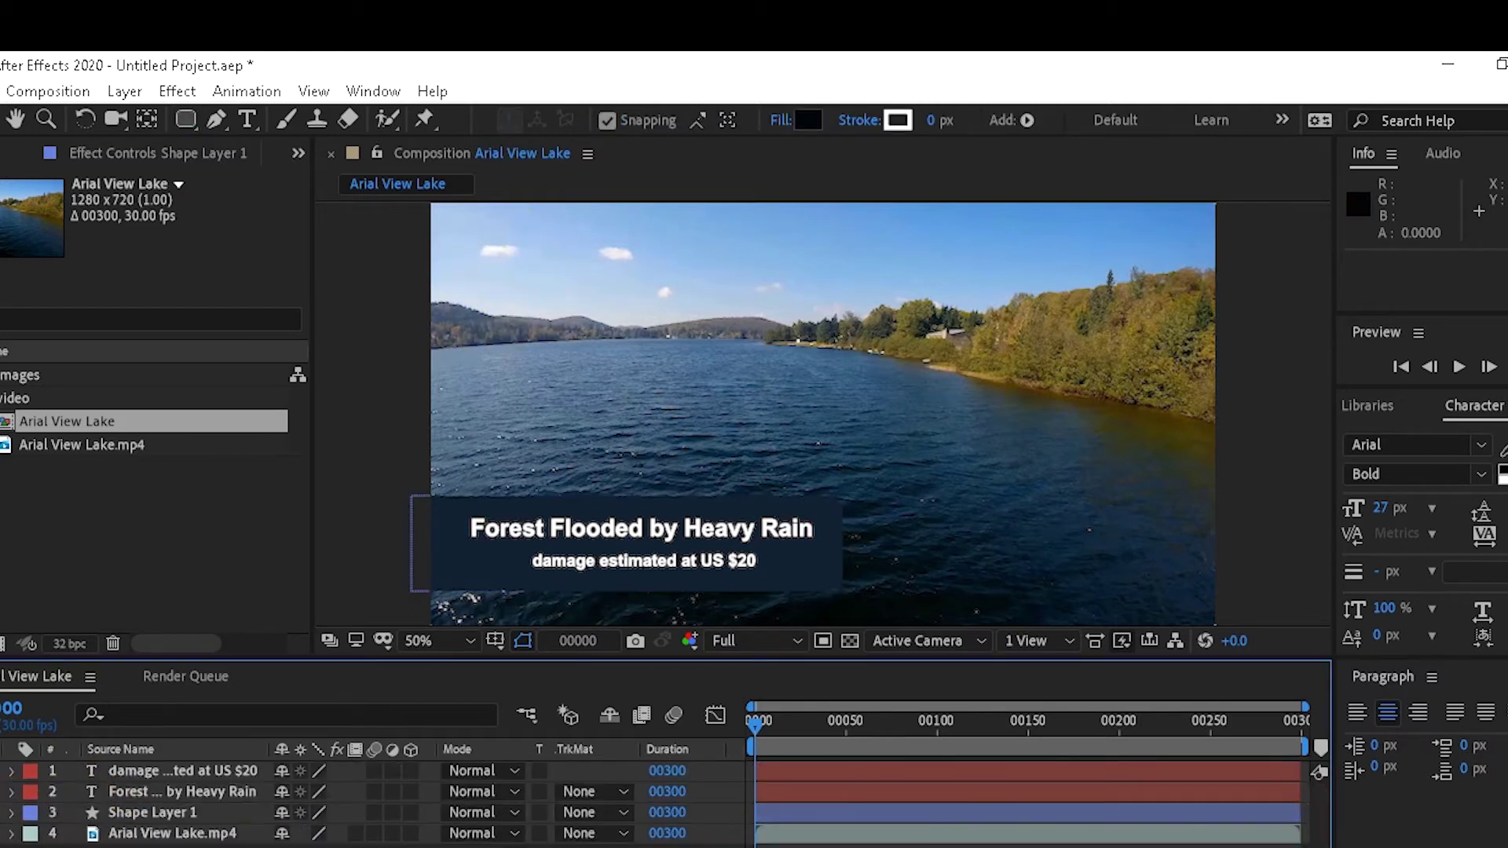
pyautogui.click(248, 120)
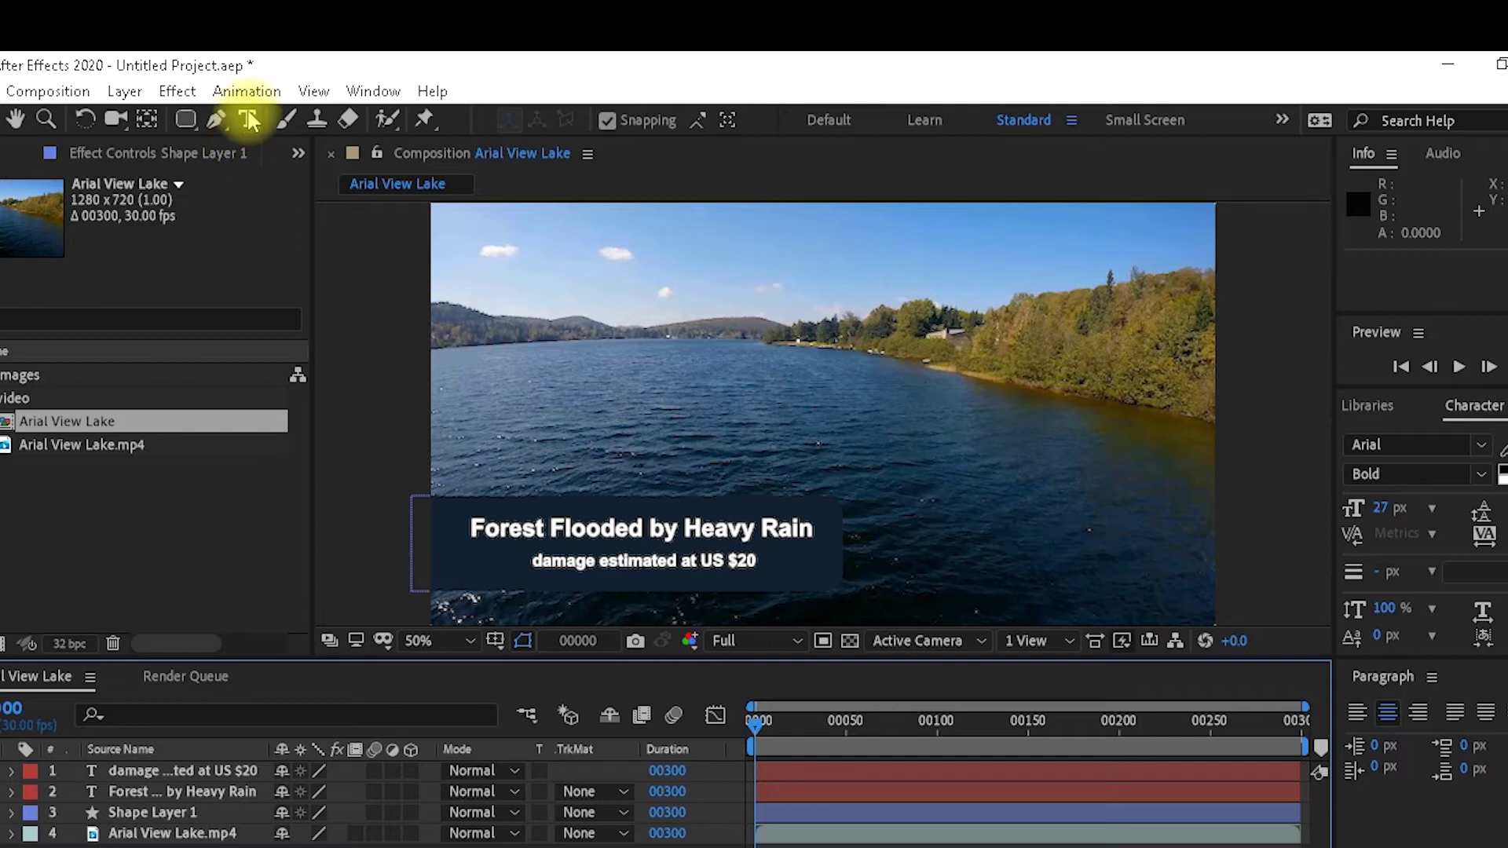
pyautogui.click(498, 261)
pyautogui.write('Tanzania')
pyautogui.moveTo(534, 242); pyautogui.dragTo(583, 256)
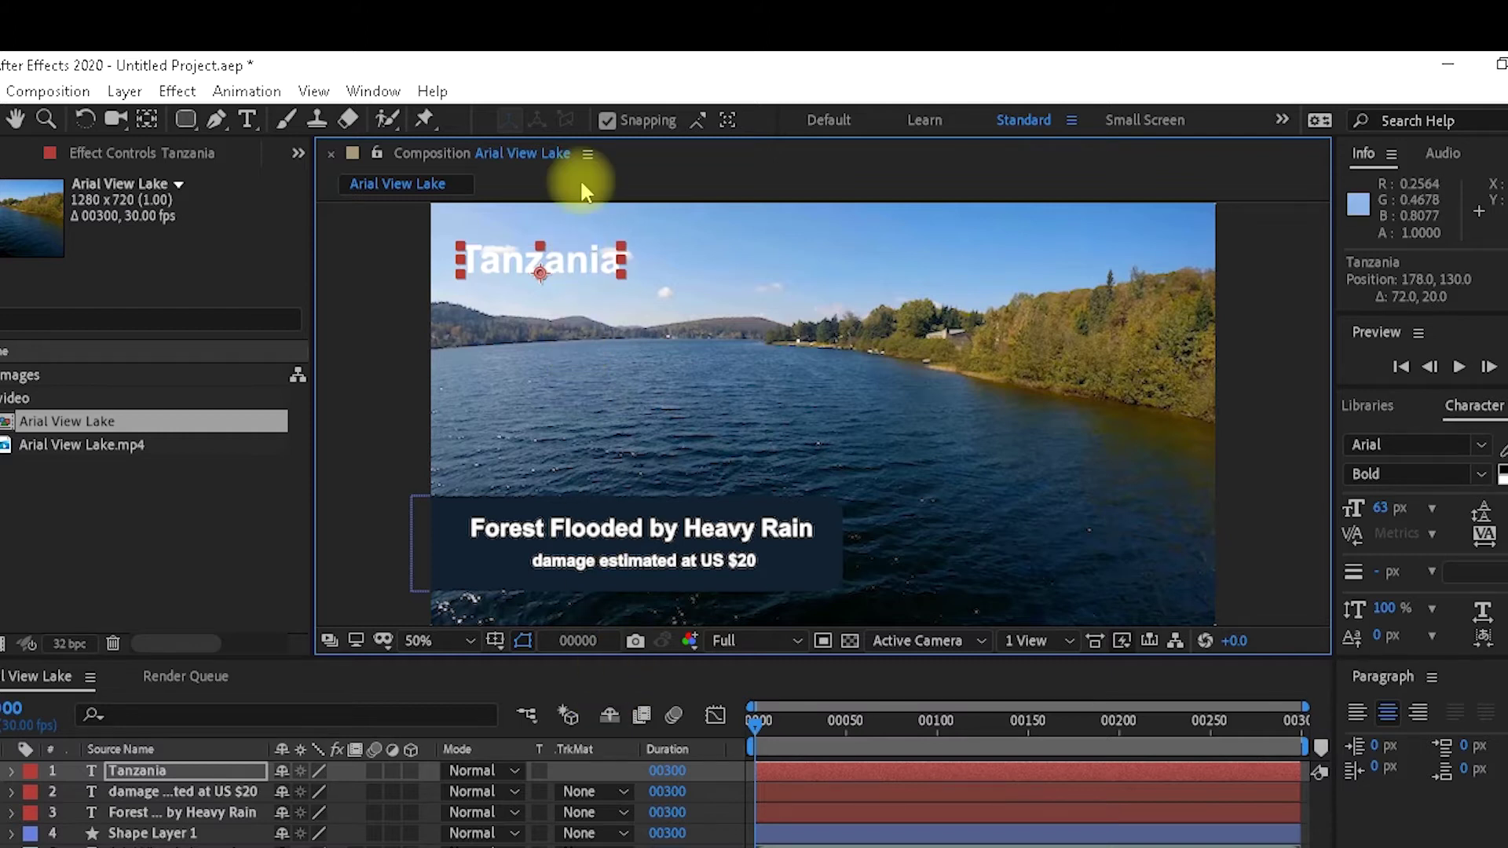
# Shrink the Tanzania text to 42 px and deselect the layer.
pyautogui.doubleClick(574, 251)
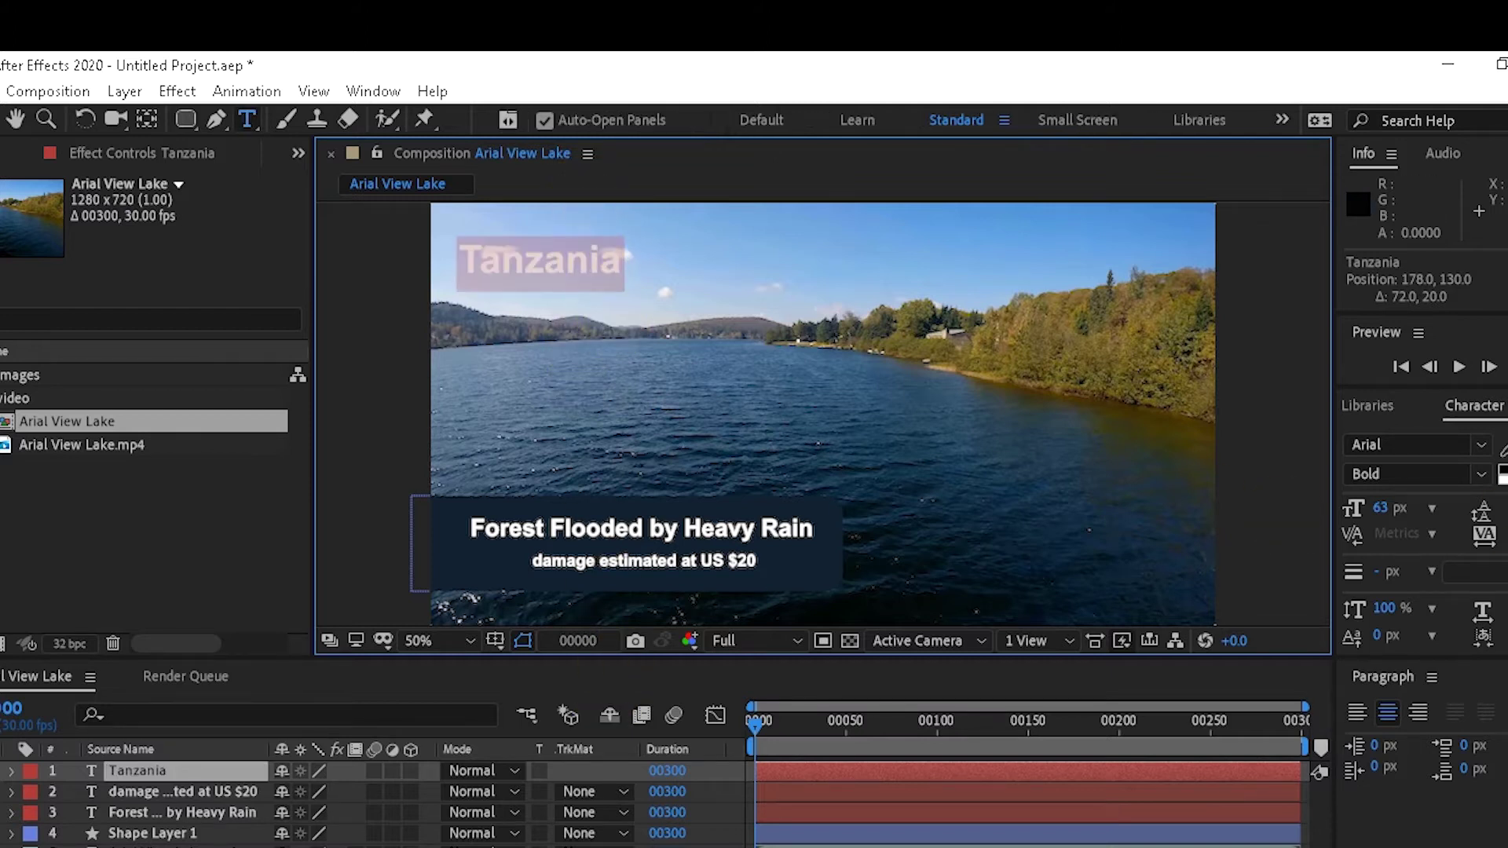
pyautogui.moveTo(1384, 508); pyautogui.dragTo(1351, 508)
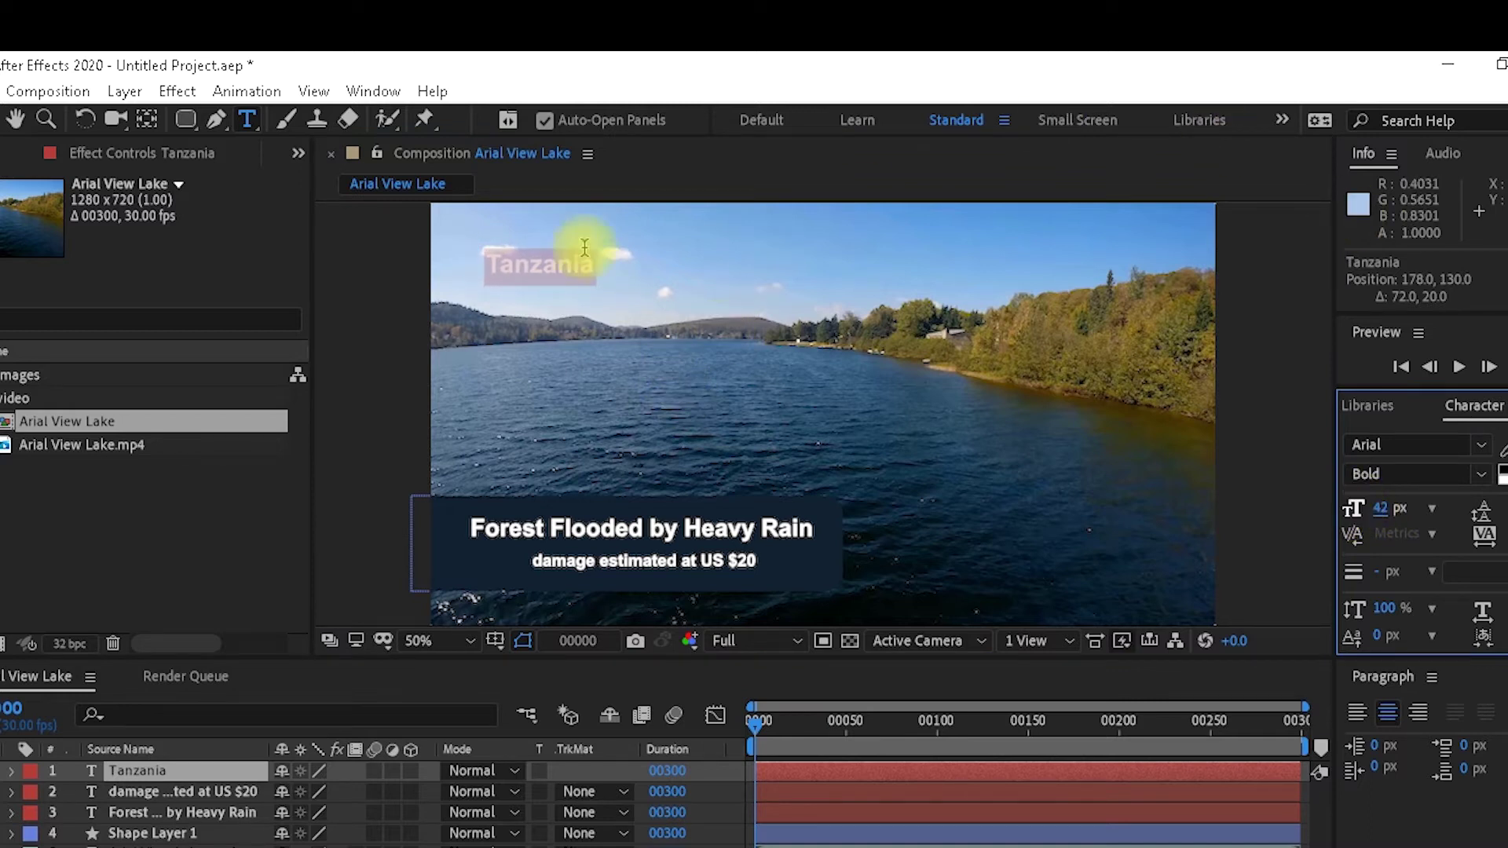
pyautogui.click(136, 770)
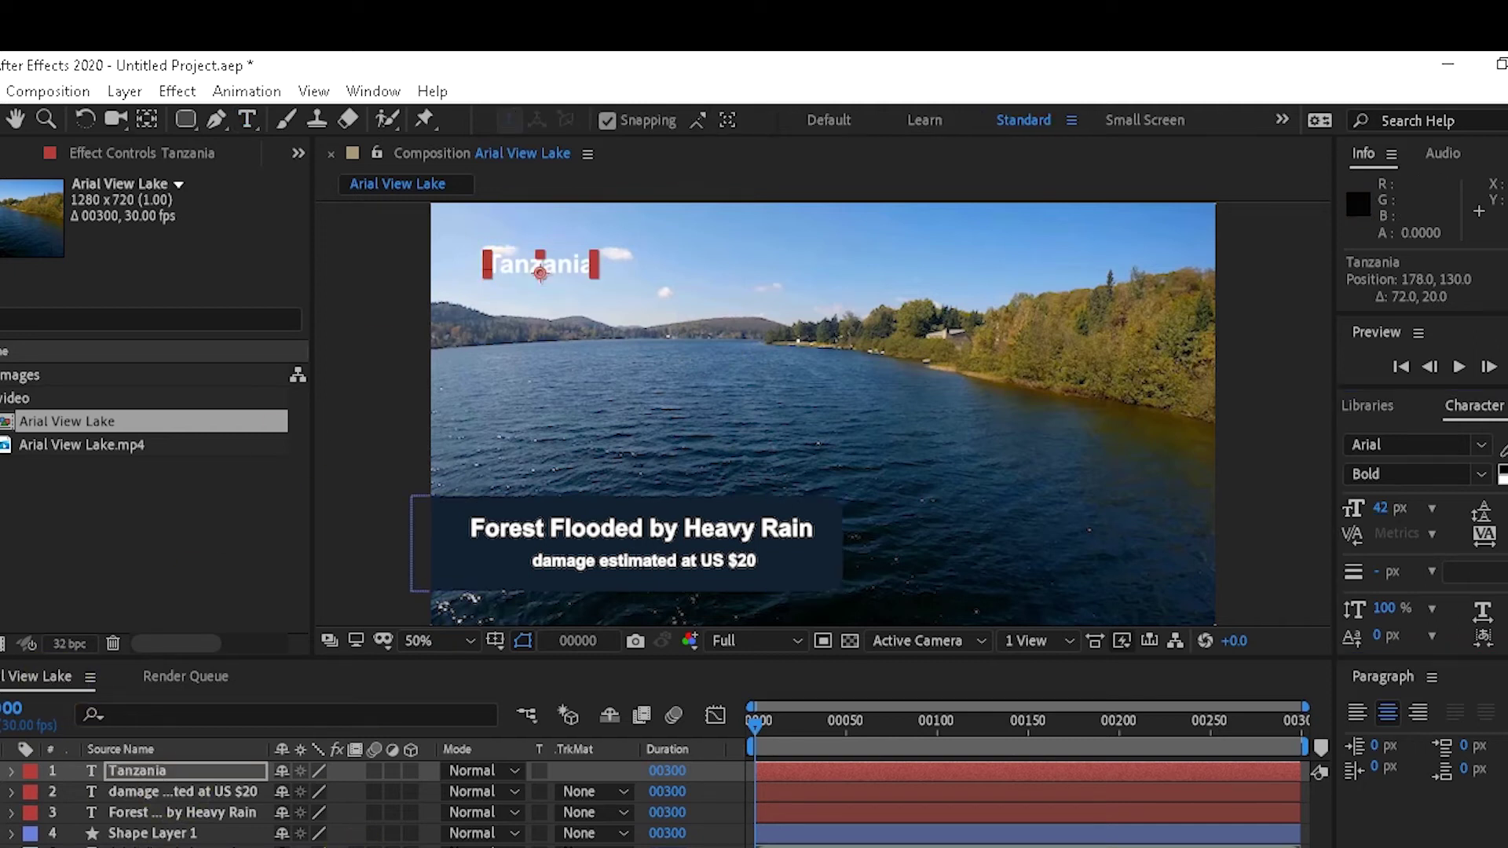
pyautogui.hotkey('ctrl', 'shift', 'a')
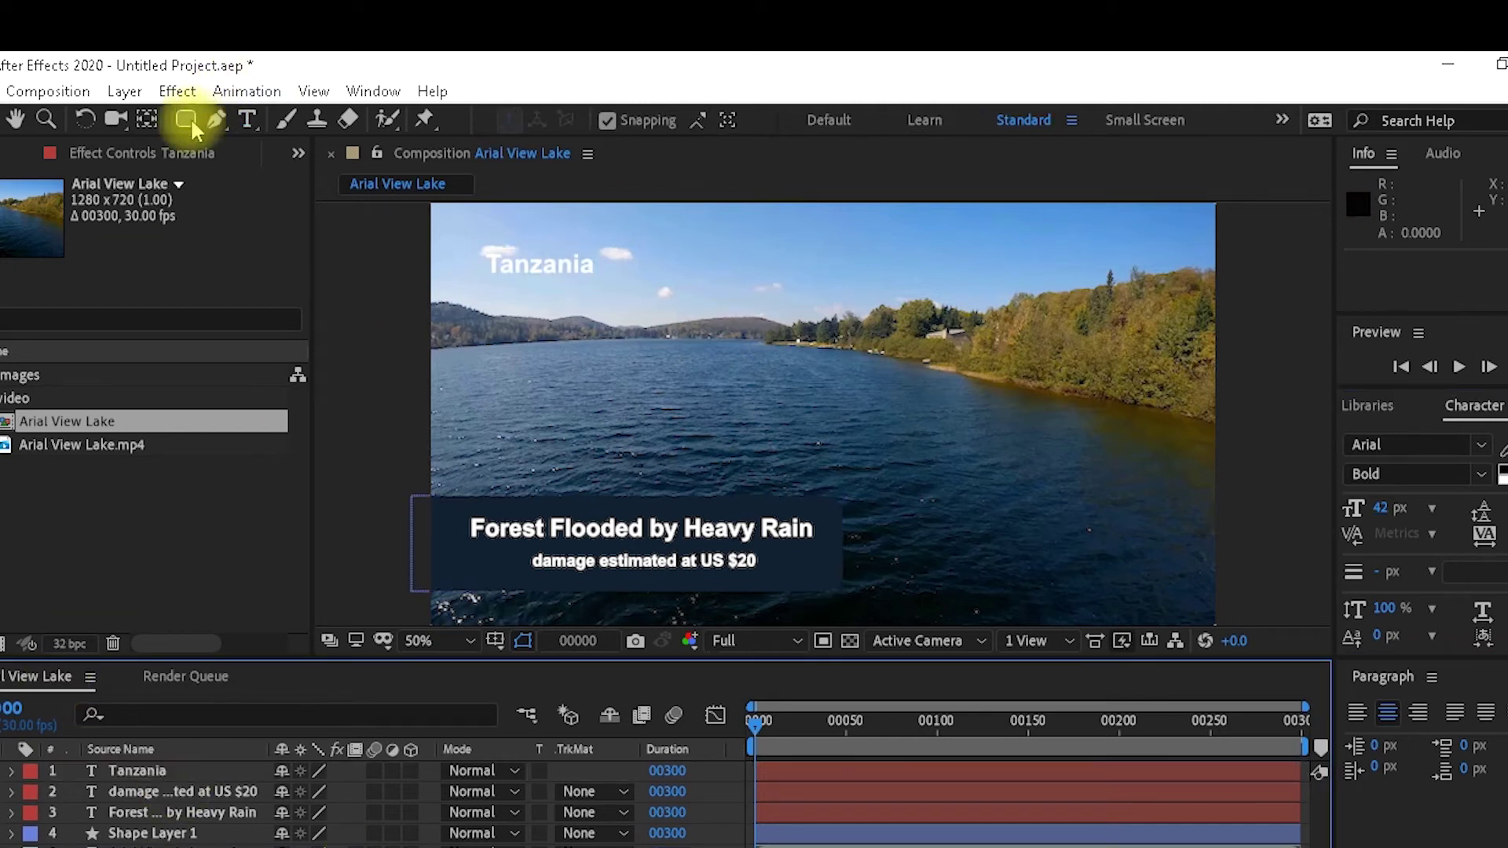
# Draw a dark rectangle over the Tanzania title.
pyautogui.click(189, 122)
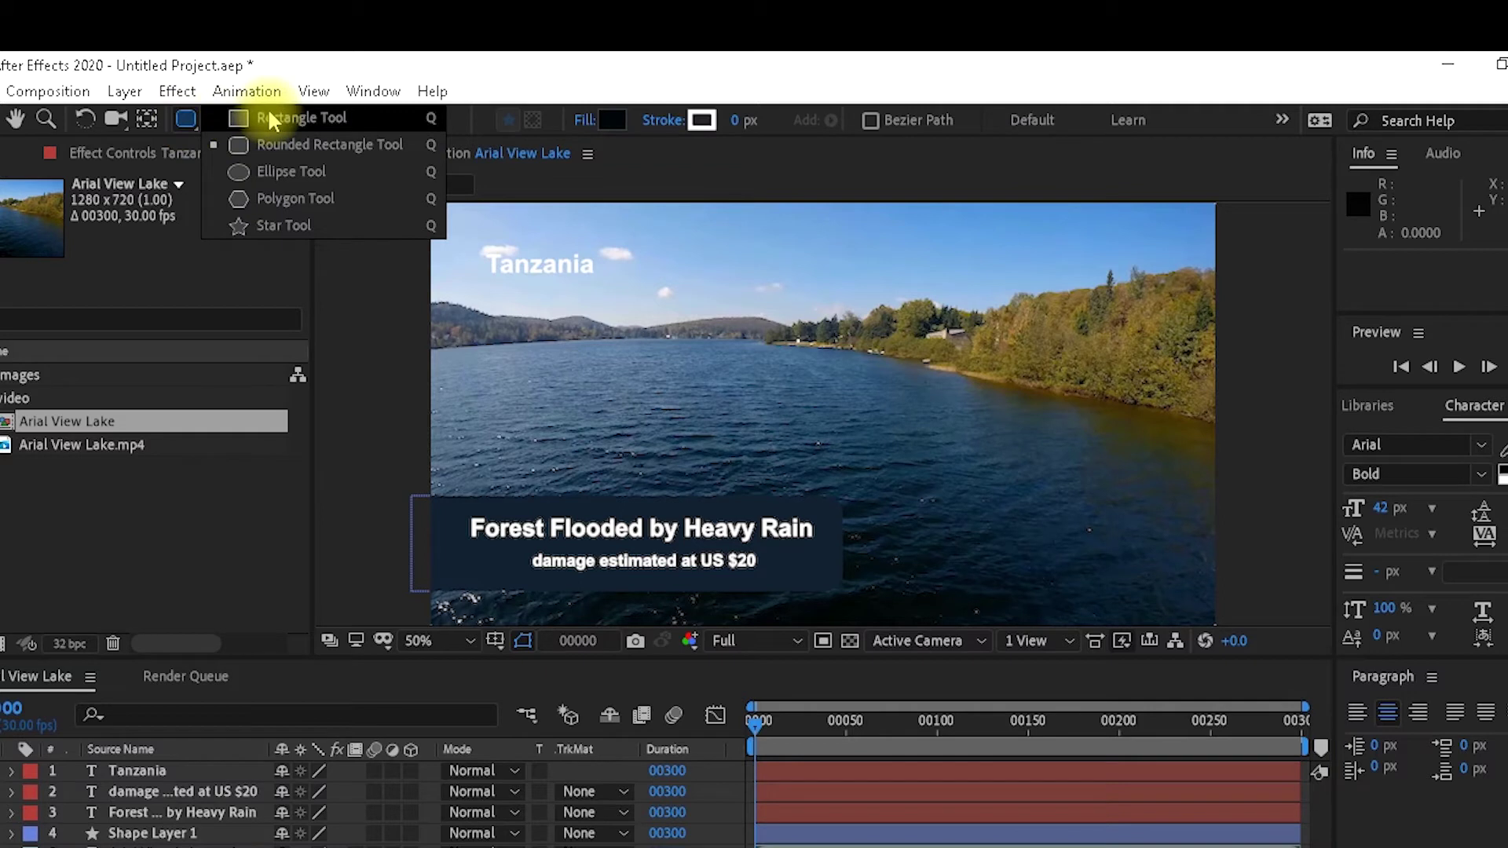
pyautogui.click(330, 117)
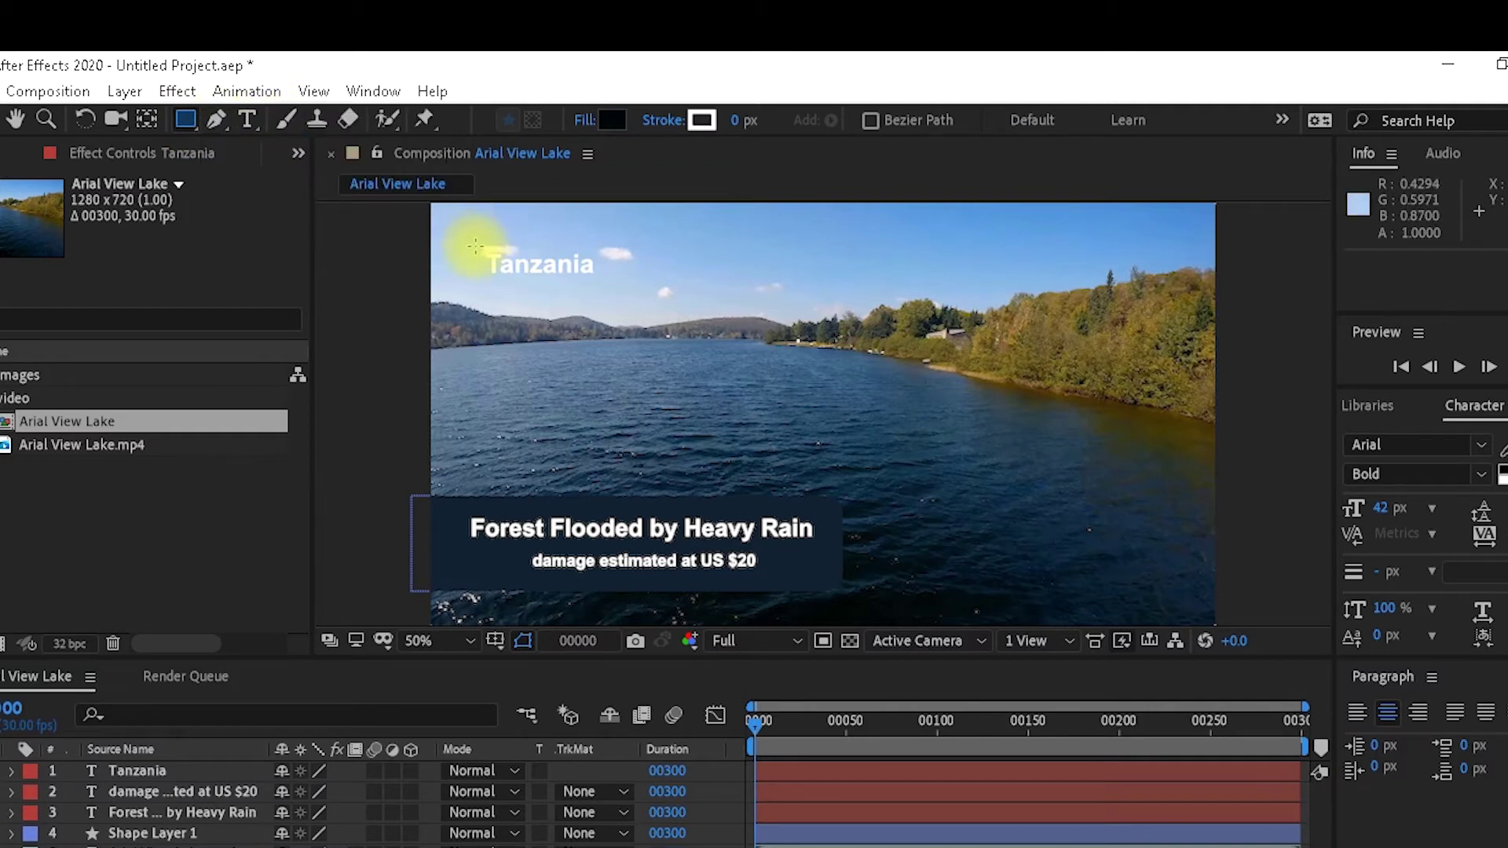
pyautogui.moveTo(476, 247); pyautogui.dragTo(614, 286)
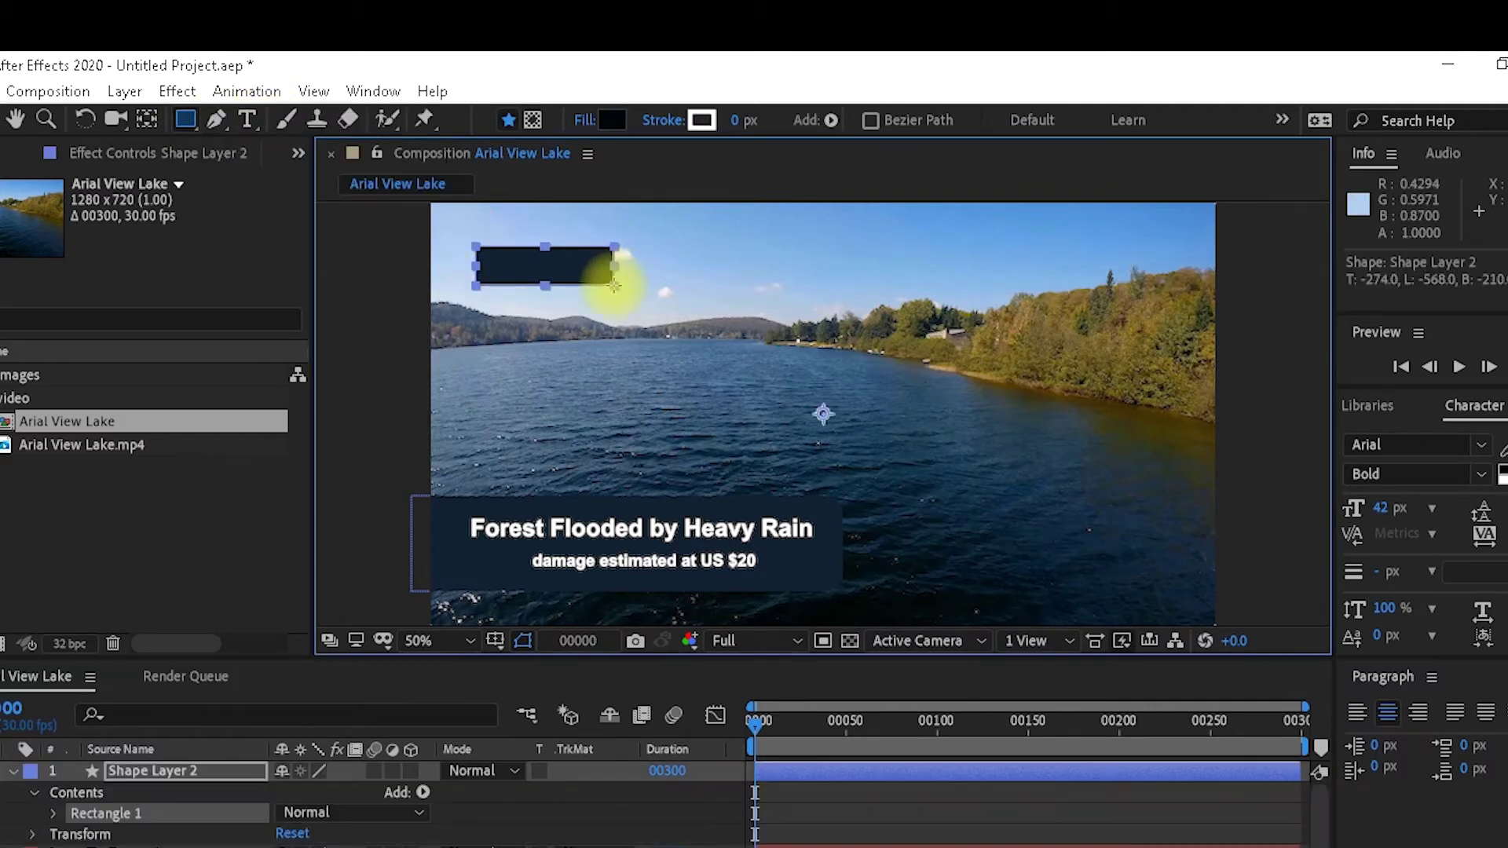
pyautogui.click(12, 772)
# Put Shape Layer 2 beneath Tanzania, centre it, and select both layers.
pyautogui.moveTo(169, 772)
pyautogui.mouseDown()
pyautogui.moveTo(186, 776)
pyautogui.moveTo(192, 809)
pyautogui.mouseUp()
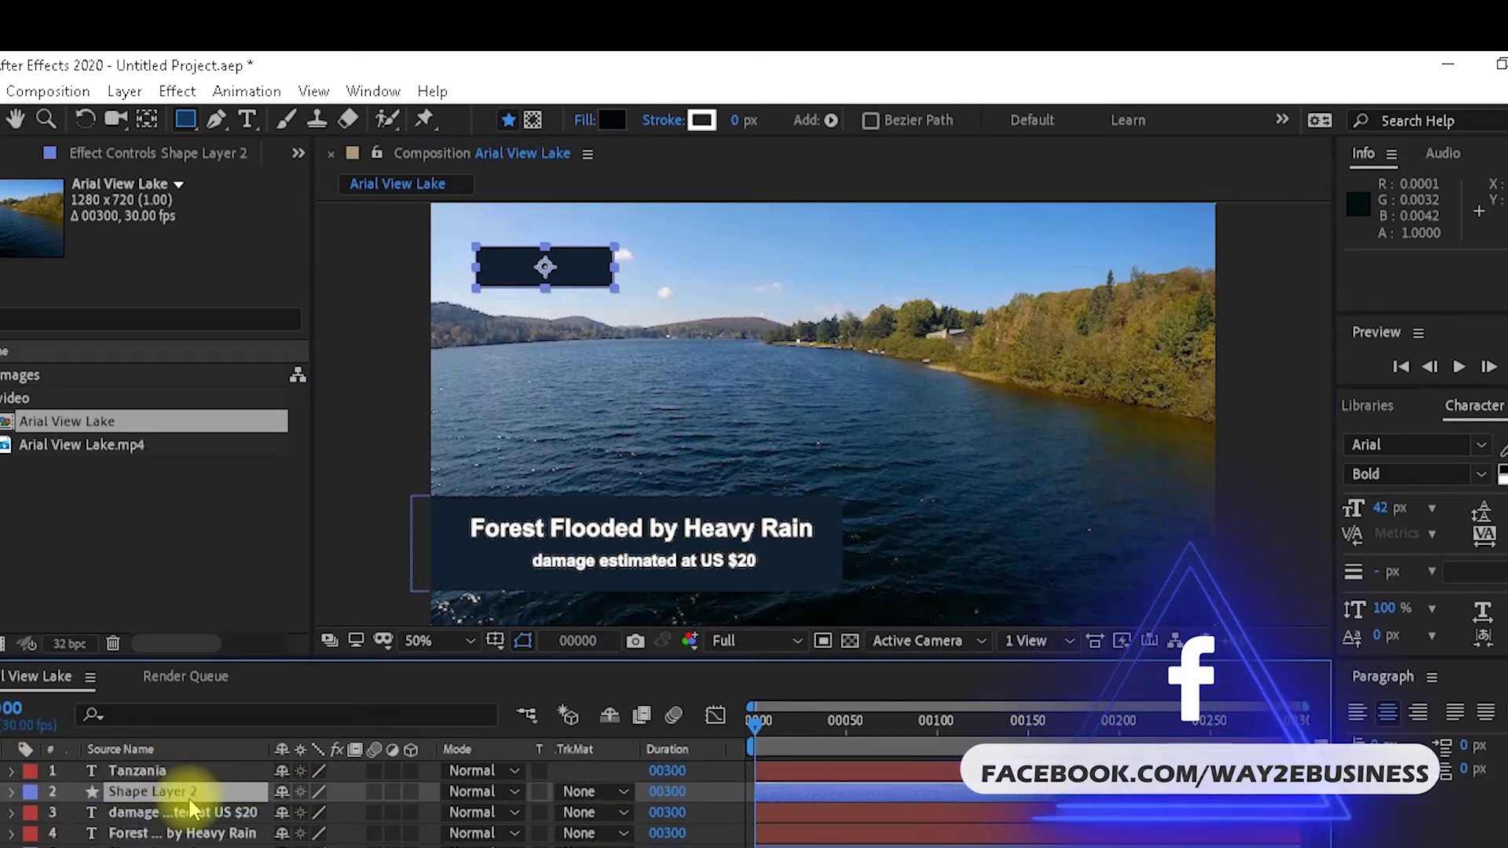
pyautogui.press('p')
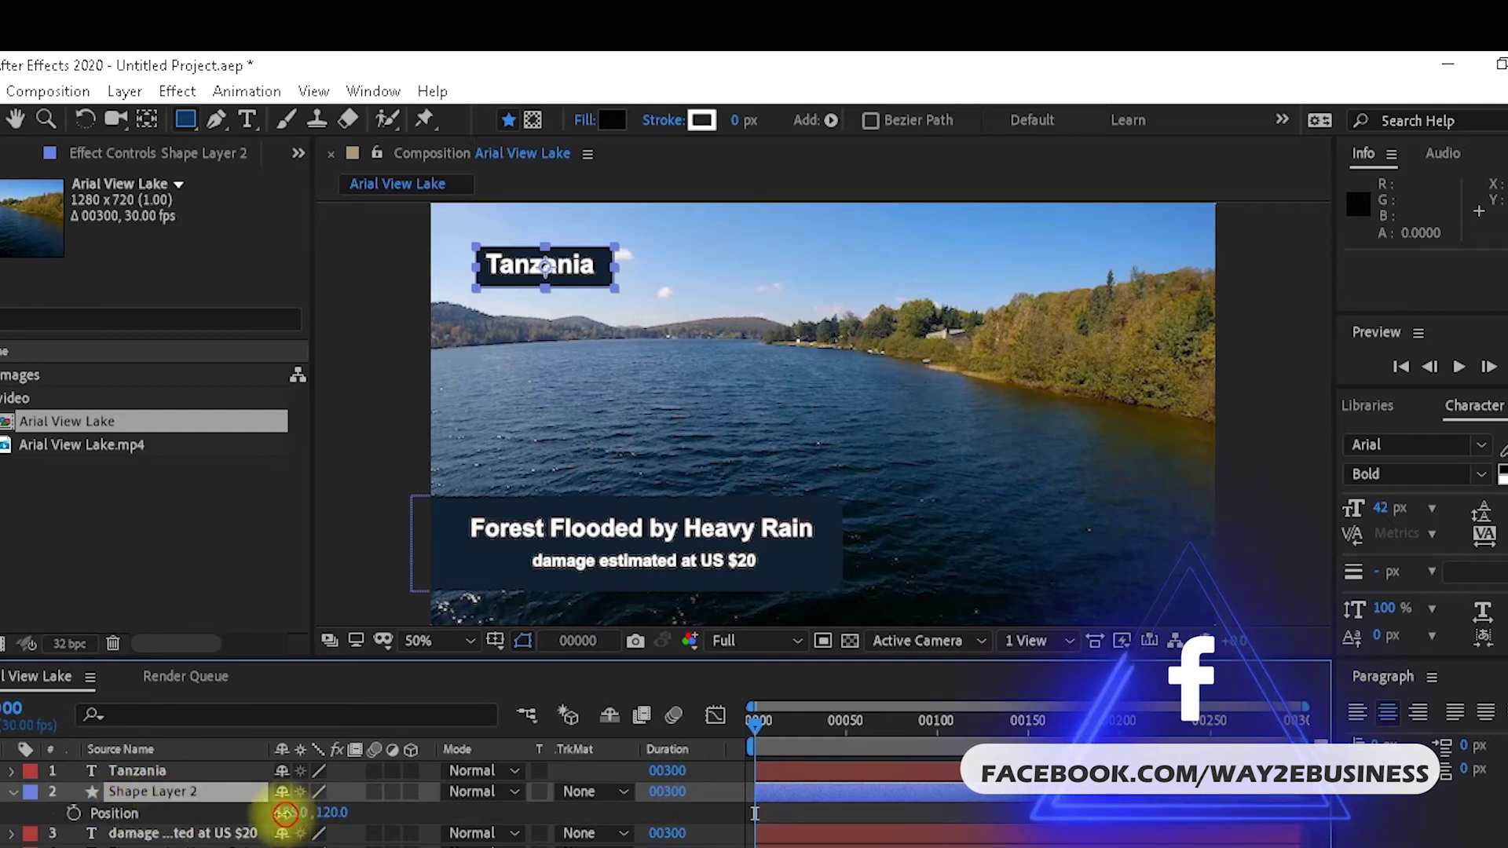
pyautogui.moveTo(290, 813); pyautogui.dragTo(279, 813)
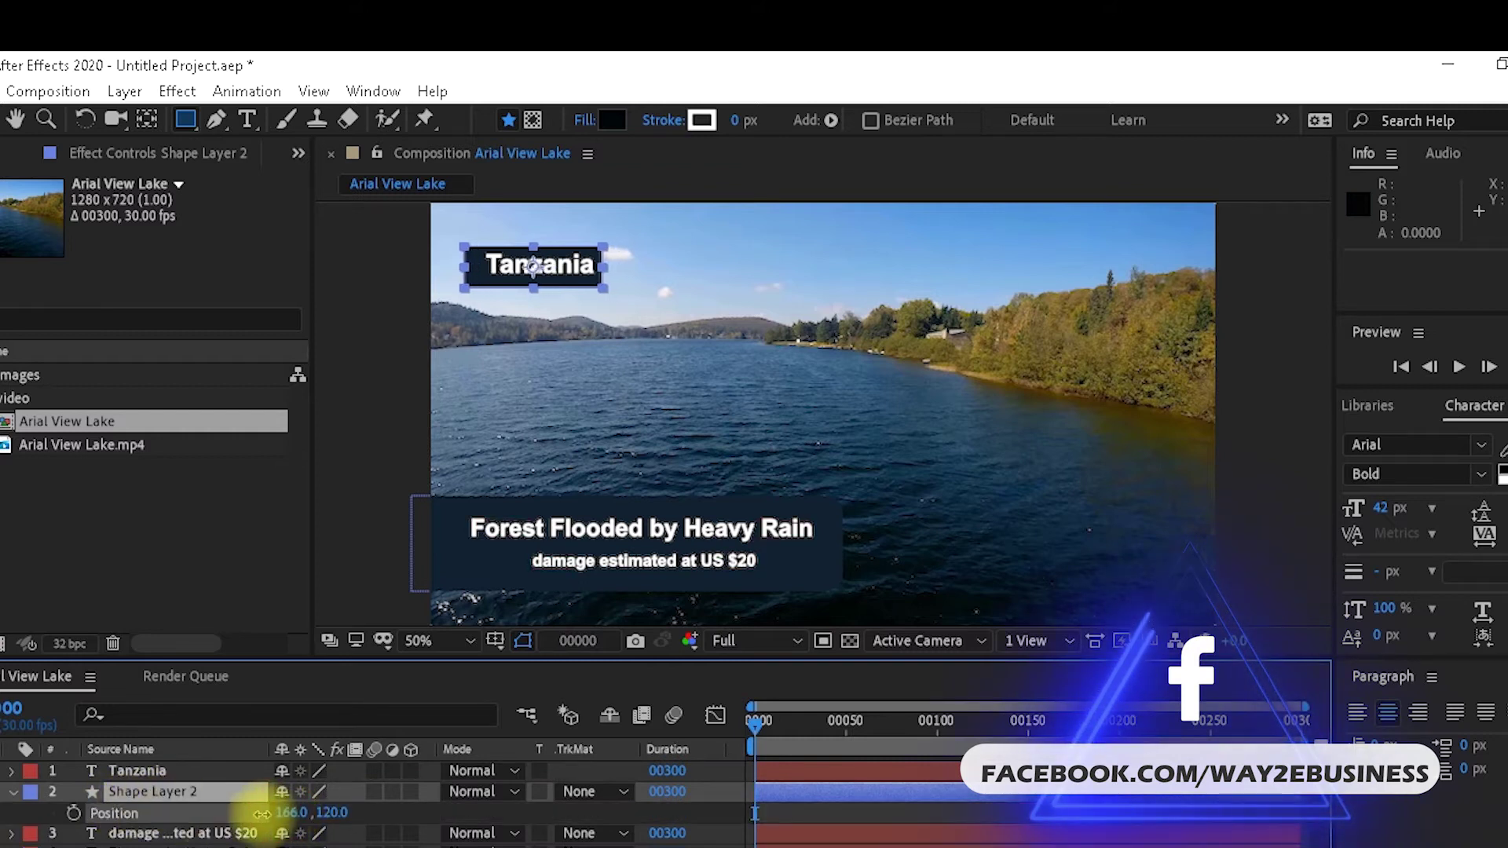
pyautogui.click(137, 770)
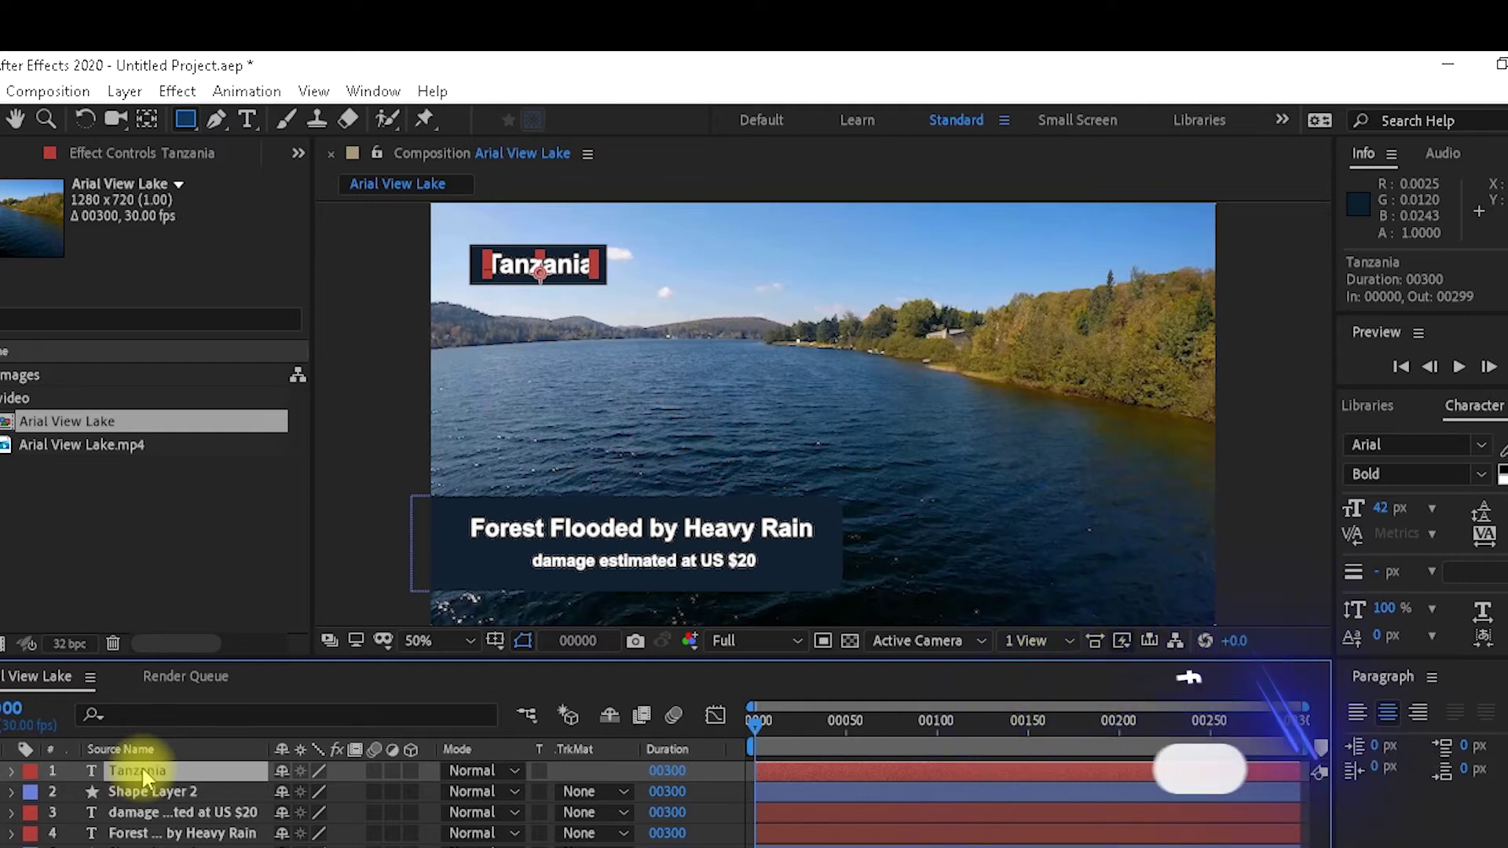
pyautogui.keyDown('ctrl'); pyautogui.click(153, 794); pyautogui.keyUp('ctrl')
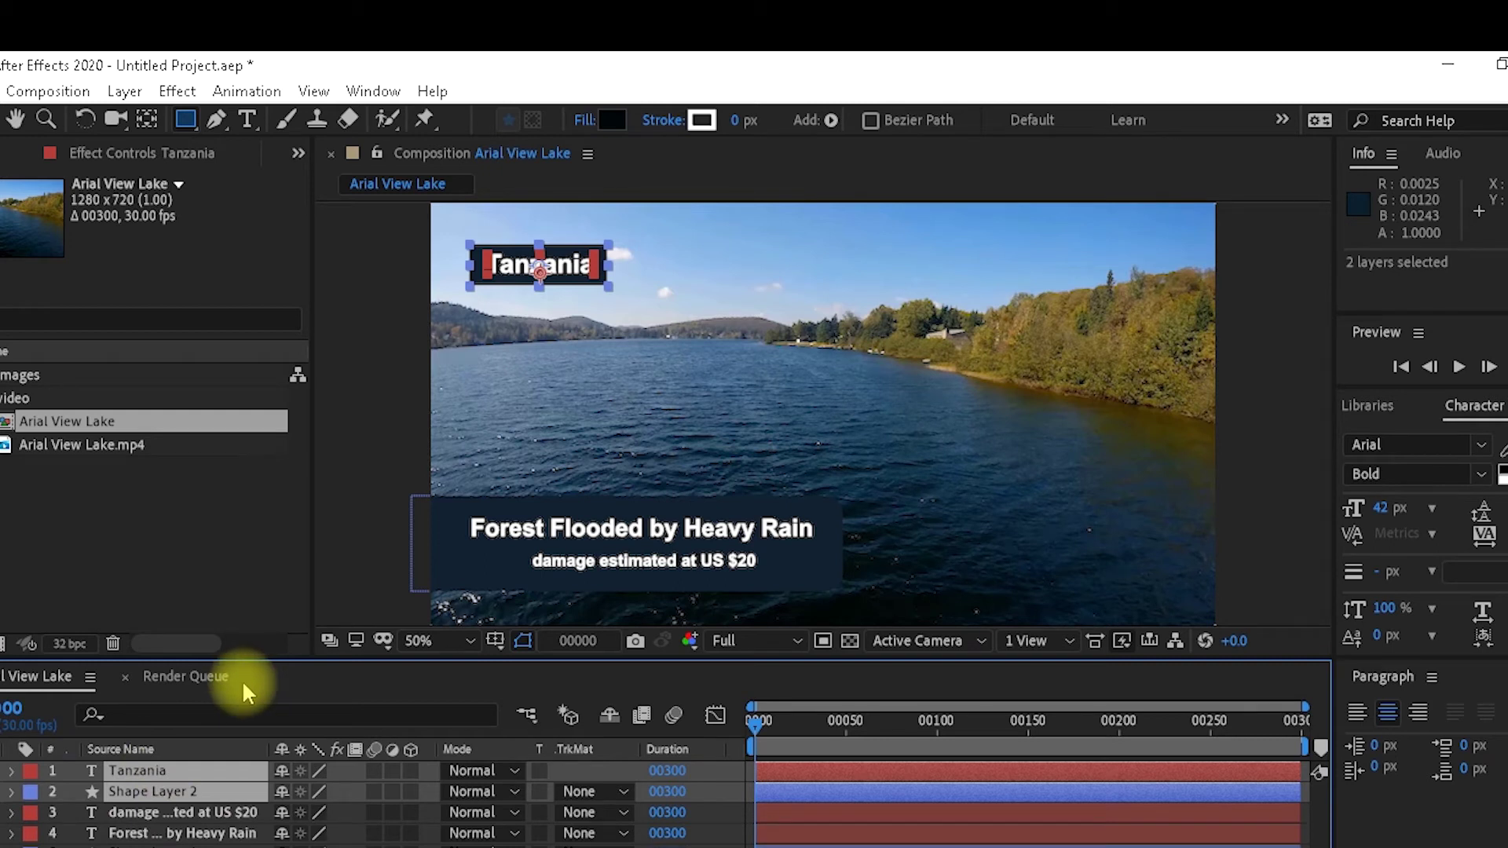
# Duplicate the Tanzania label and box, move the copy upper-right, and retype it 'Sept 2011'.
pyautogui.hotkey('ctrl', 'd')
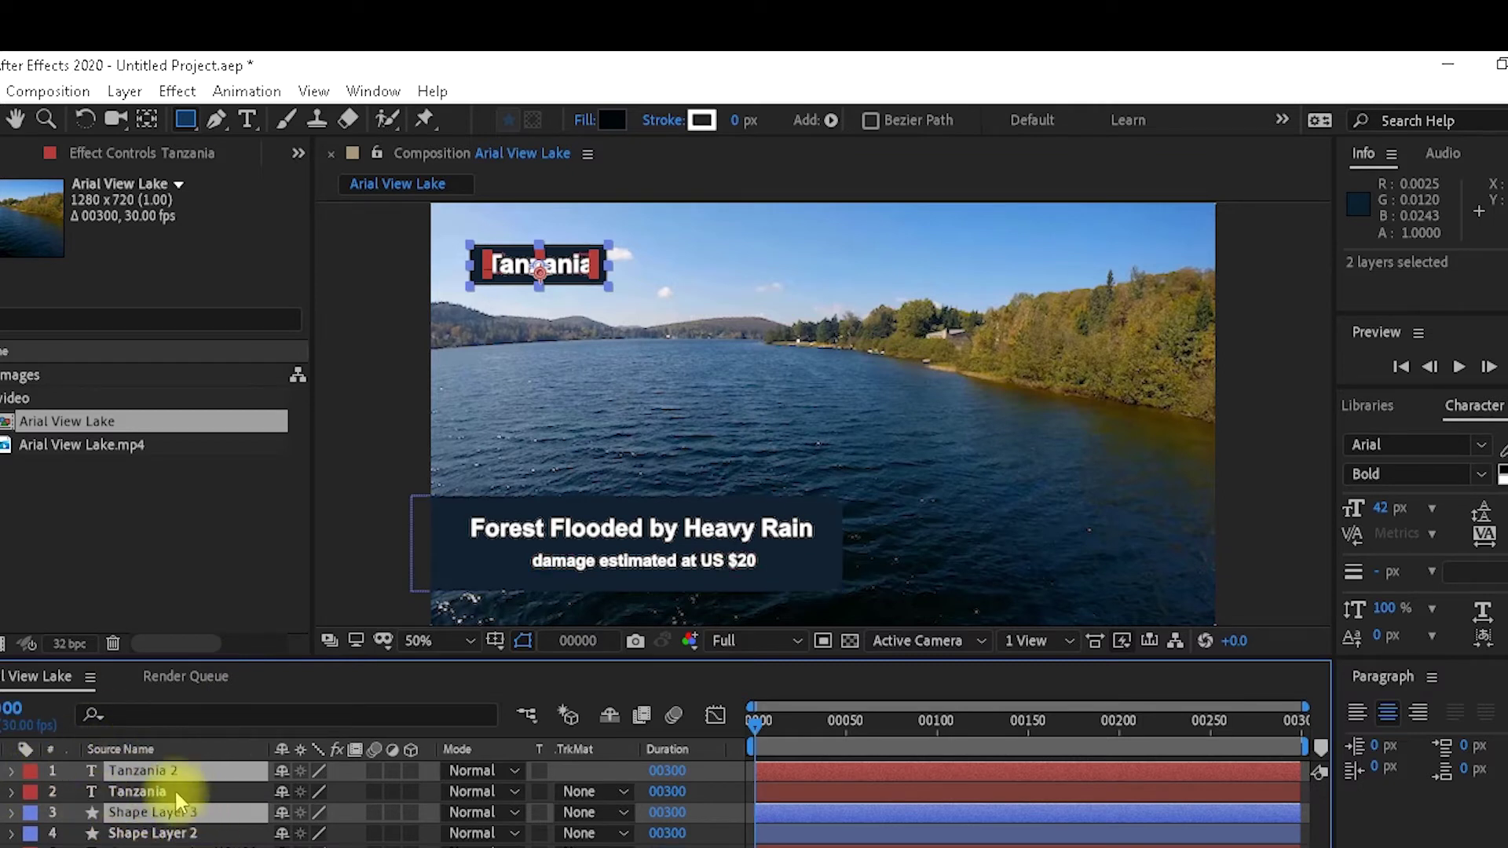
pyautogui.keyDown('ctrl'); pyautogui.click(92, 817); pyautogui.keyUp('ctrl')
pyautogui.keyDown('ctrl'); pyautogui.click(92, 817); pyautogui.keyUp('ctrl')
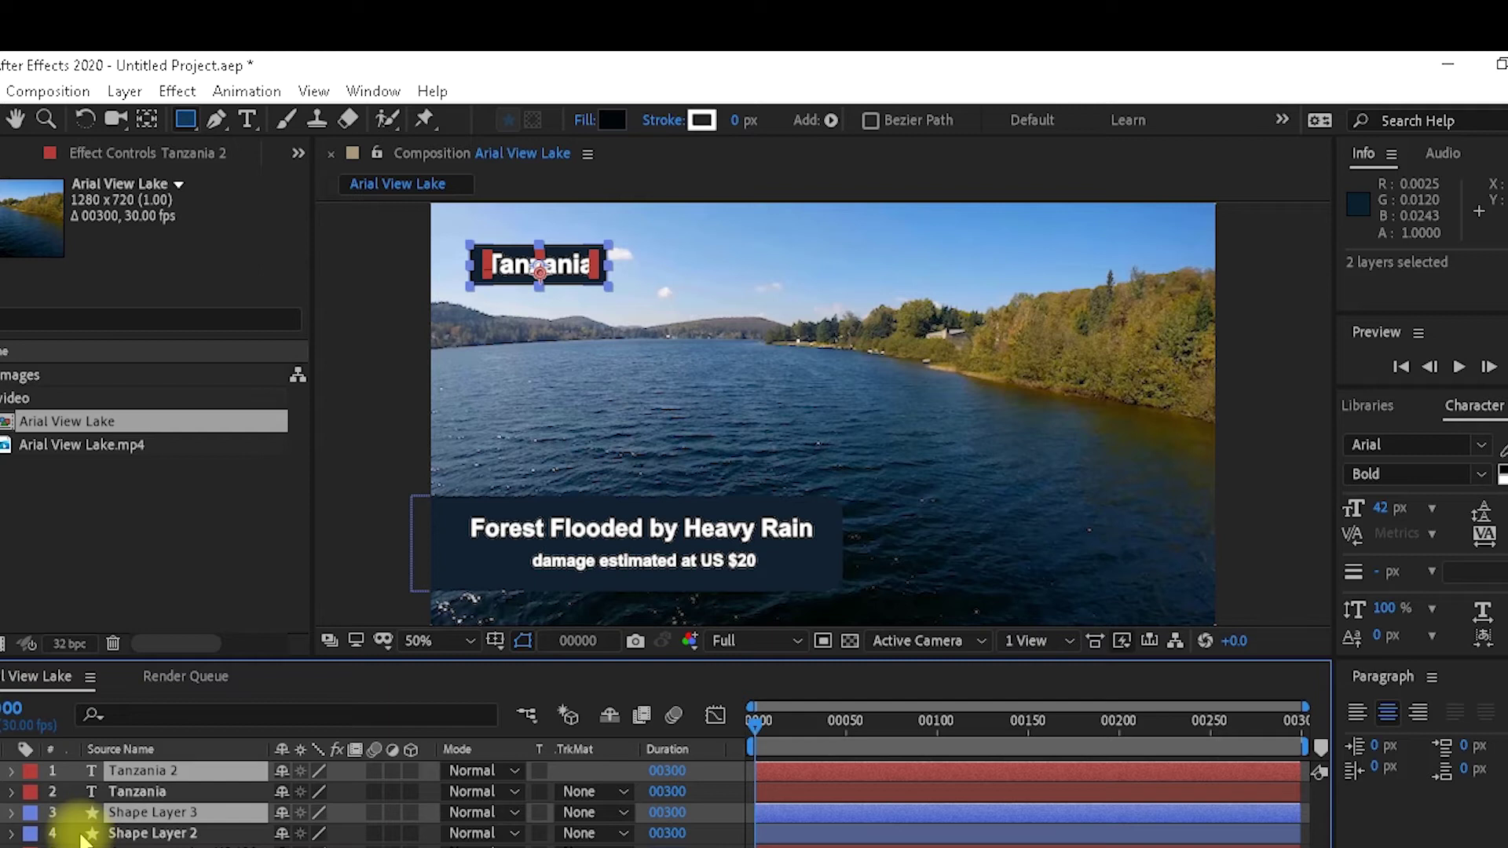
pyautogui.press('p')
pyautogui.moveTo(291, 792); pyautogui.dragTo(1359, 765)
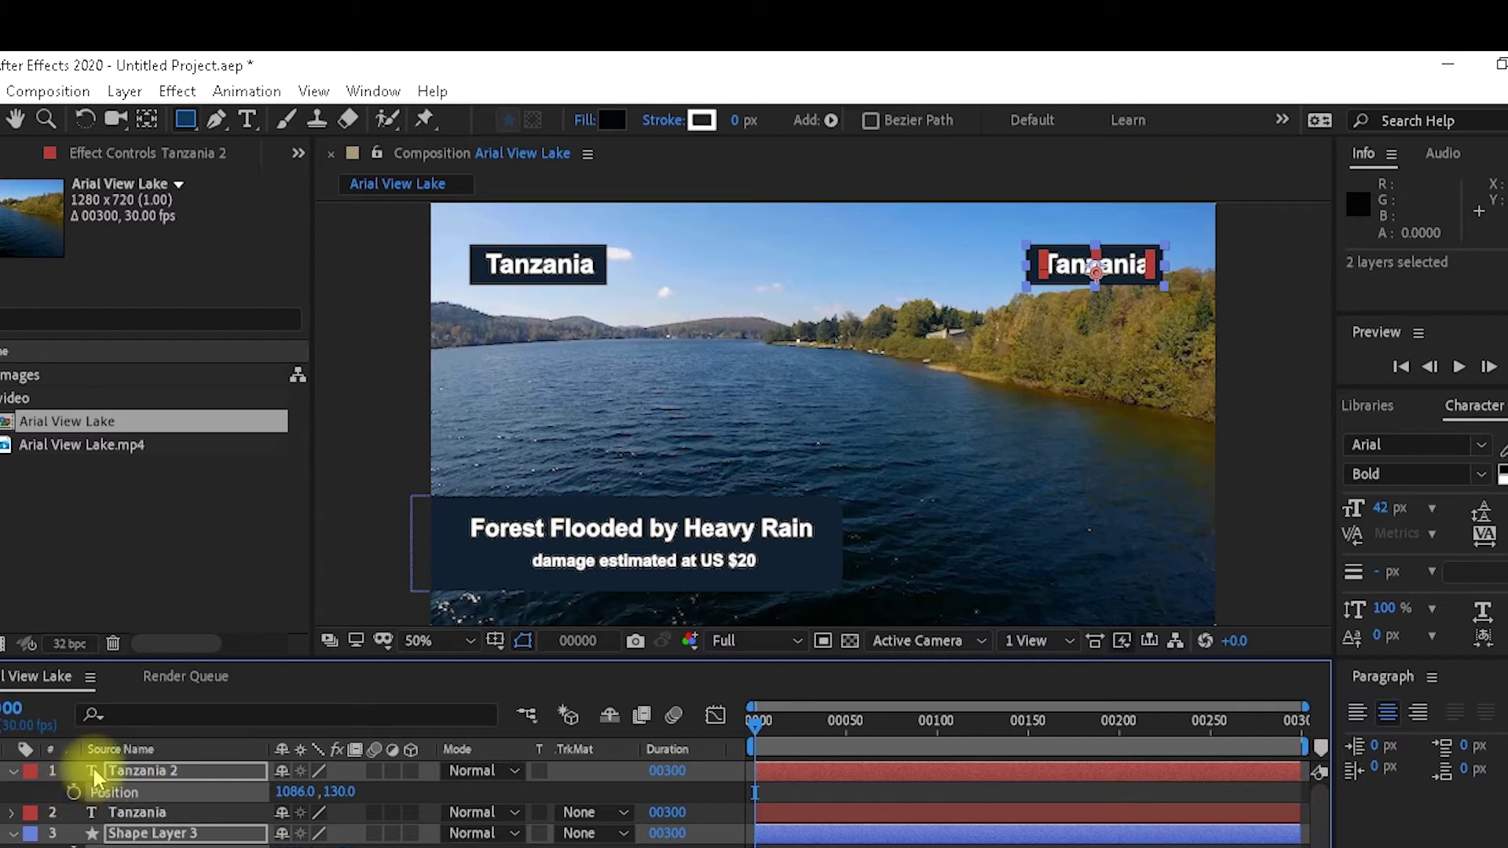
pyautogui.click(95, 776)
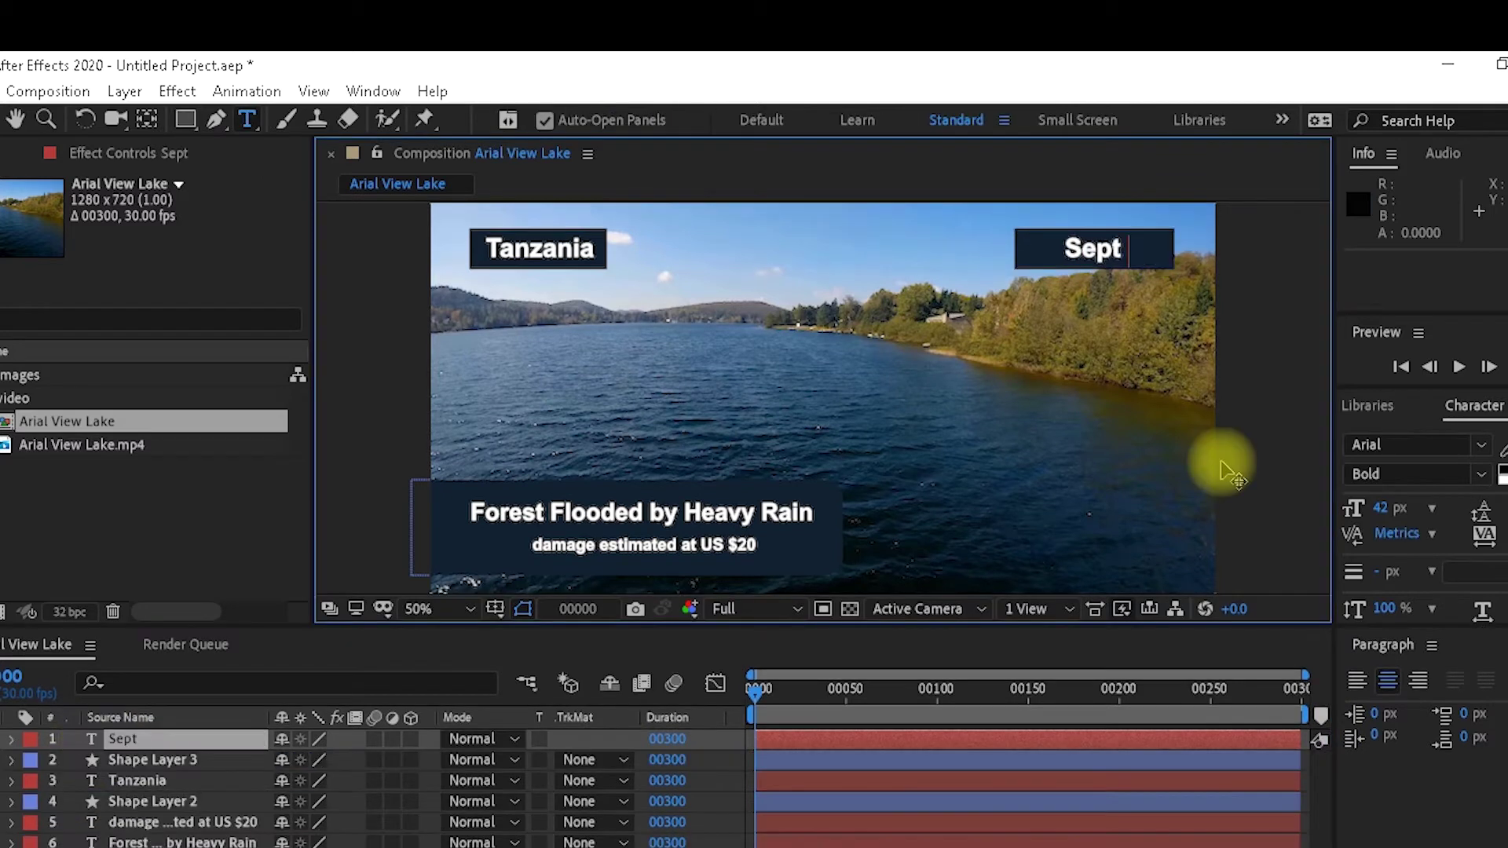
pyautogui.write('2011')
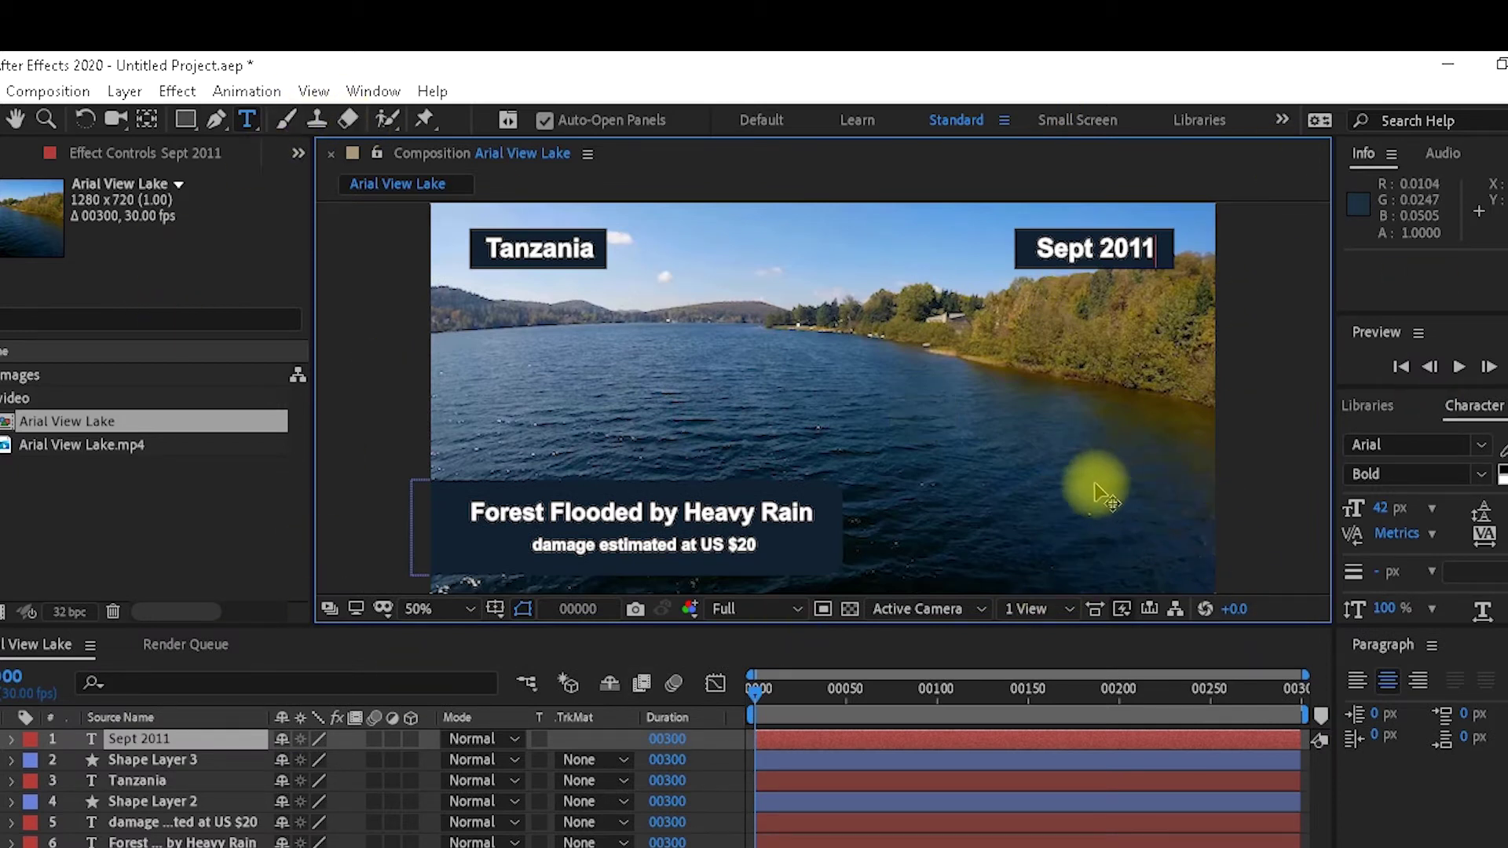
# Add a two-line 'NEWS 2020' text layer in the lower-right corner.
pyautogui.click(2, 119)
pyautogui.hotkey('ctrl', 'shift', 'a')
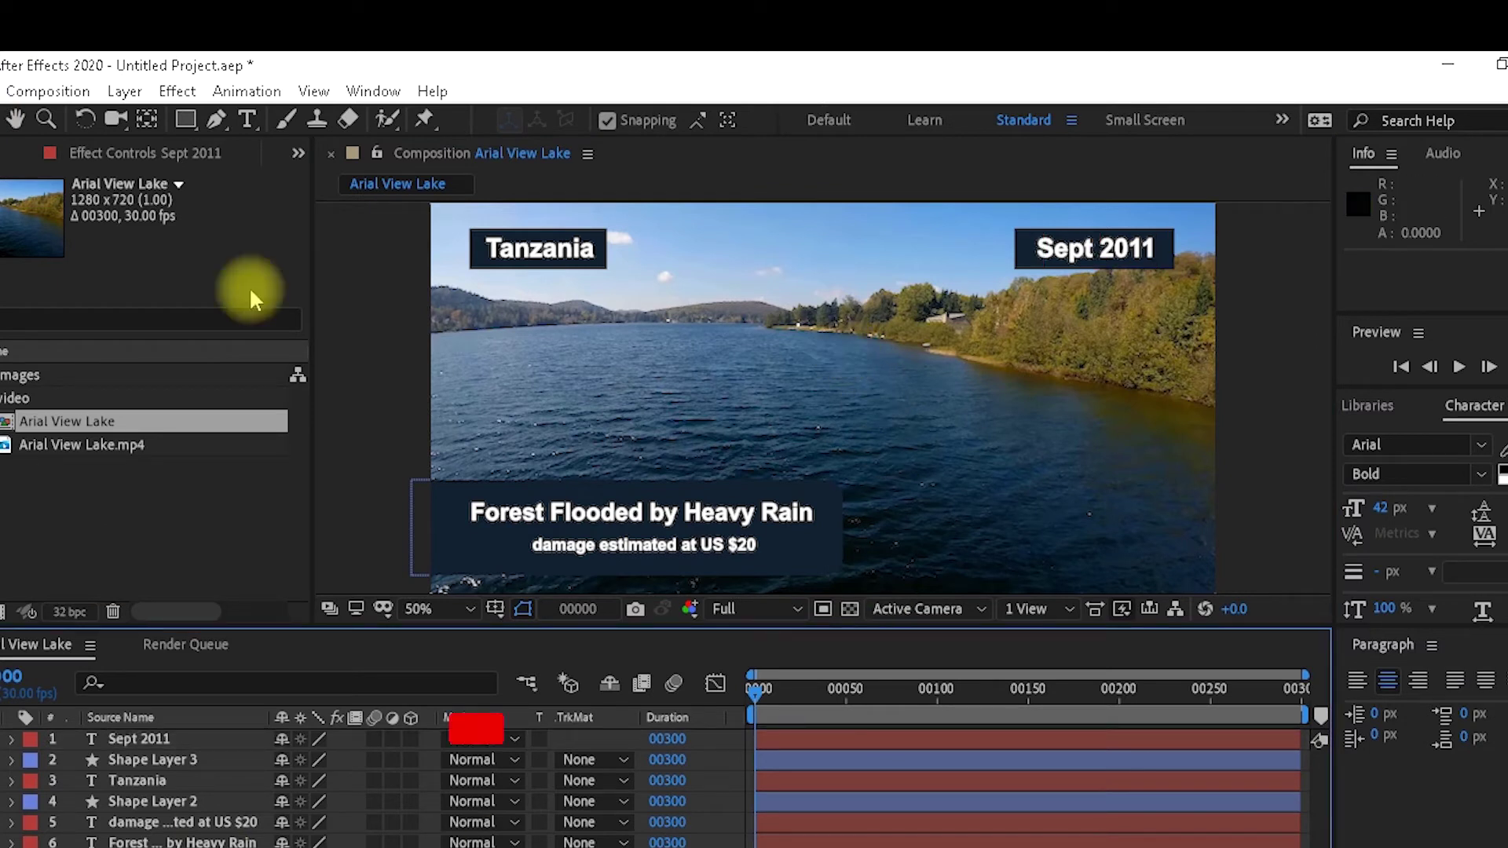
pyautogui.click(251, 118)
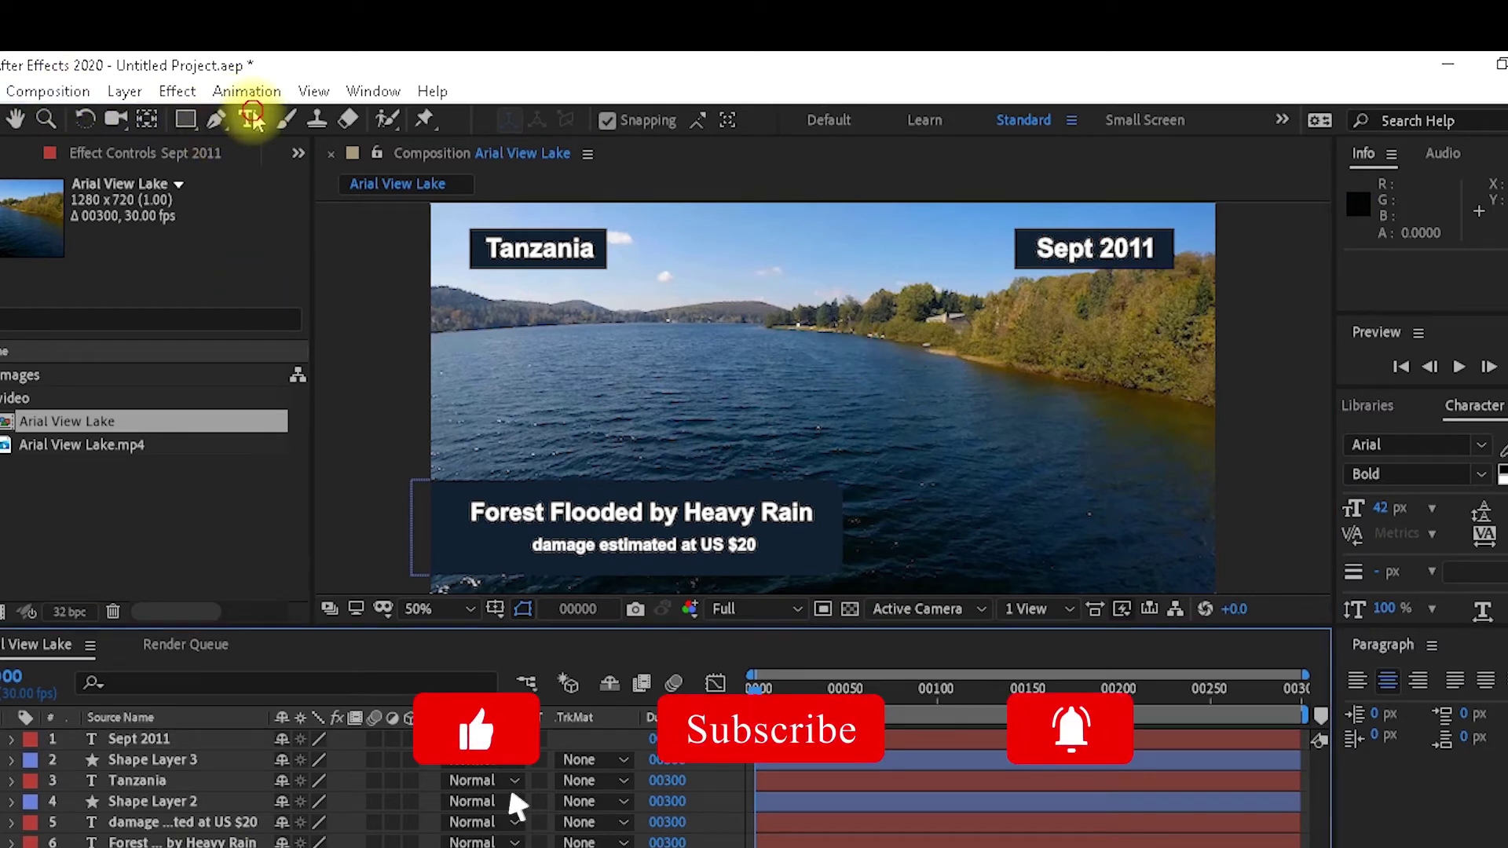
pyautogui.click(1002, 464)
pyautogui.write('NEWS')
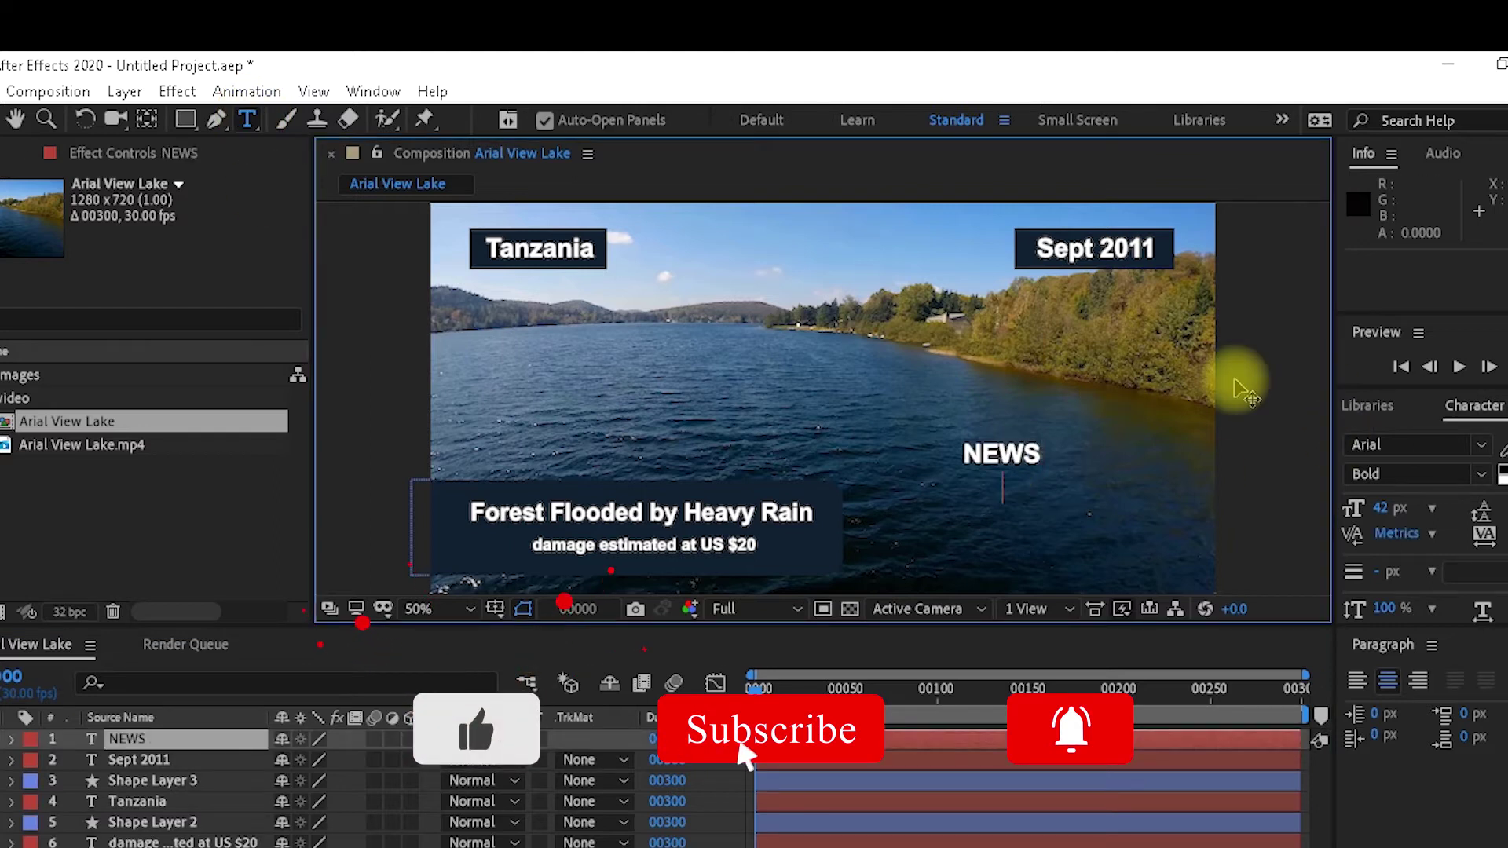
pyautogui.press('Return')
pyautogui.write('2020')
pyautogui.moveTo(1094, 482); pyautogui.dragTo(1154, 530)
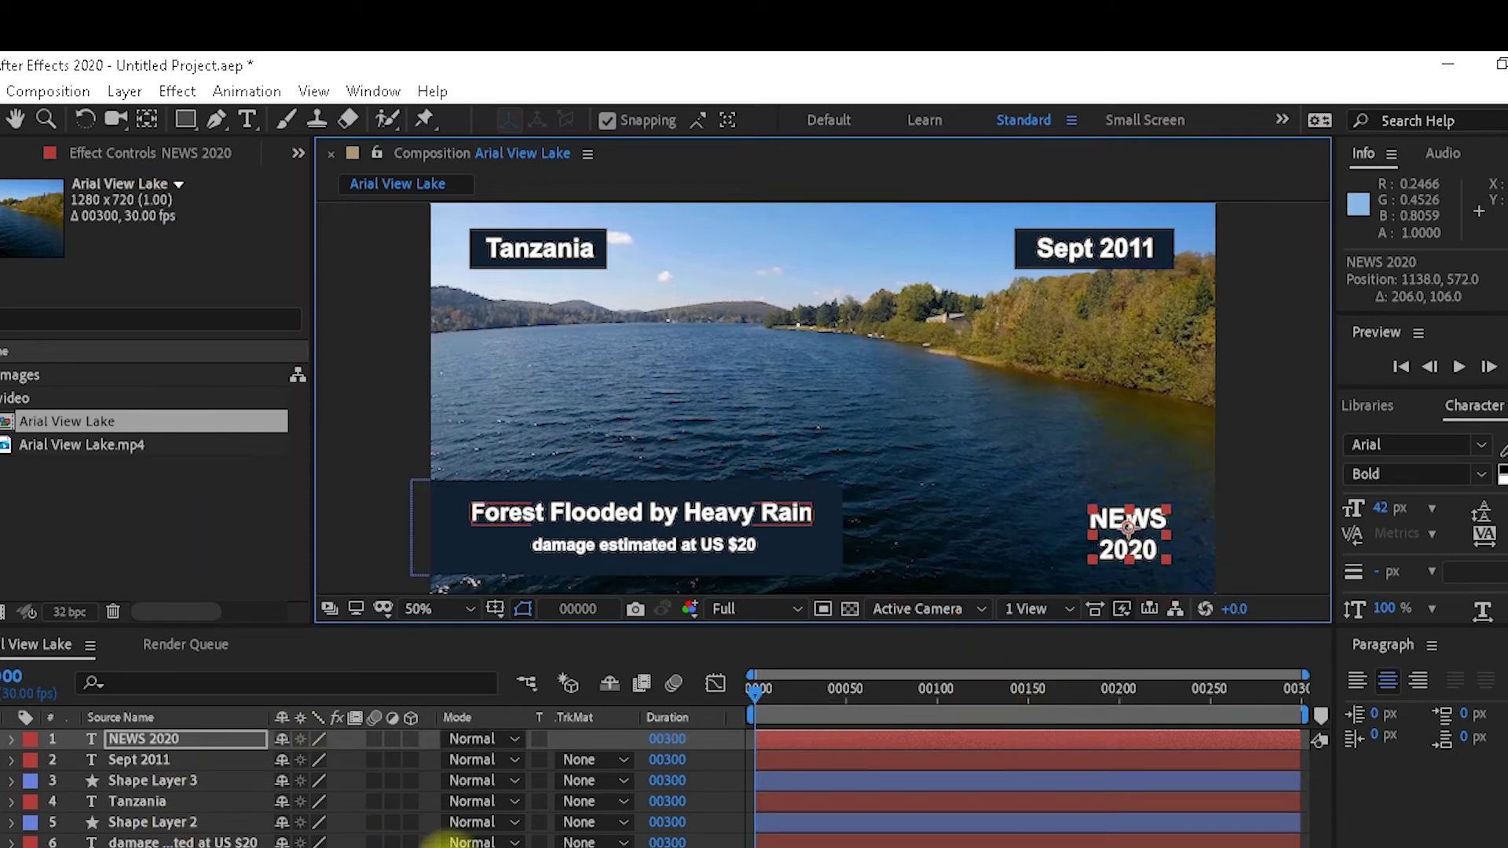
# Draw a rectangle over the NEWS 2020 text.
pyautogui.hotkey('ctrl', 'shift', 'a')
pyautogui.click(186, 119)
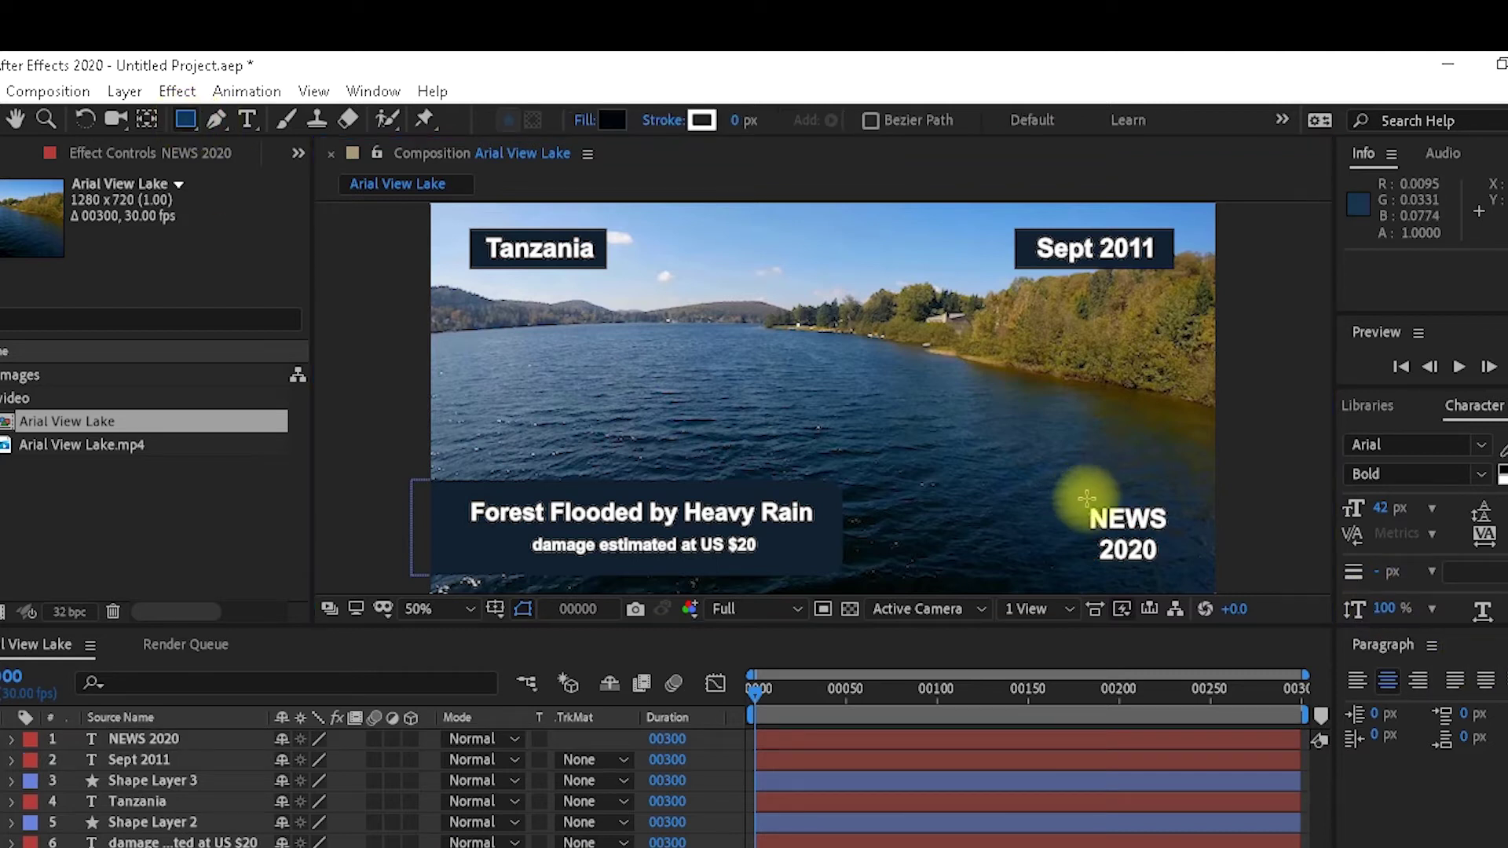
pyautogui.moveTo(1079, 494); pyautogui.dragTo(1185, 577)
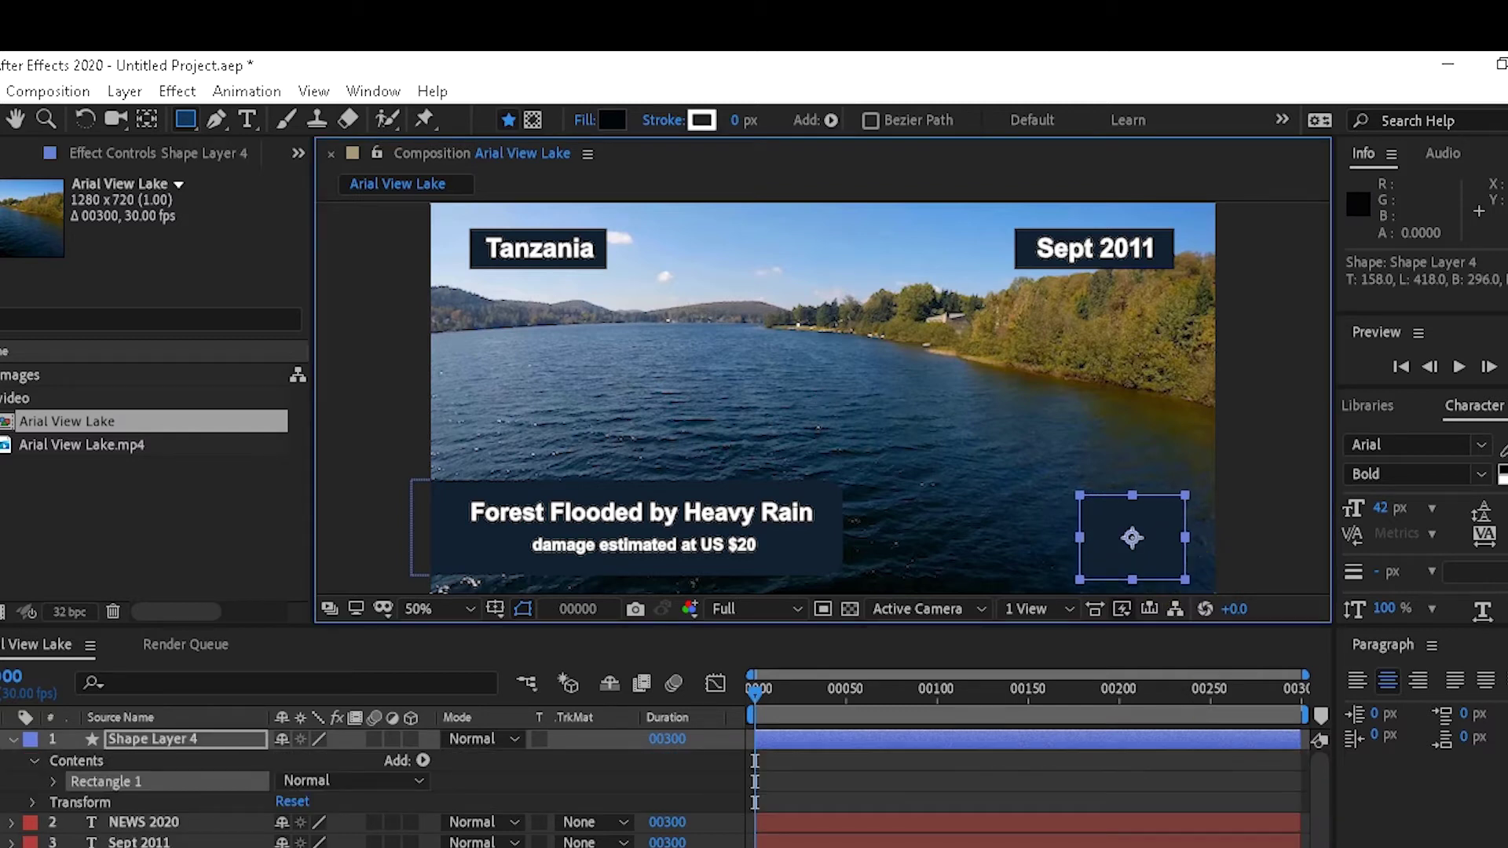
# Move Shape Layer 4 below NEWS 2020 in the timeline and check its Position at 1139.0, 581.0.
pyautogui.click(12, 741)
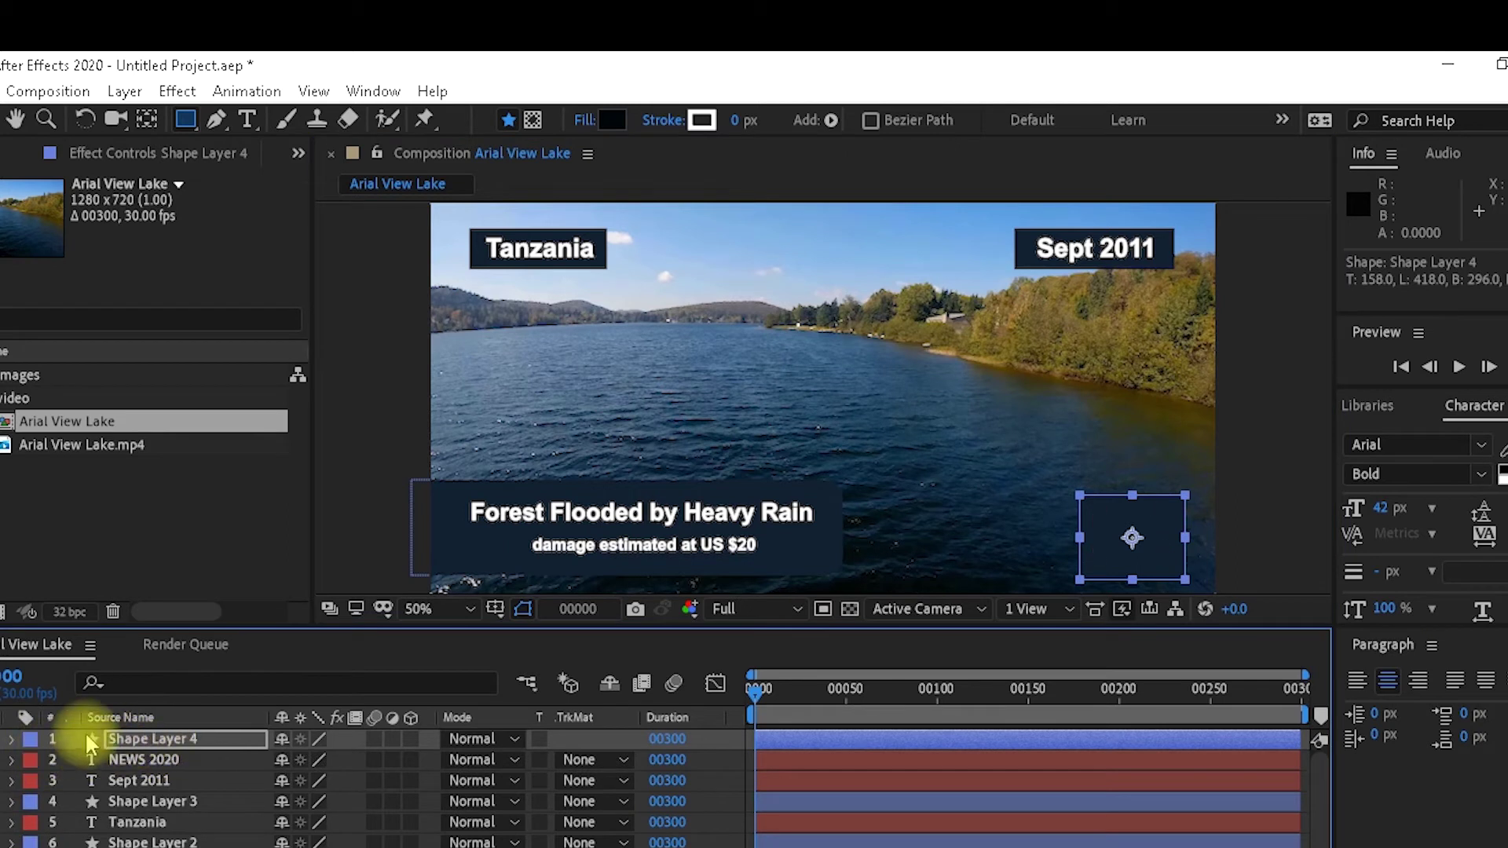
pyautogui.moveTo(90, 742); pyautogui.dragTo(95, 771)
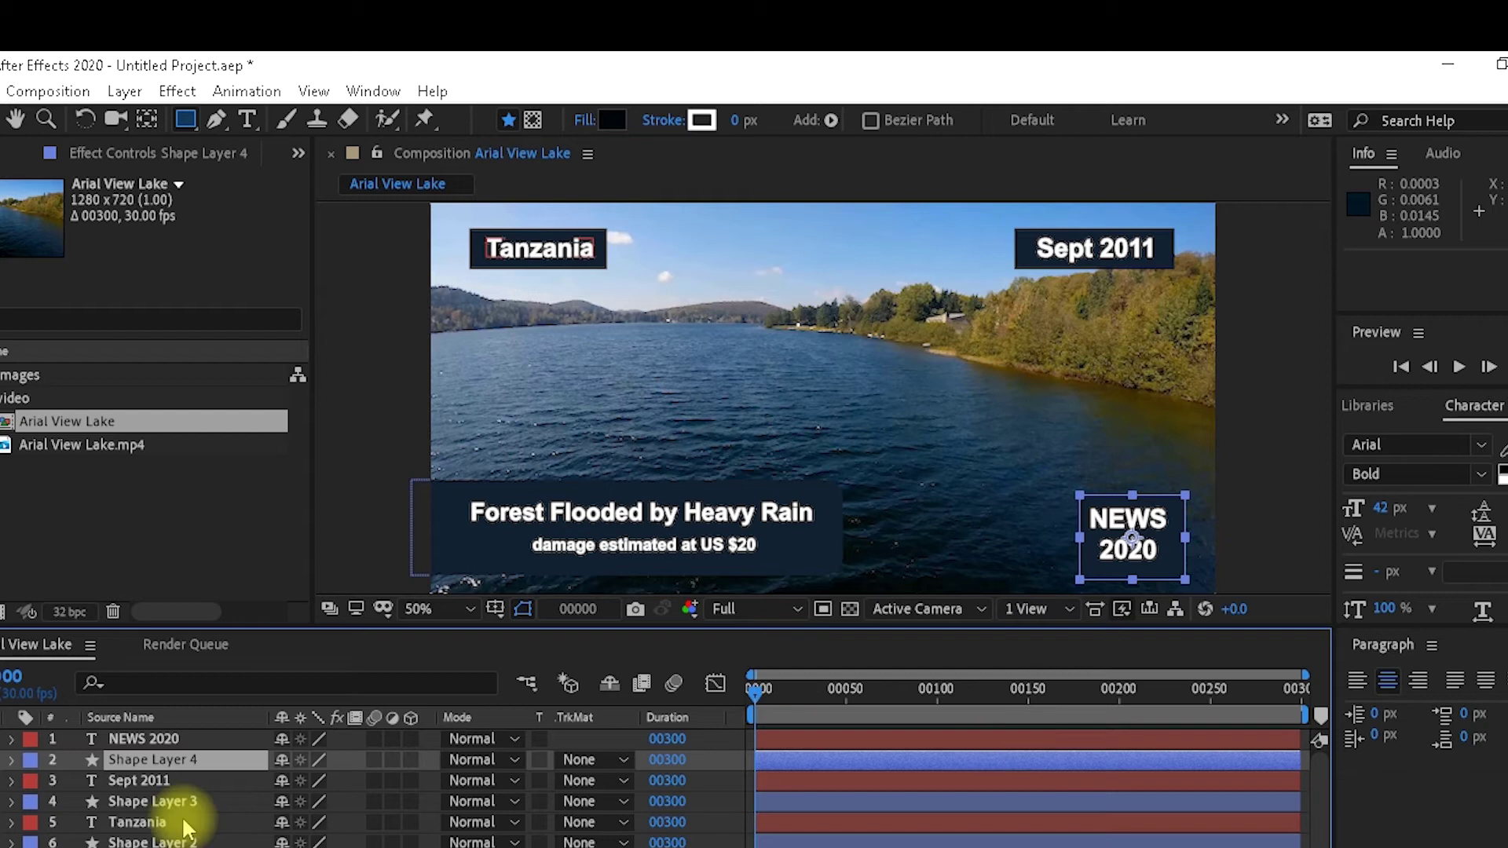
pyautogui.press('p')
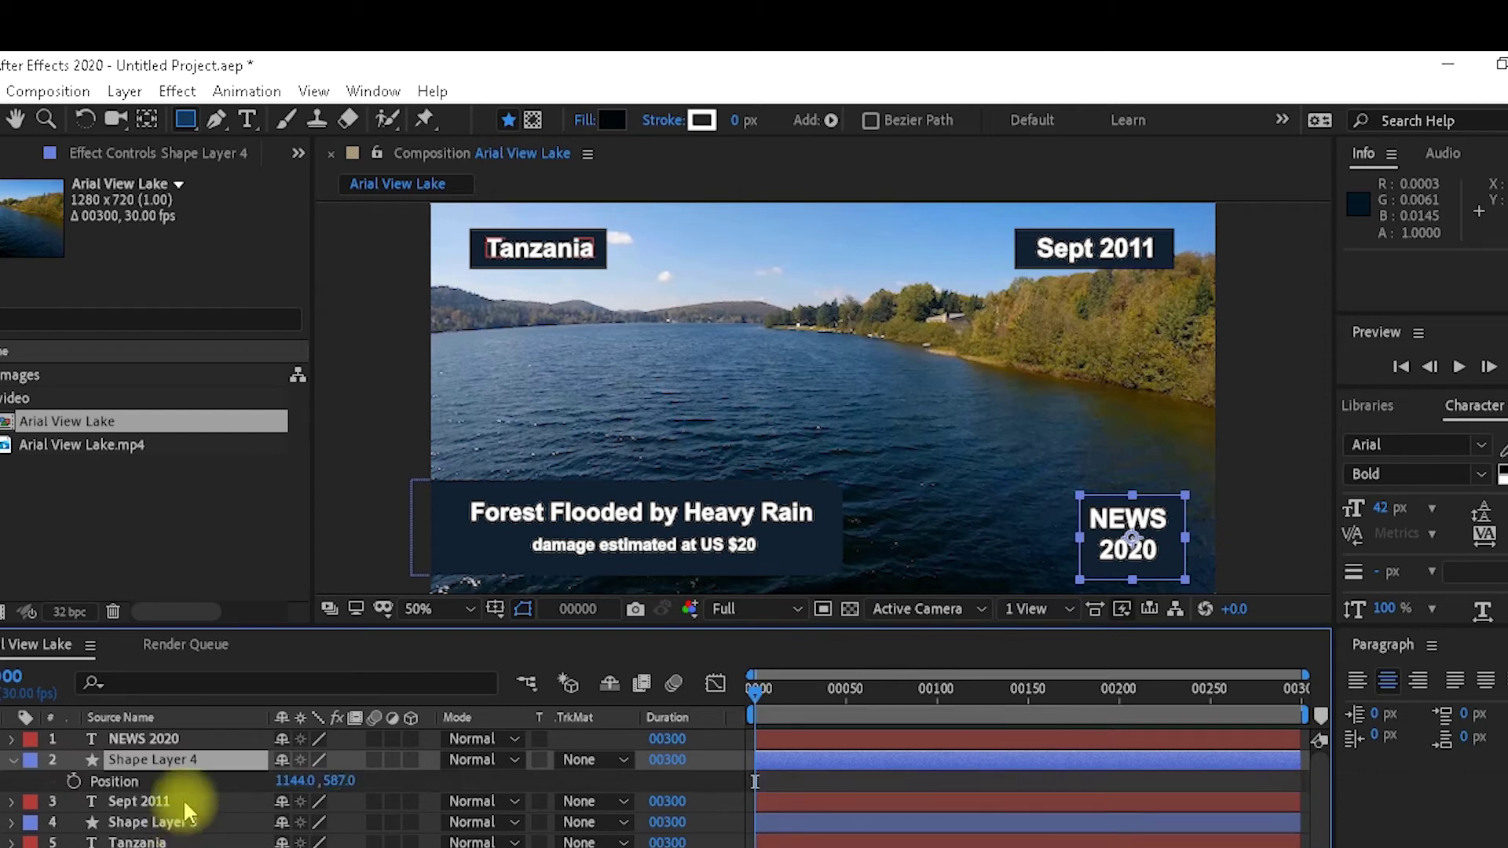
pyautogui.click(14, 117)
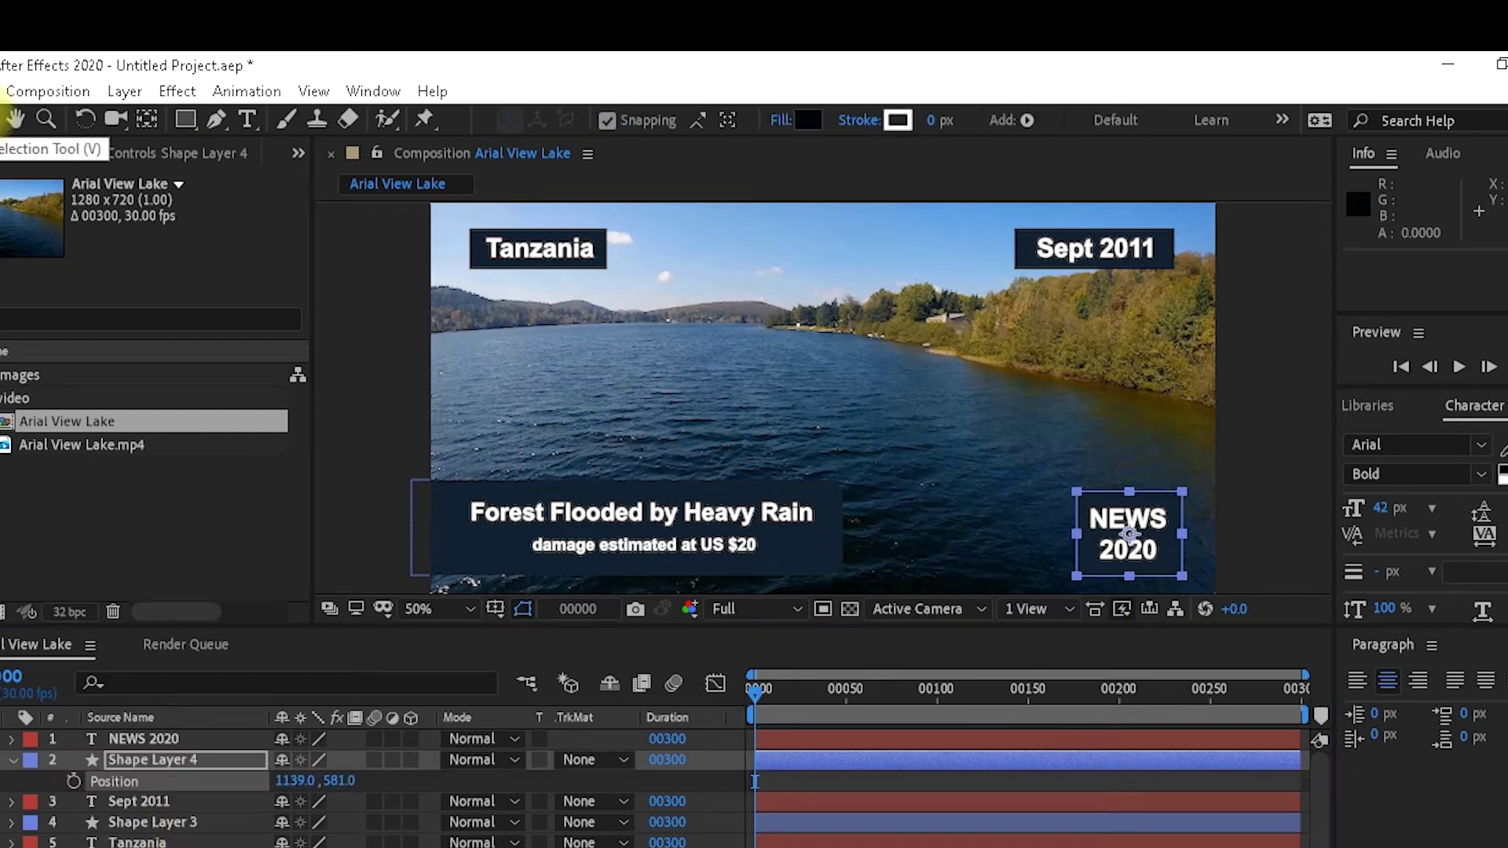
# Select the dark boxes behind Sept 2011 and NEWS 2020 in the composition.
pyautogui.click(1066, 262)
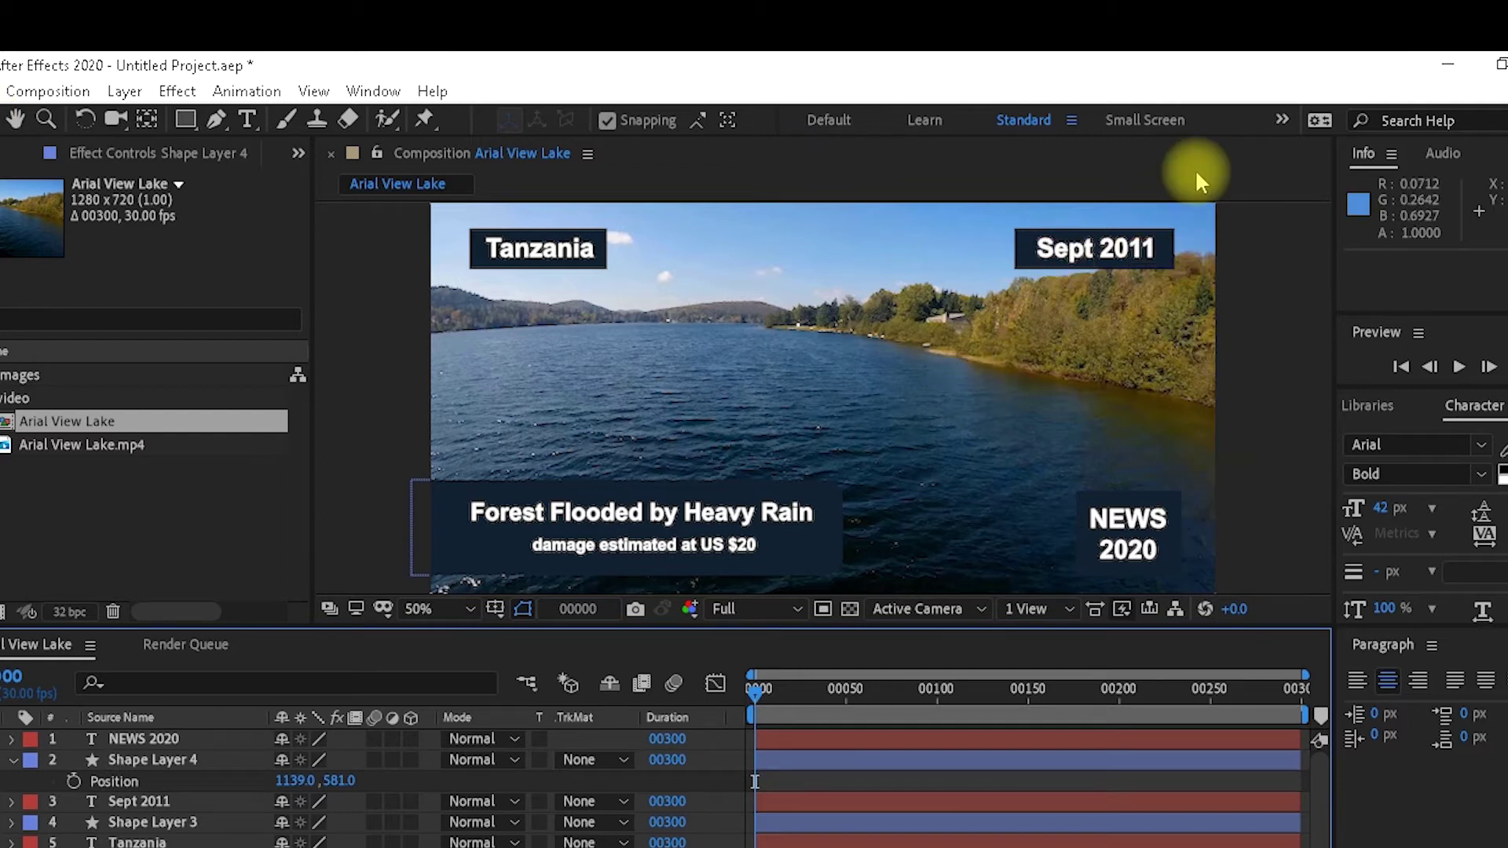
pyautogui.click(1174, 248)
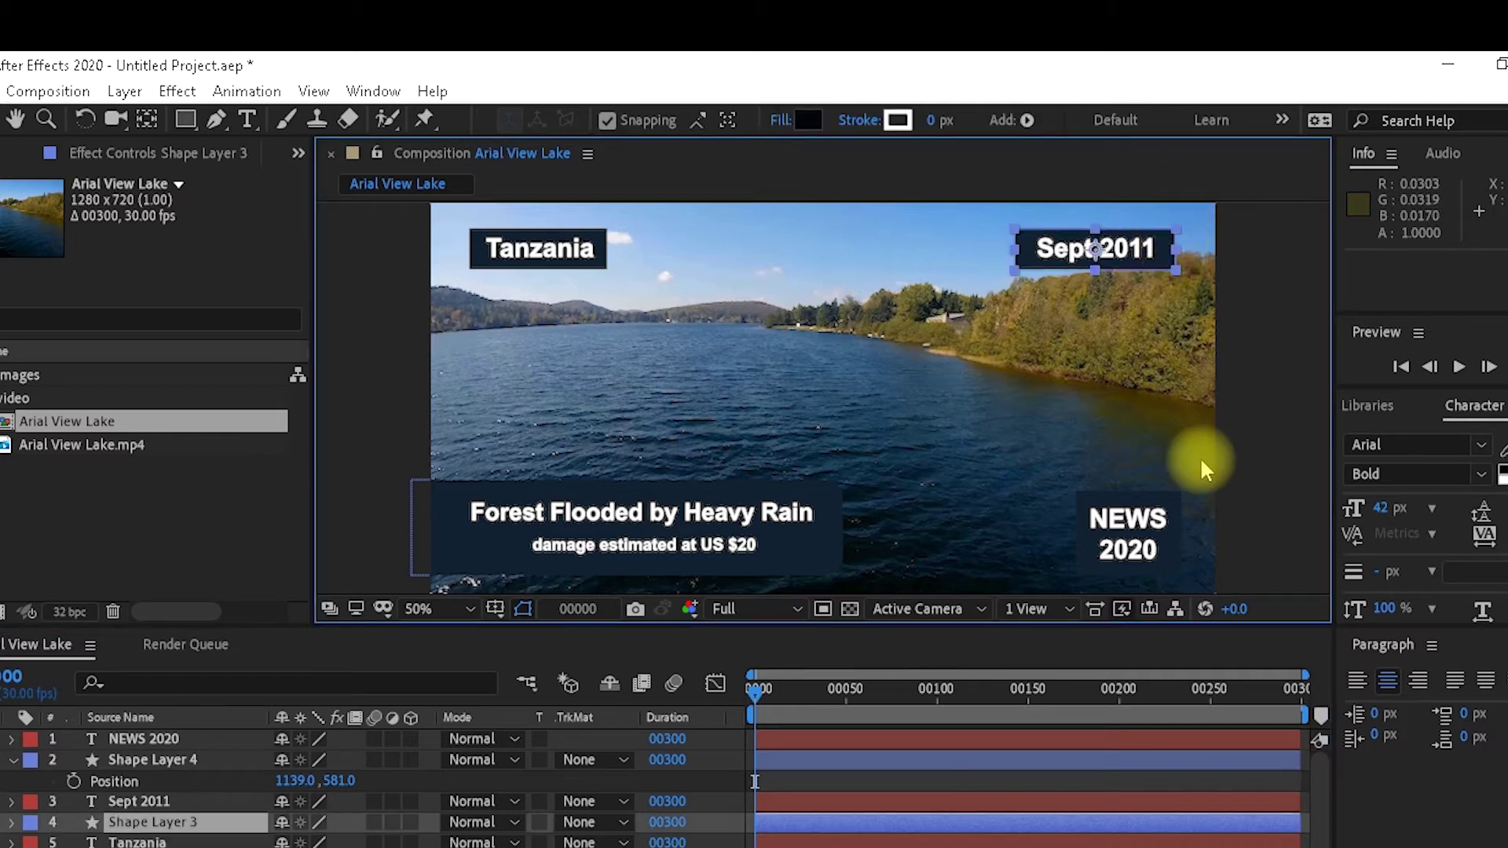
pyautogui.click(1176, 574)
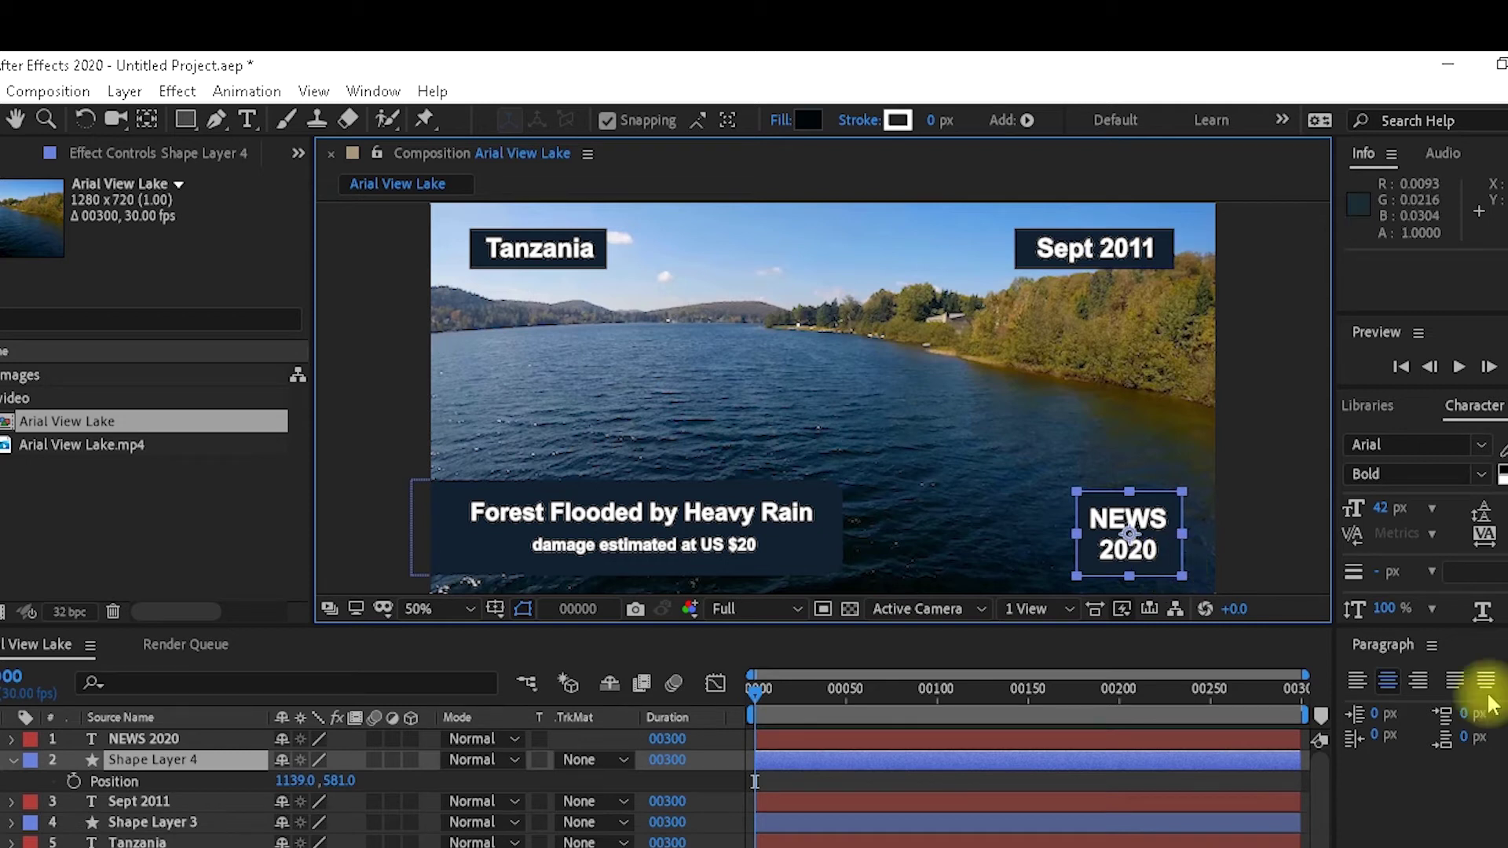
# Scrub the Sept 2011 text's Position X right to 1097.0, 130.0, centring it in its box.
pyautogui.click(1477, 648)
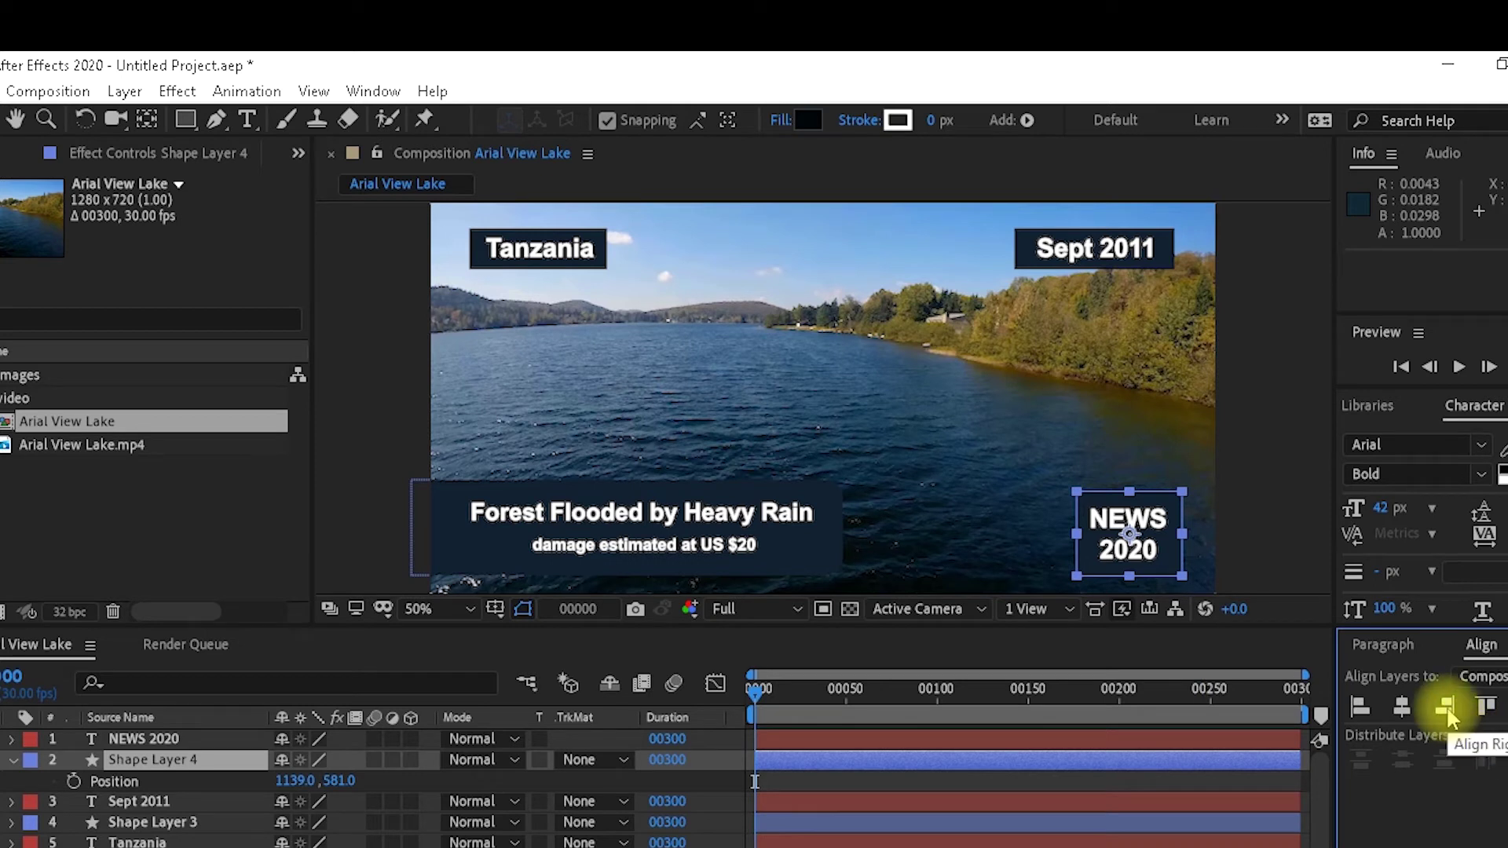
pyautogui.keyDown('shift'); pyautogui.click(1062, 255); pyautogui.keyUp('shift')
pyautogui.press('F2')
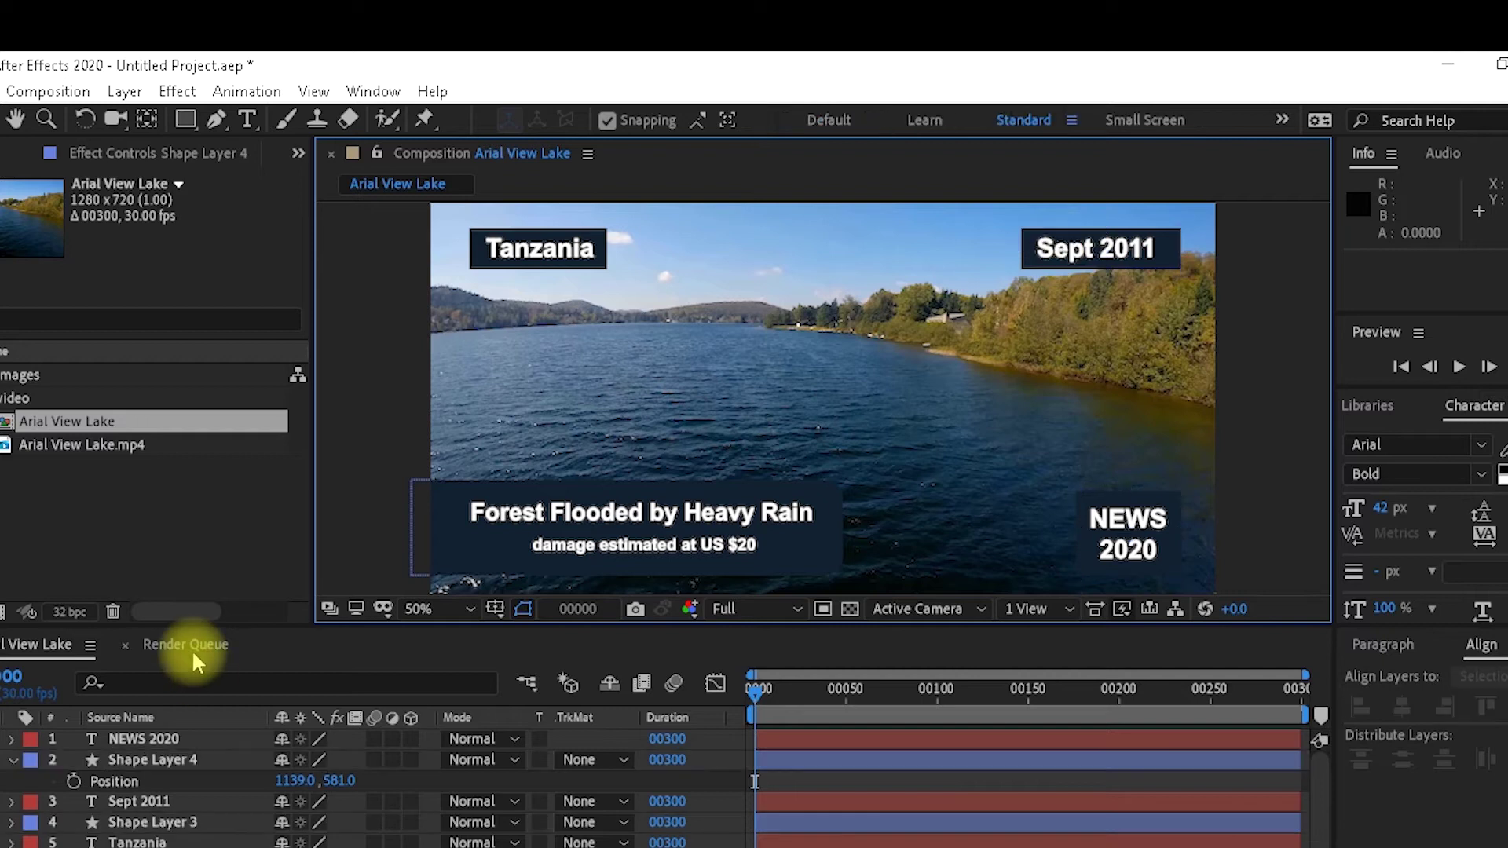
pyautogui.click(154, 806)
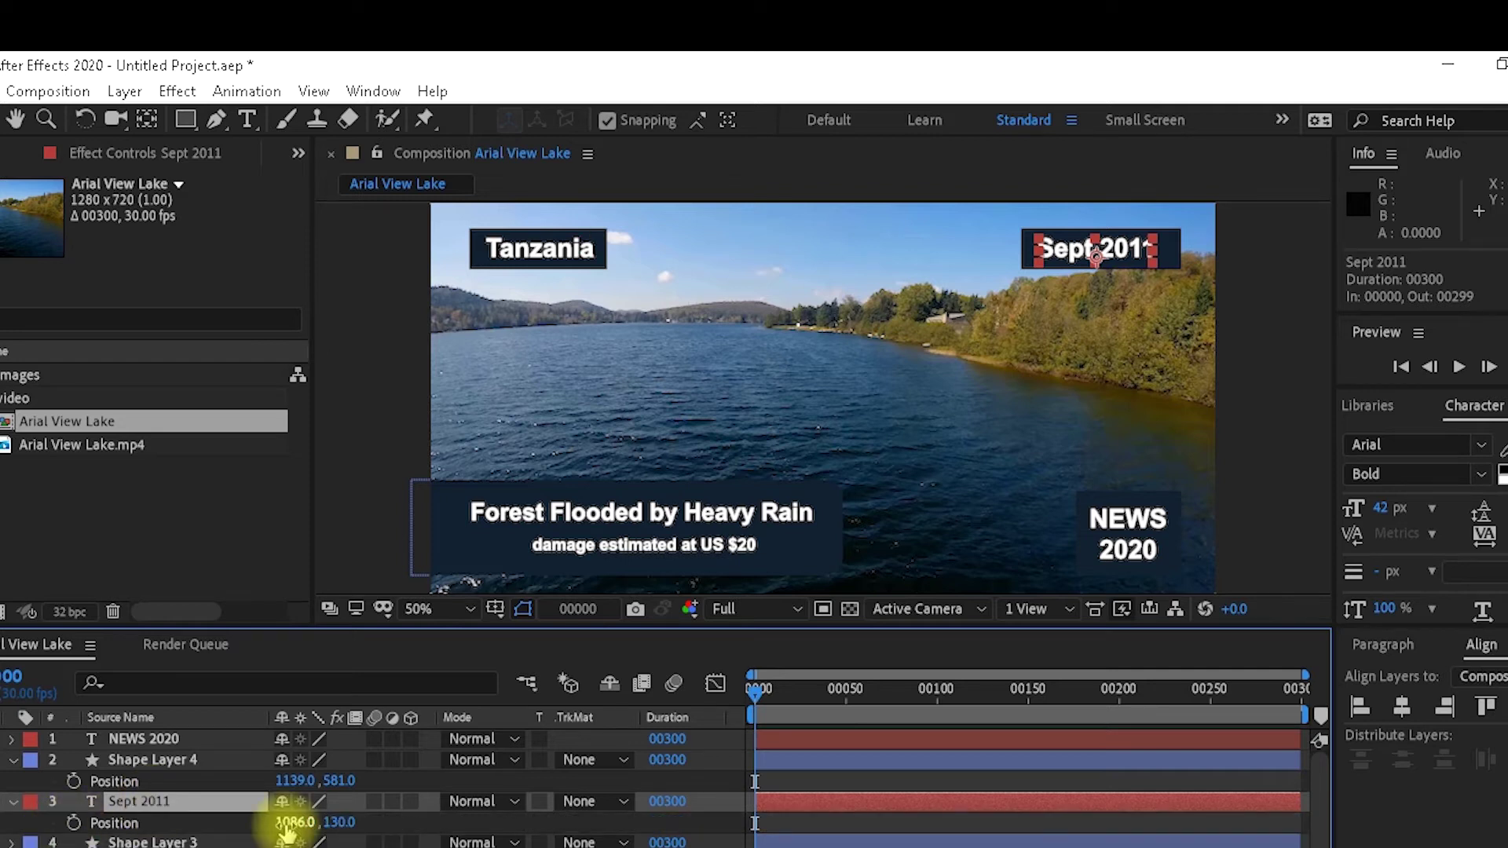
pyautogui.moveTo(290, 821)
pyautogui.mouseDown()
pyautogui.moveTo(301, 814)
pyautogui.moveTo(287, 815)
pyautogui.mouseUp()
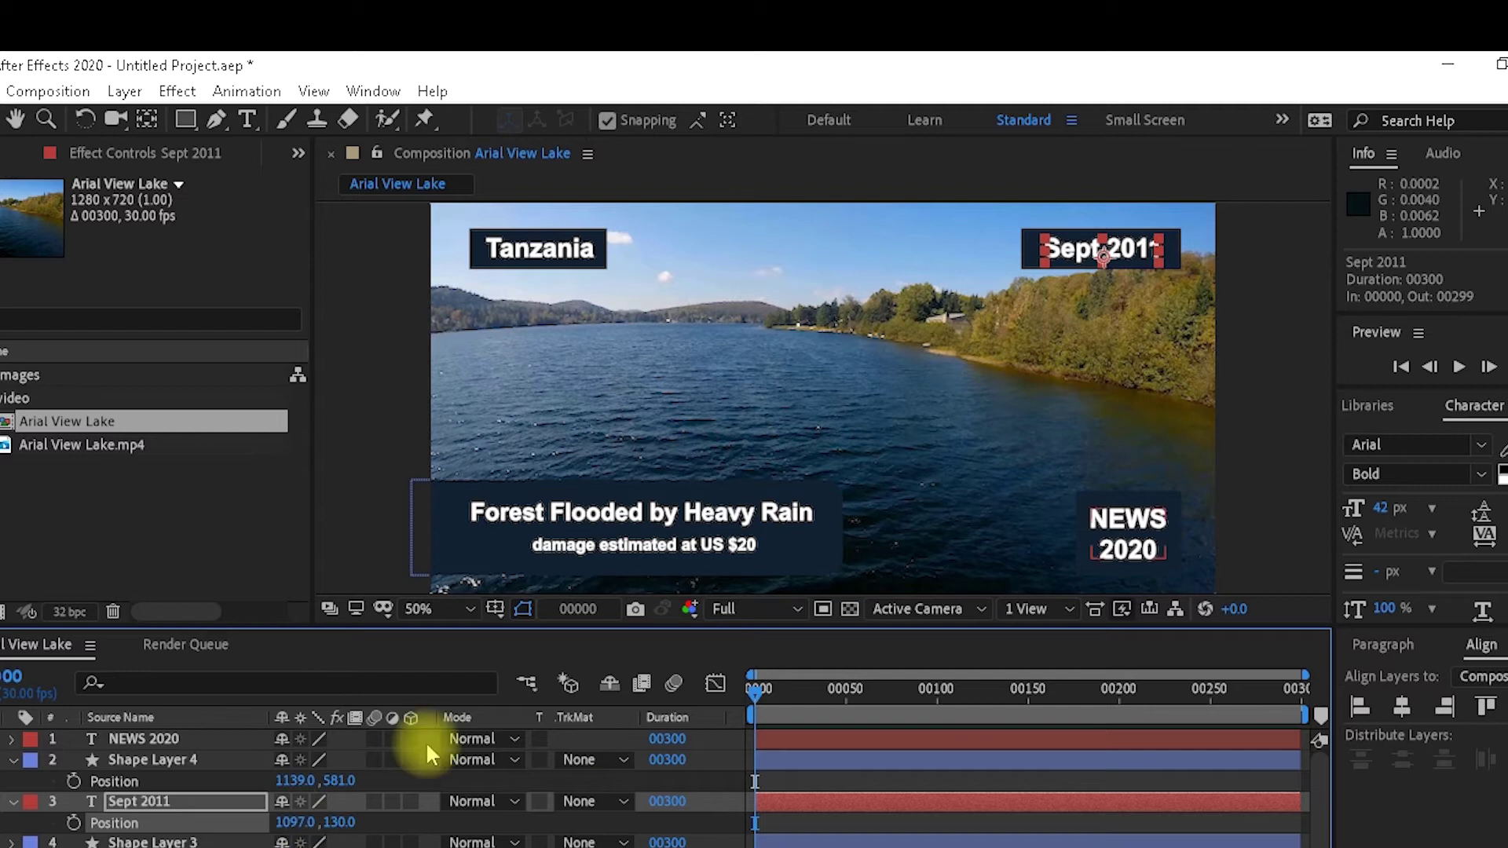
pyautogui.hotkey('ctrl', '`')
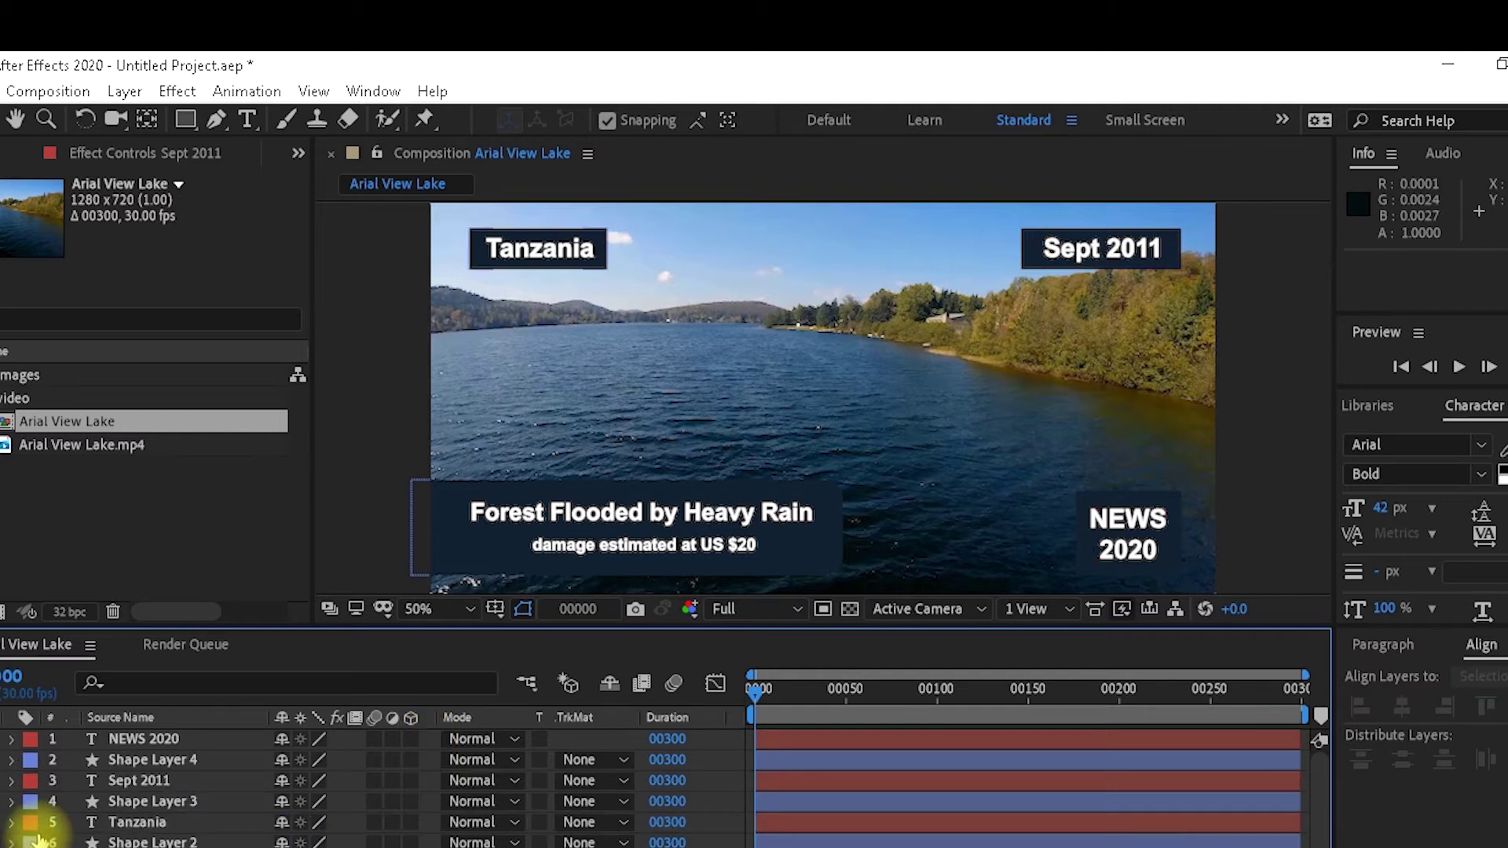
pyautogui.click(41, 840)
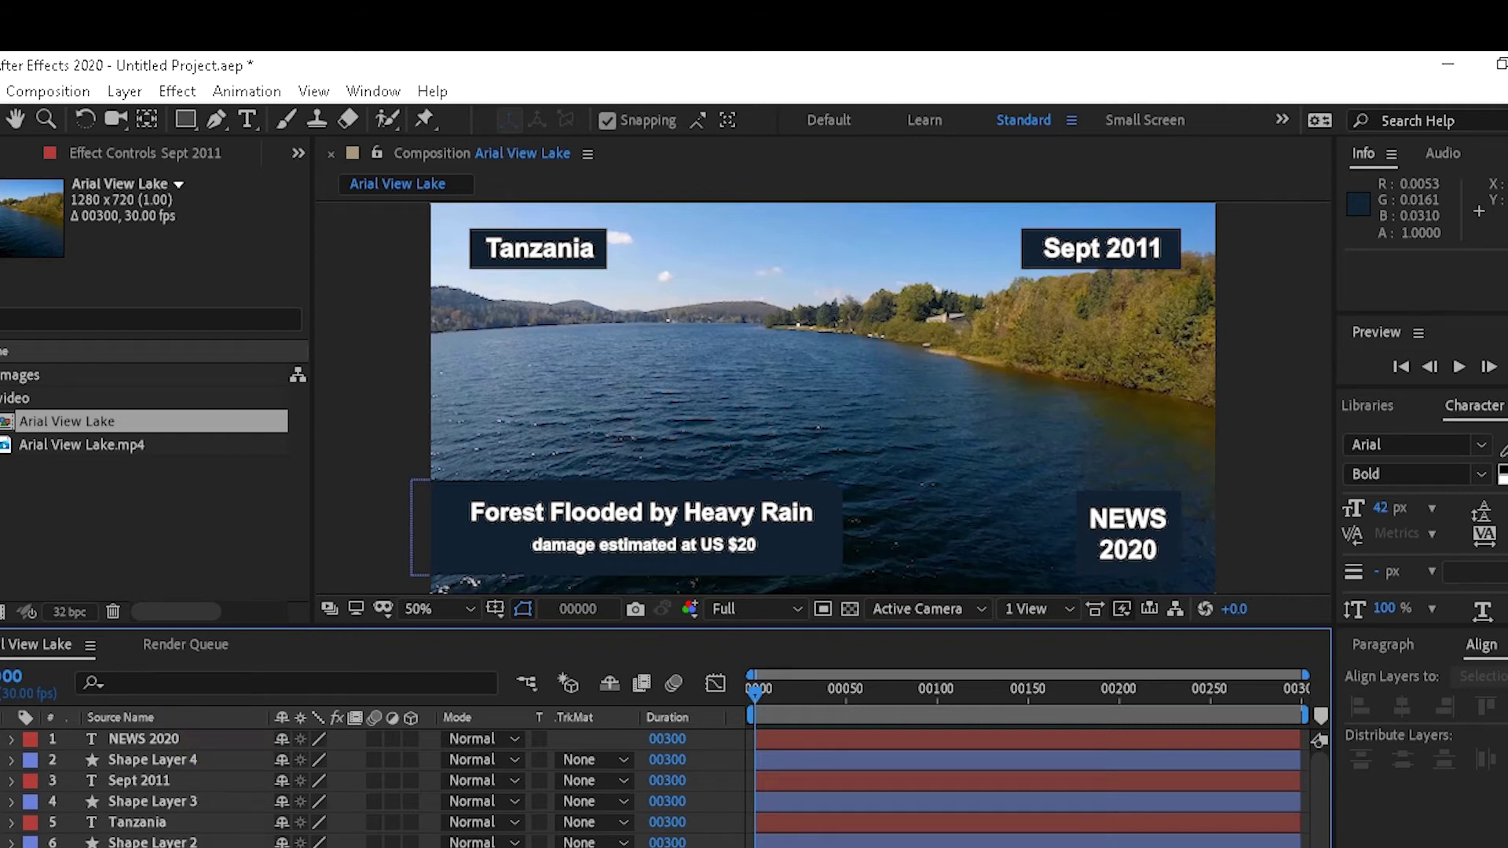
pyautogui.hotkey('ctrl', 'Down')
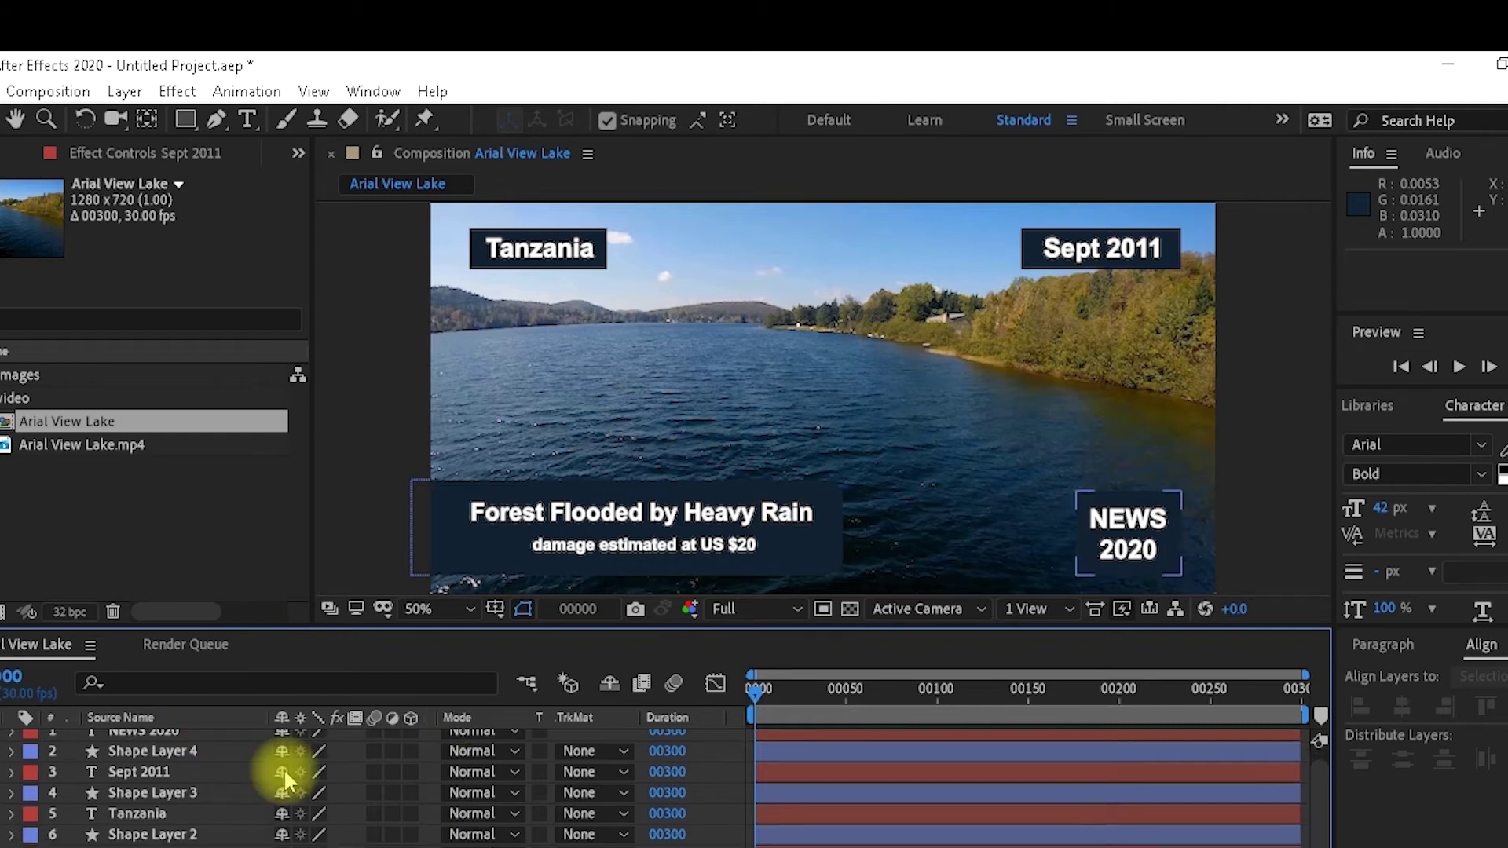
pyautogui.hotkey('ctrl', 'Down')
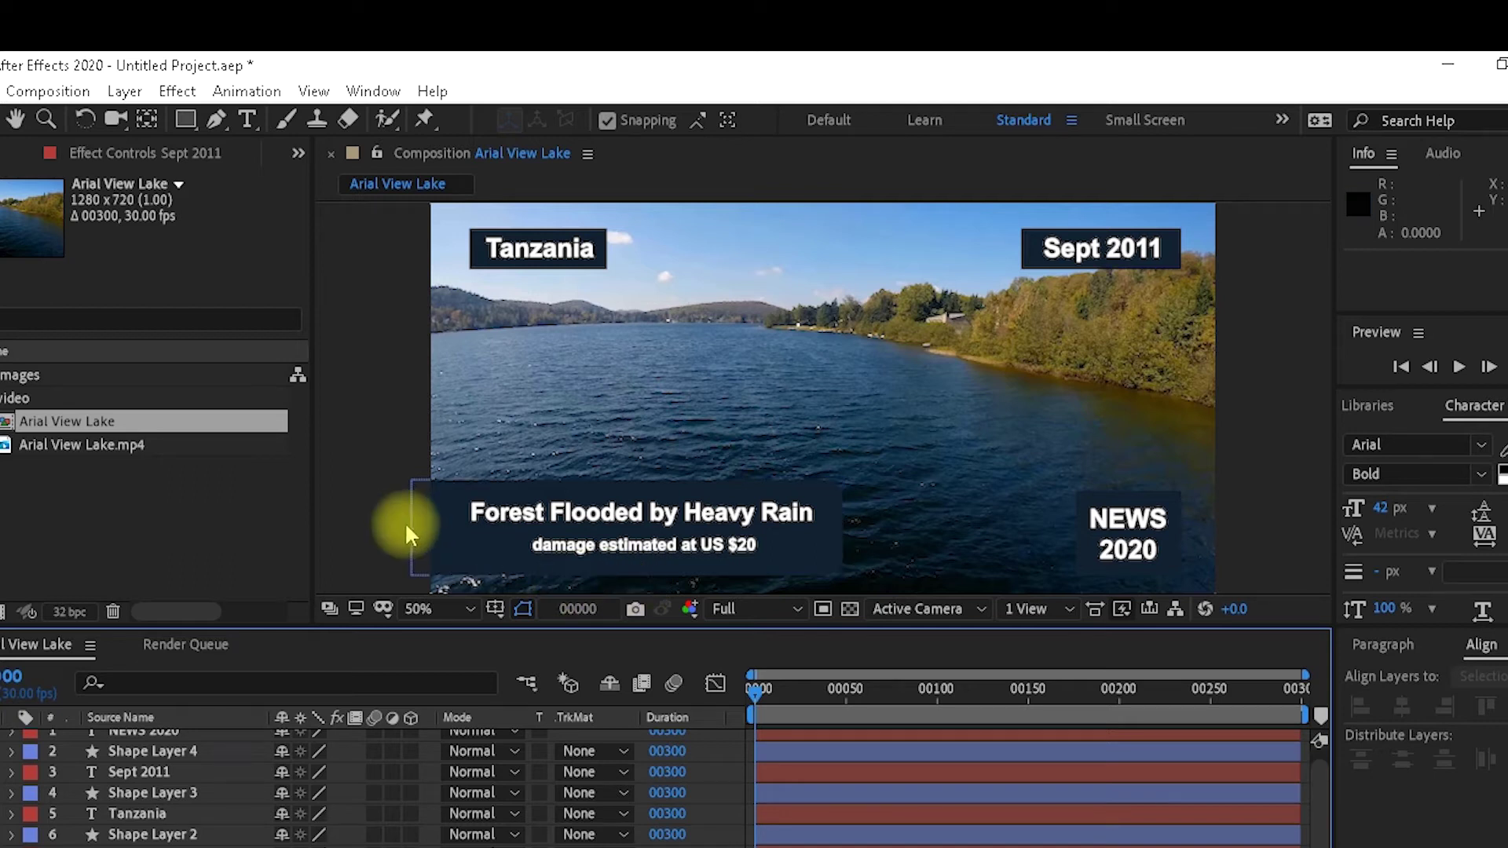
# Rename the lower-third box layer to 'bg lt1' and the Tanzania box layer to 'bg tanzania'.
pyautogui.click(454, 544)
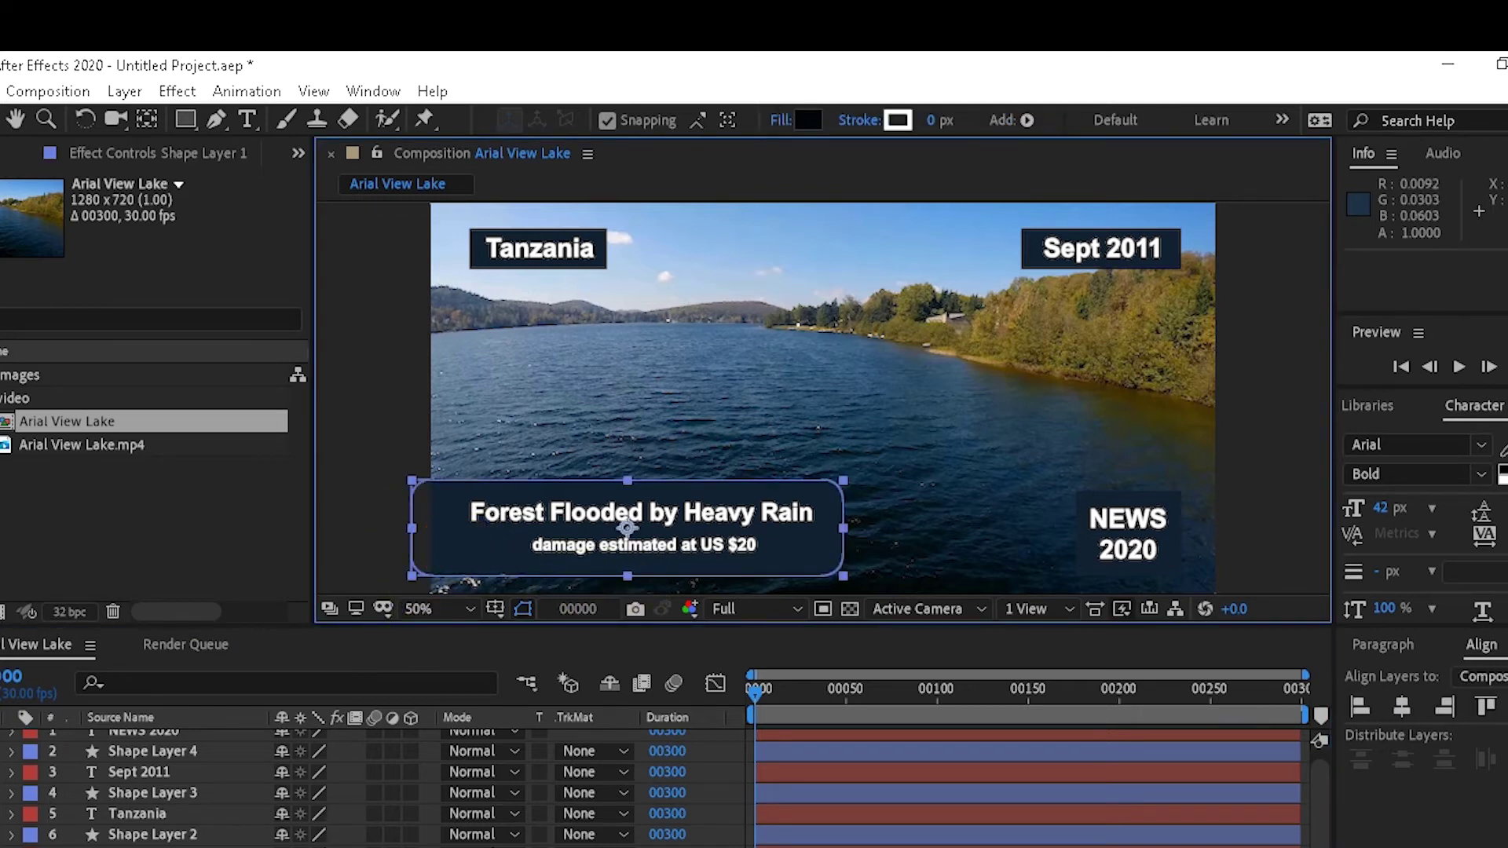
pyautogui.rightClick(454, 544)
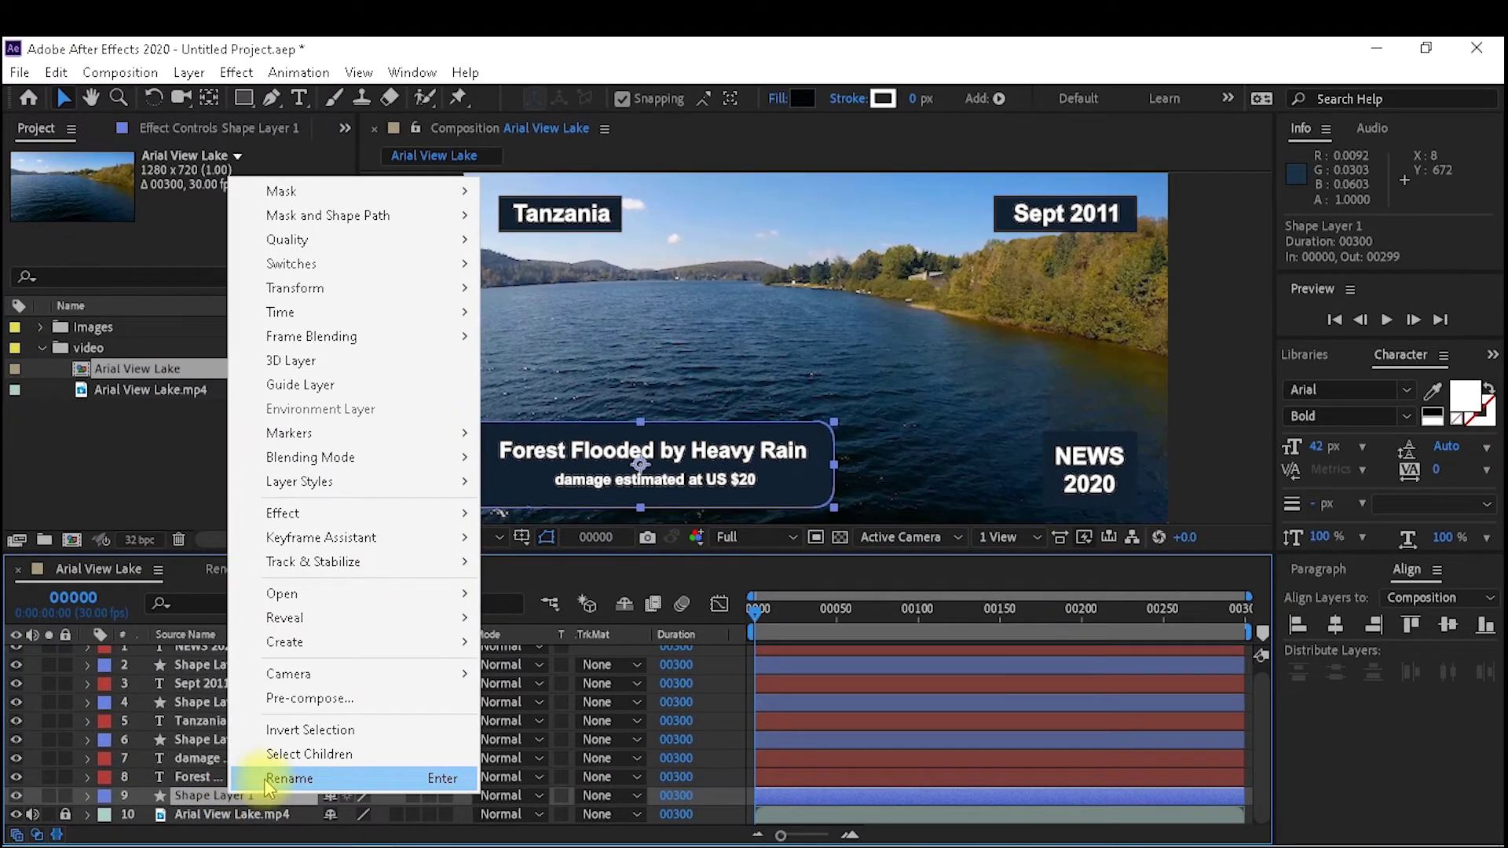
pyautogui.press('Return')
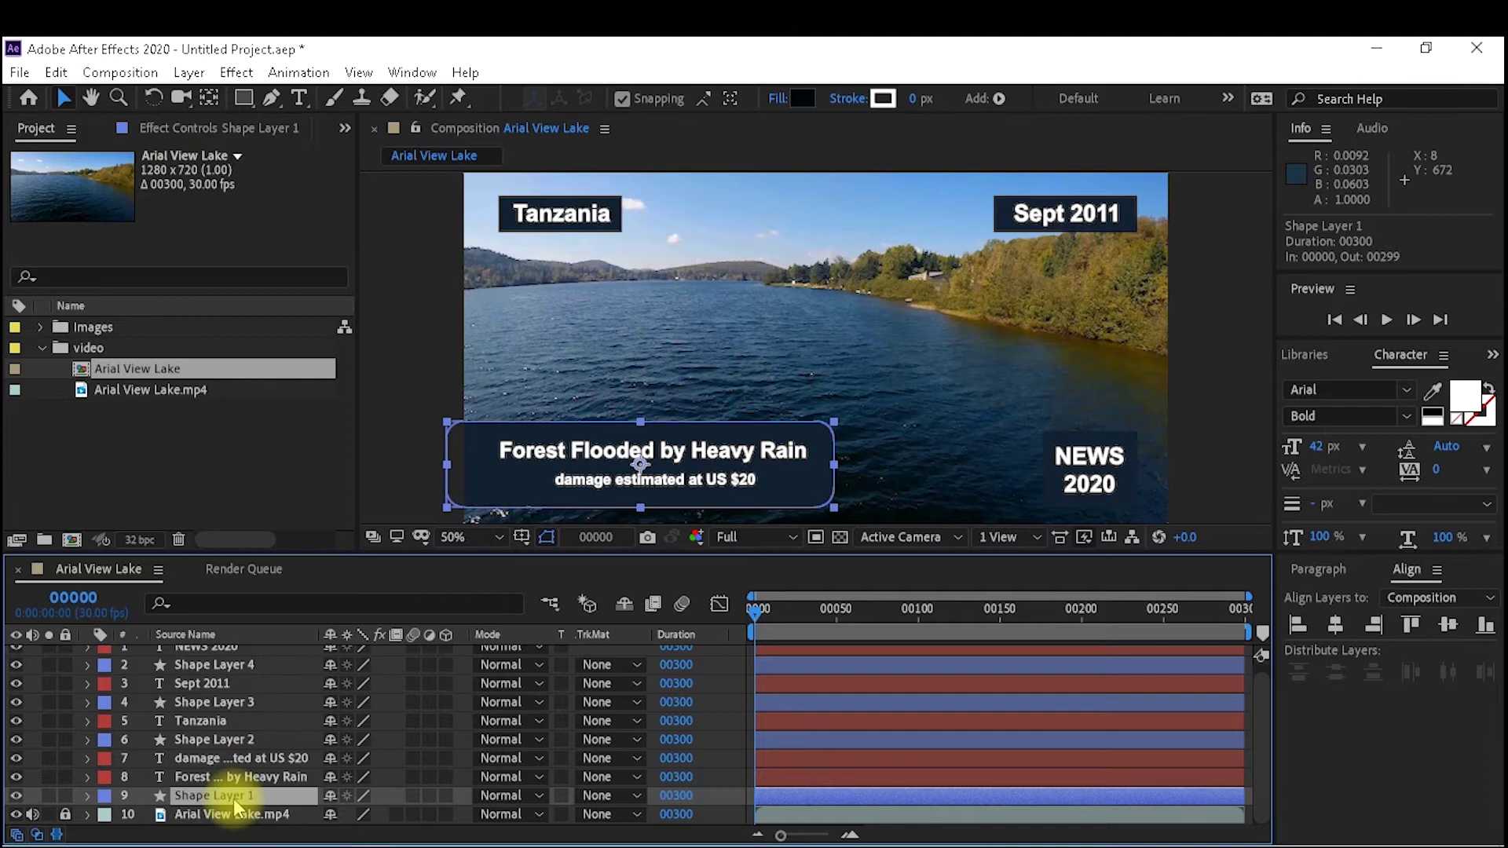
pyautogui.press('Return')
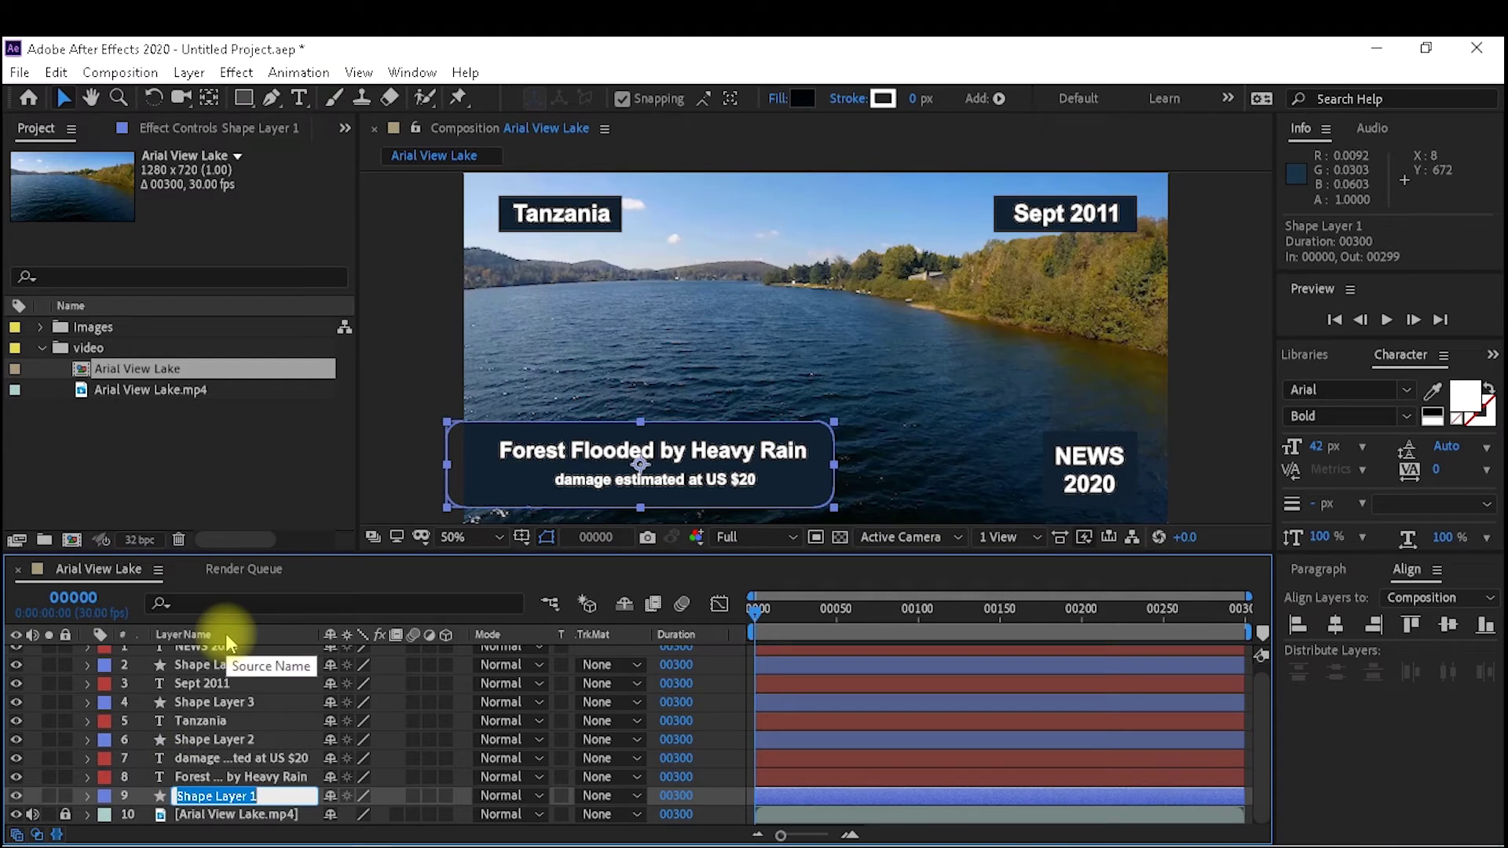
pyautogui.write('bg ')
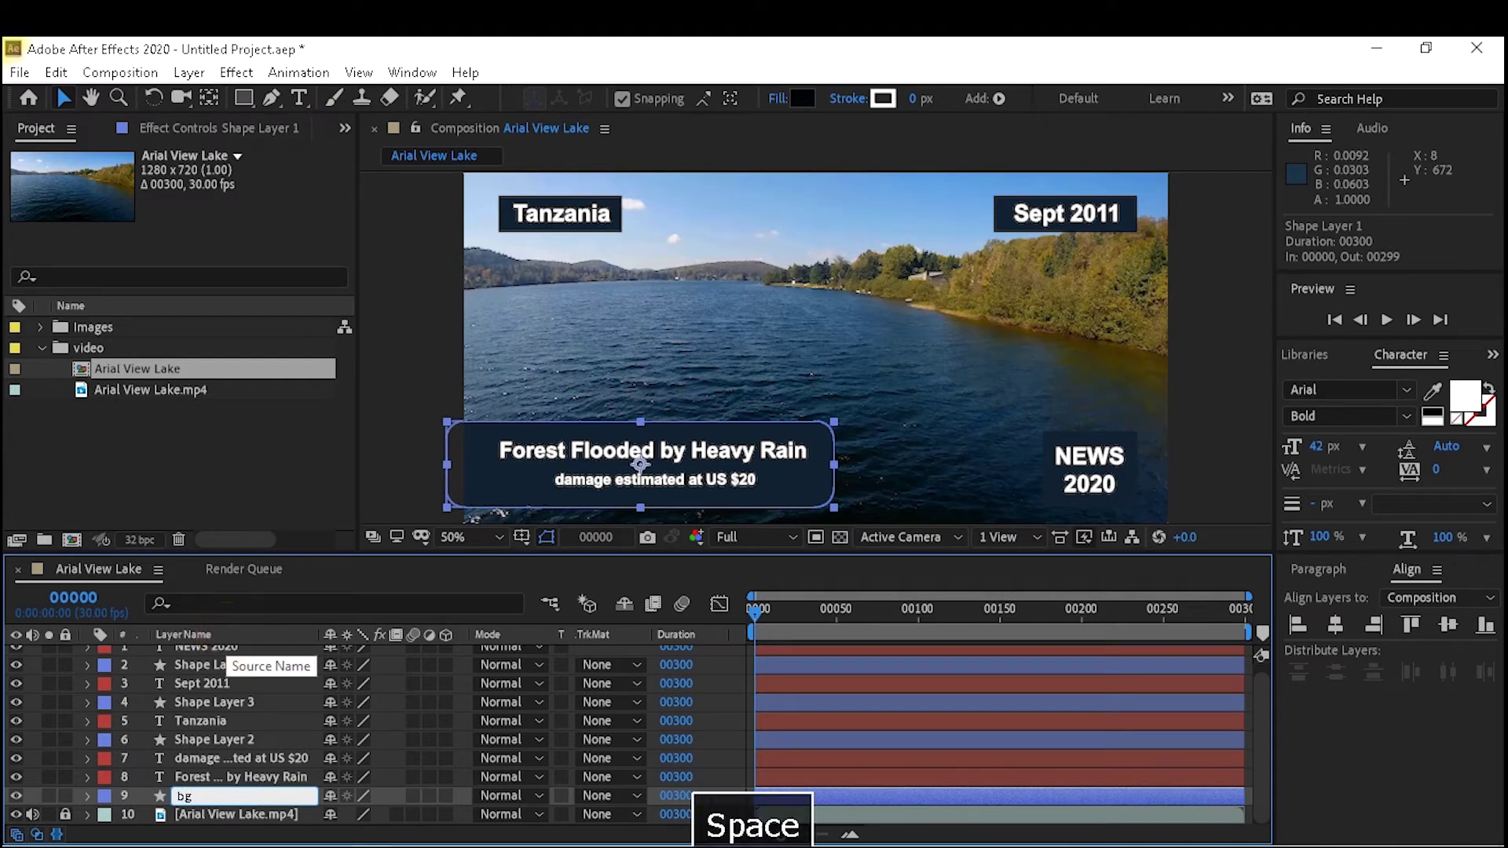
pyautogui.write('lt1')
pyautogui.press('Return')
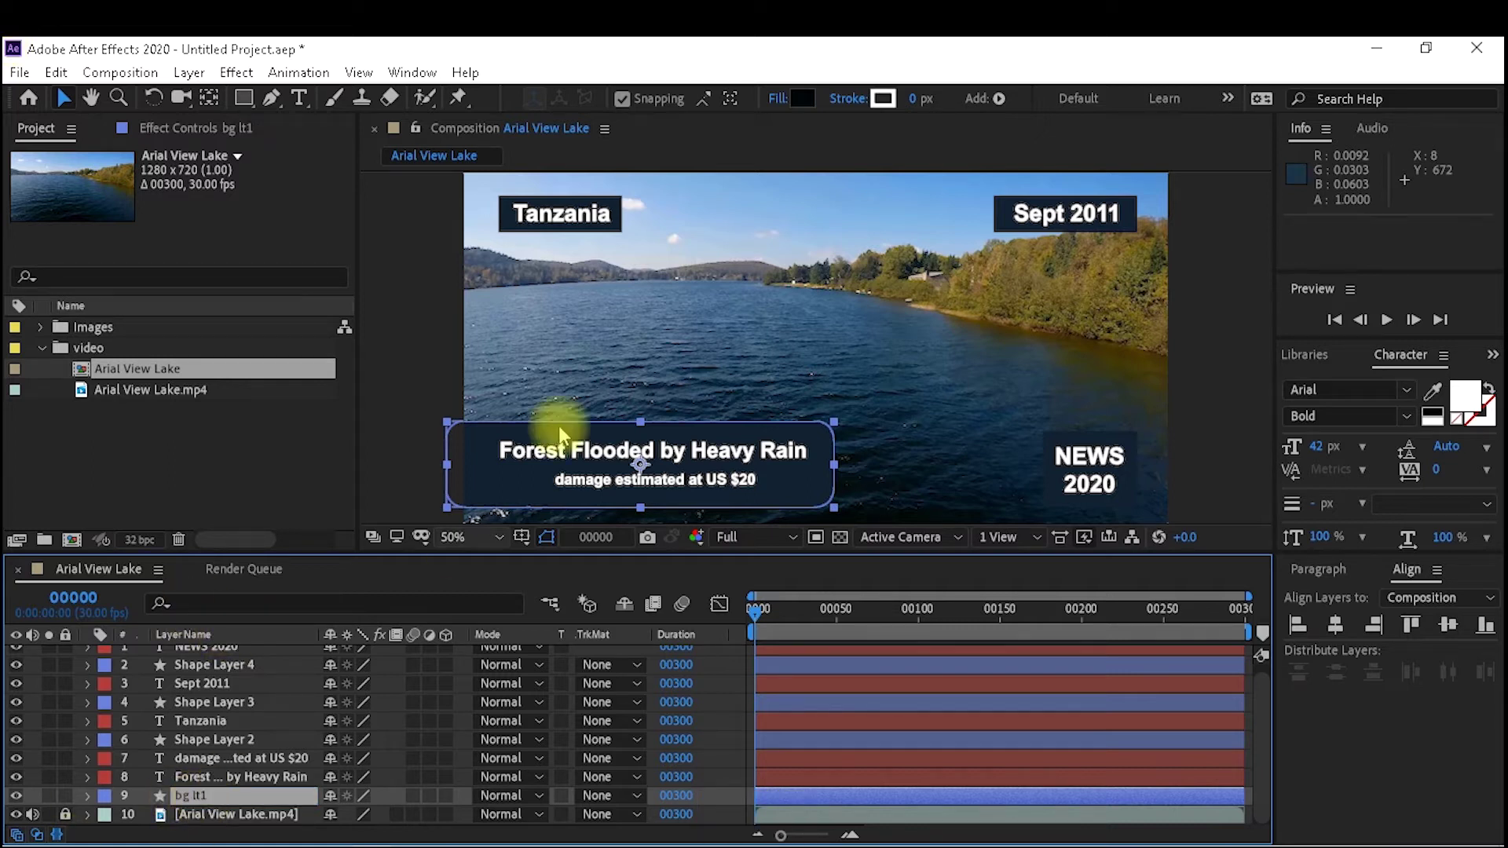
pyautogui.click(203, 742)
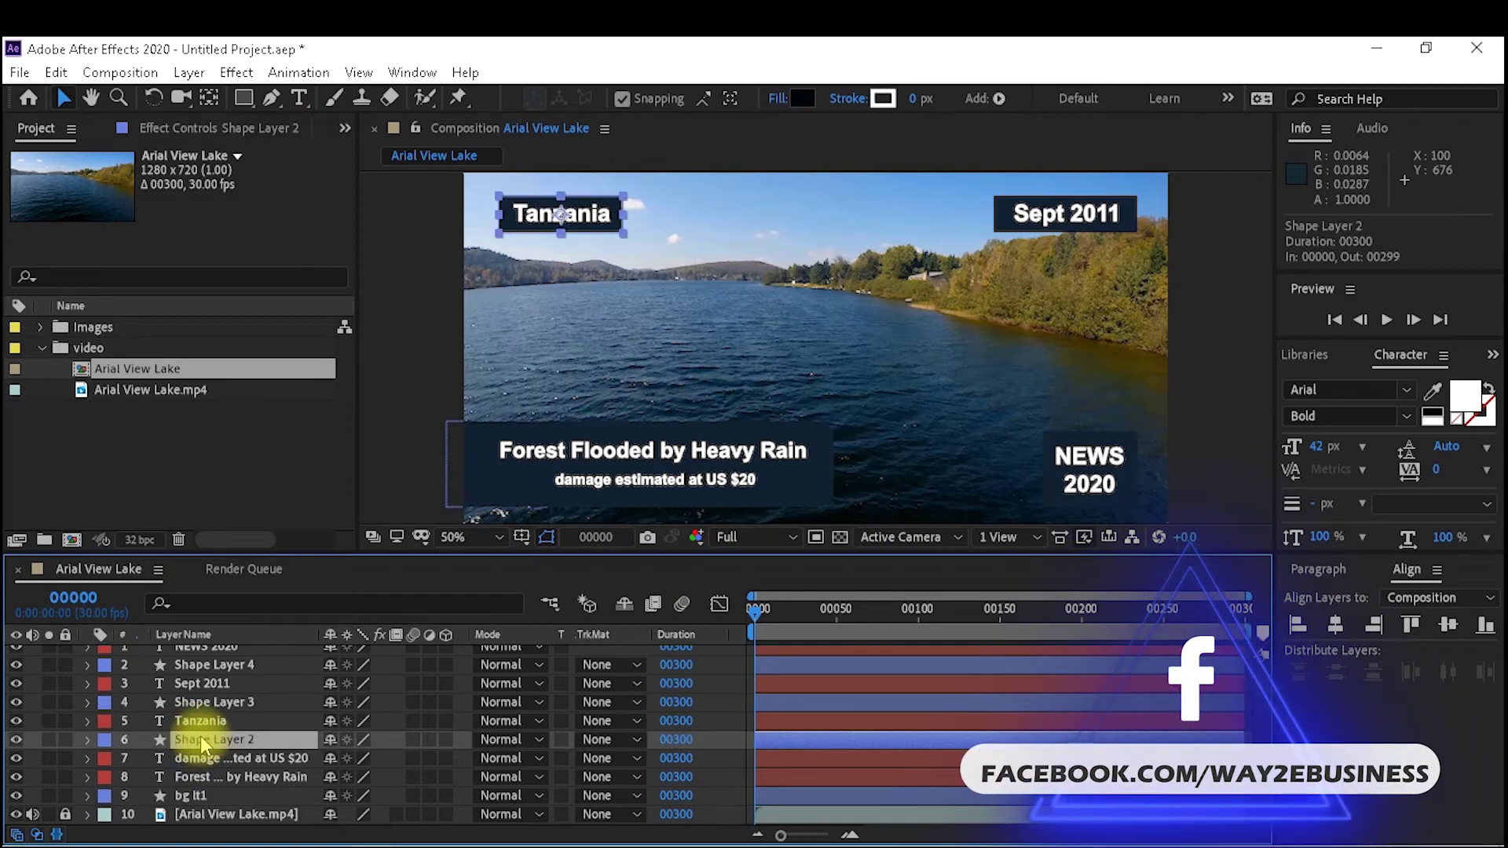
pyautogui.press('Return')
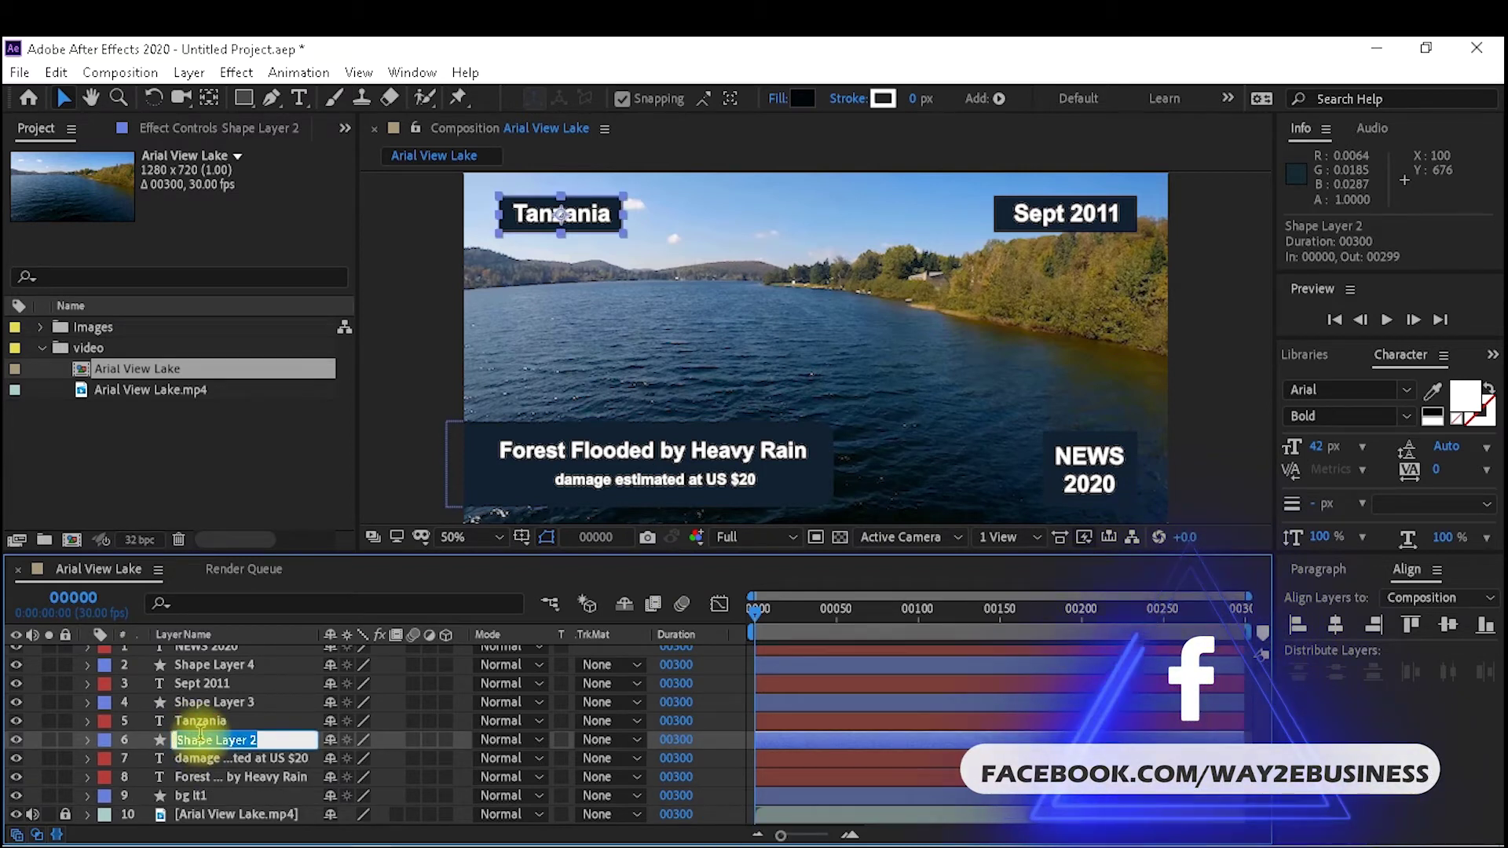
pyautogui.write('bg ')
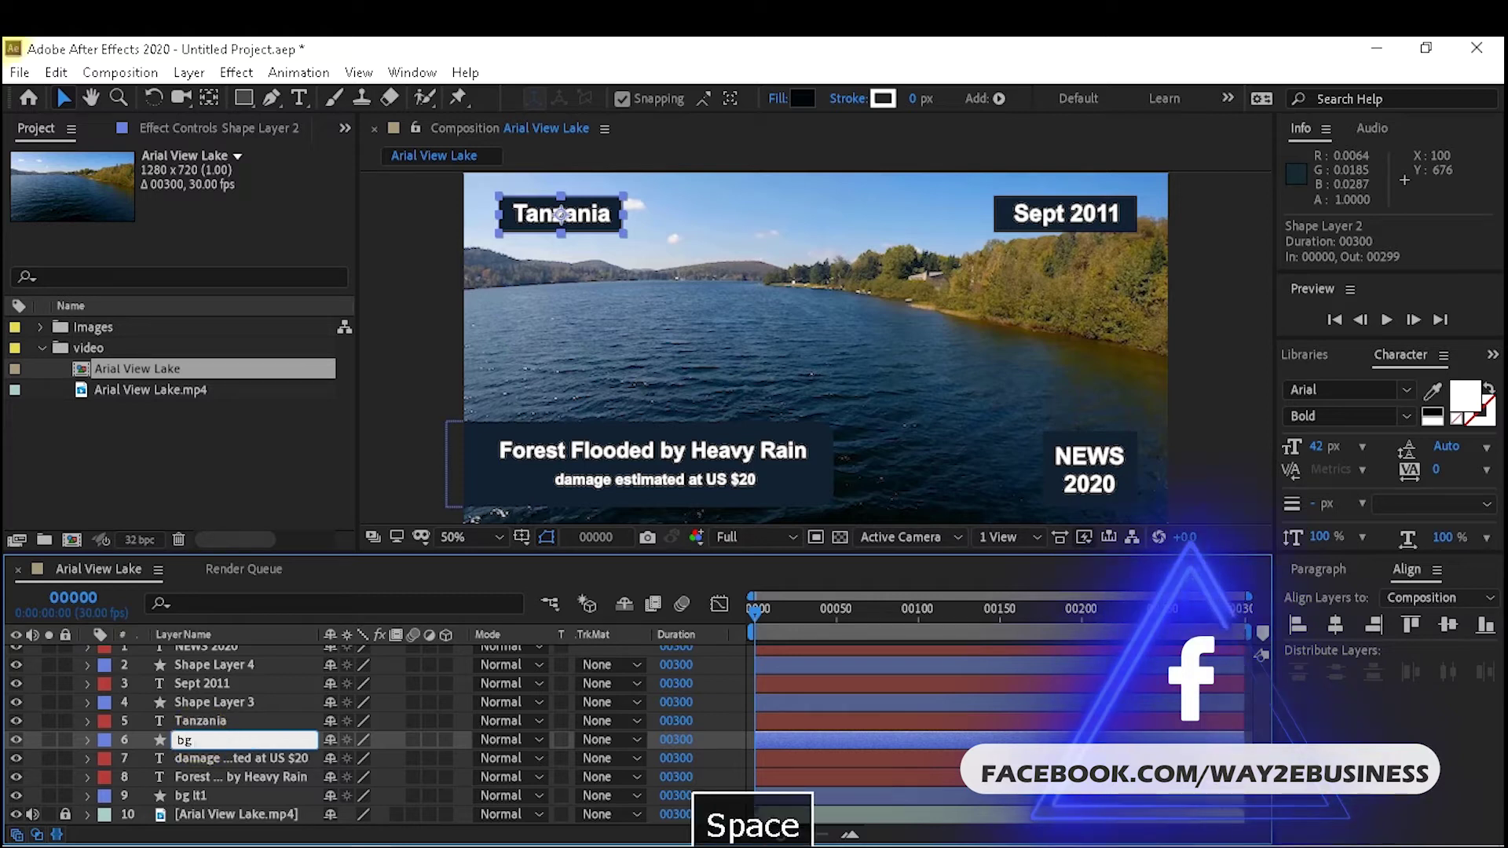
pyautogui.write('tanzania')
pyautogui.press('Return')
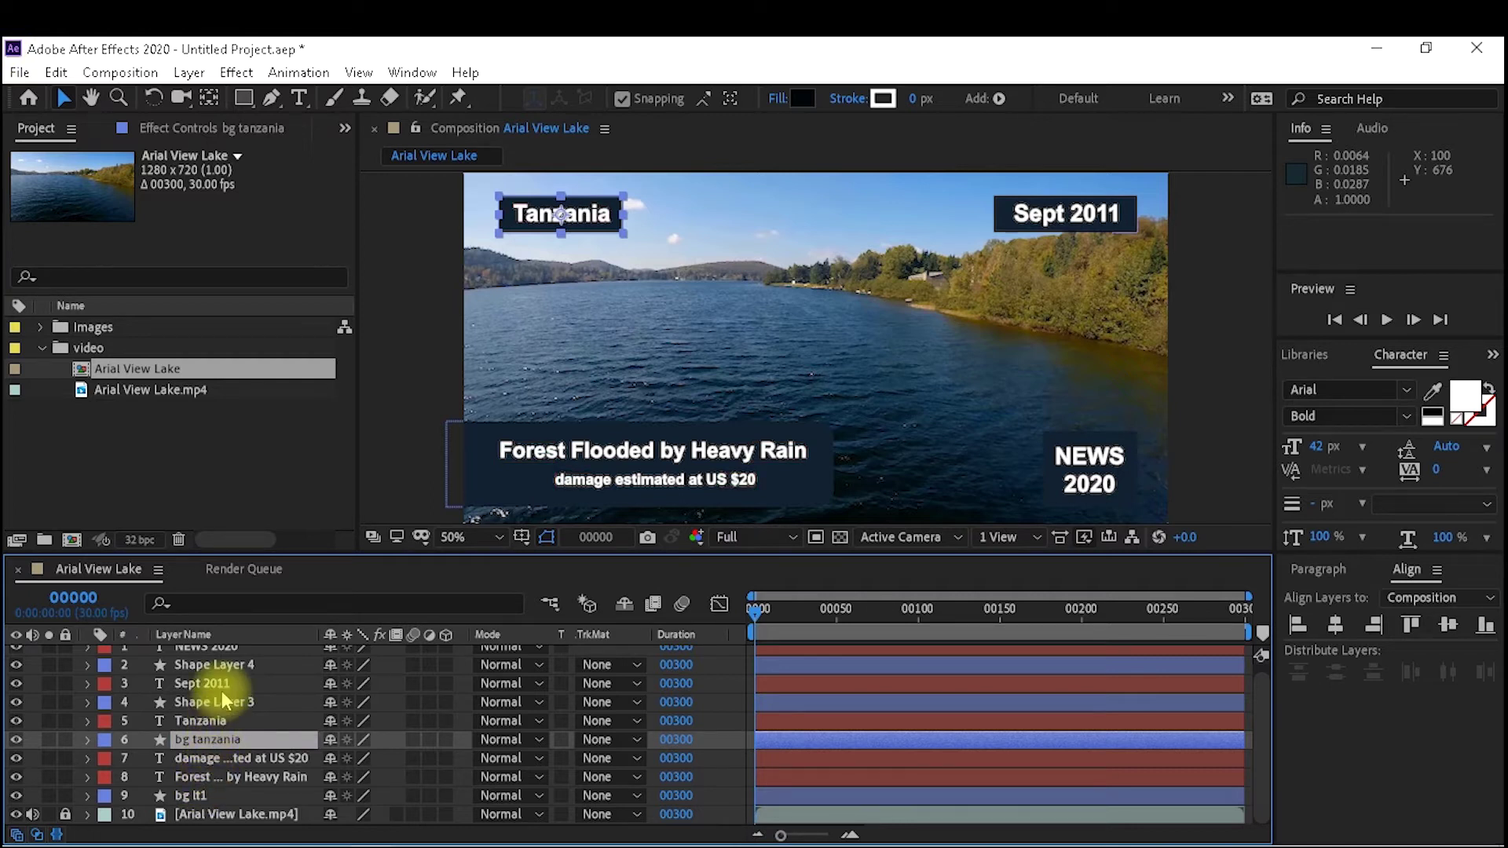
# Rename the Sept 2011 box layer to 'bg date' and Shape Layer 4 to 'bg logo'.
pyautogui.click(201, 705)
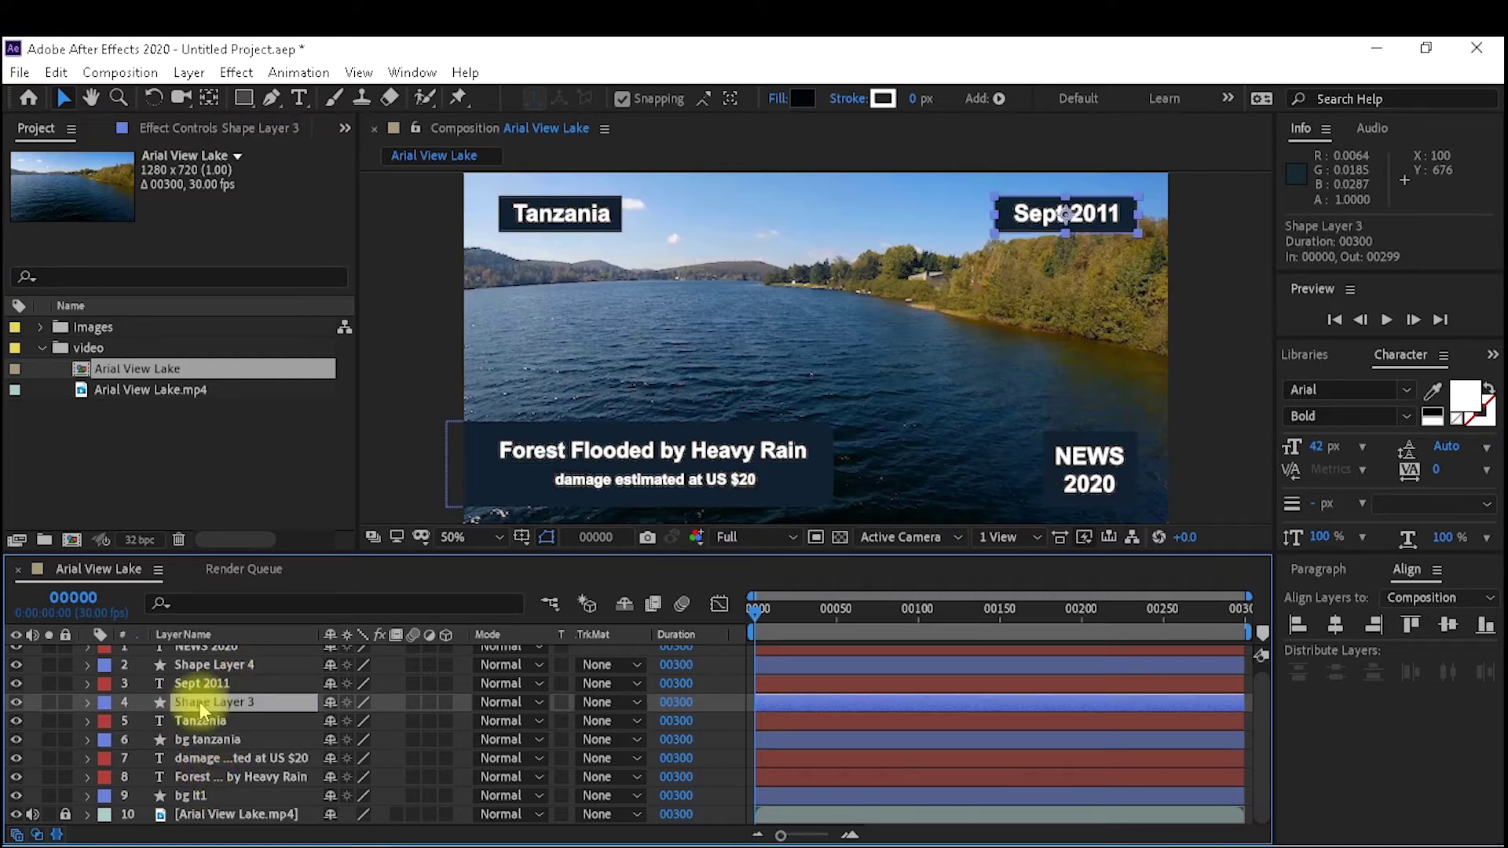
pyautogui.press('Return')
pyautogui.write('bg ')
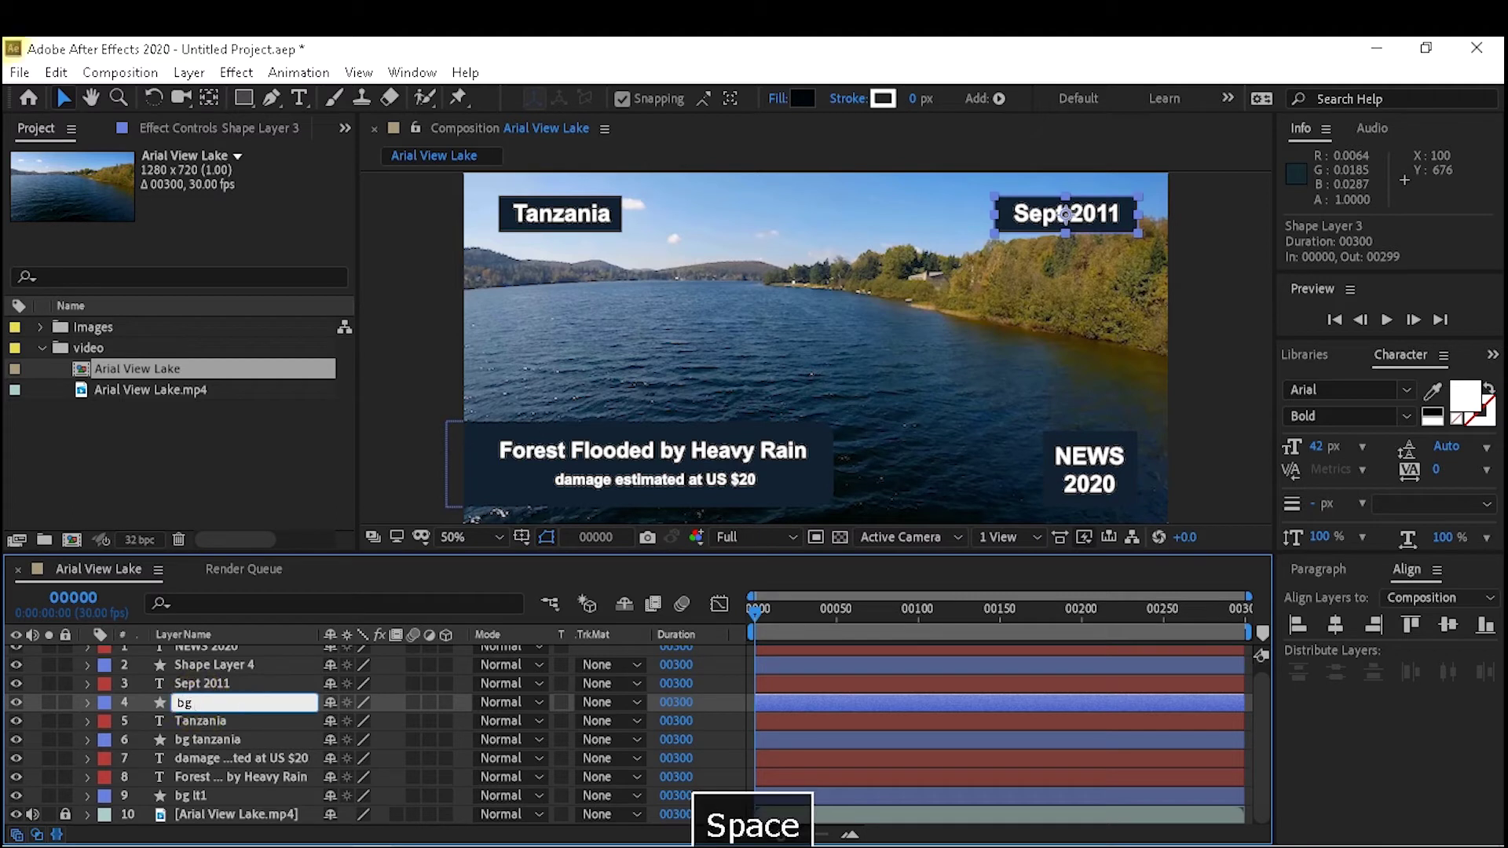
pyautogui.write('date')
pyautogui.press('Return')
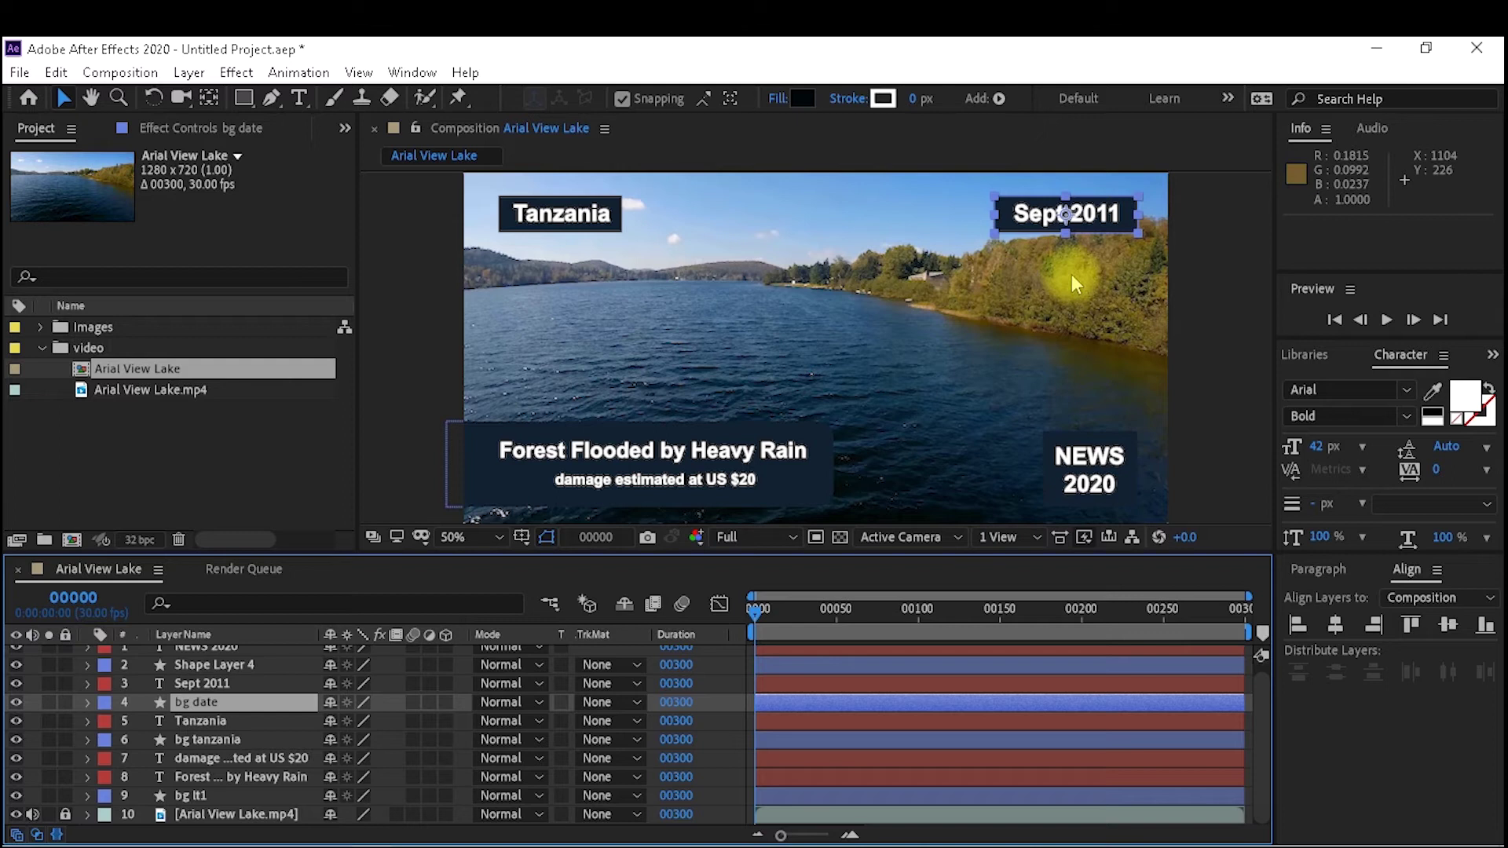
pyautogui.click(216, 667)
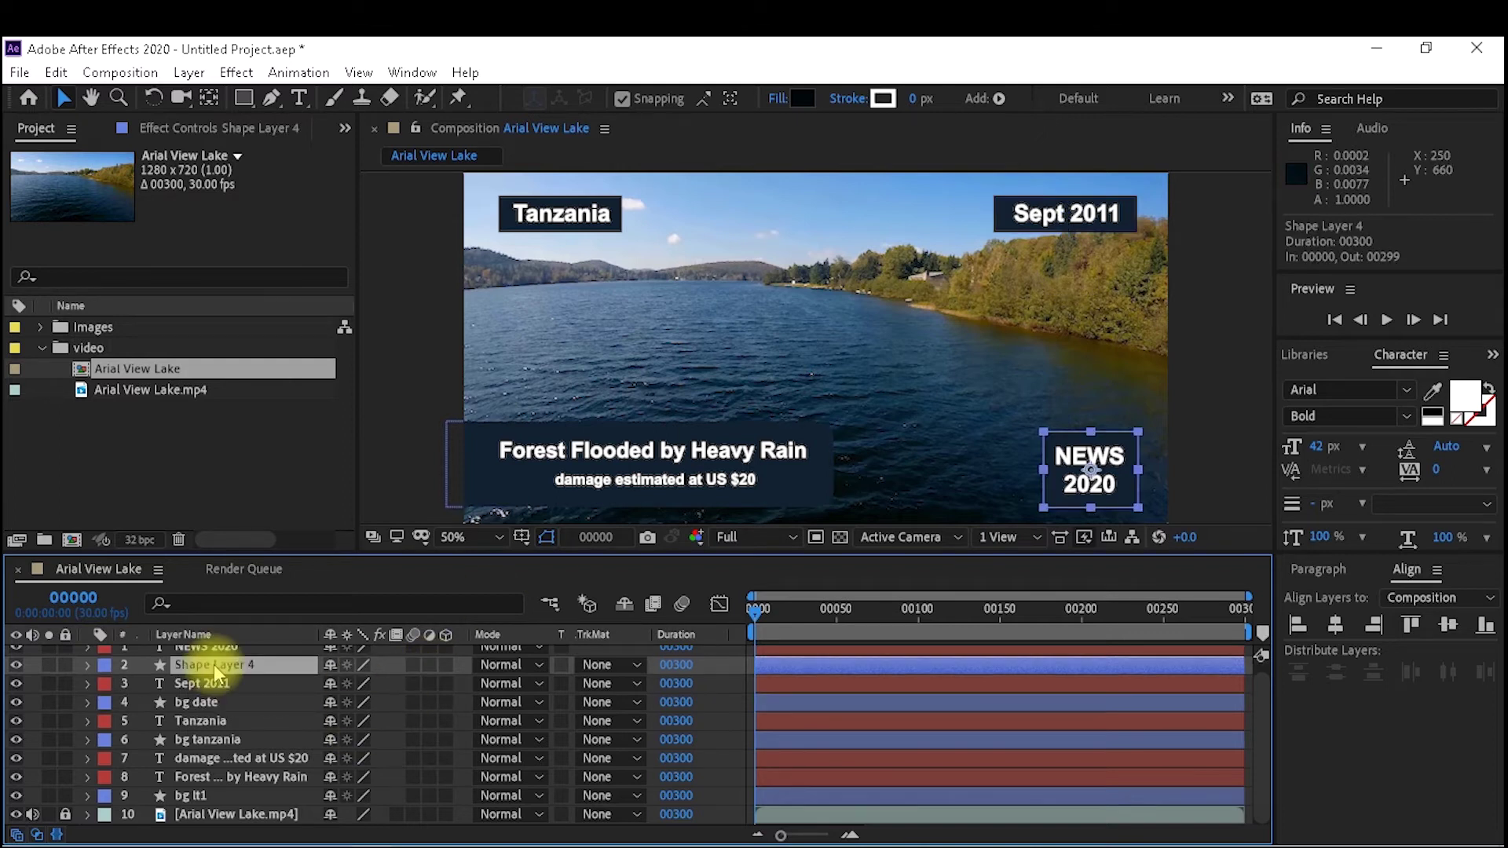
pyautogui.press('Return')
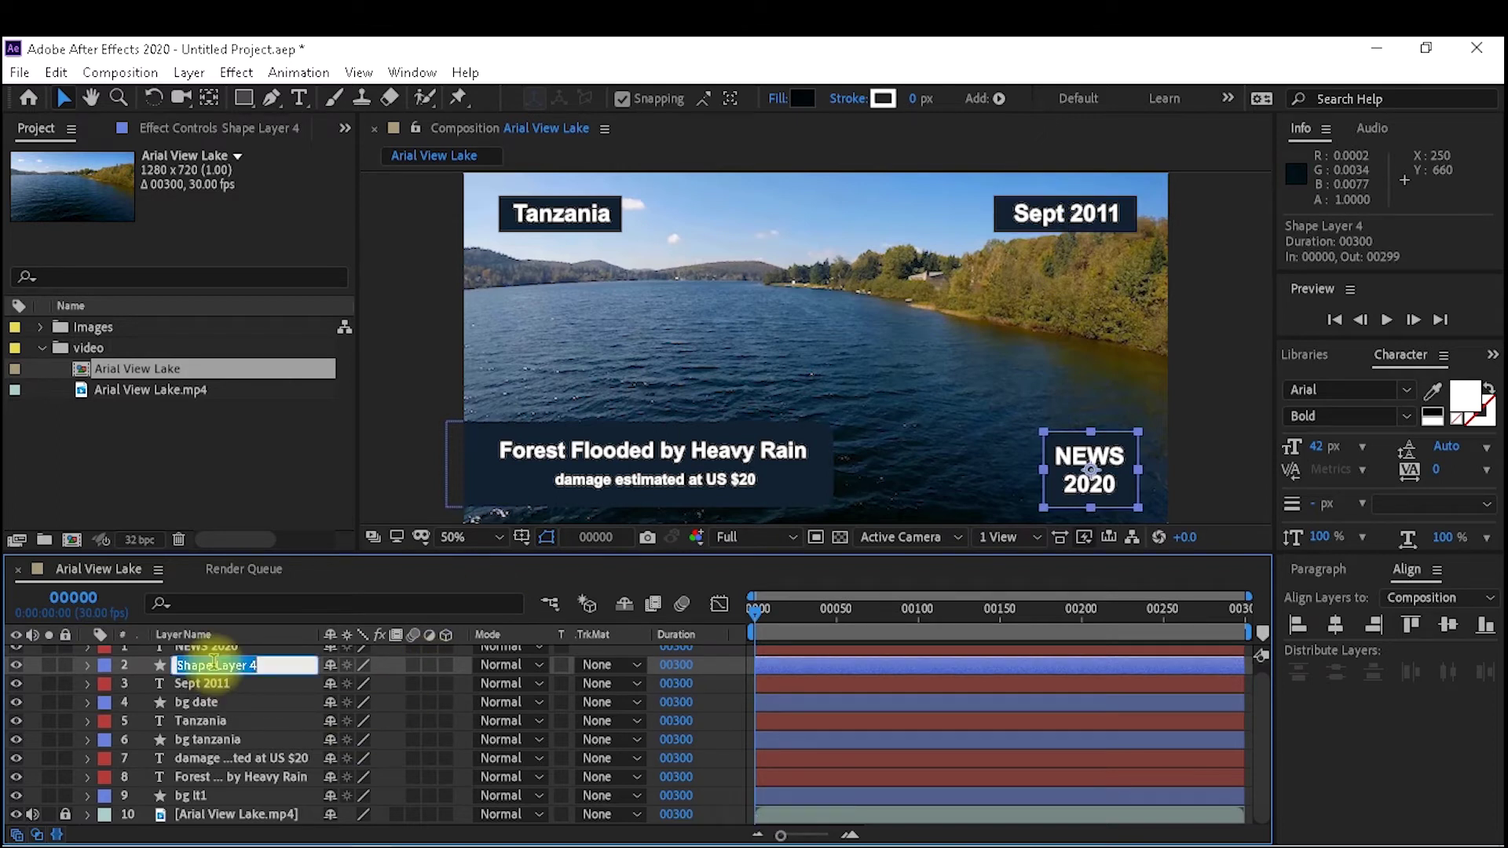
pyautogui.write('b')
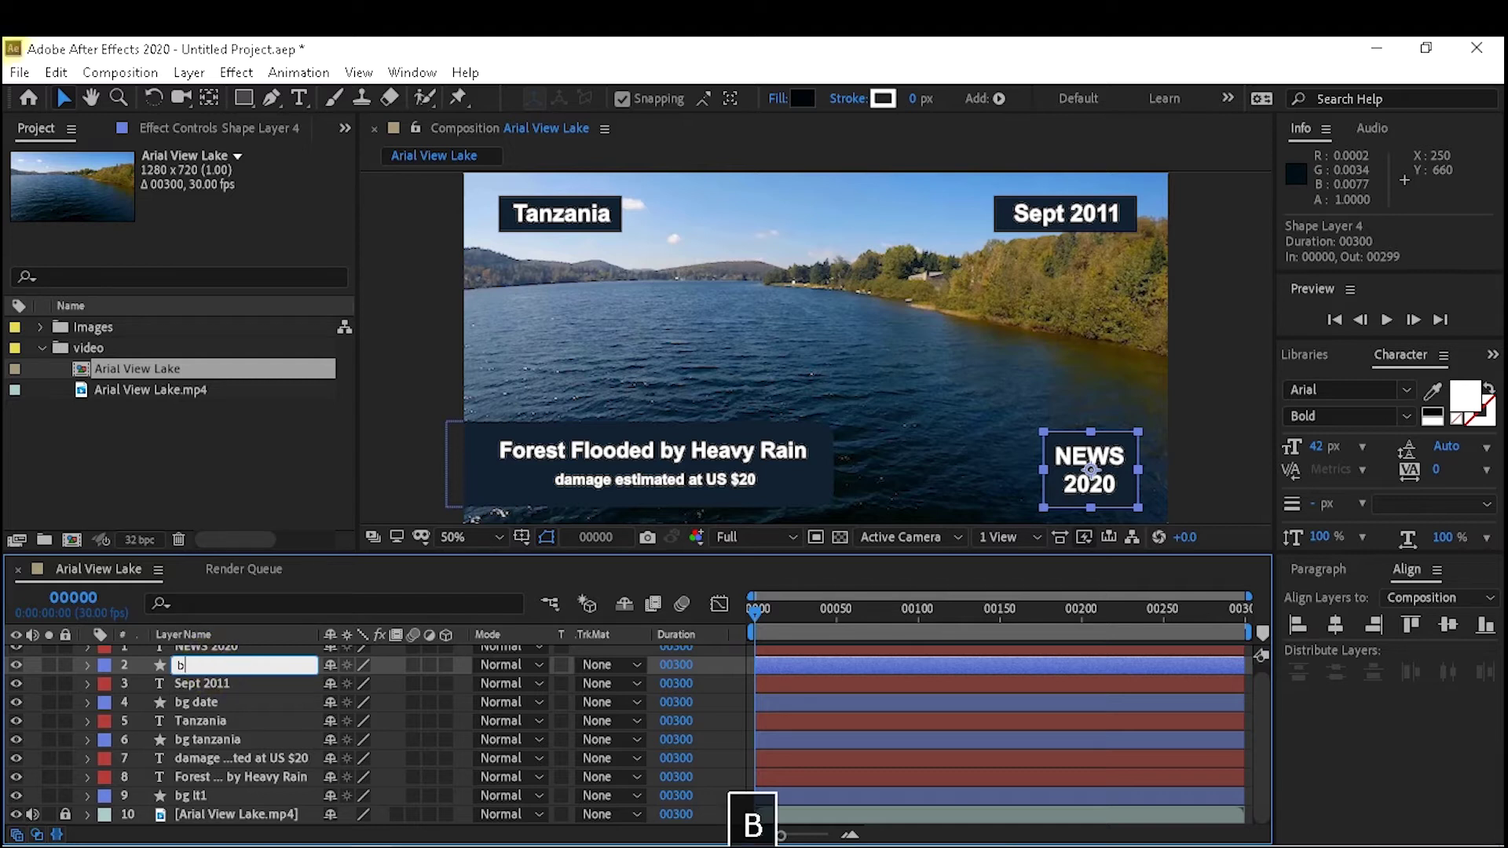
pyautogui.write('g logo')
pyautogui.click(372, 729)
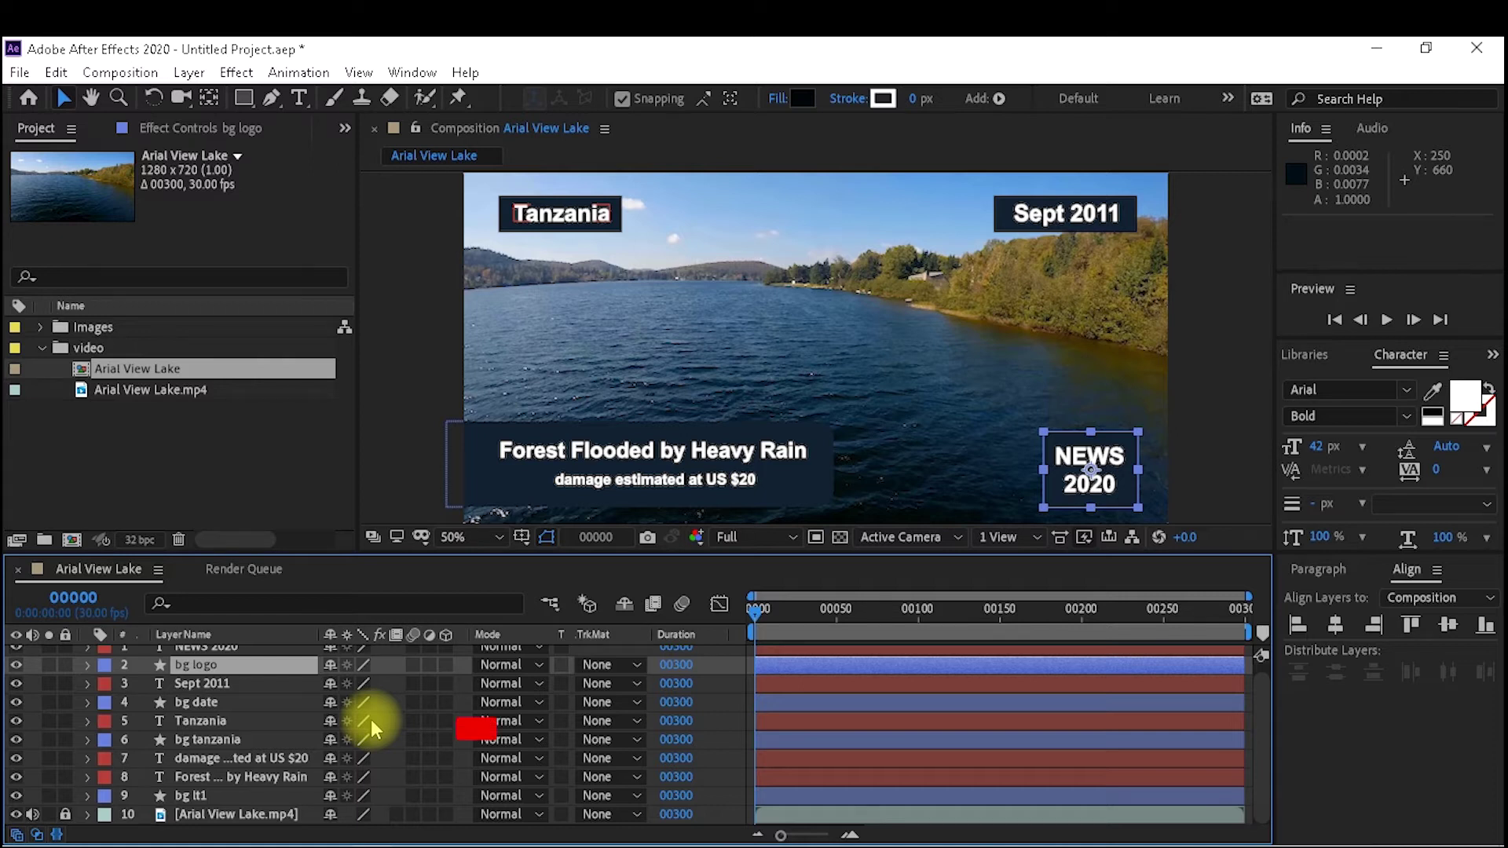
pyautogui.click(192, 796)
pyautogui.press('s')
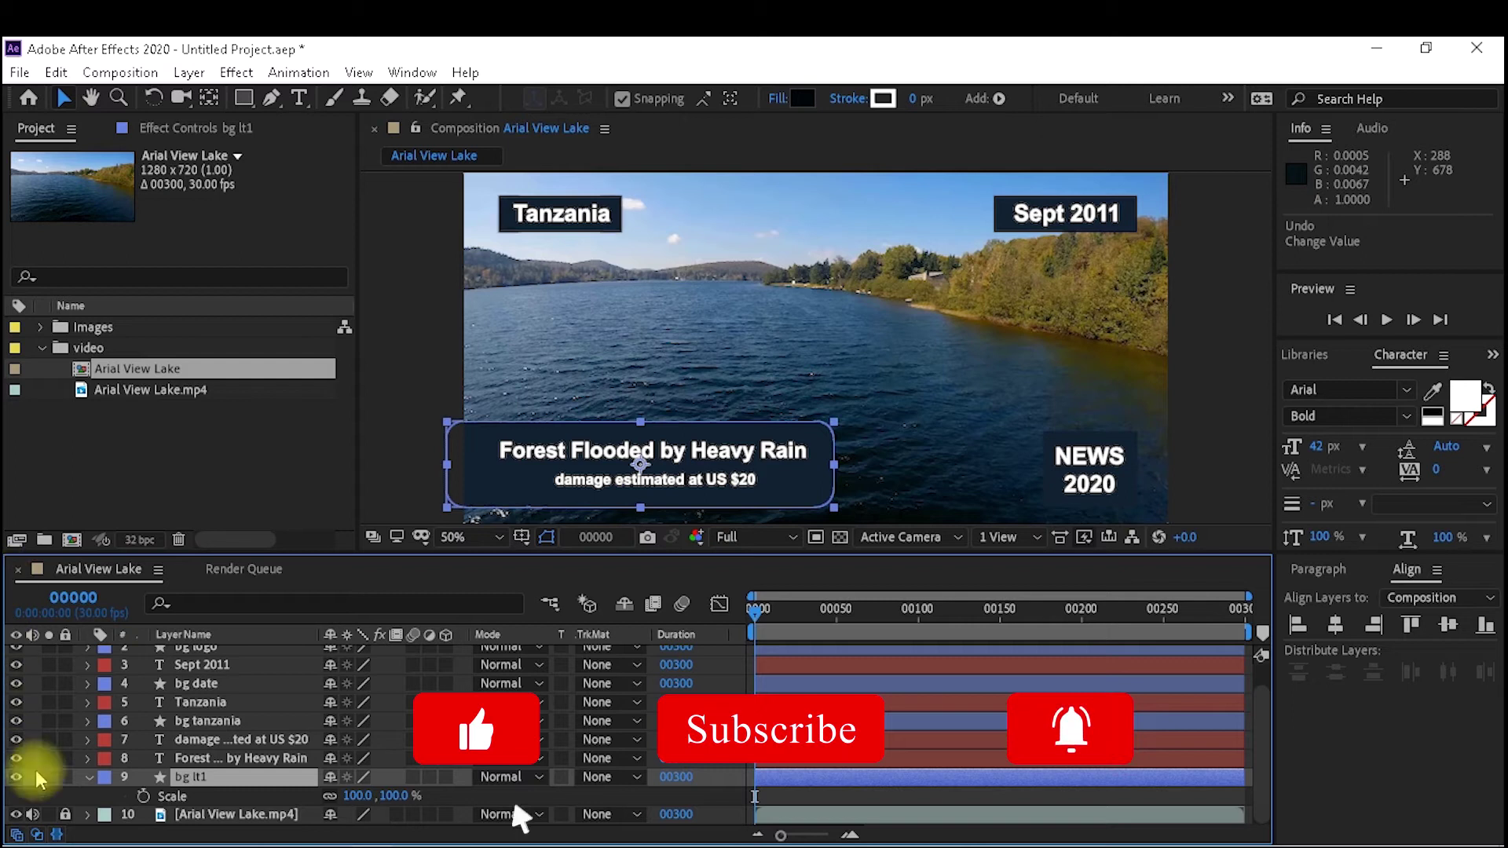
pyautogui.click(88, 786)
pyautogui.click(200, 797)
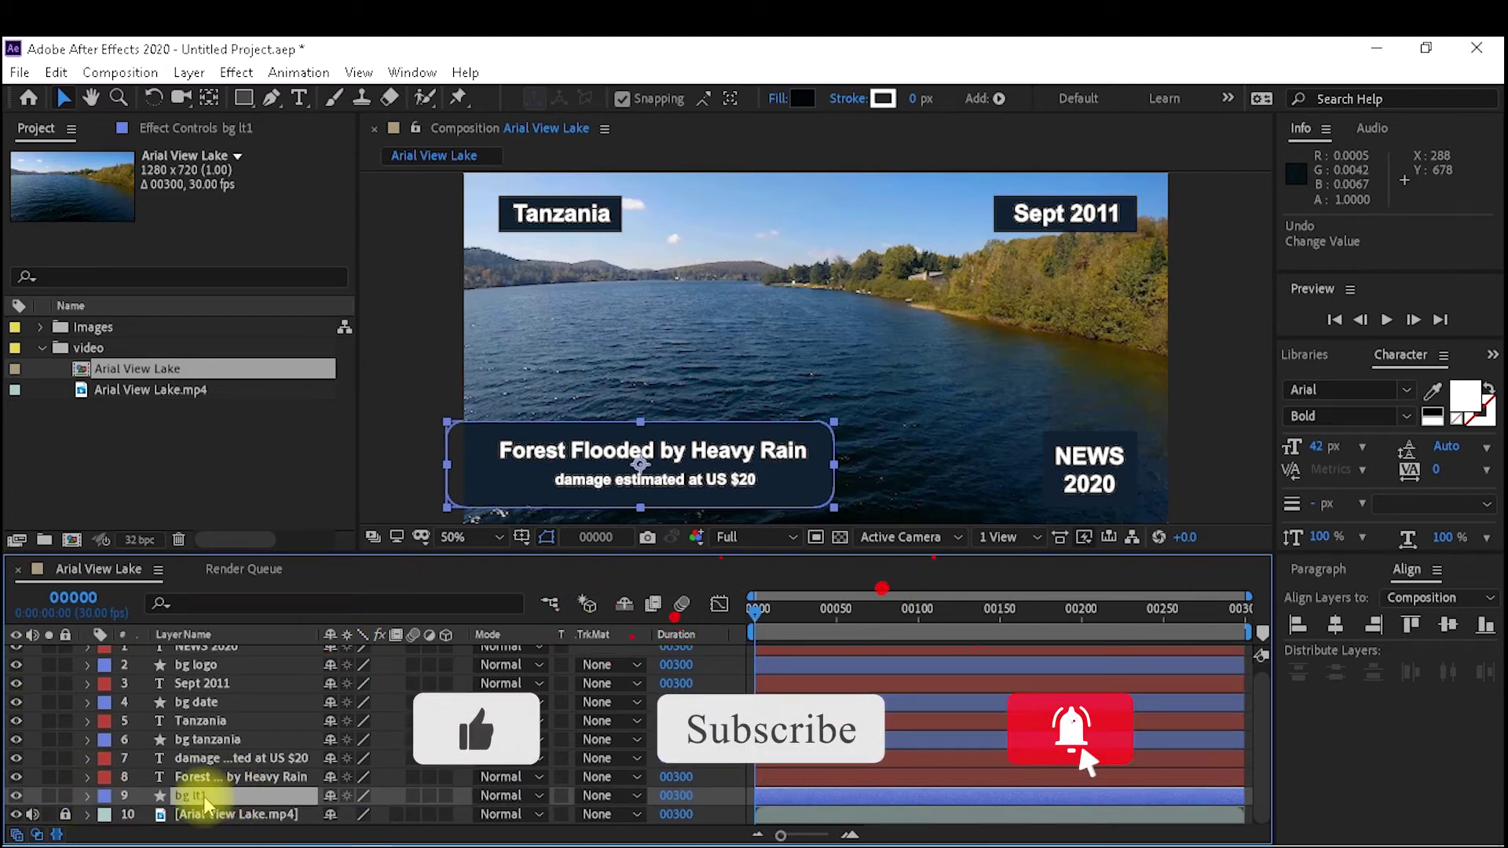
pyautogui.press('s')
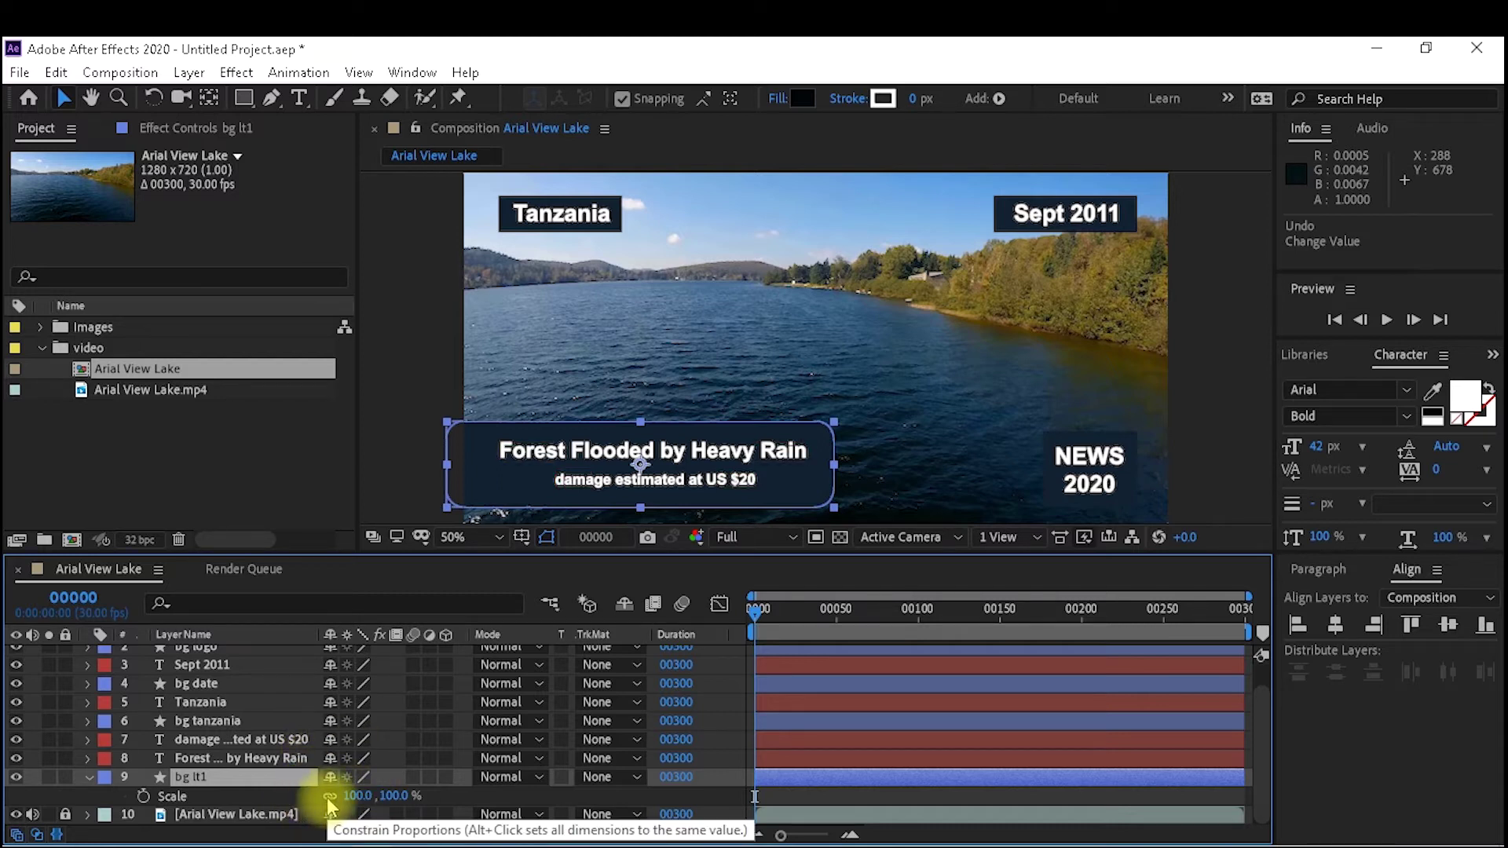
pyautogui.click(614, 227)
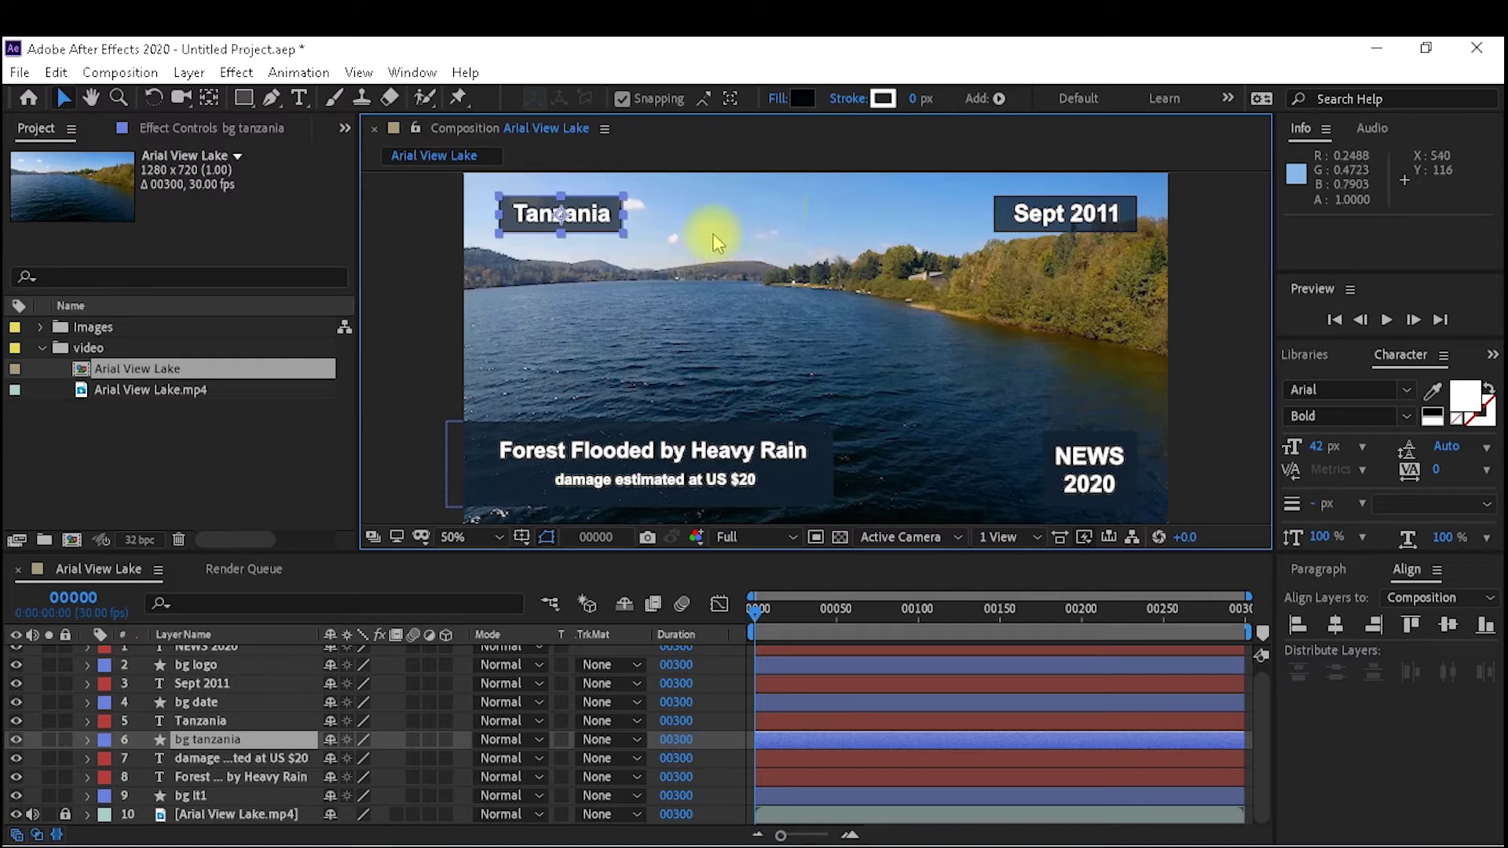
pyautogui.press('s')
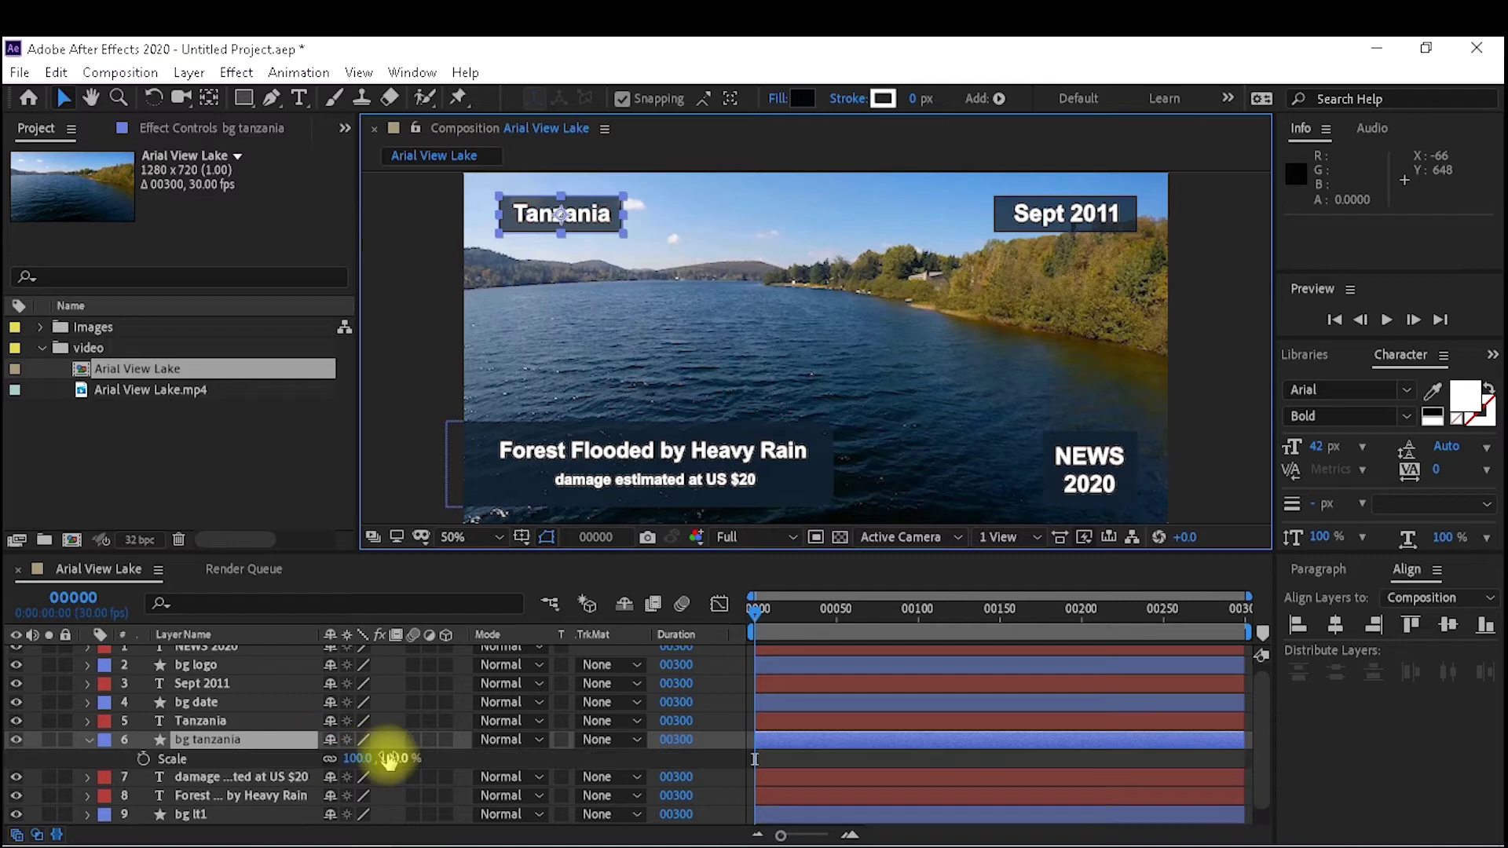
pyautogui.moveTo(388, 766)
pyautogui.mouseDown()
pyautogui.moveTo(338, 762)
pyautogui.moveTo(440, 767)
pyautogui.mouseUp()
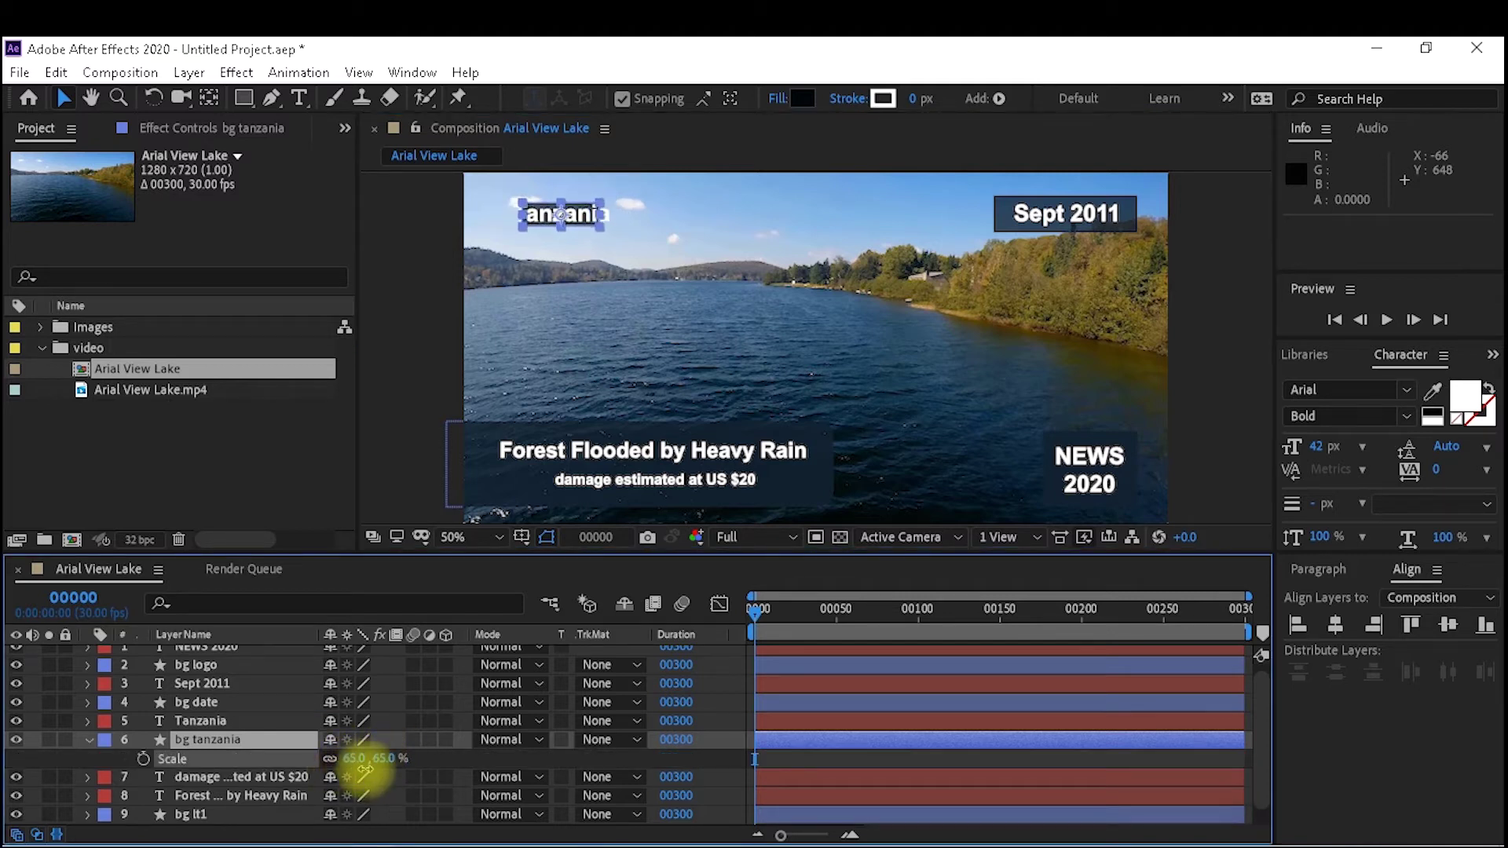
pyautogui.hotkey('ctrl', 'z')
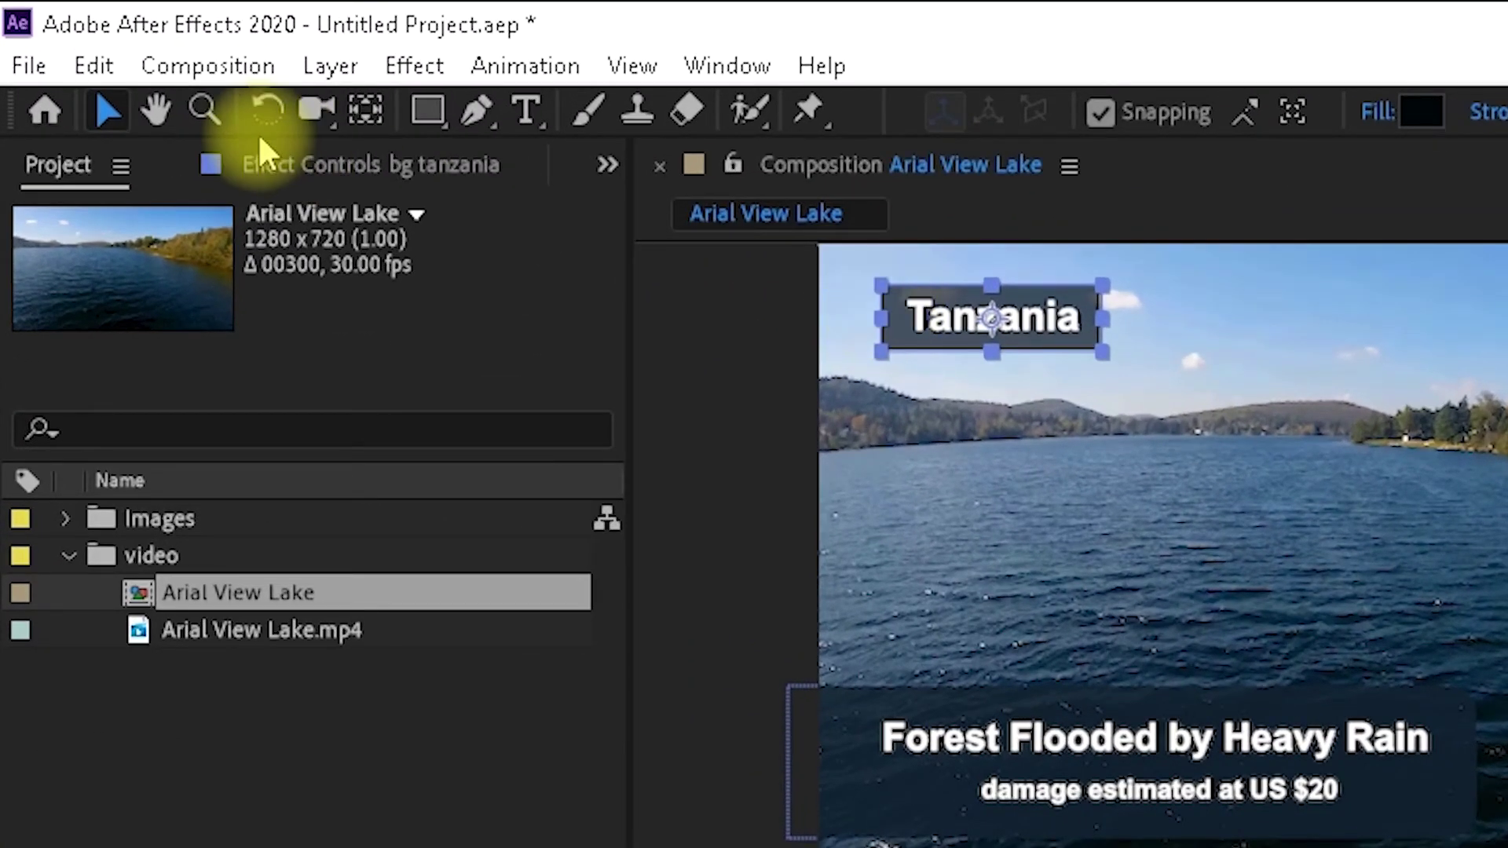
# Use the Pan Behind tool to drag the bg tanzania anchor point toward the box's left edge.
pyautogui.click(365, 110)
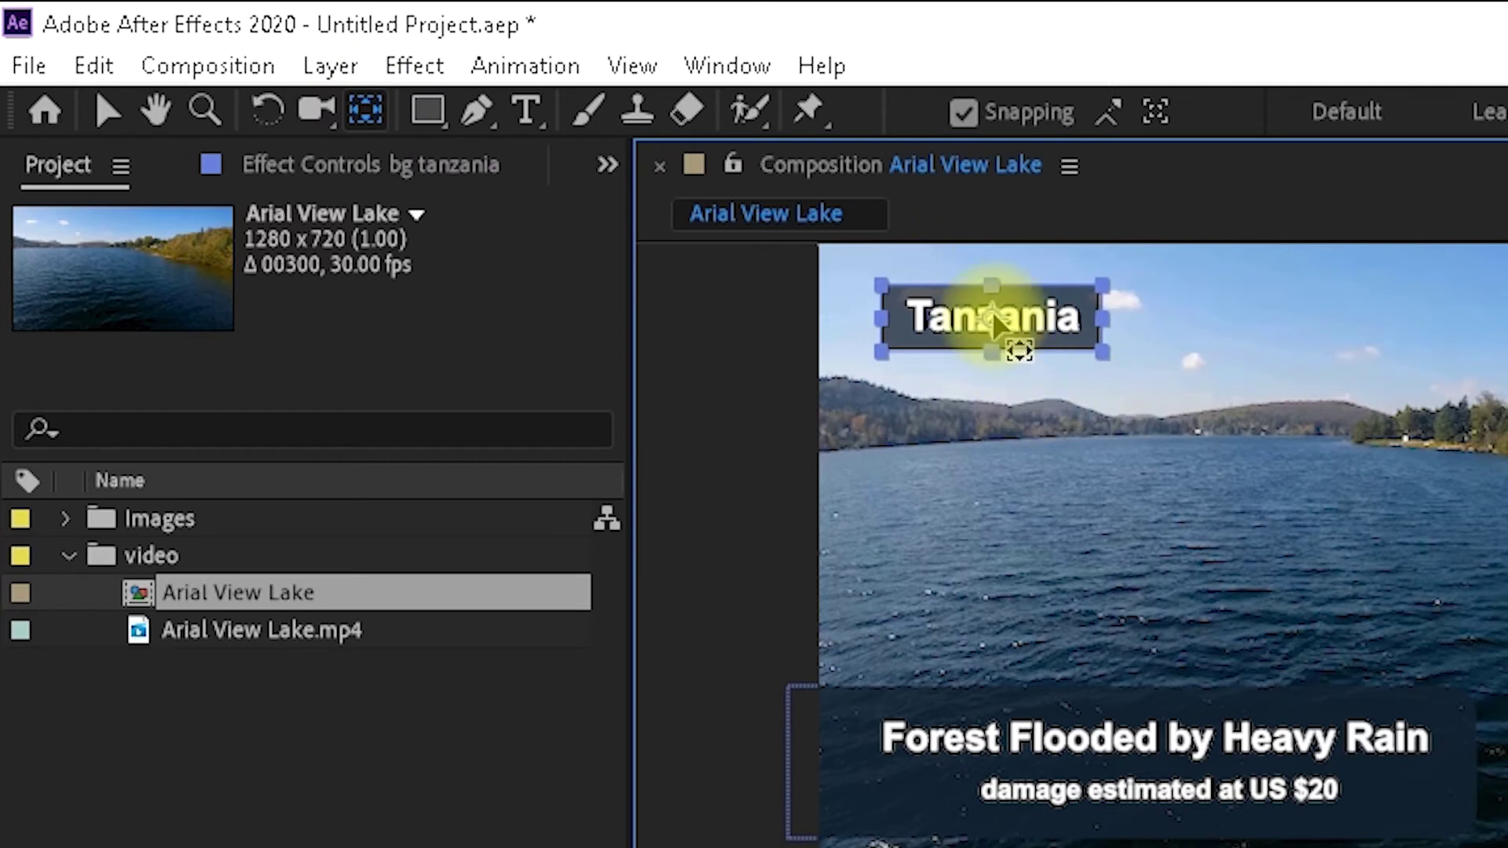
pyautogui.click(375, 116)
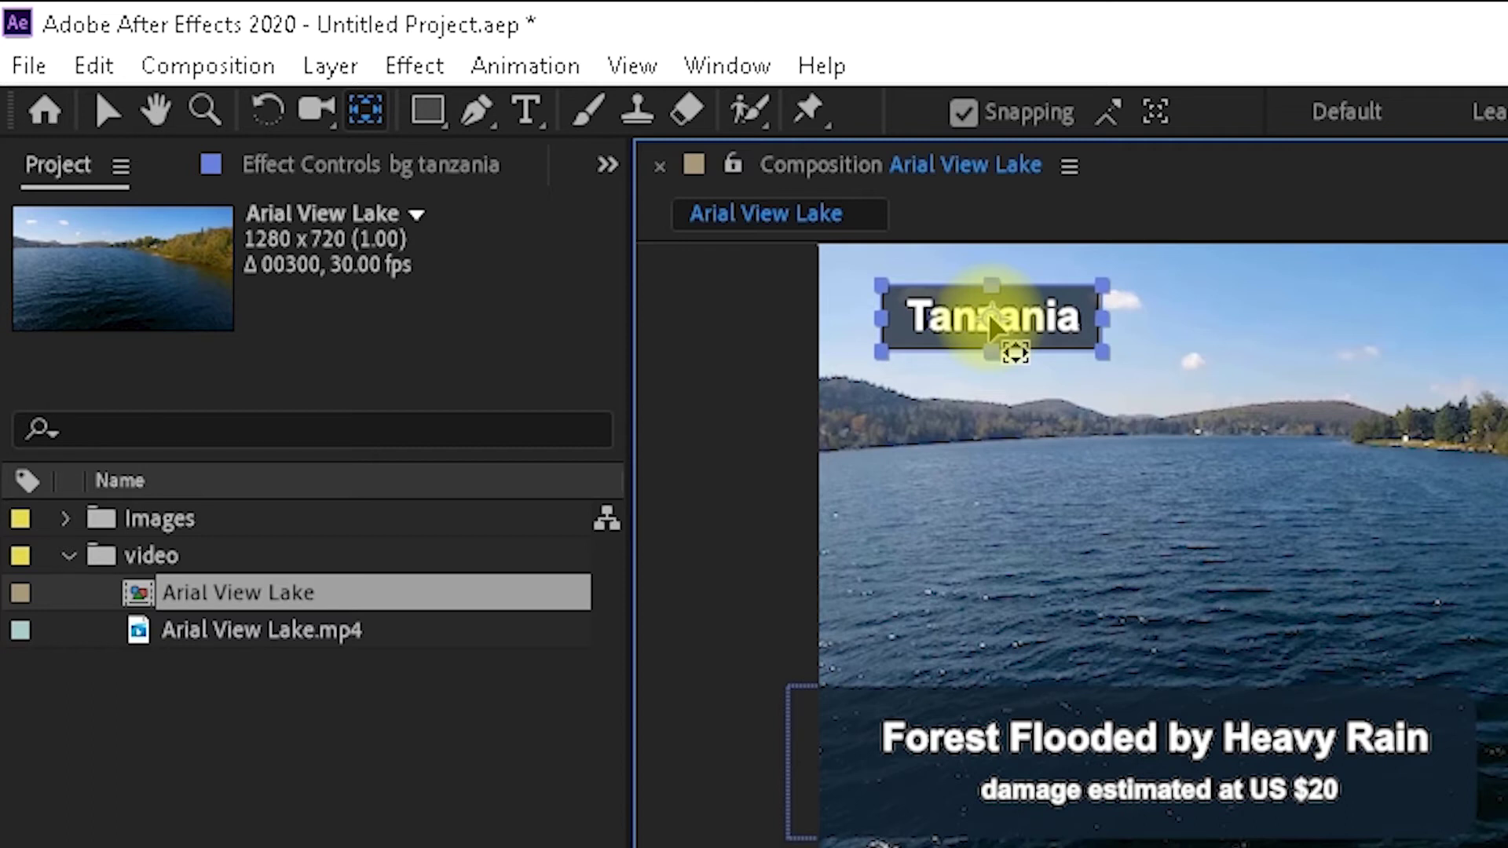
pyautogui.click(991, 325)
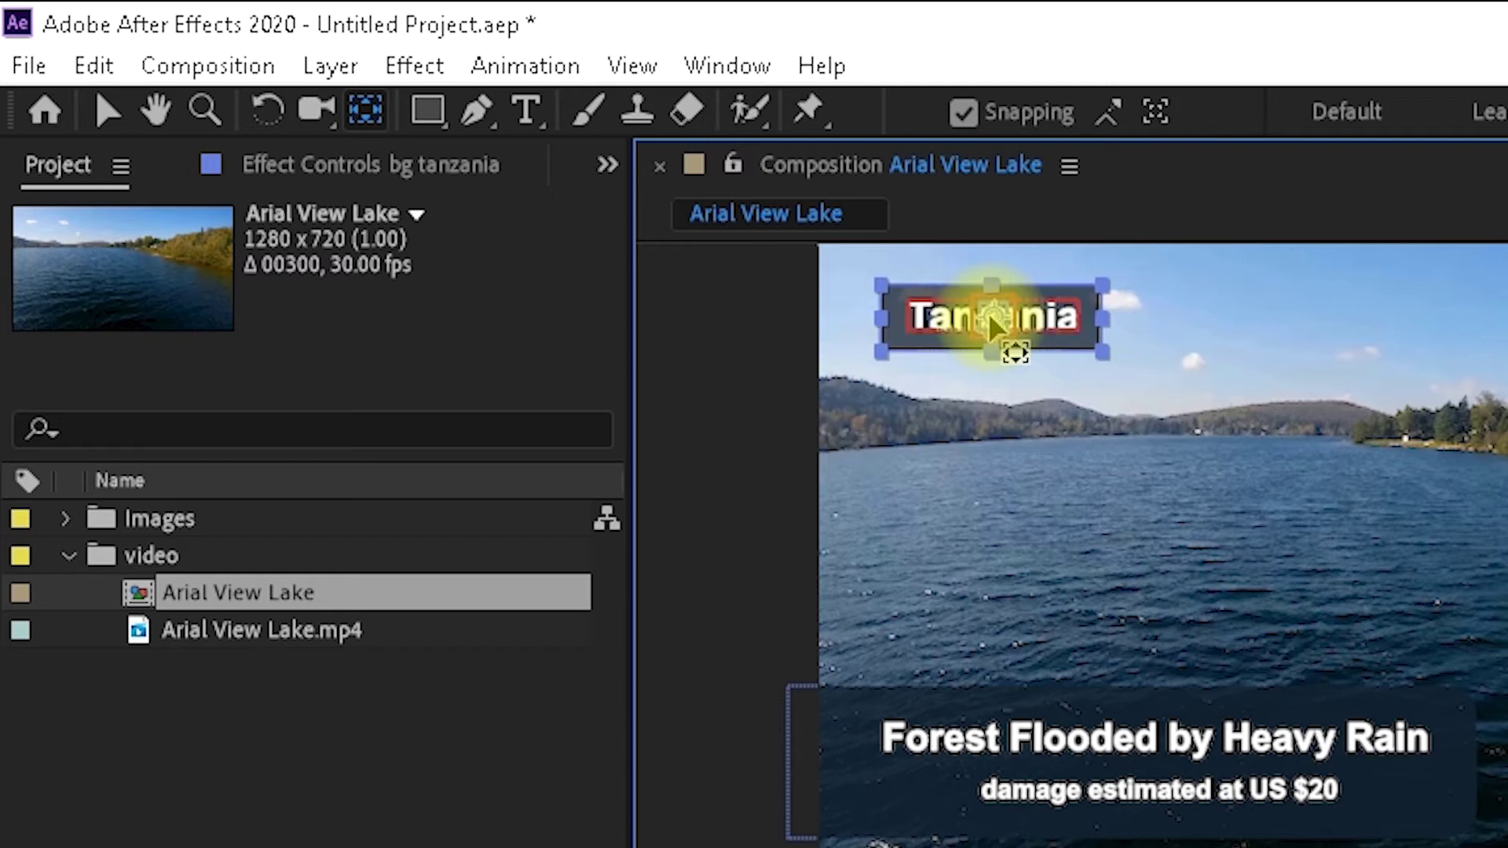
pyautogui.moveTo(990, 315); pyautogui.dragTo(875, 319)
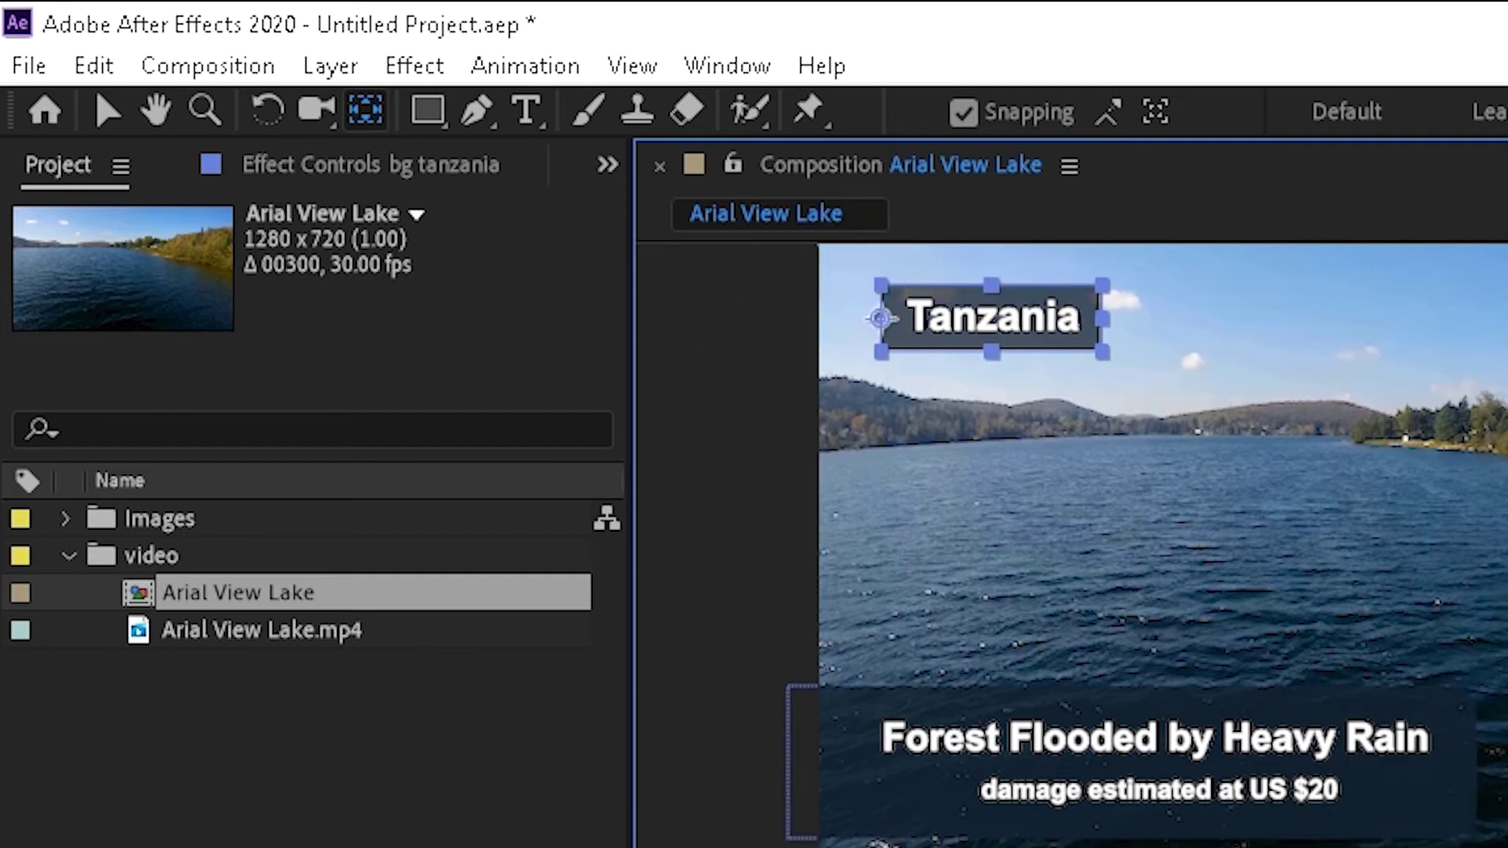
pyautogui.press('space')
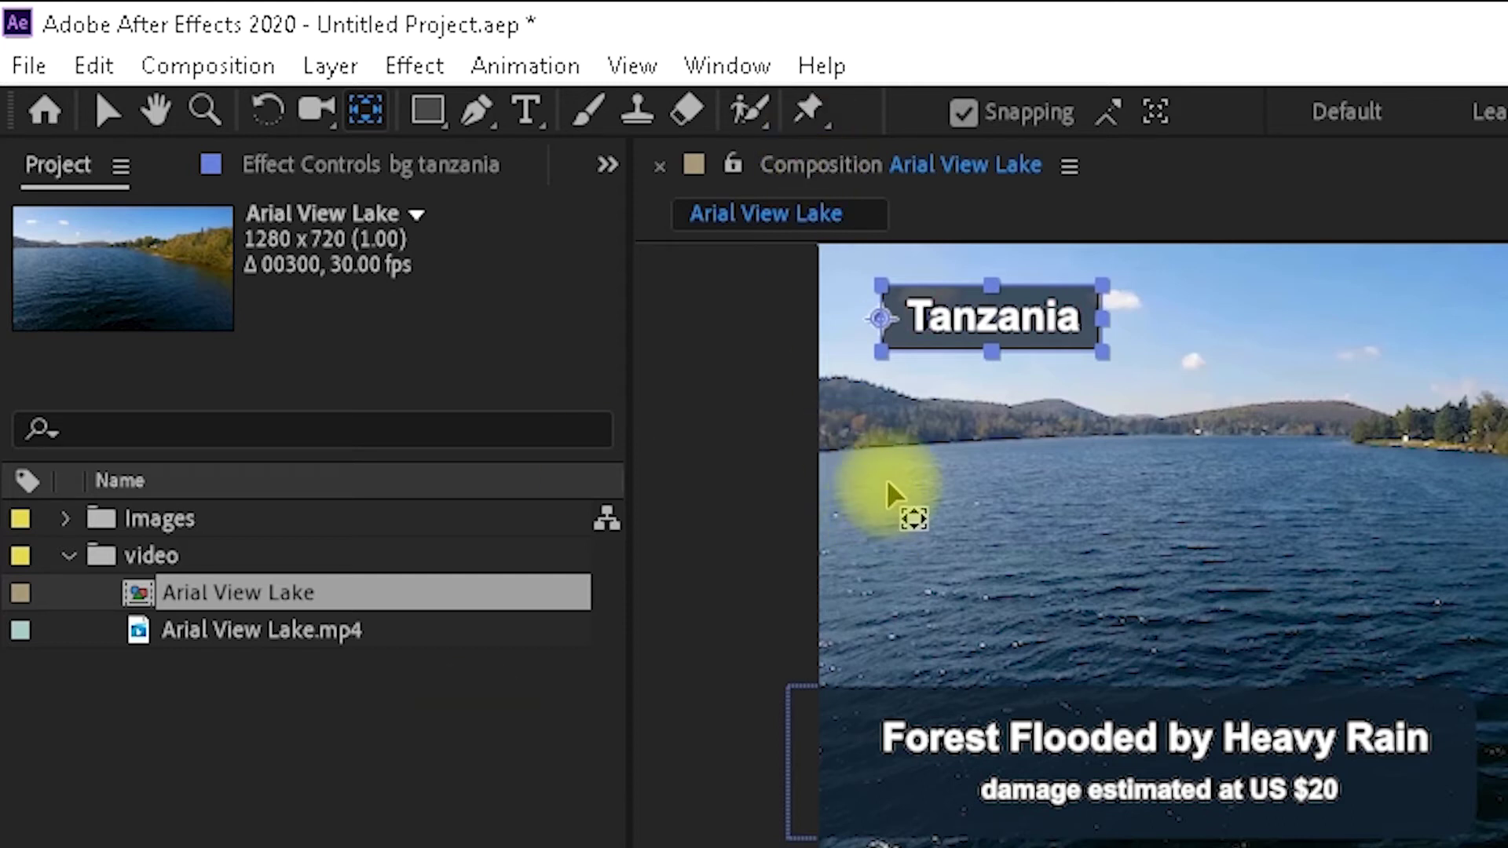
# Drag the Tanzania box's anchor point further left to the composition's left edge.
pyautogui.click(368, 112)
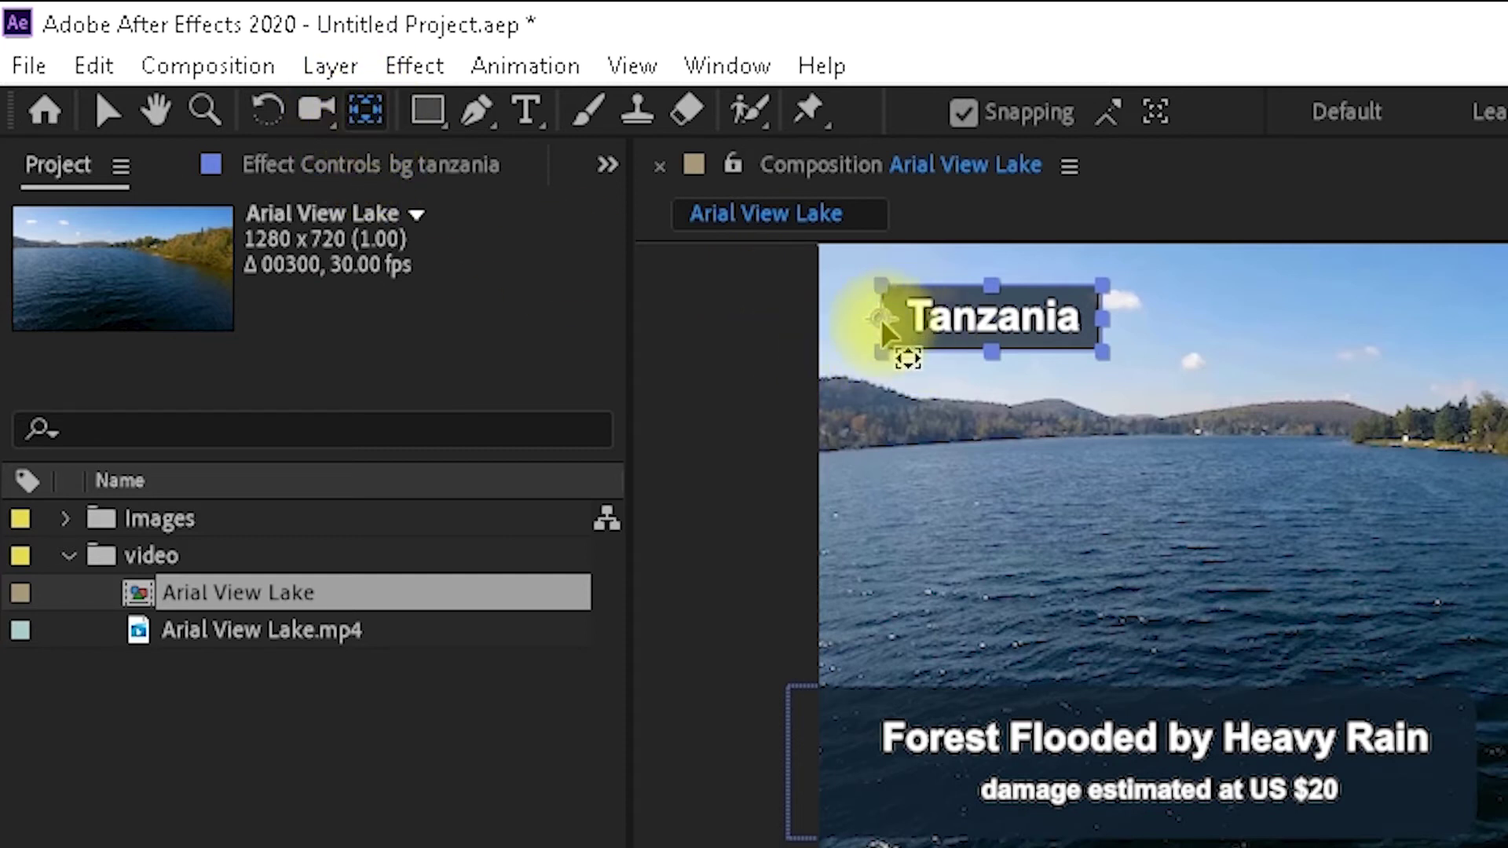
pyautogui.moveTo(881, 324); pyautogui.dragTo(886, 329)
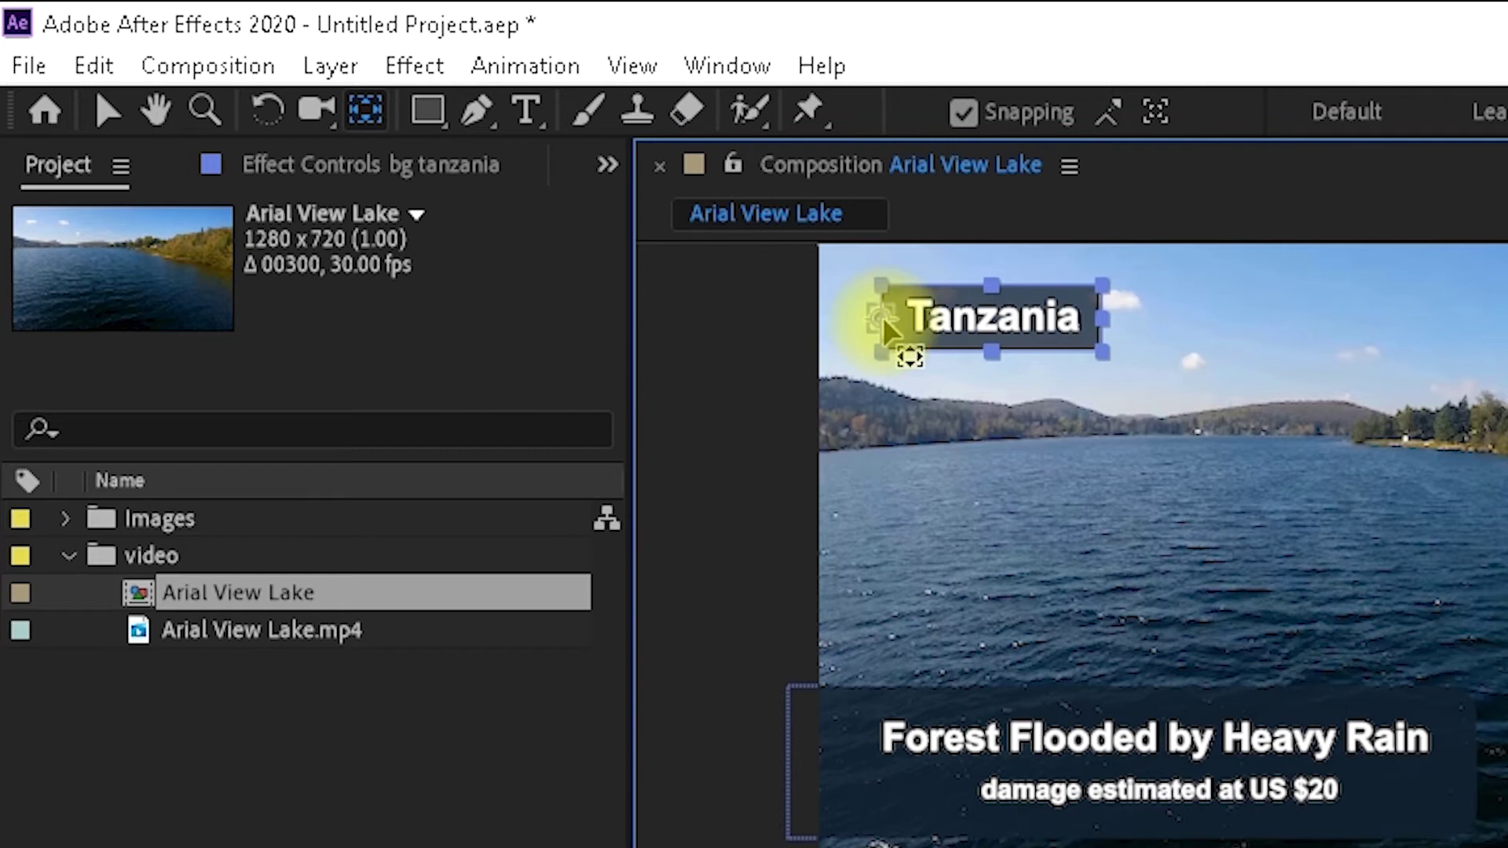
pyautogui.moveTo(886, 328); pyautogui.dragTo(819, 330)
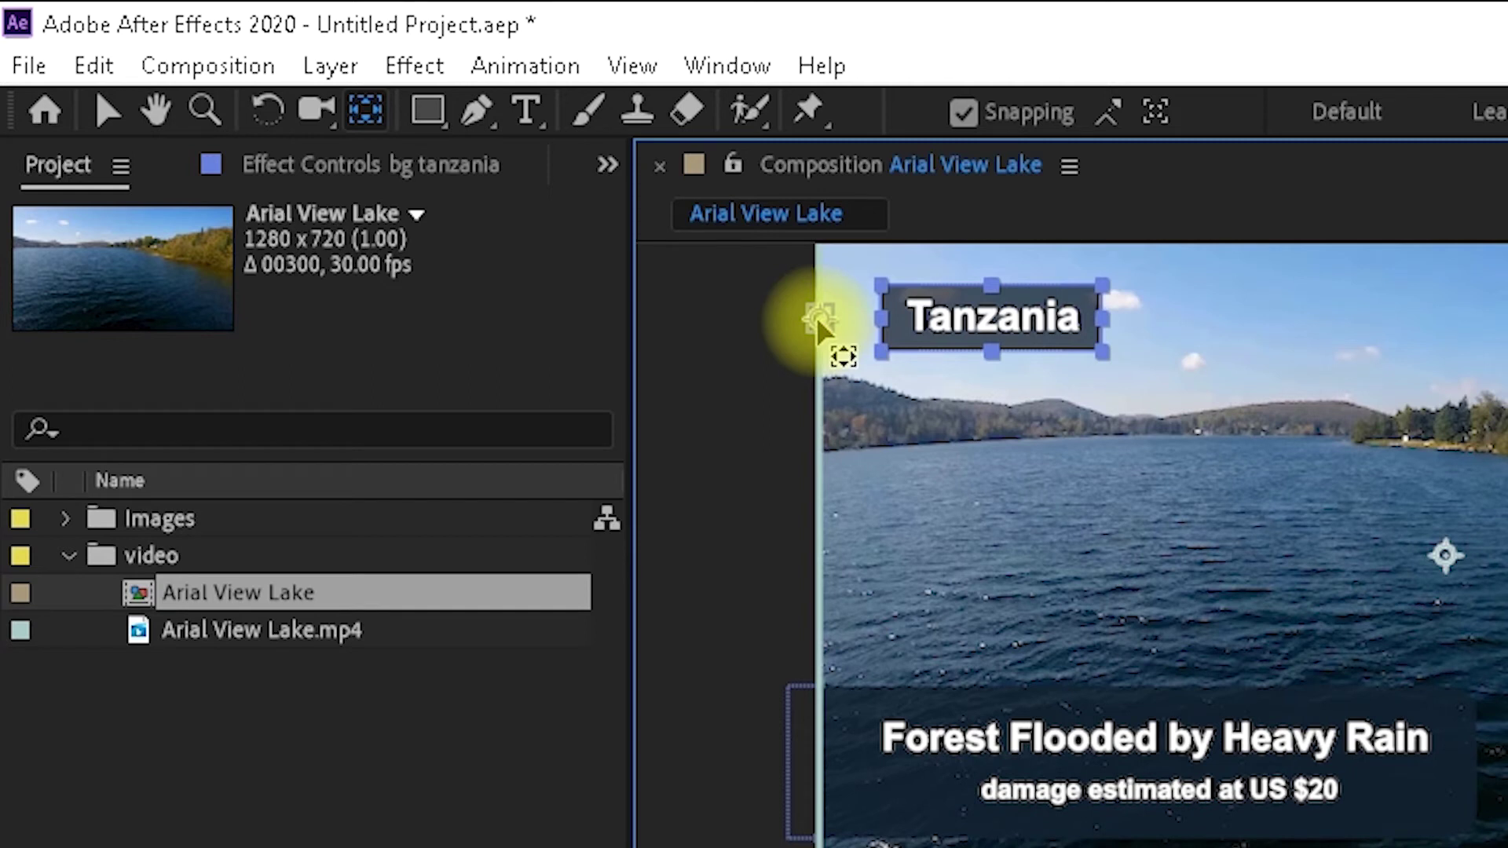
pyautogui.moveTo(819, 329); pyautogui.dragTo(819, 322)
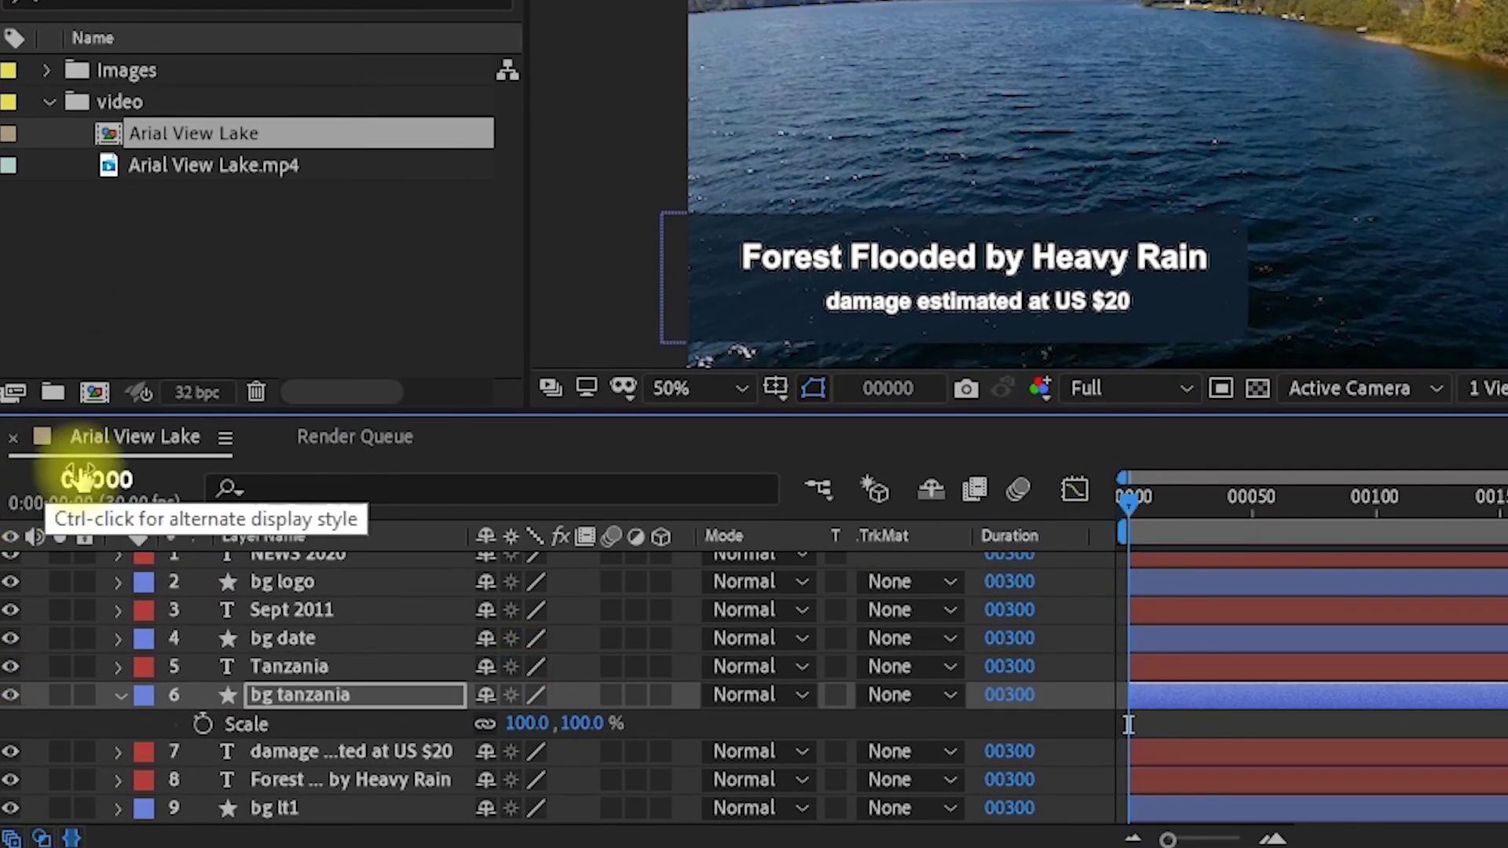
# Keyframe the Tanzania box's Scale at 100% on frame 15 and 0% on frame 0, then preview.
pyautogui.click(86, 477)
pyautogui.write('15')
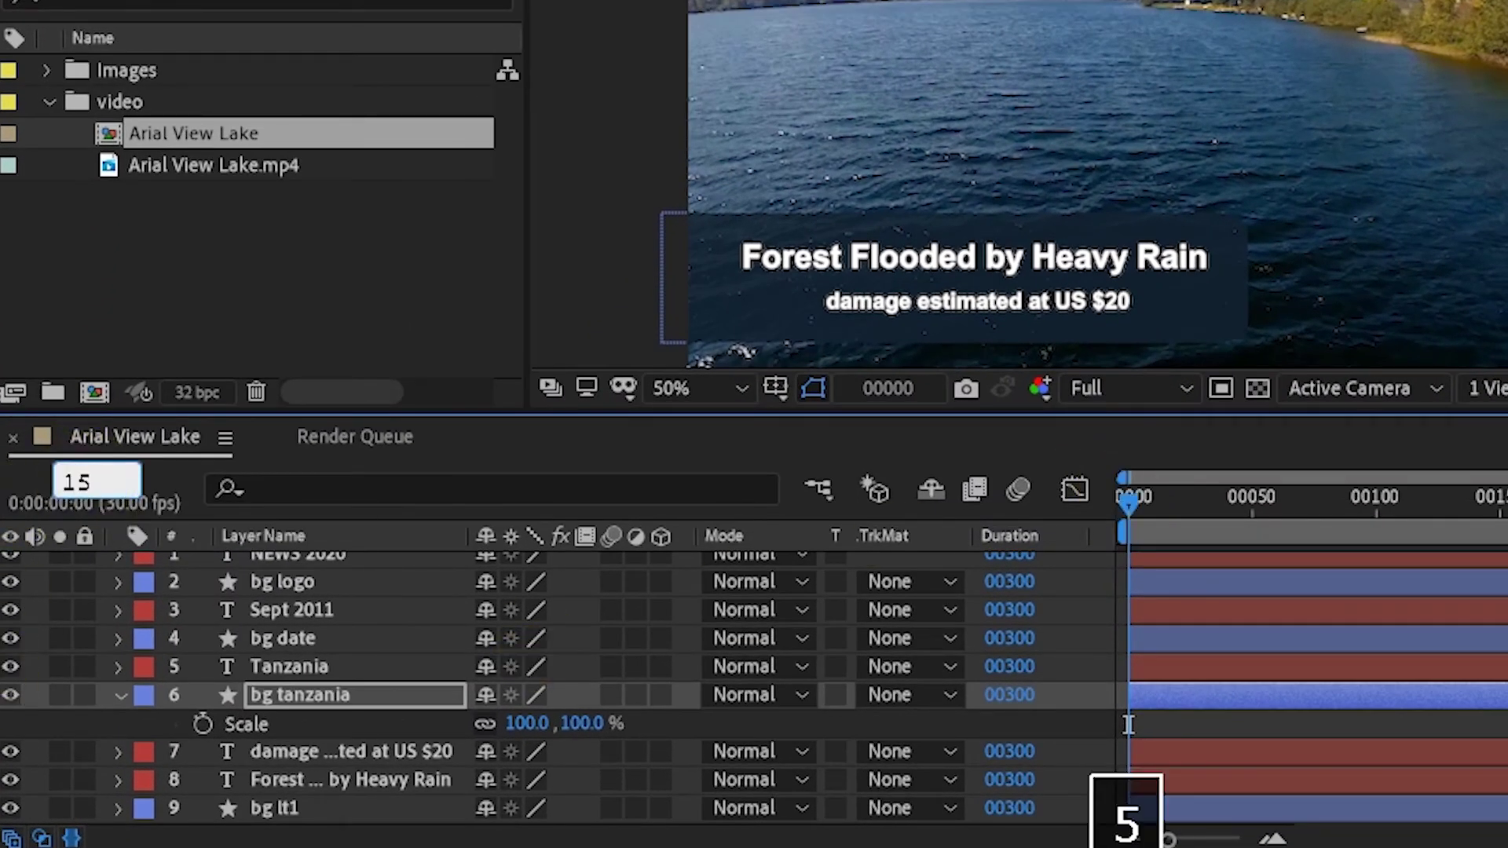
pyautogui.press('Return')
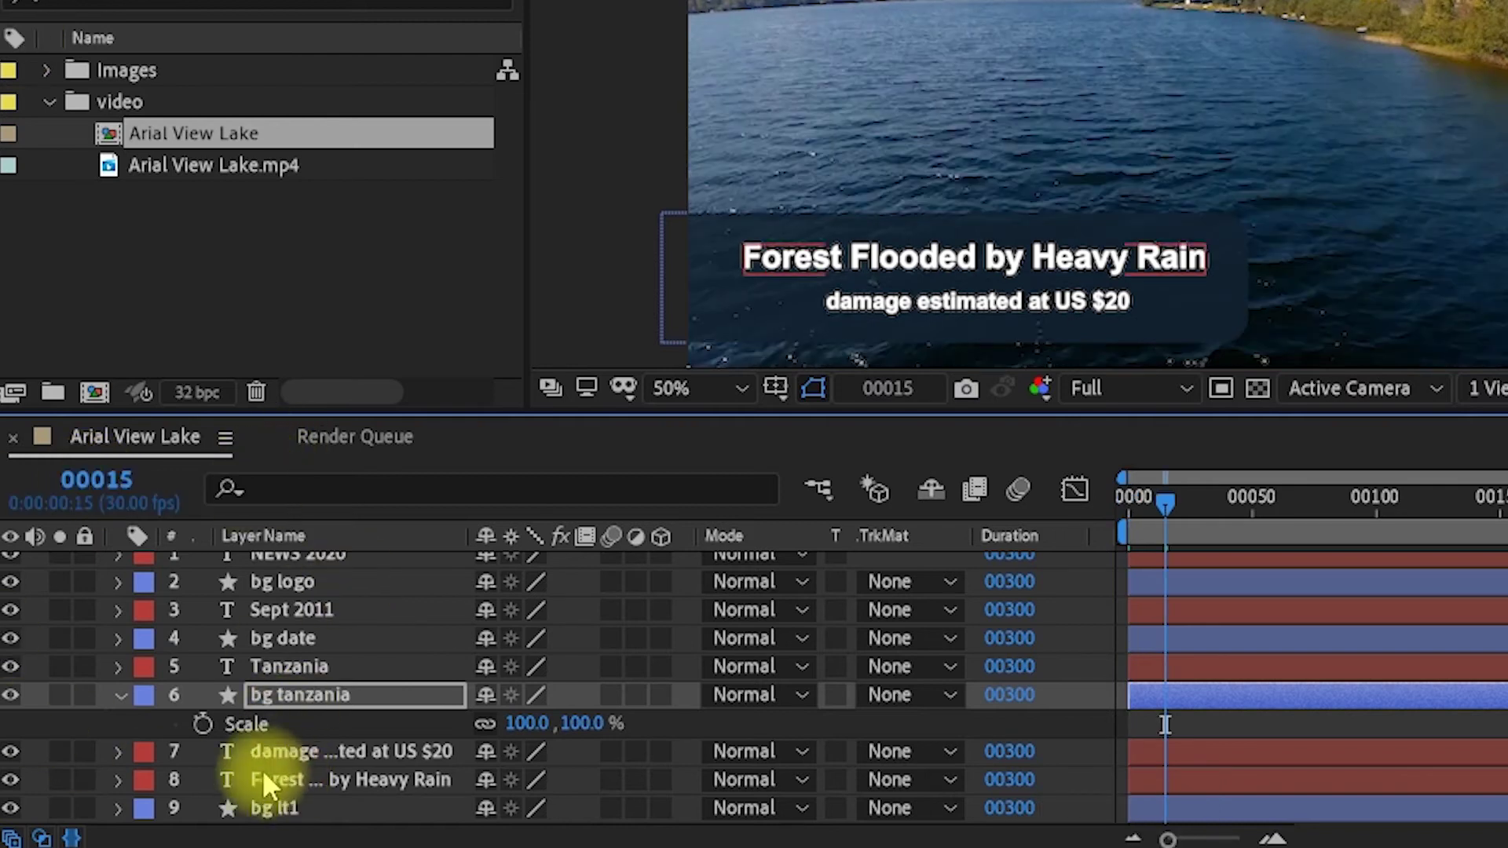
pyautogui.click(203, 724)
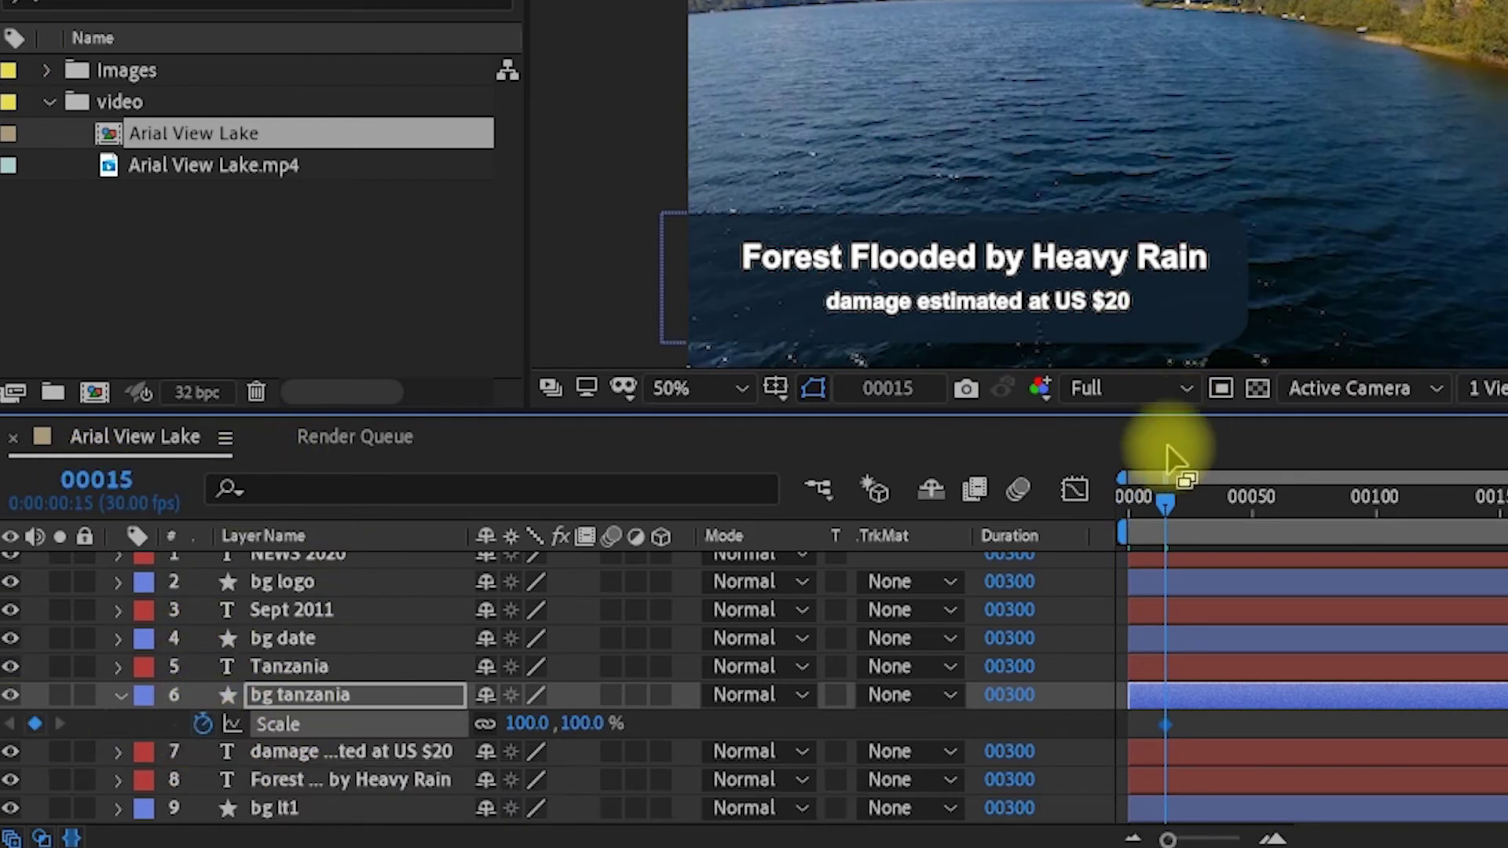
pyautogui.moveTo(1163, 500); pyautogui.dragTo(1095, 506)
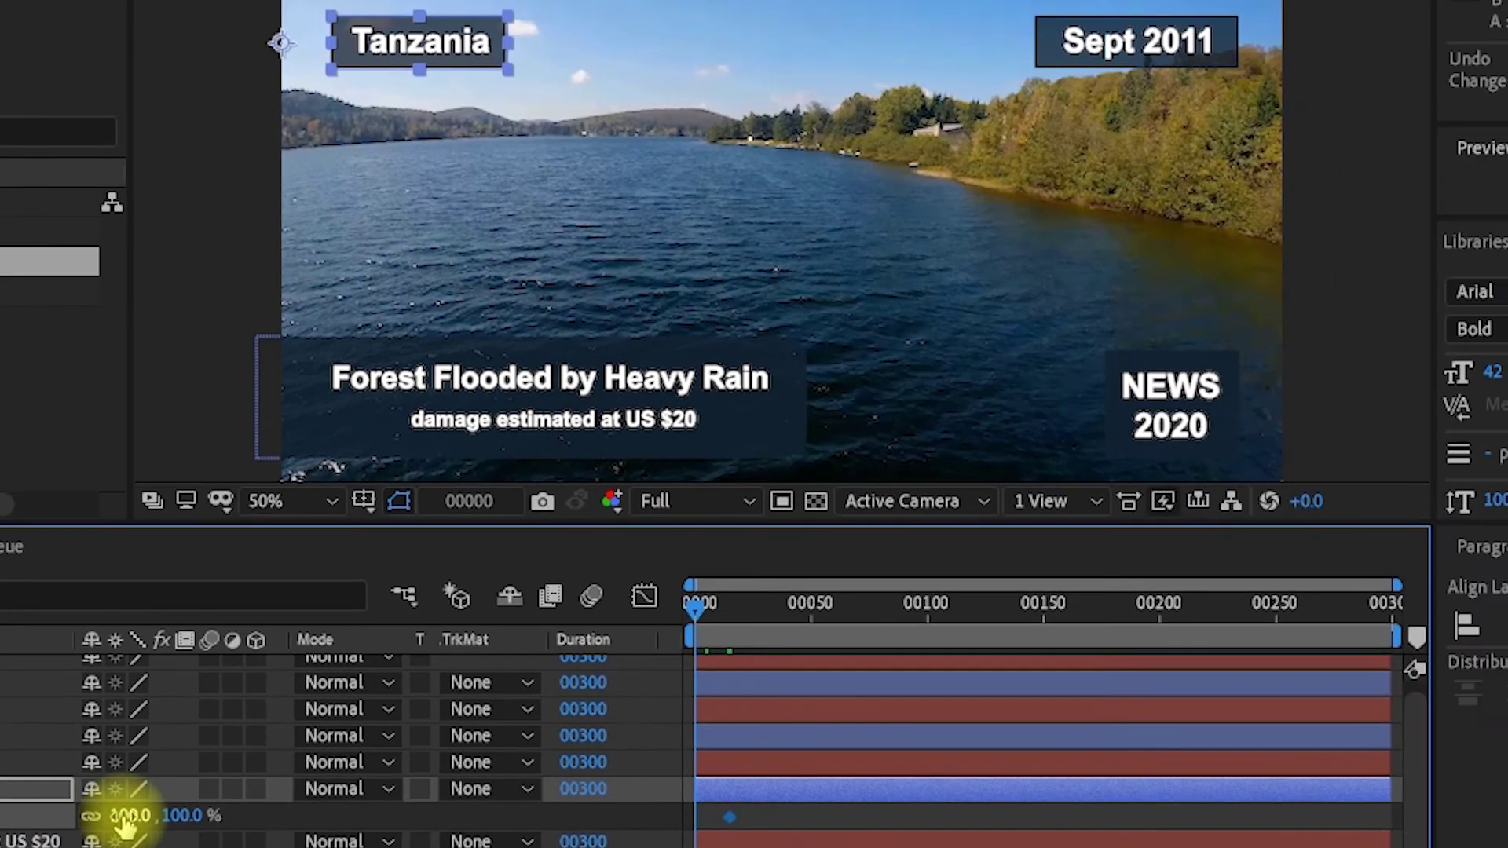
pyautogui.click(123, 815)
pyautogui.write('0')
pyautogui.press('Return')
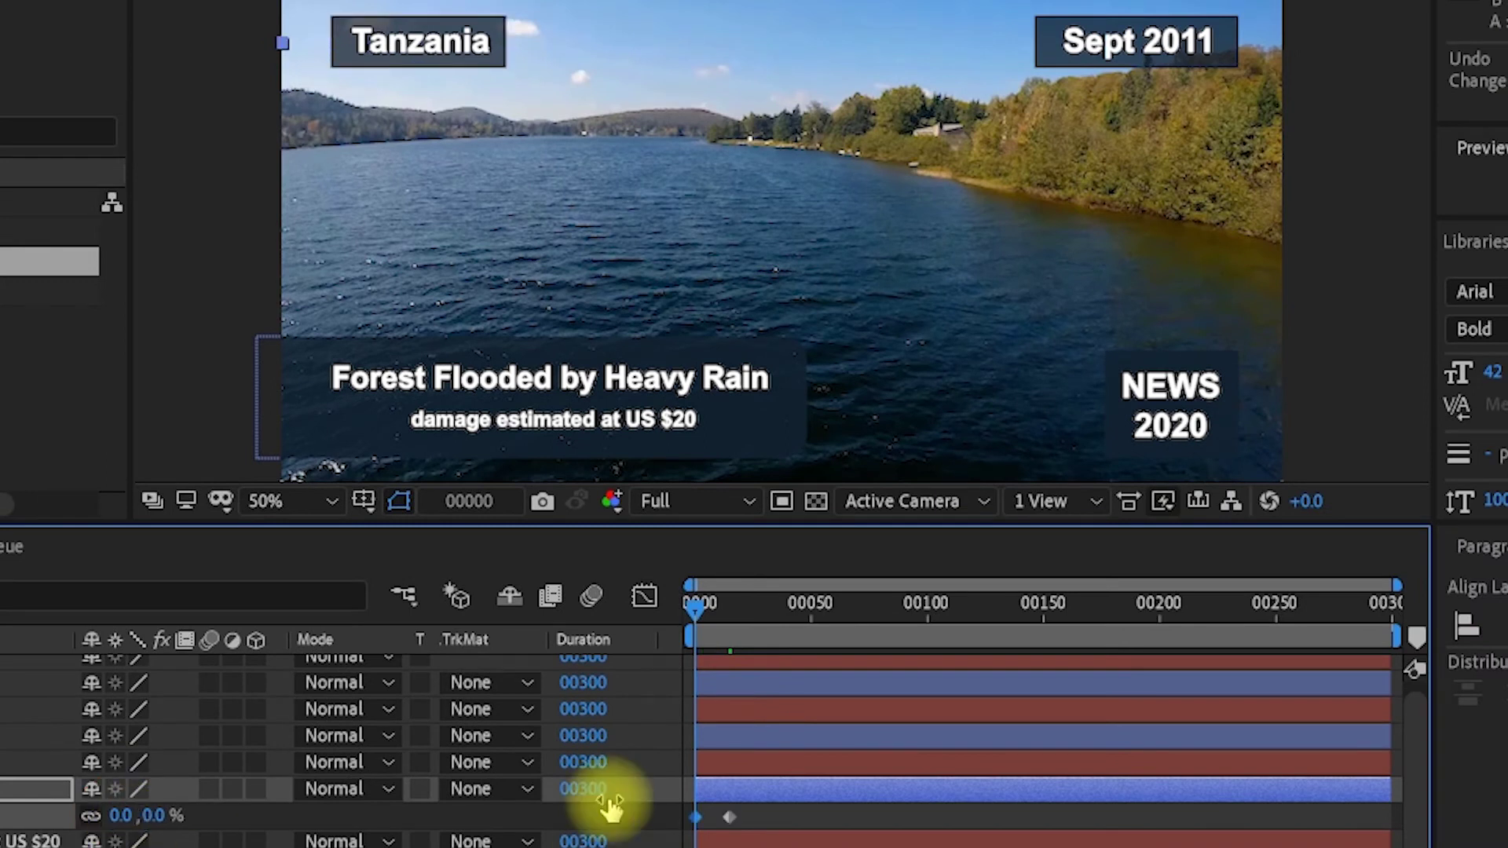
pyautogui.moveTo(694, 602); pyautogui.dragTo(742, 609)
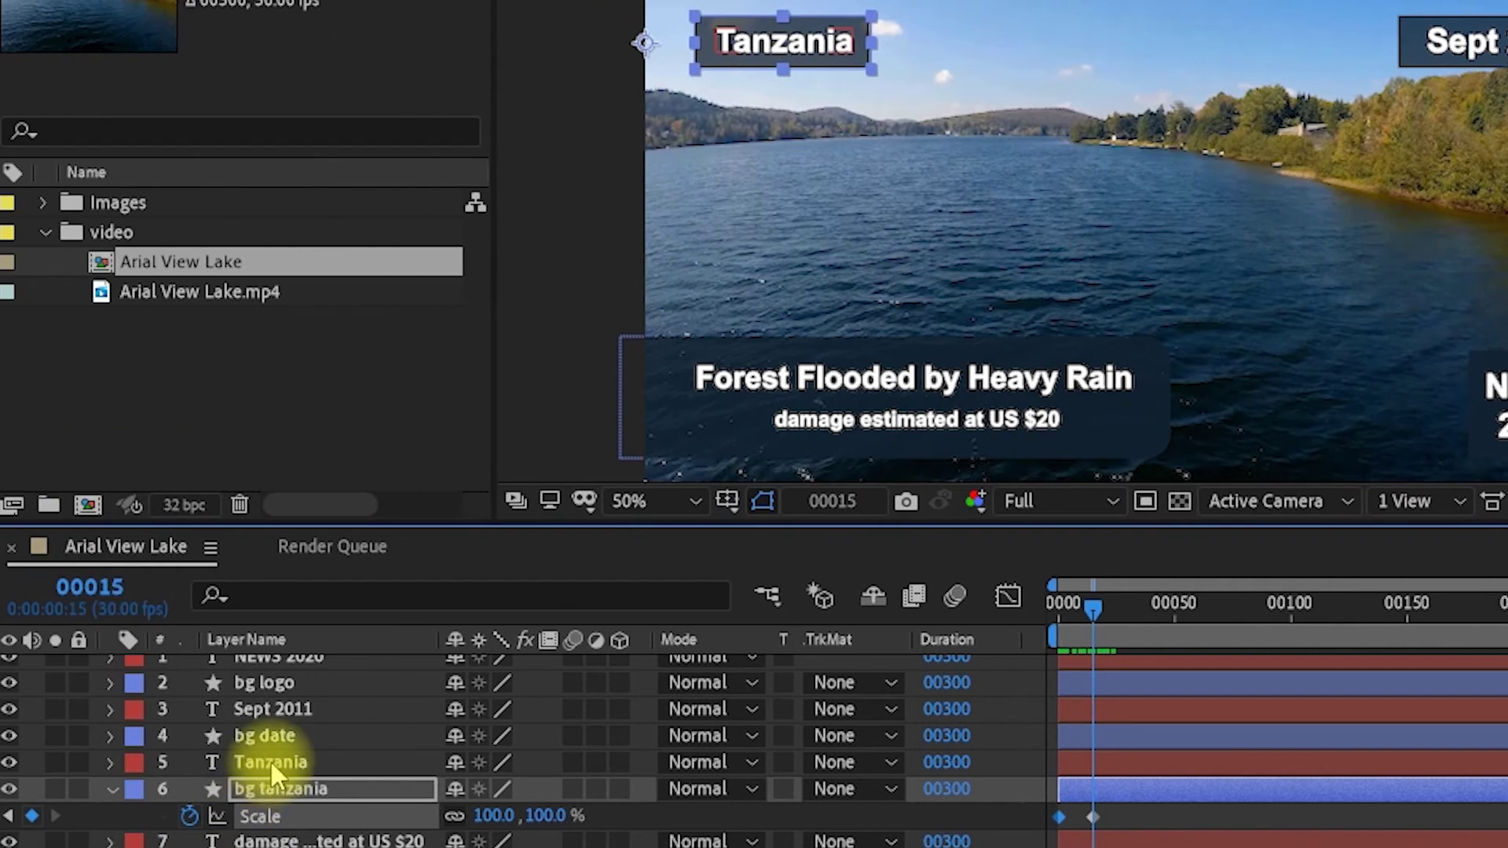
pyautogui.click(271, 762)
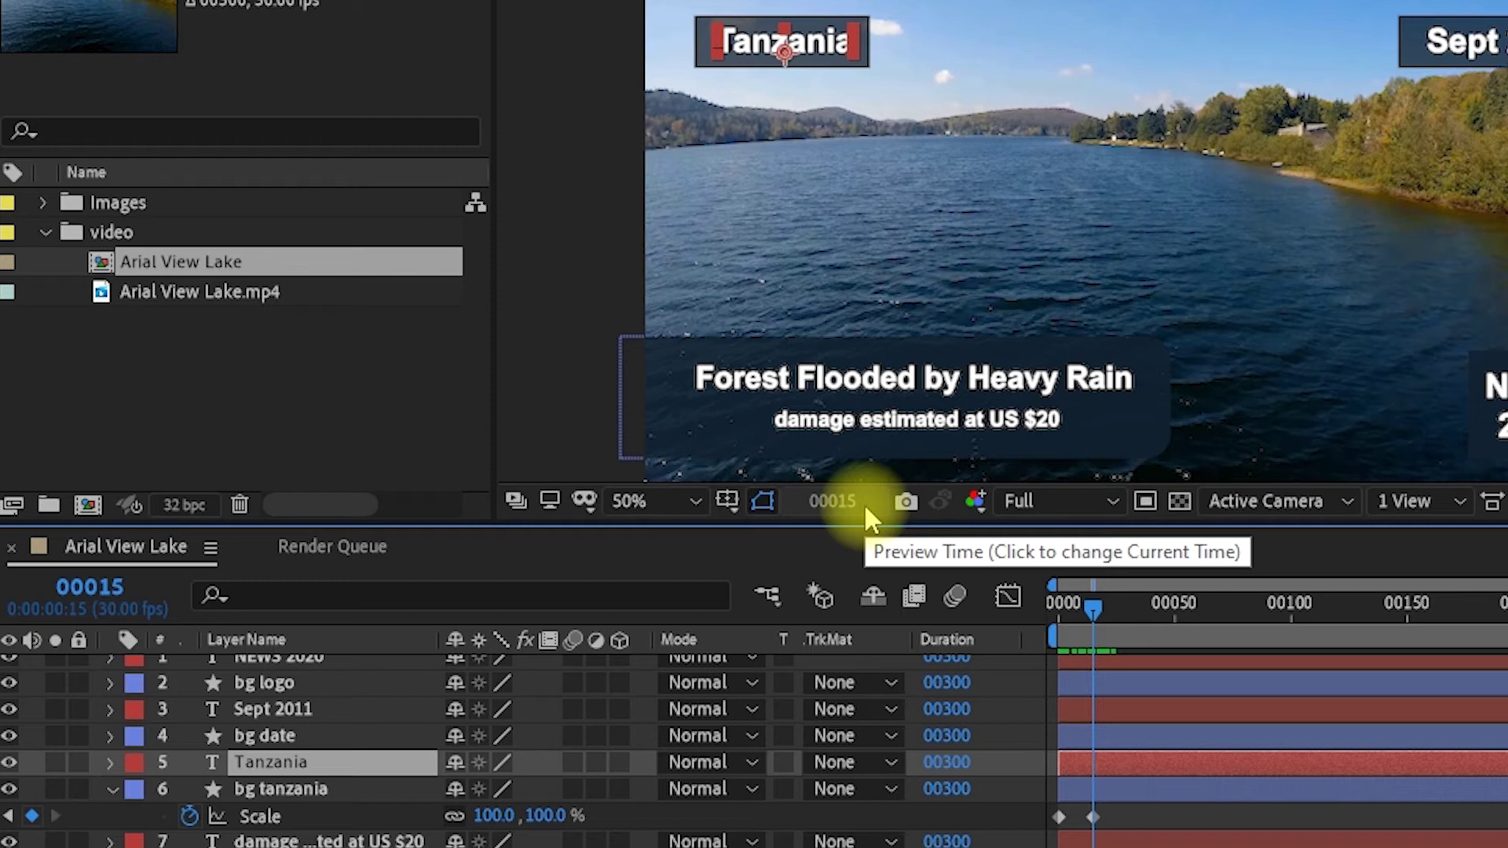
# Add a 100% Opacity keyframe to the Tanzania text at frame 15, then edit Opacity at frame 0.
pyautogui.press('t')
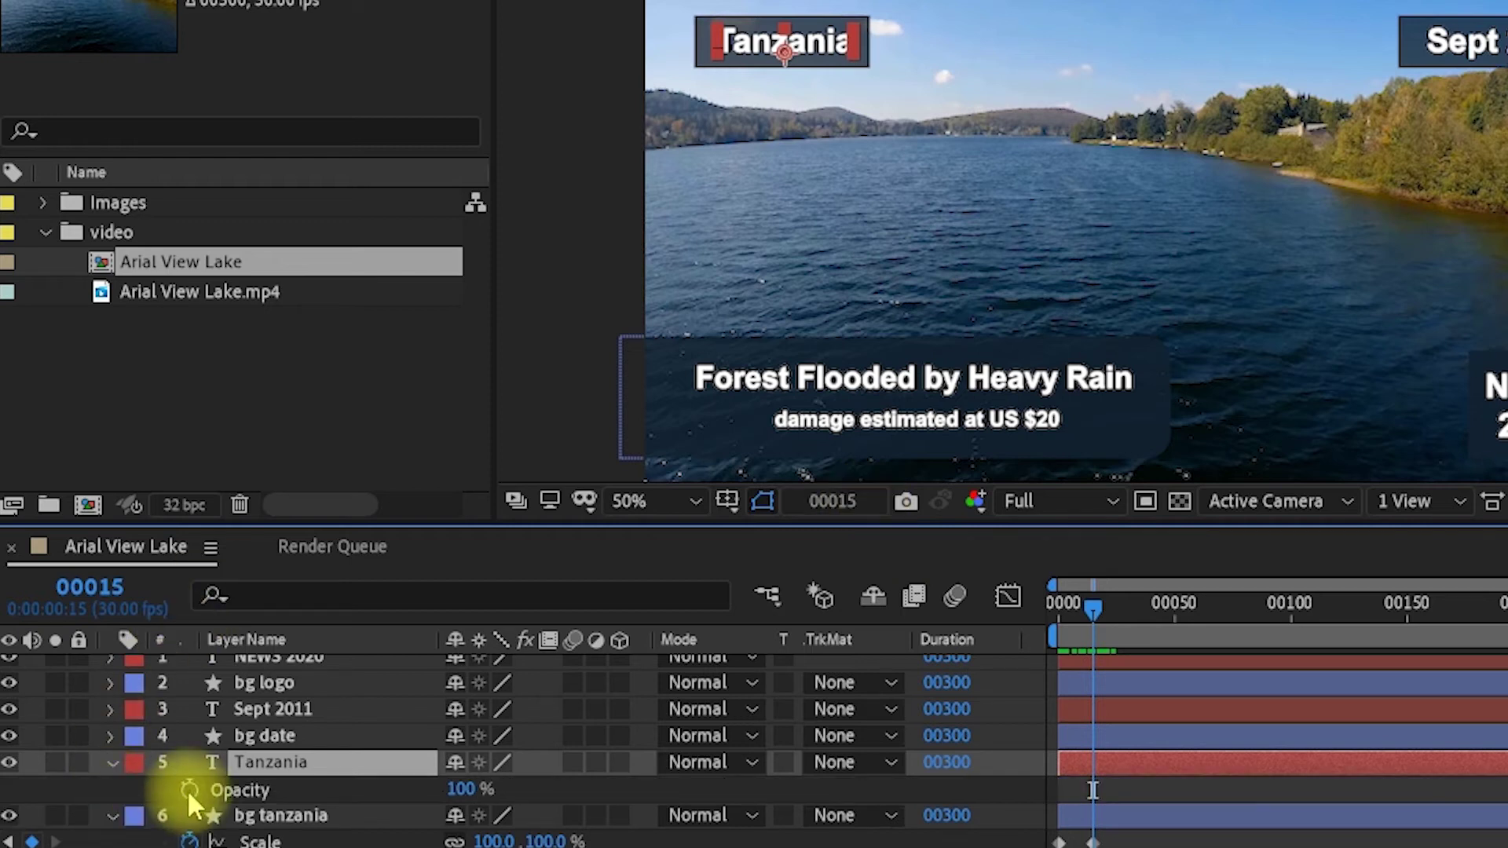
pyautogui.click(188, 789)
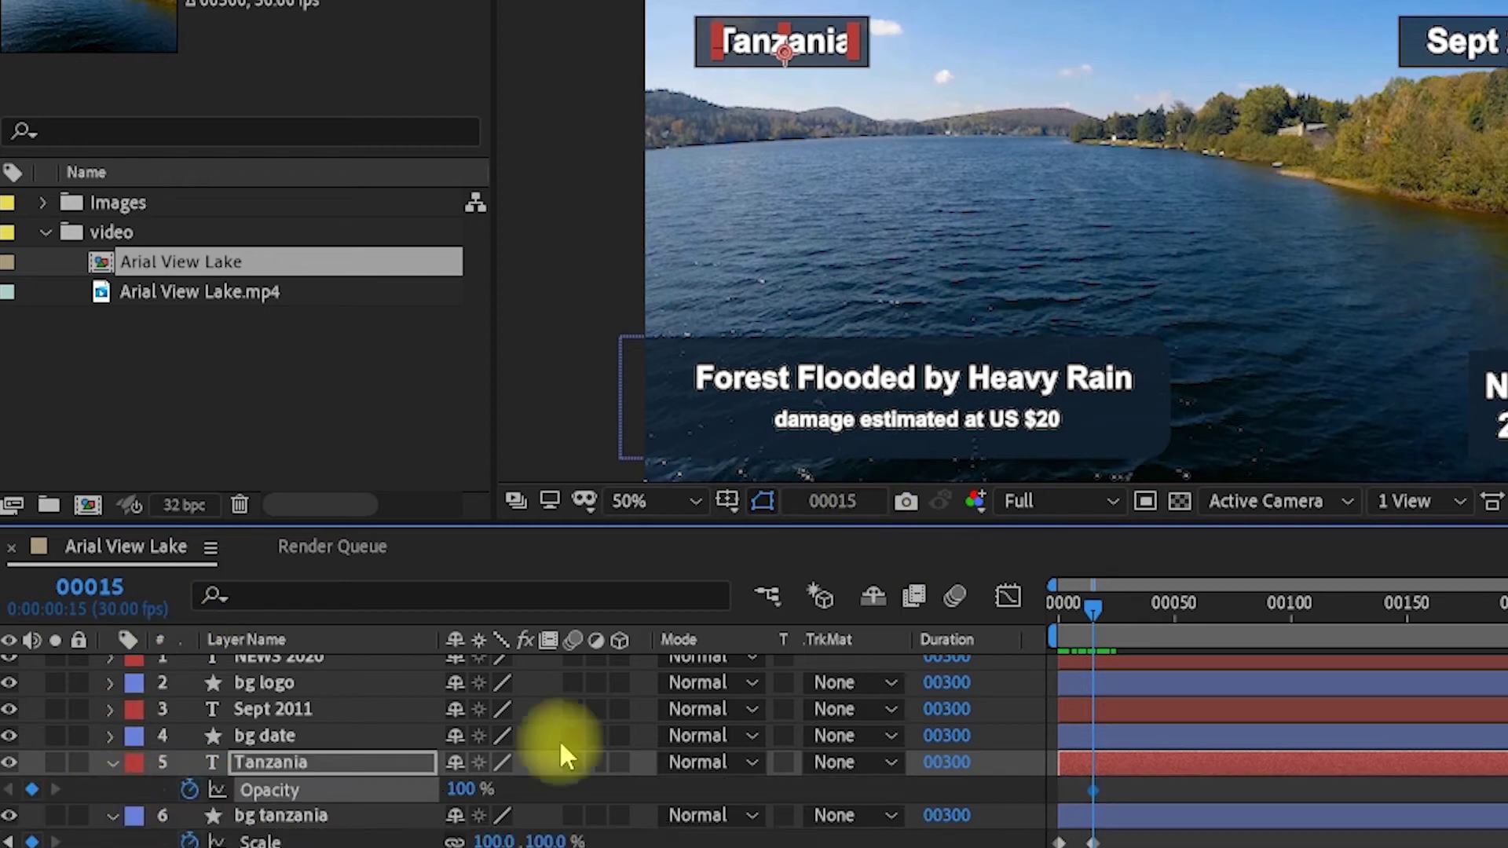
pyautogui.click(1090, 603)
pyautogui.click(1053, 605)
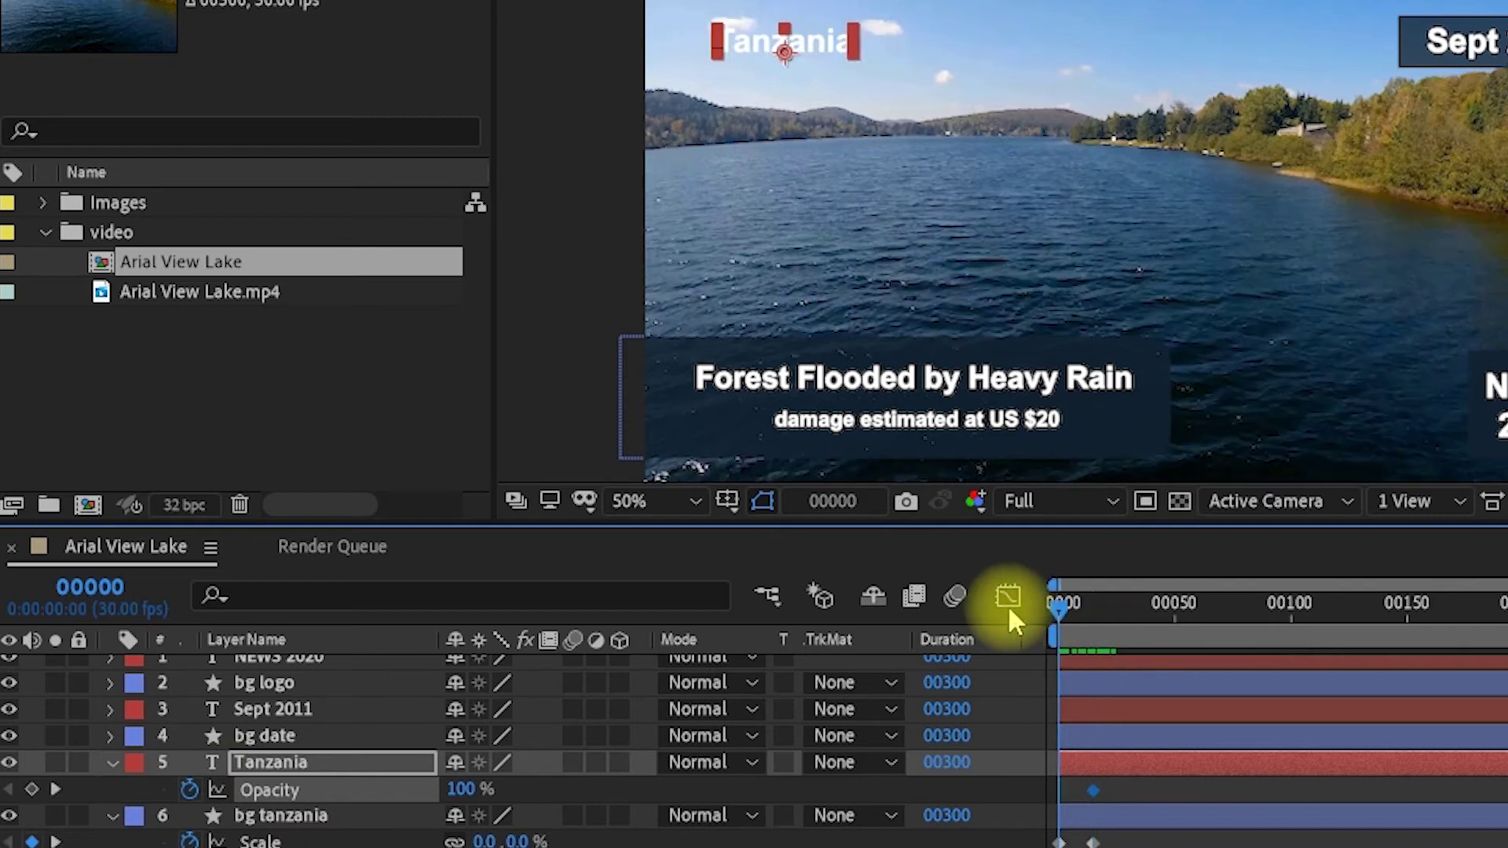
pyautogui.click(484, 787)
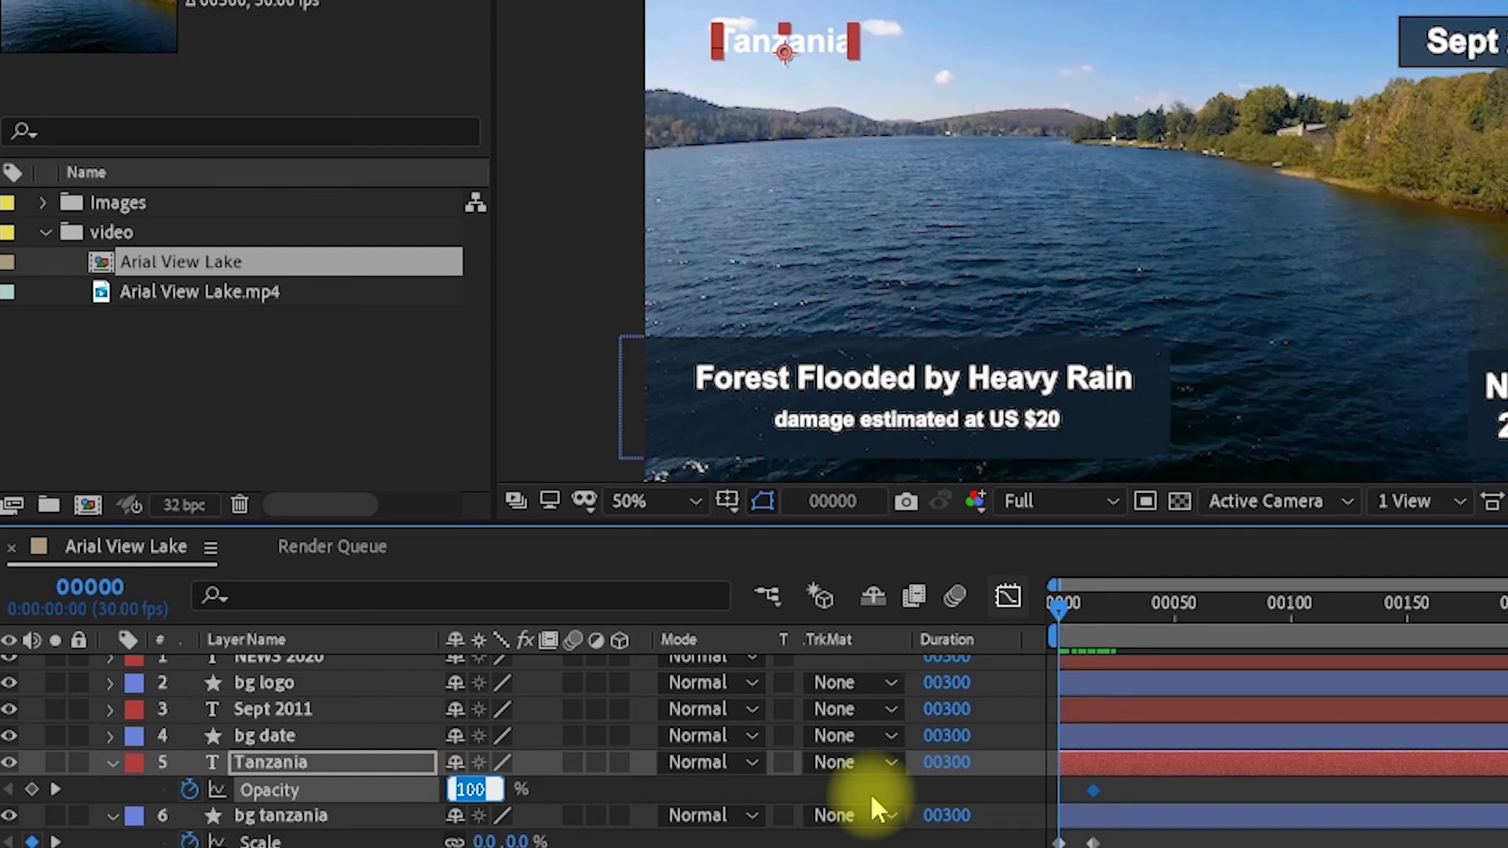
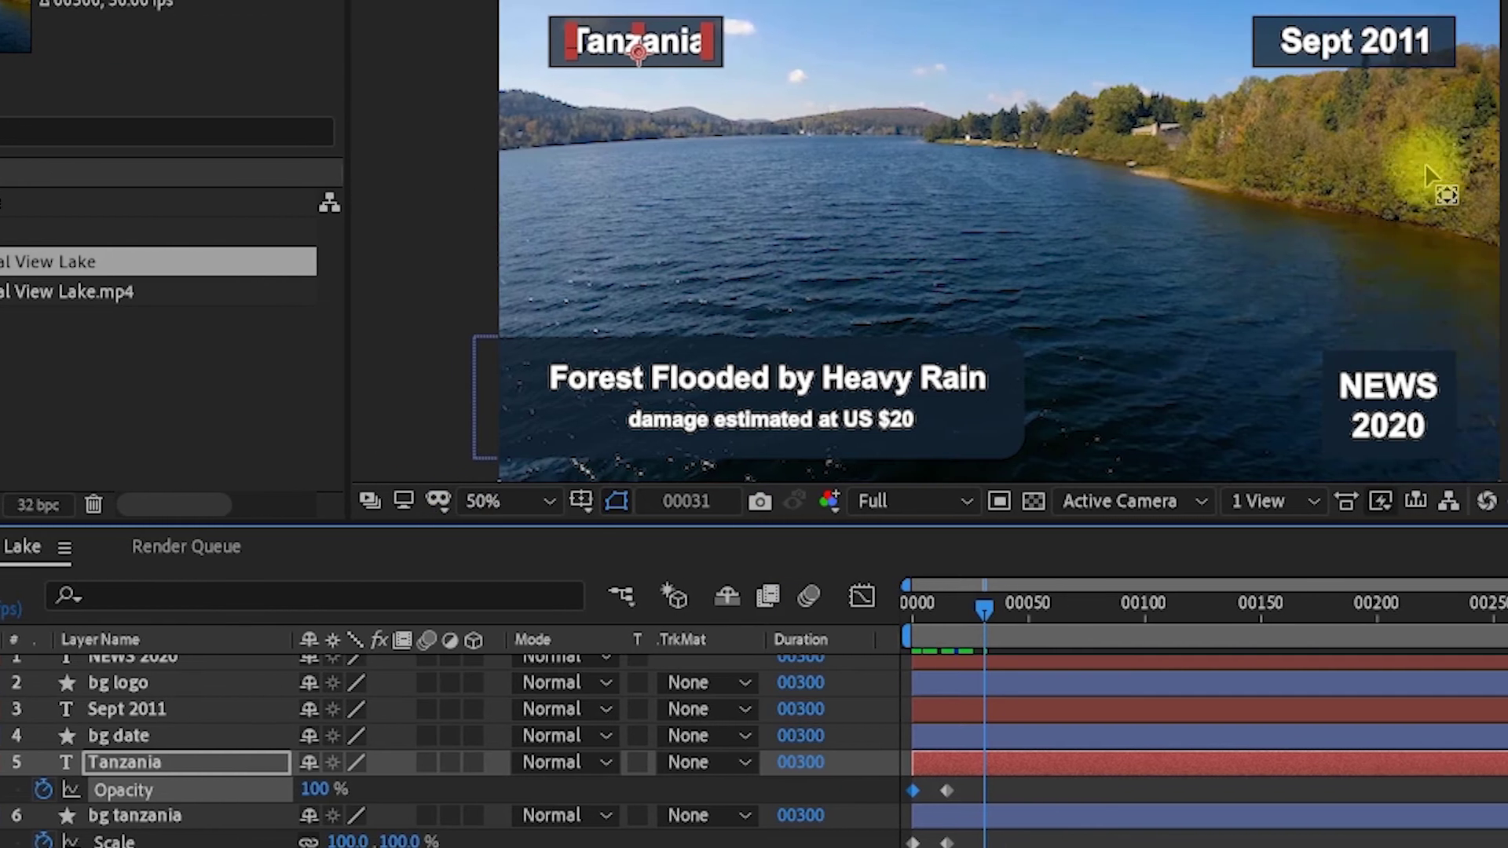
# Move the bg date layer's anchor point to the box's right end.
pyautogui.keyDown('ctrl'); pyautogui.click(118, 839); pyautogui.keyUp('ctrl')
pyautogui.click(128, 762)
pyautogui.click(140, 736)
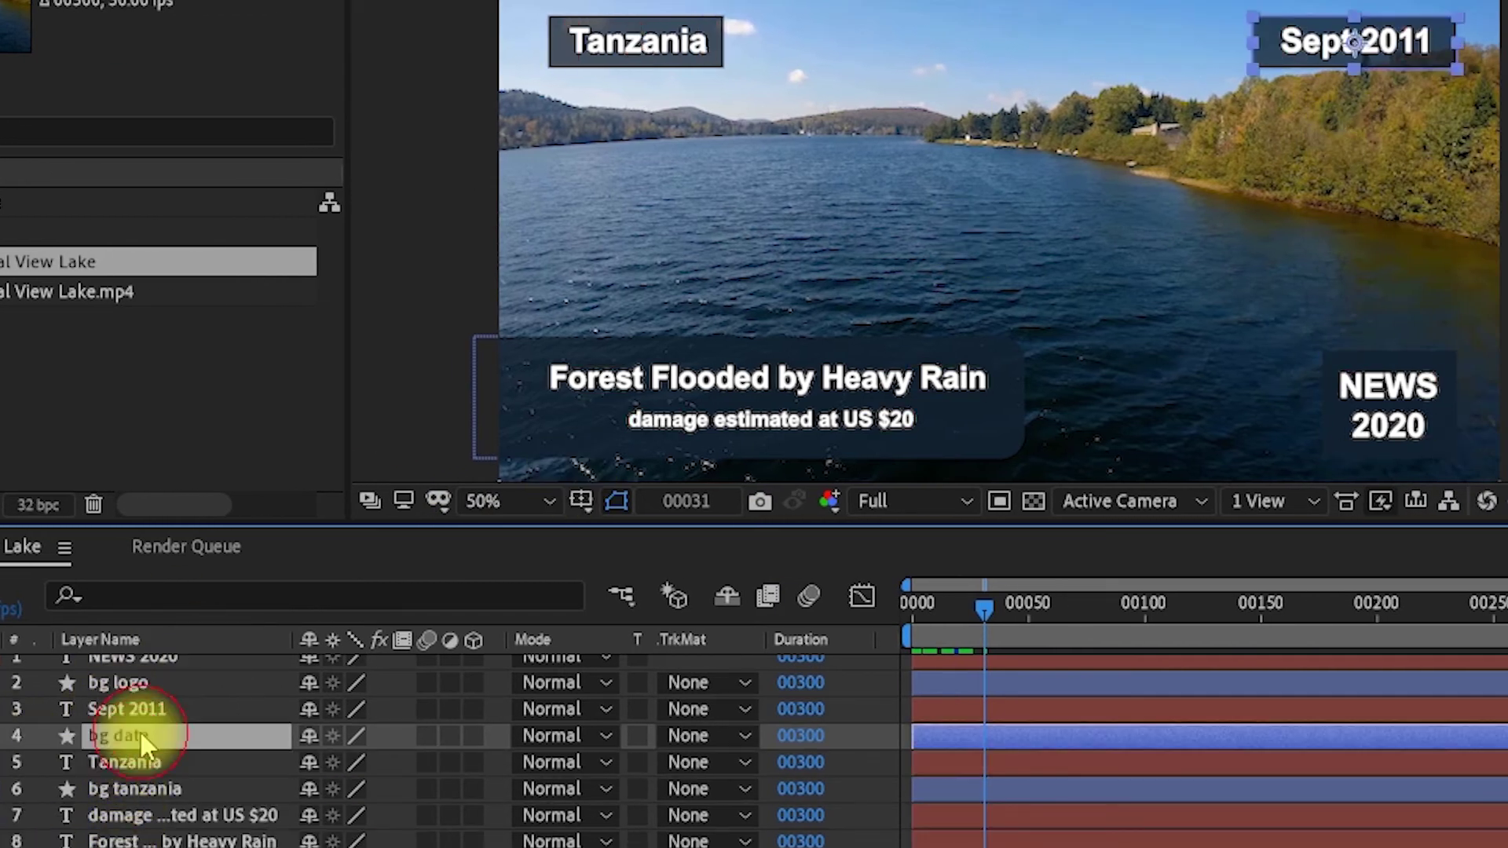
pyautogui.click(1356, 46)
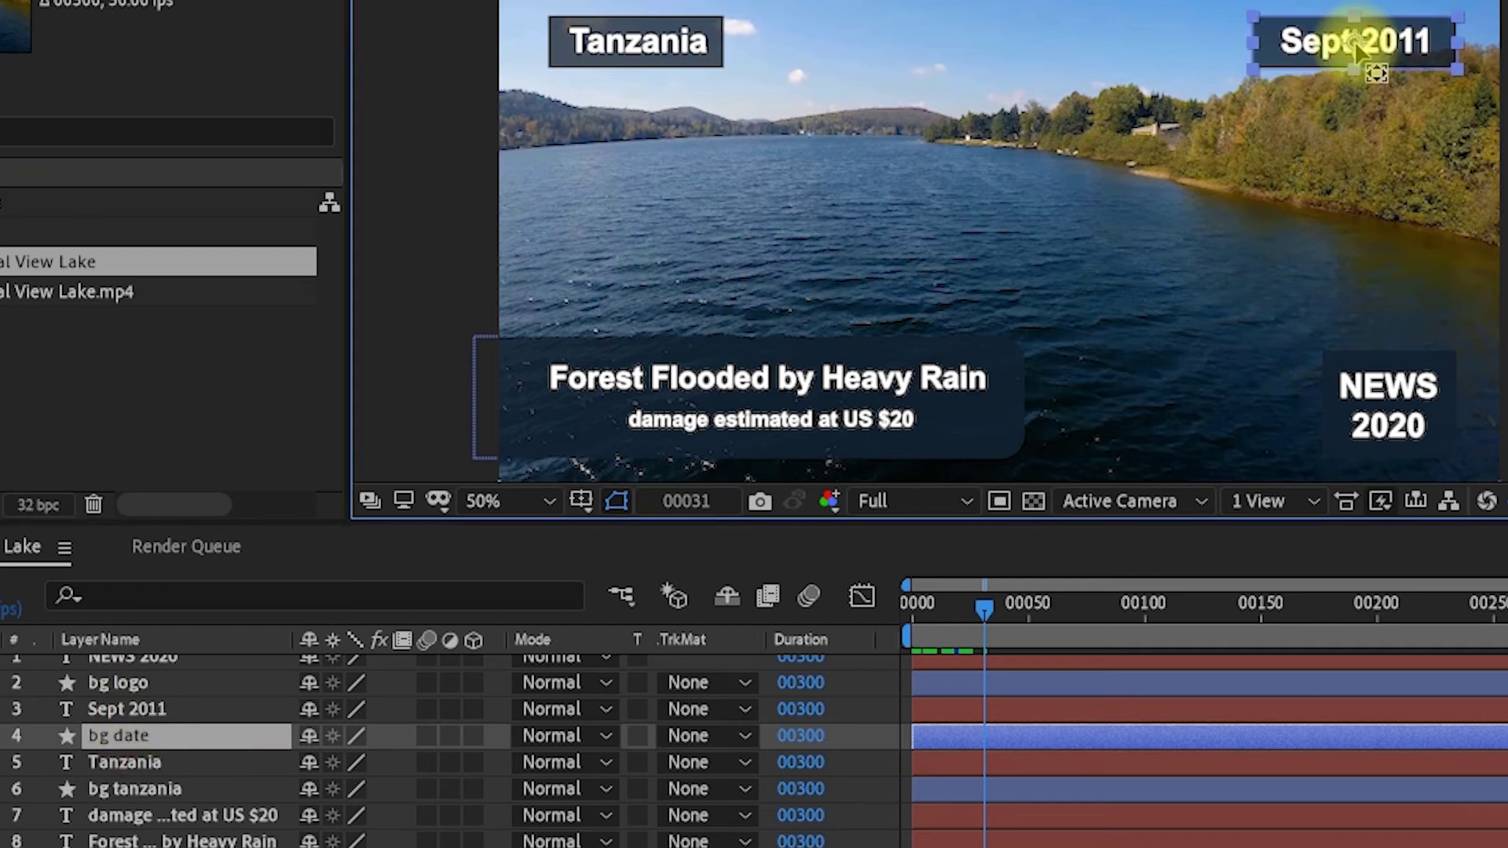
pyautogui.moveTo(1356, 45); pyautogui.dragTo(1427, 44)
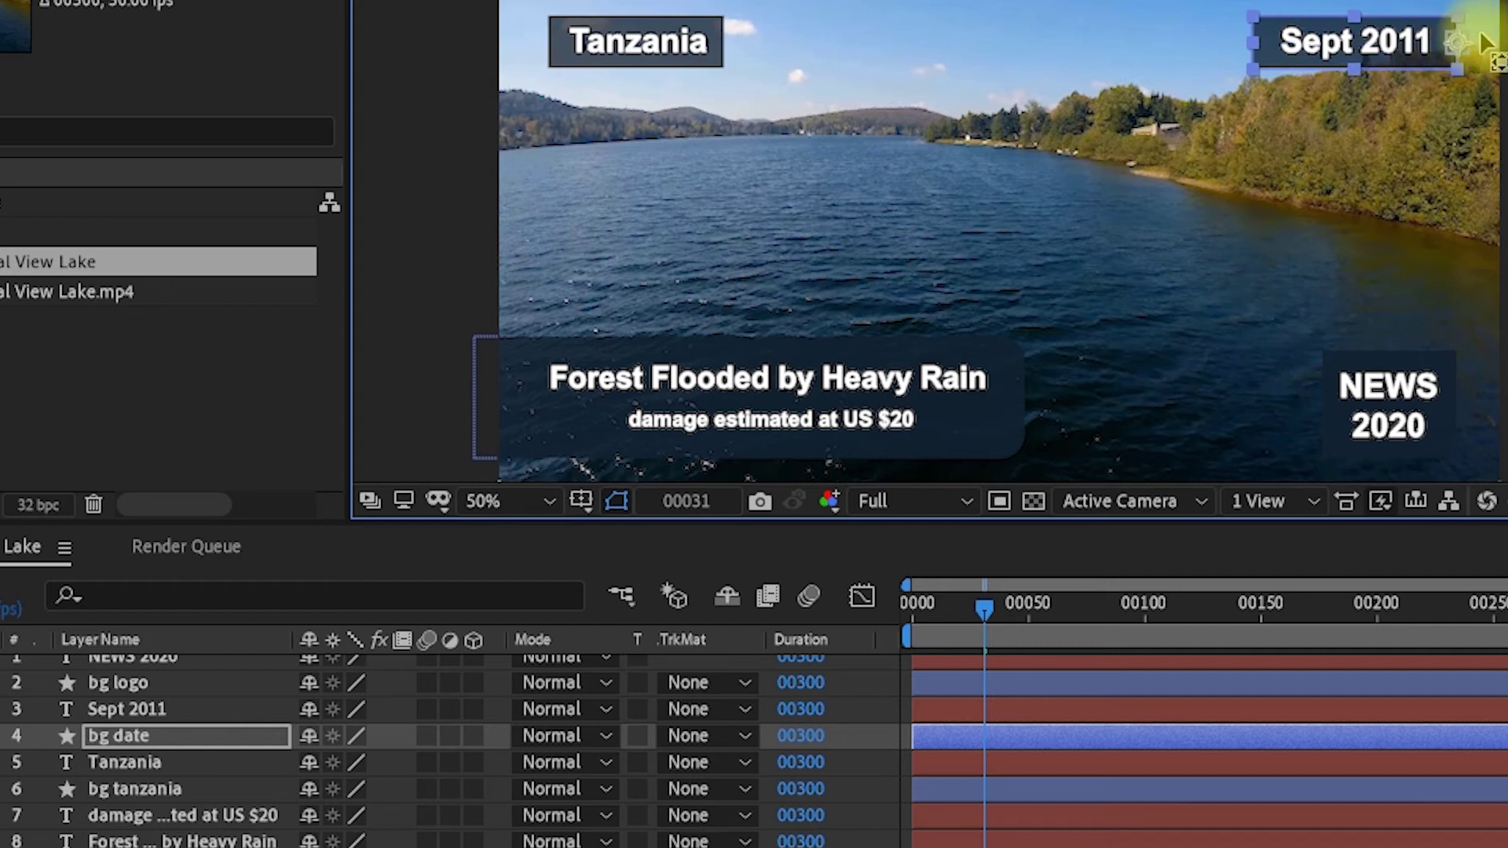
pyautogui.click(1496, 43)
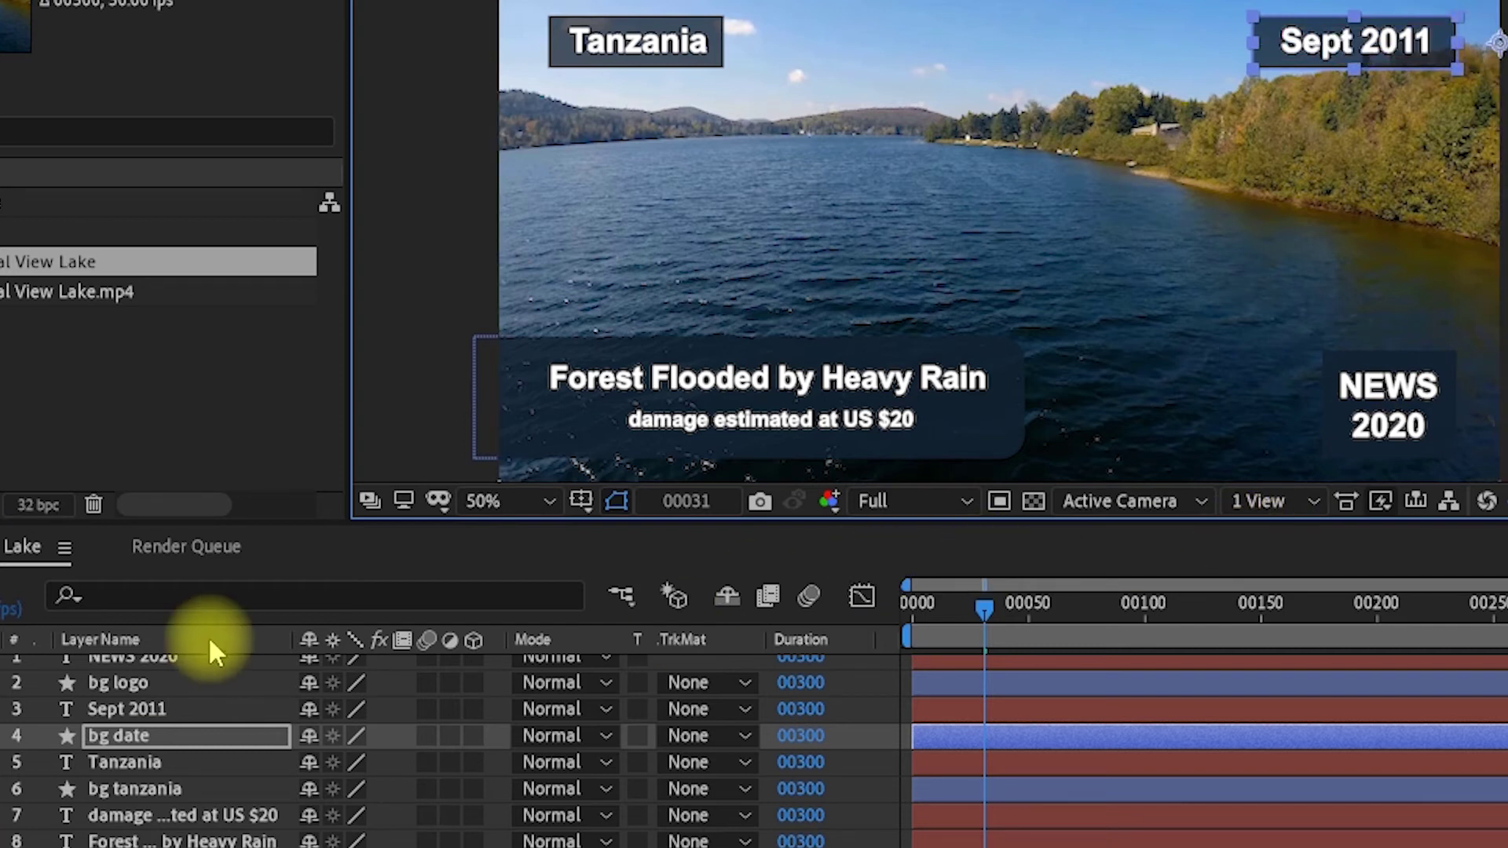
# Keyframe bg date's Scale from 0 at frame 0 up to 116 at frame 15.
pyautogui.press('s')
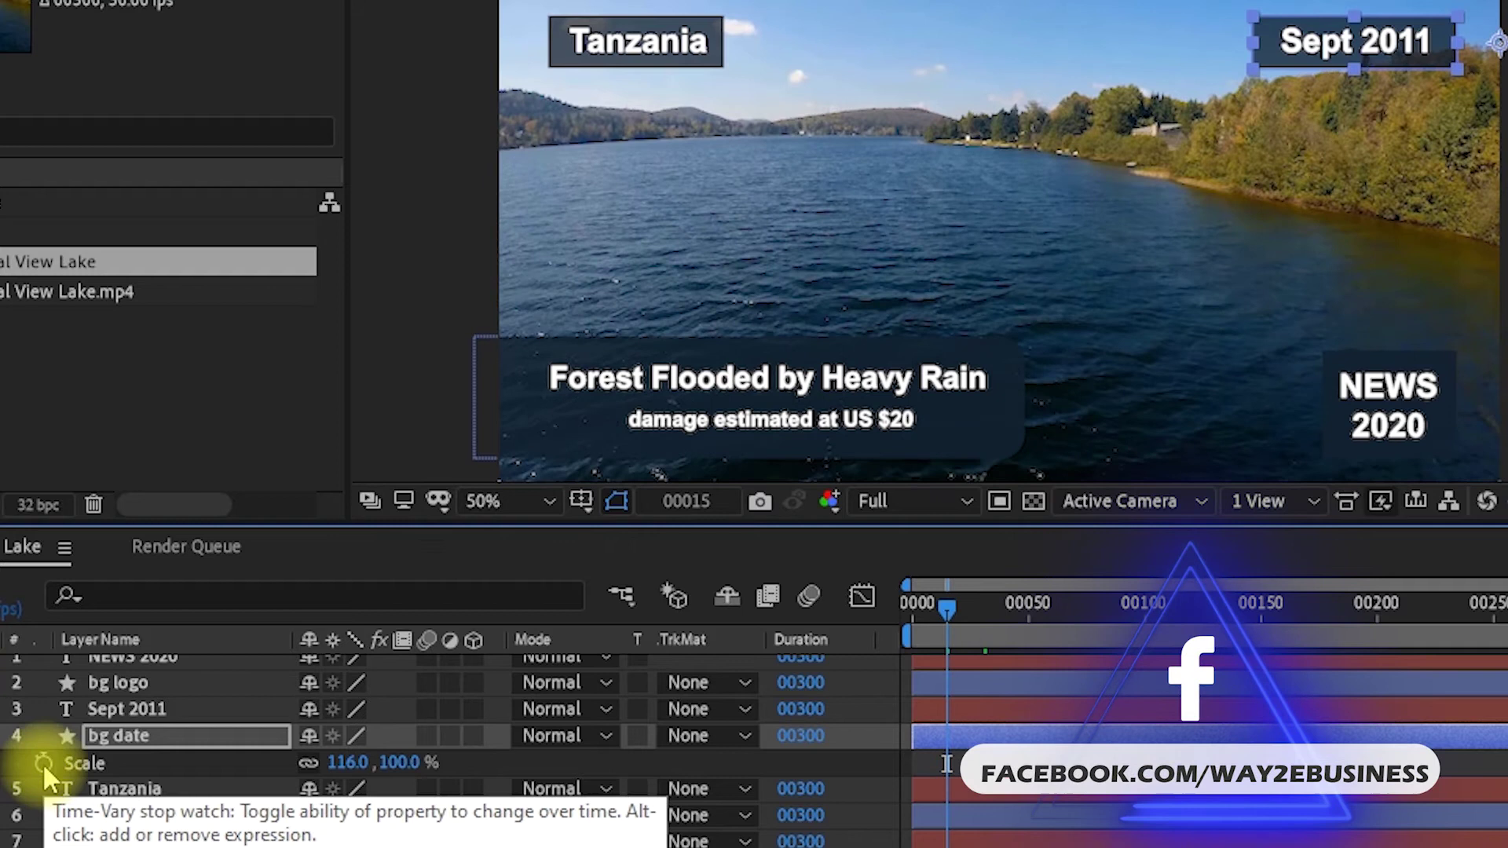
pyautogui.click(43, 764)
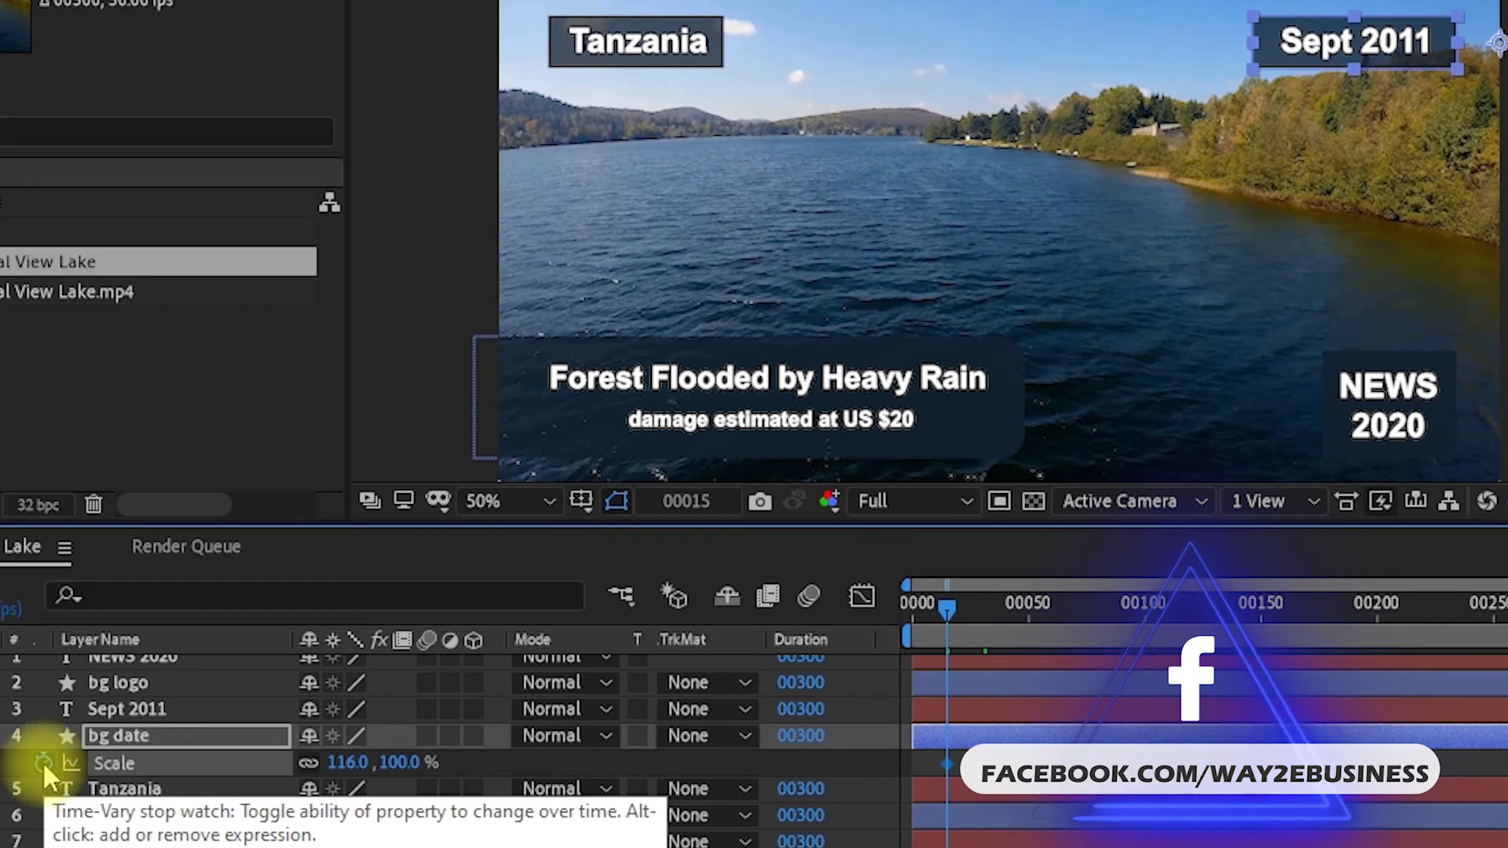
pyautogui.moveTo(939, 603); pyautogui.dragTo(900, 607)
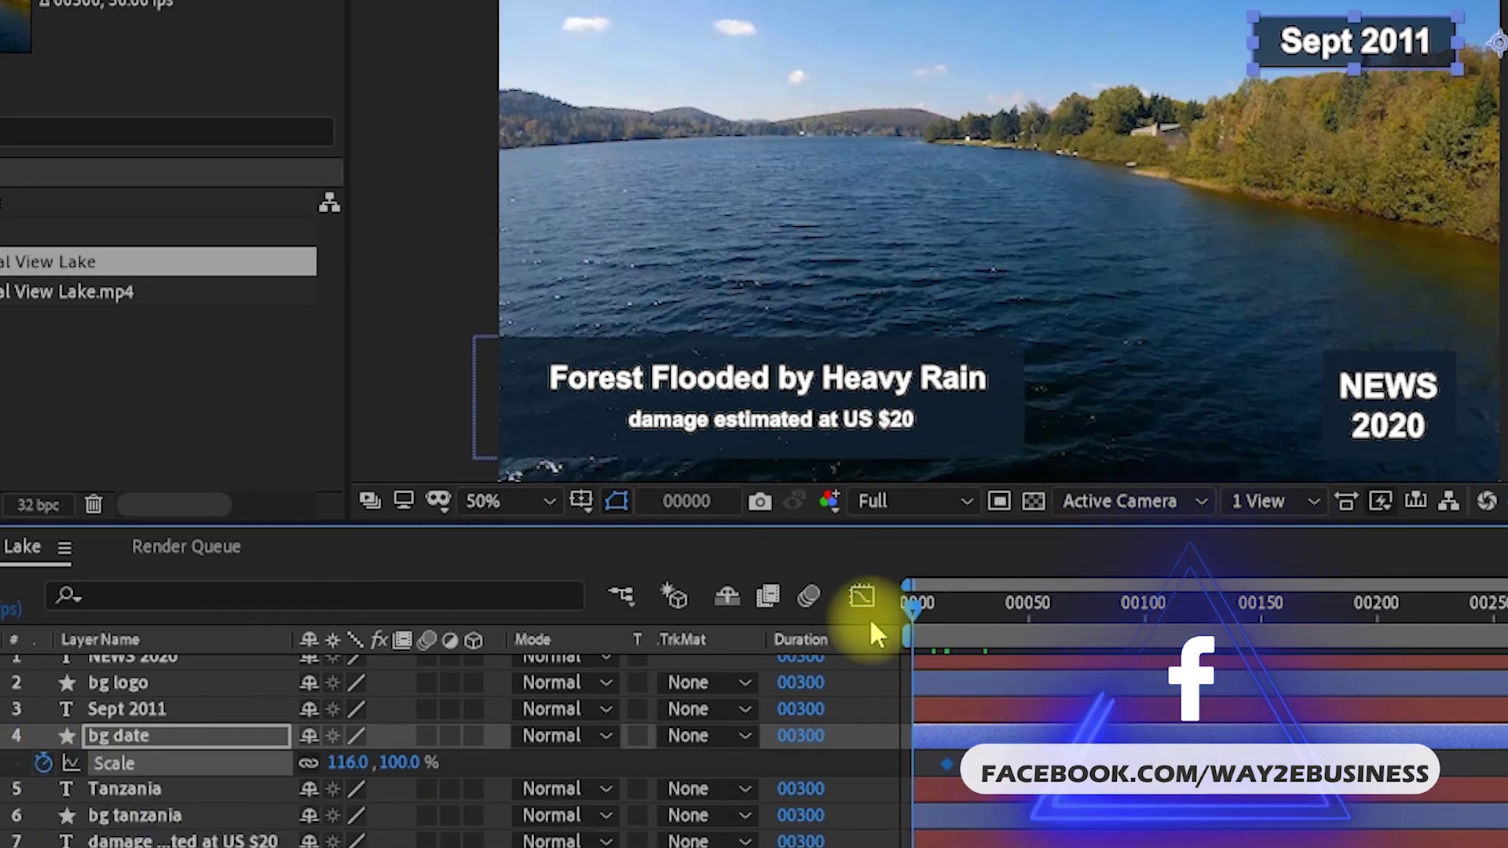
pyautogui.click(349, 762)
pyautogui.write('0')
pyautogui.press('Return')
pyautogui.moveTo(911, 605); pyautogui.dragTo(947, 614)
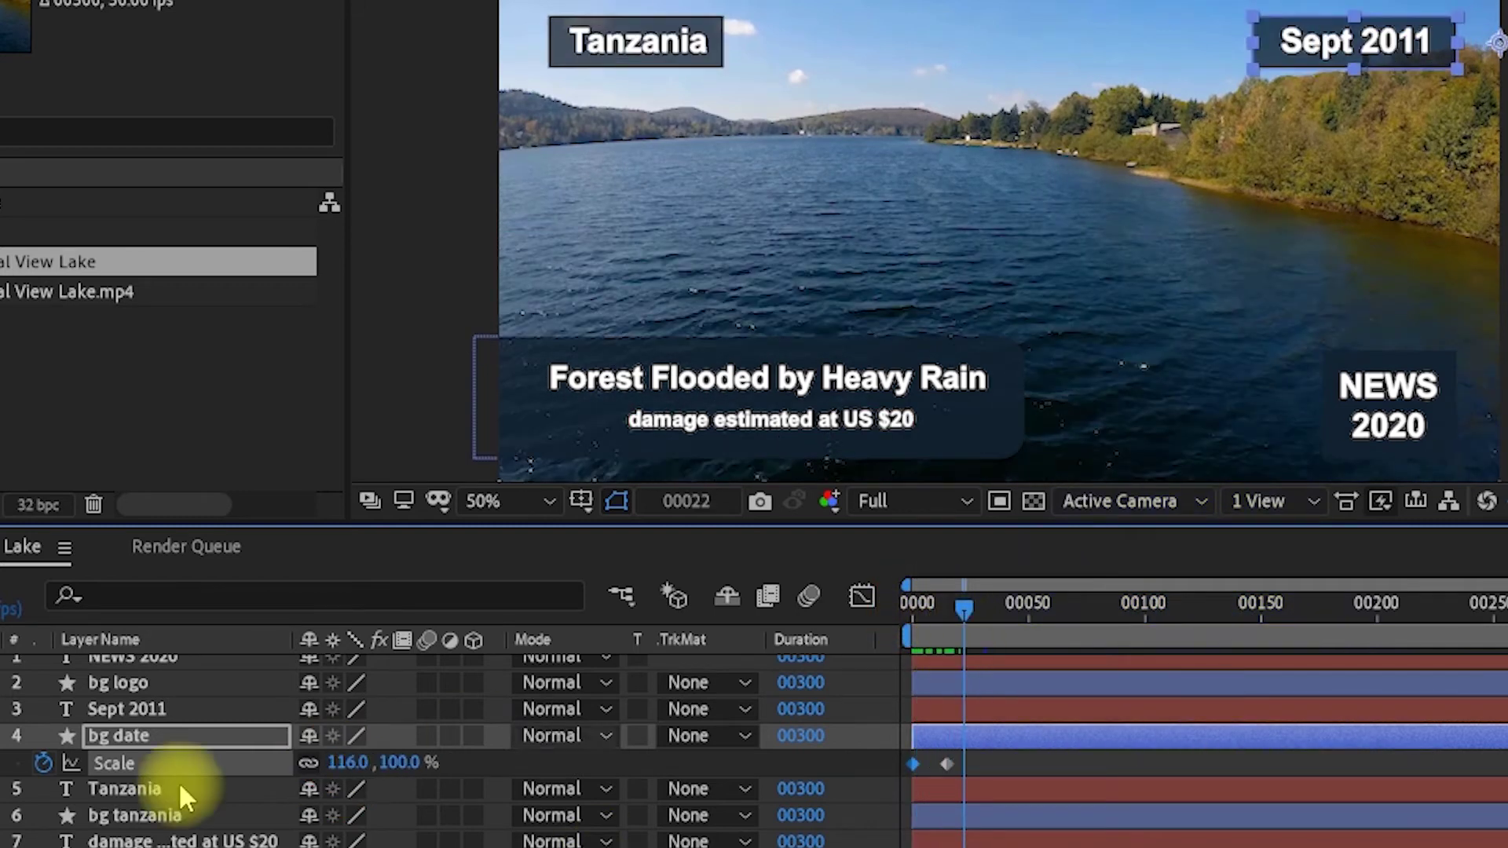
# Add Opacity keyframes so the Sept 2011 text fades in from invisible at frame 0.
pyautogui.click(130, 709)
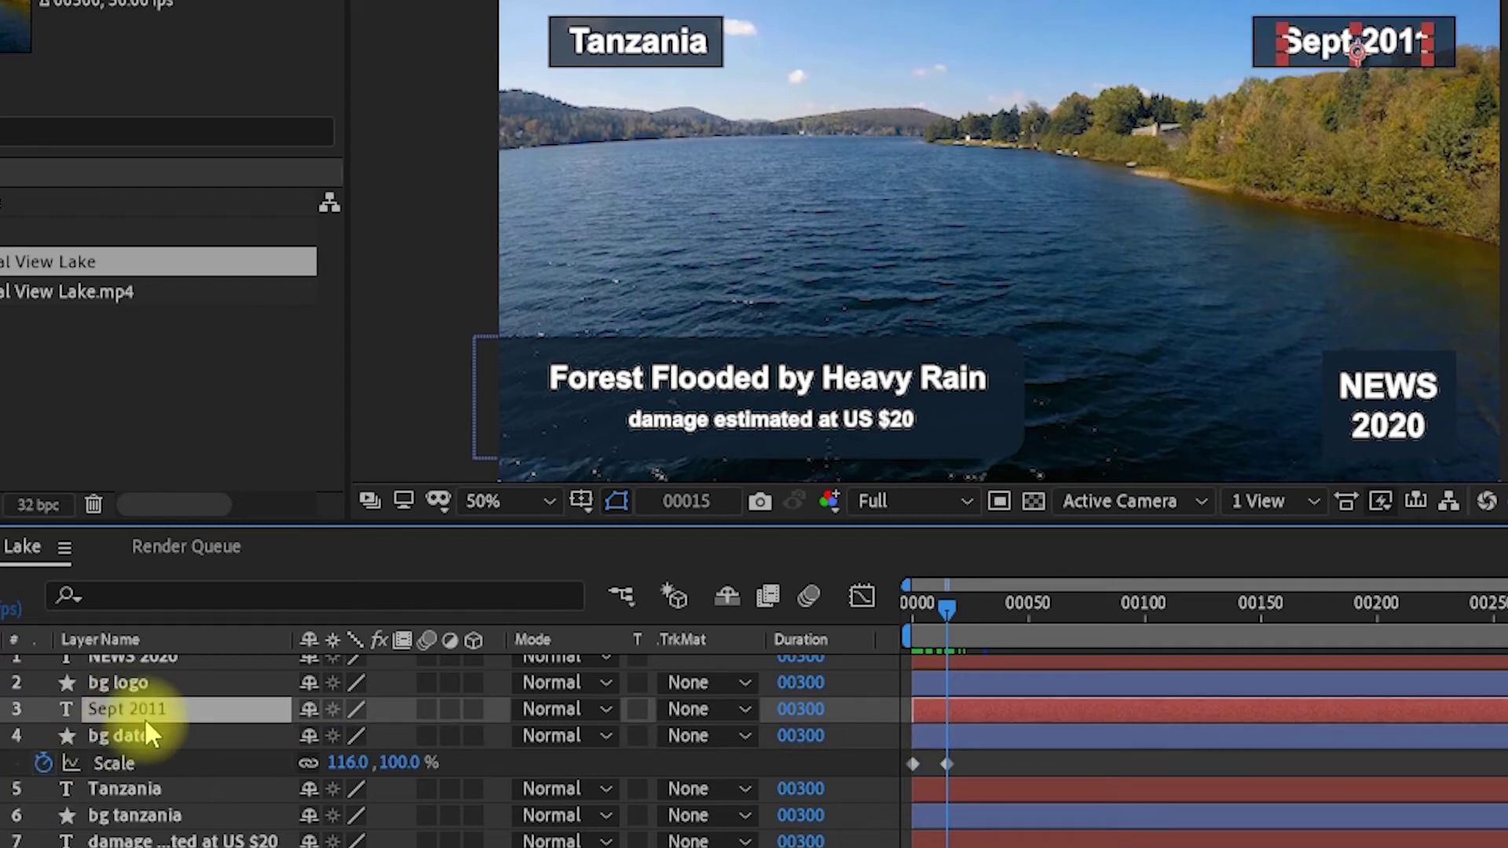
pyautogui.press('t')
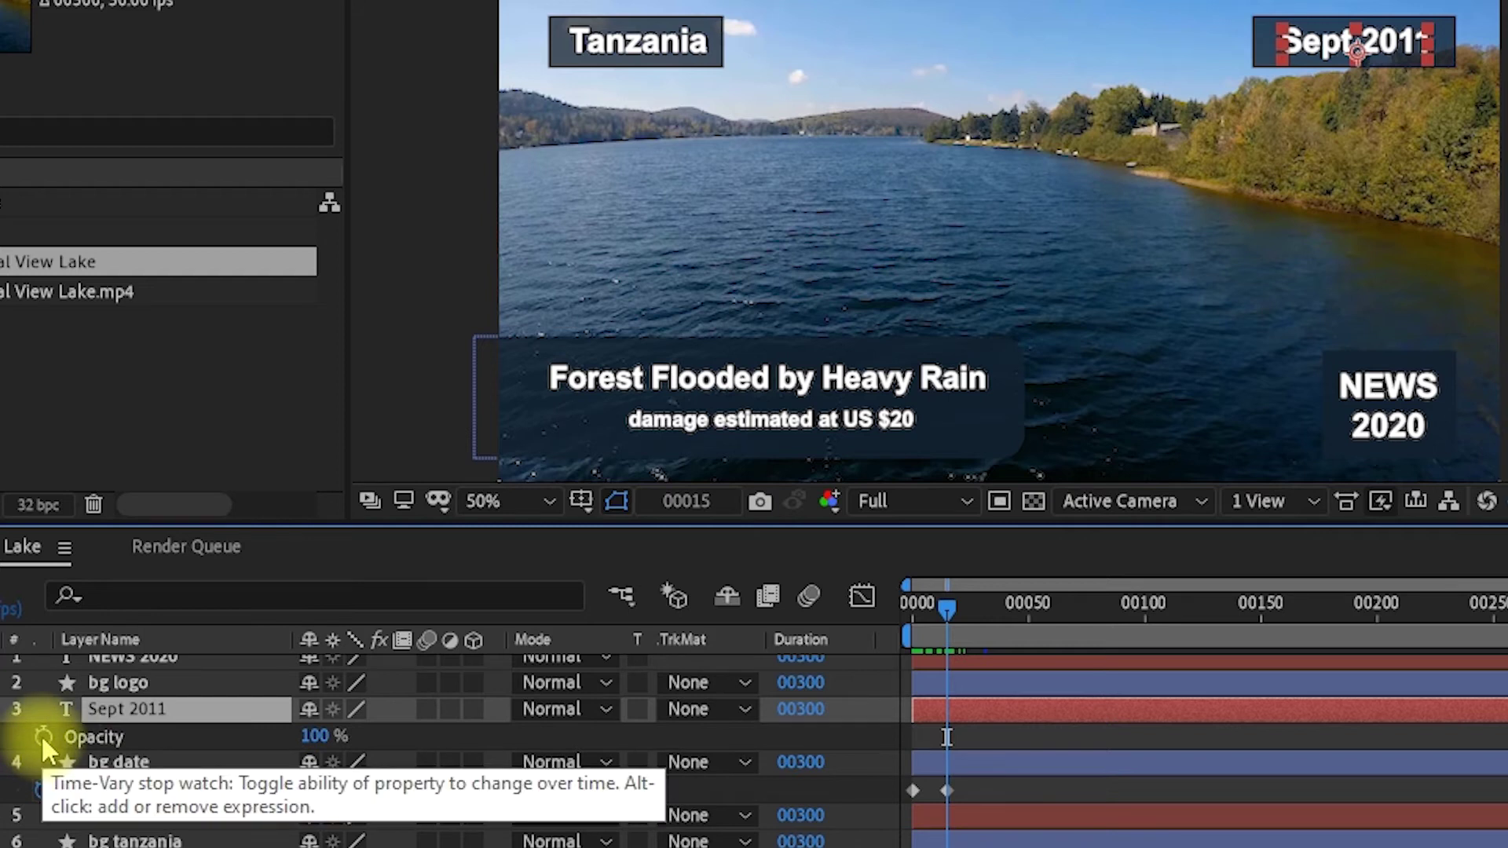
pyautogui.click(43, 739)
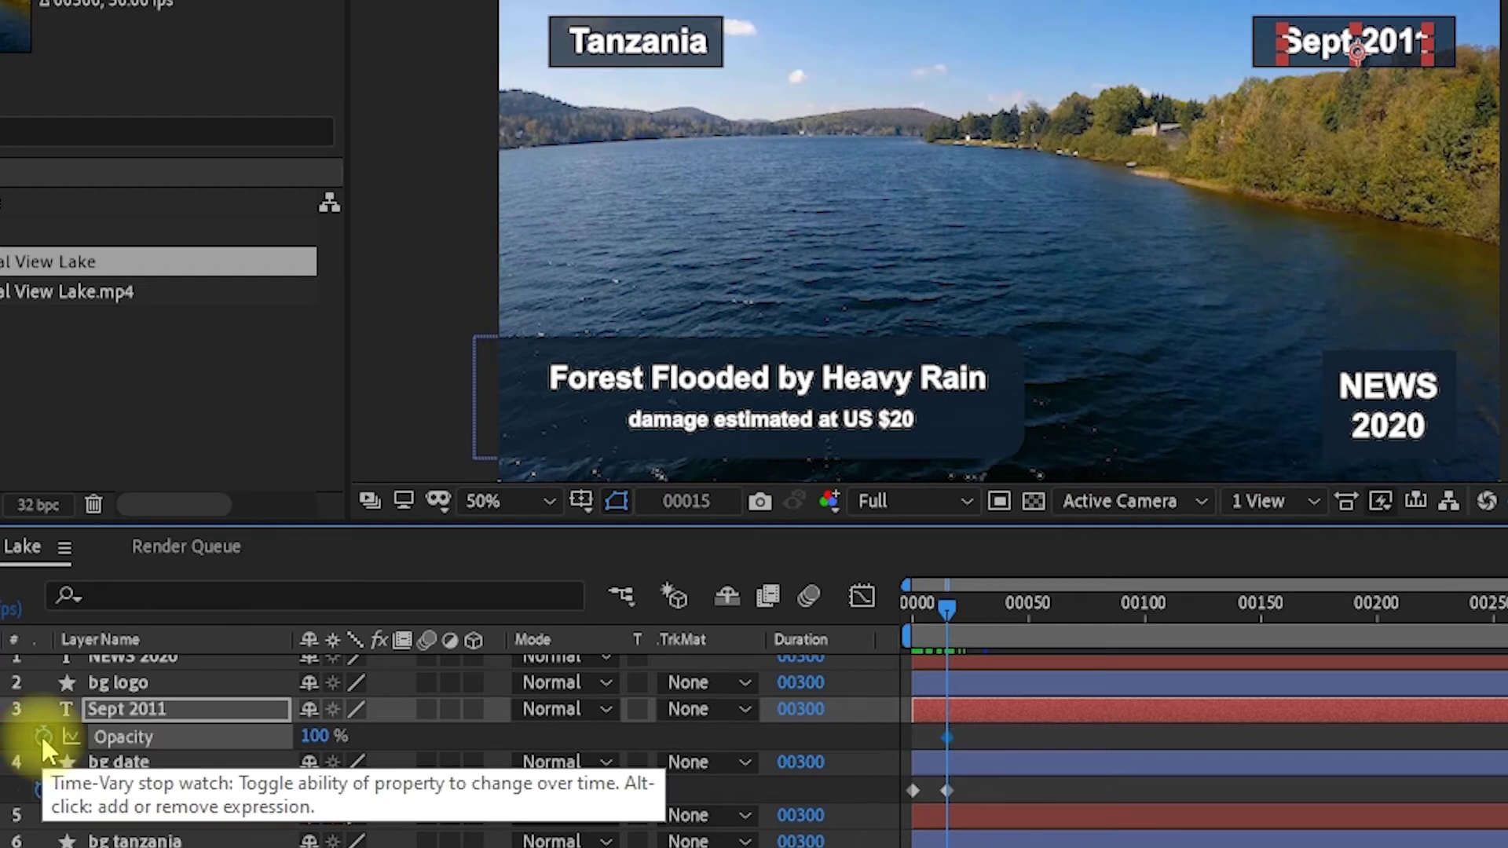
pyautogui.moveTo(950, 603); pyautogui.dragTo(836, 627)
pyautogui.hotkey('ctrl', 'v')
pyautogui.click(950, 605)
pyautogui.moveTo(922, 605); pyautogui.dragTo(955, 611)
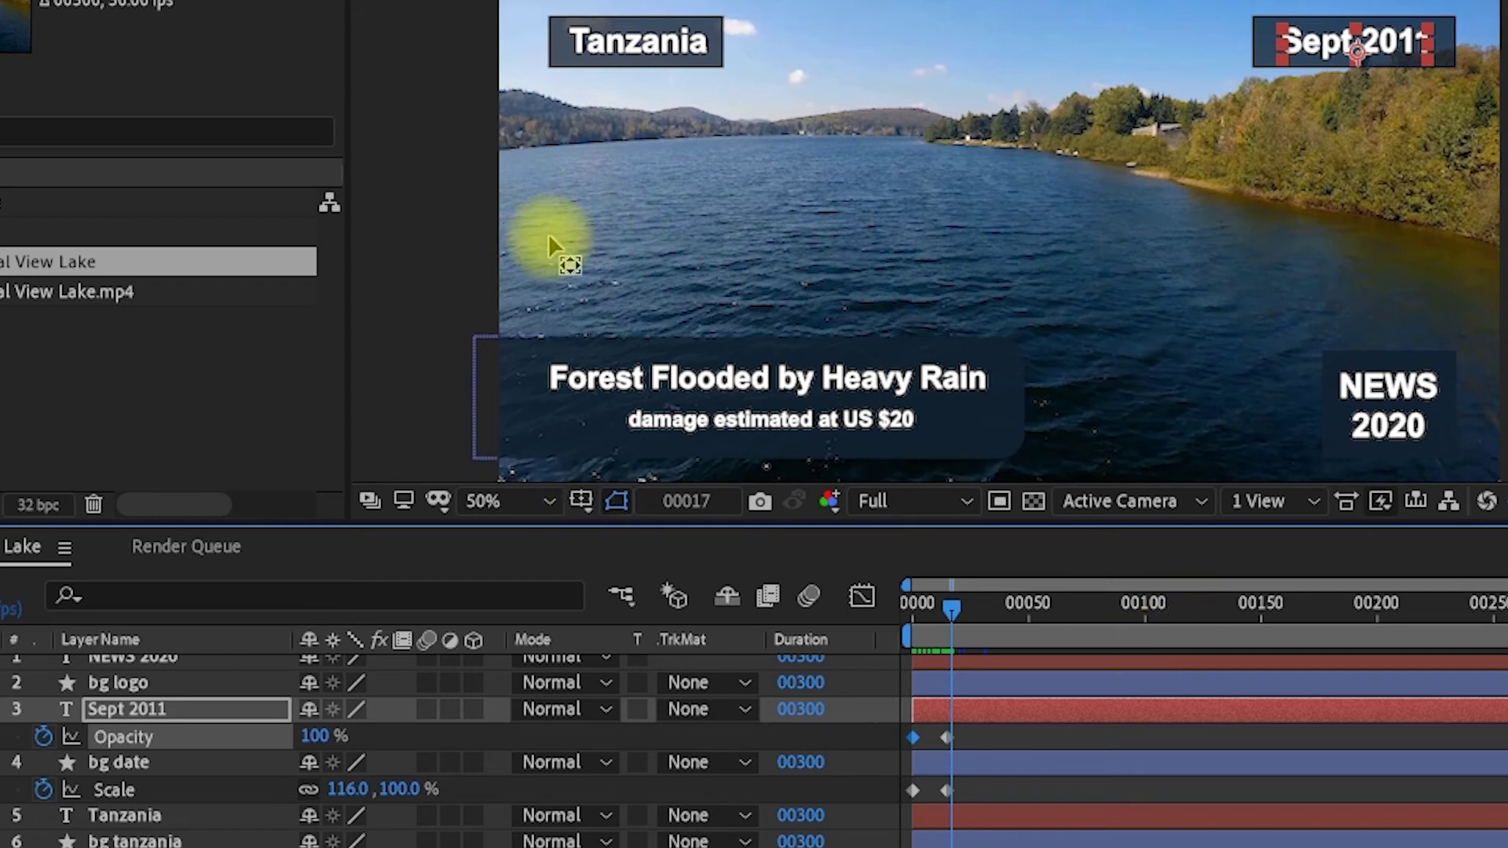
pyautogui.click(3, 711)
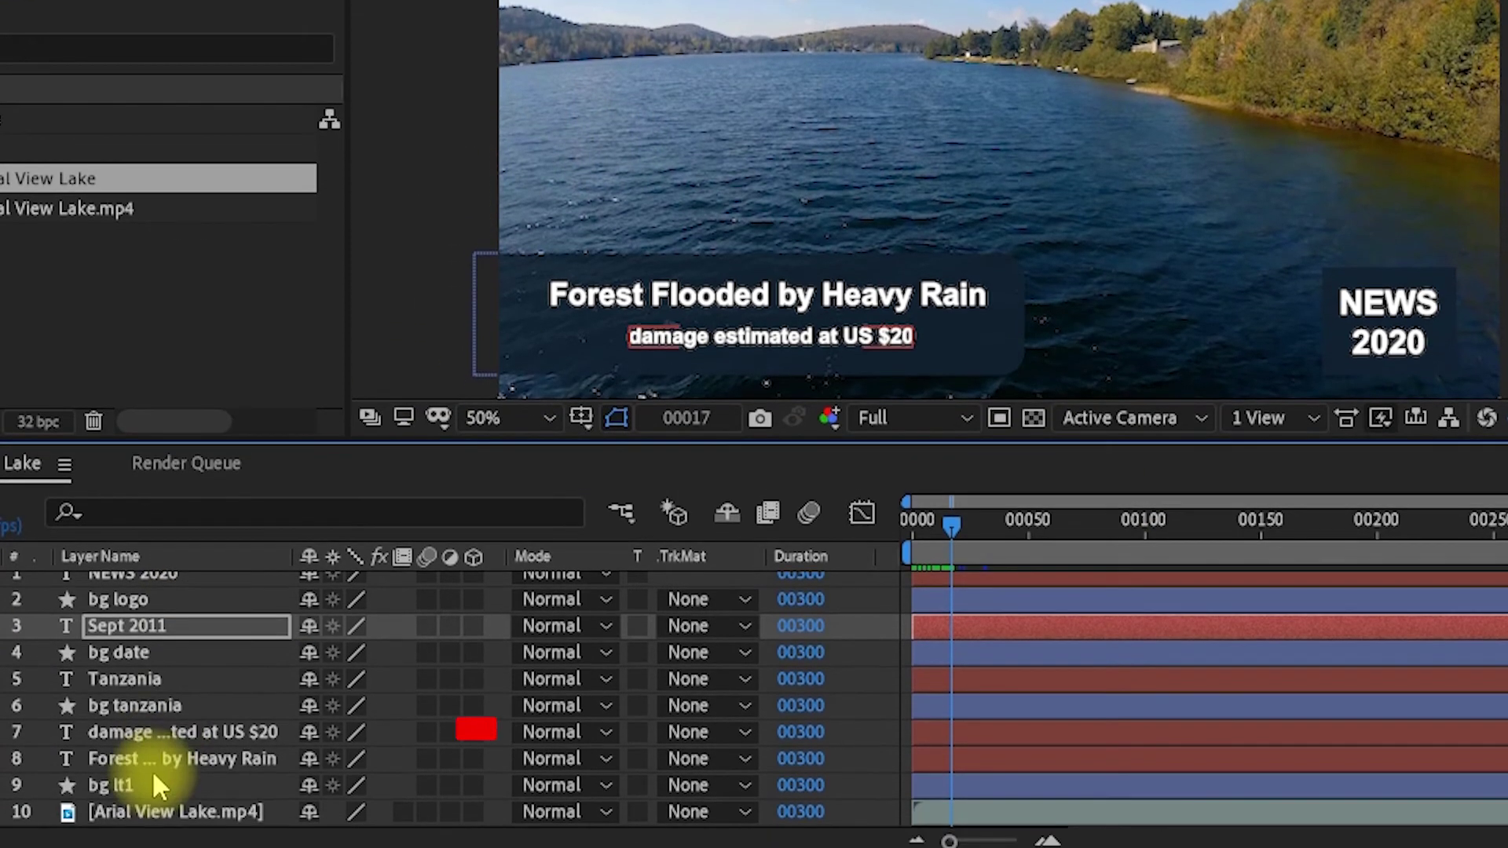
pyautogui.click(157, 732)
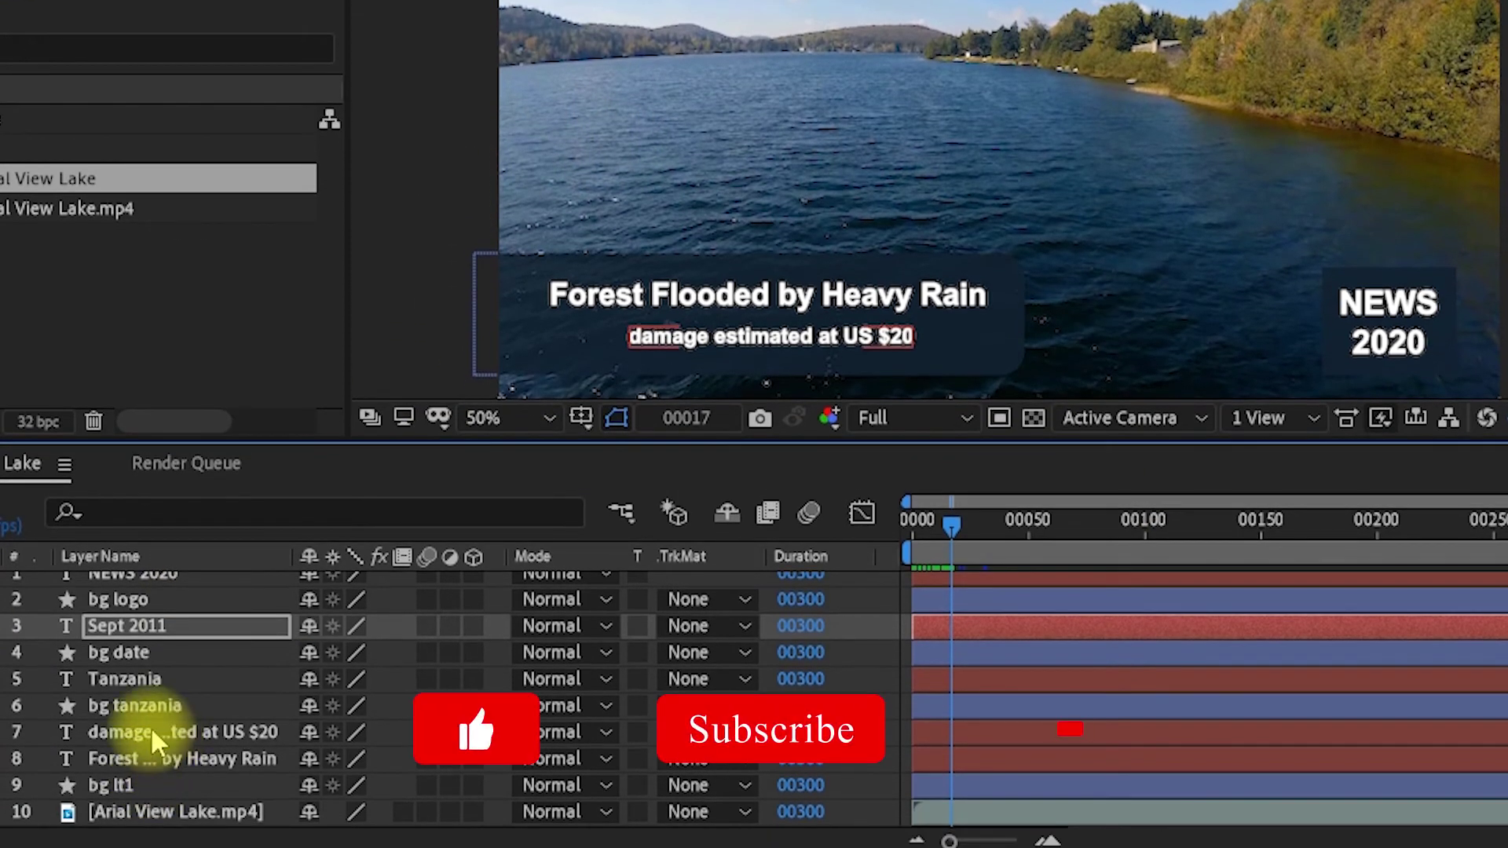
# Set Position keyframes at frame 15 on the subtitle, headline and lower-third background layers.
pyautogui.keyDown('shift'); pyautogui.click(140, 756); pyautogui.keyUp('shift')
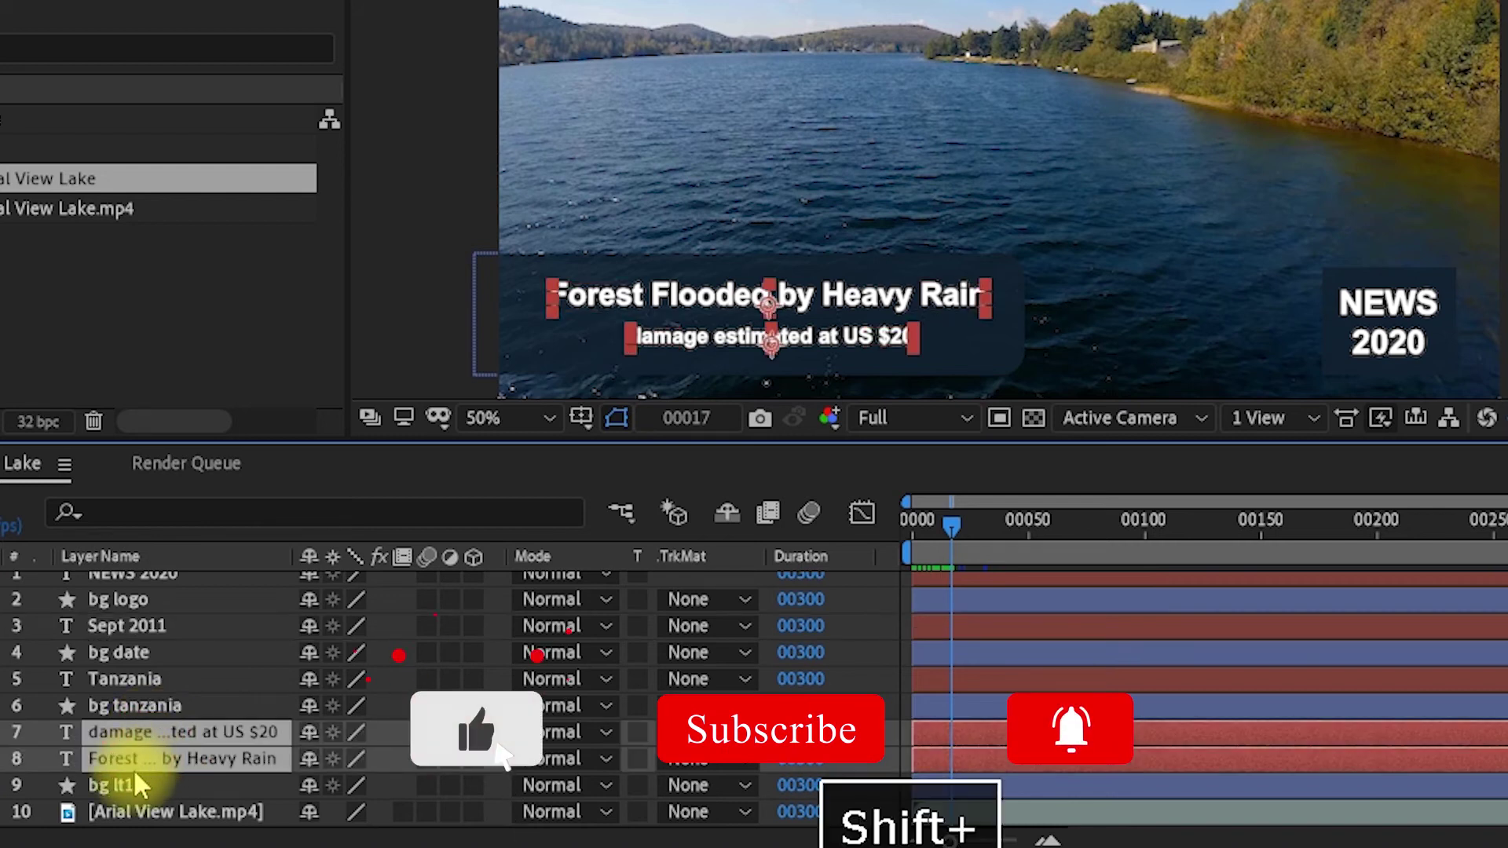
pyautogui.keyDown('shift'); pyautogui.click(119, 786); pyautogui.keyUp('shift')
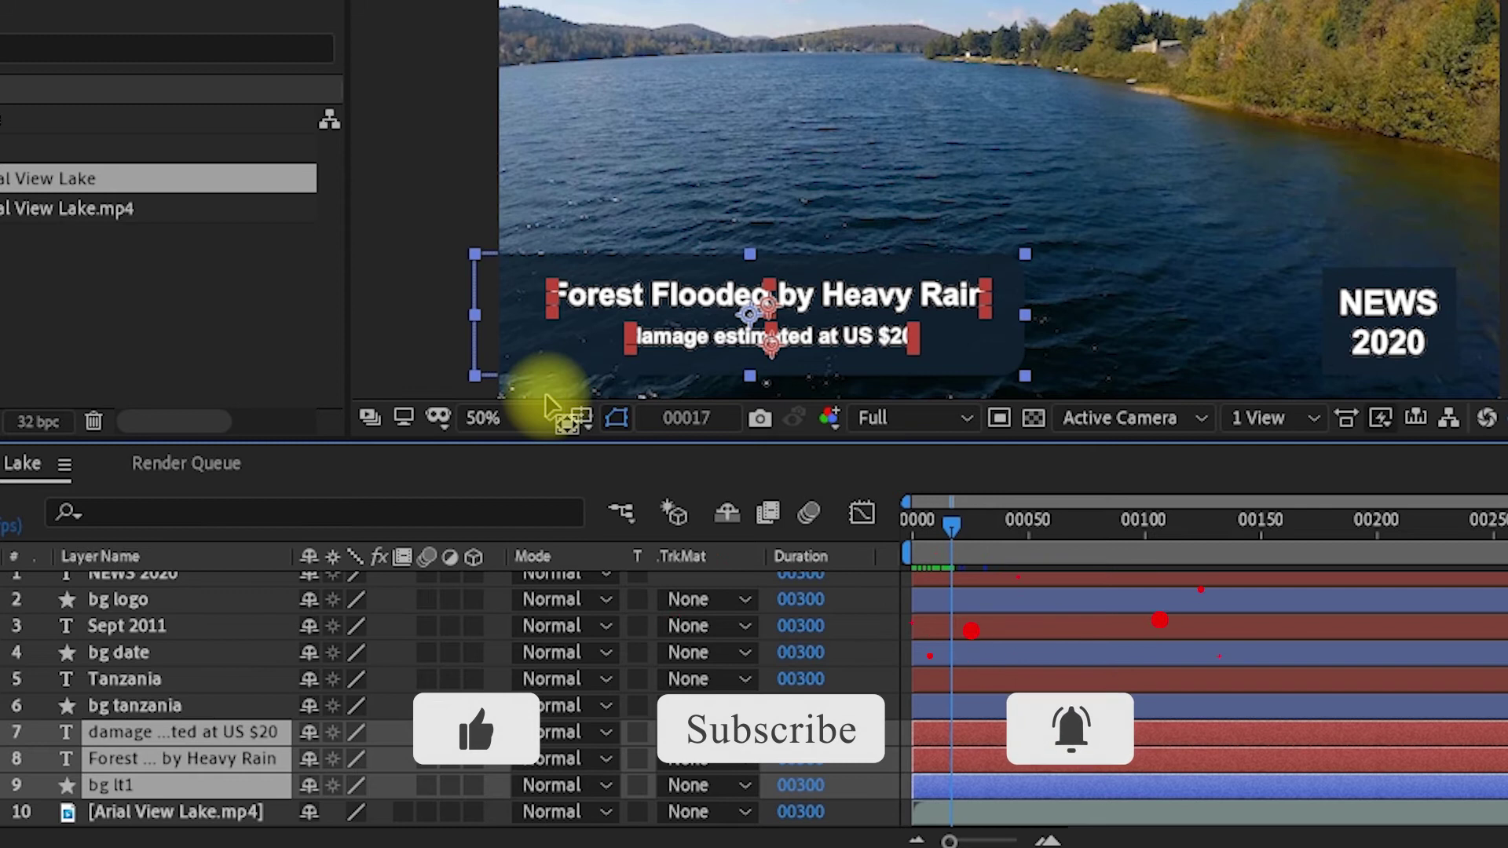
pyautogui.press('p')
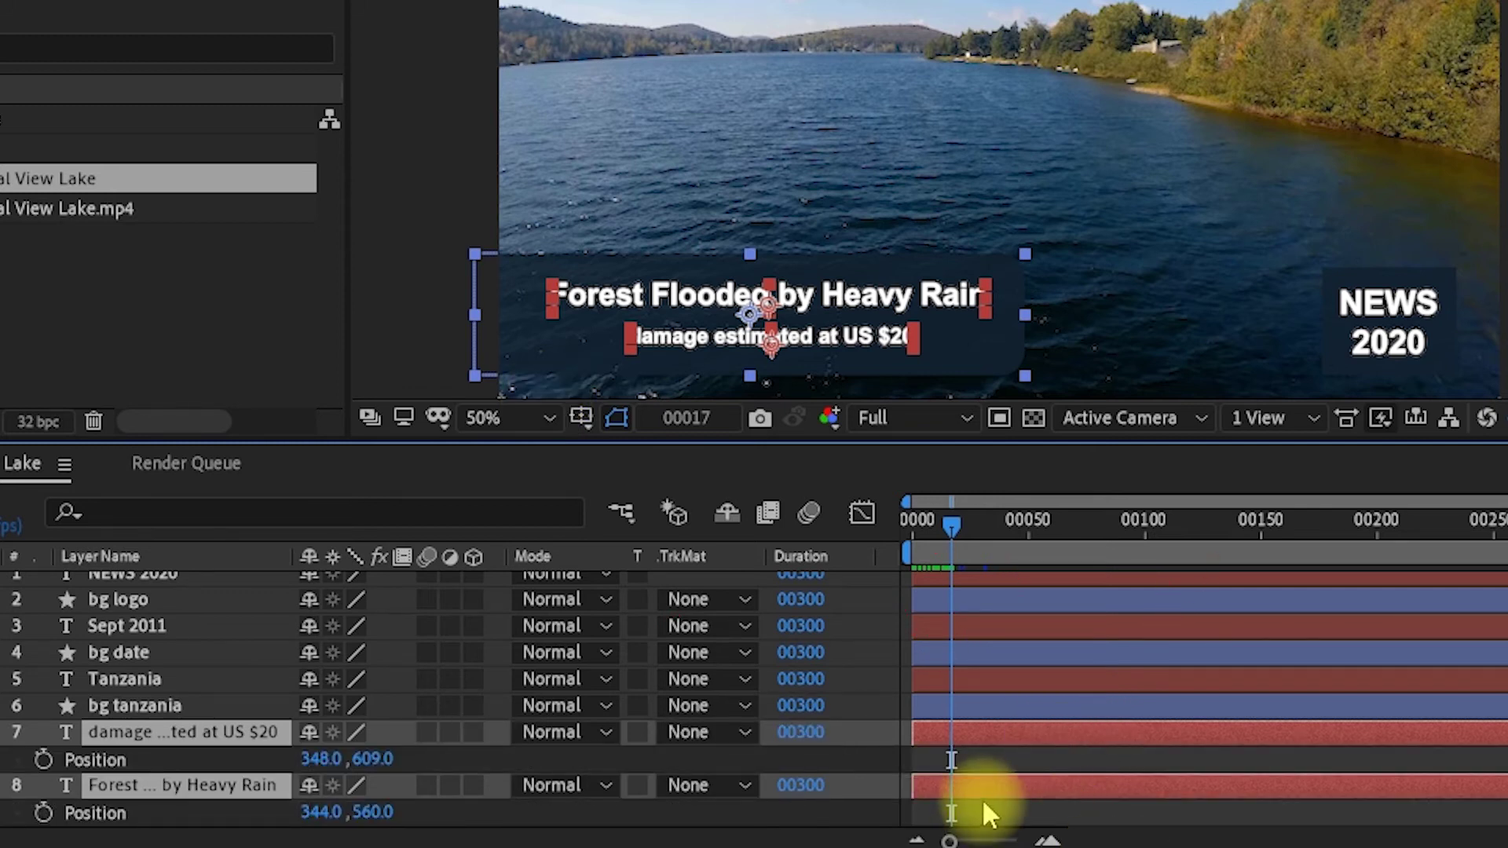
pyautogui.press('pageup')
pyautogui.press('pageup')
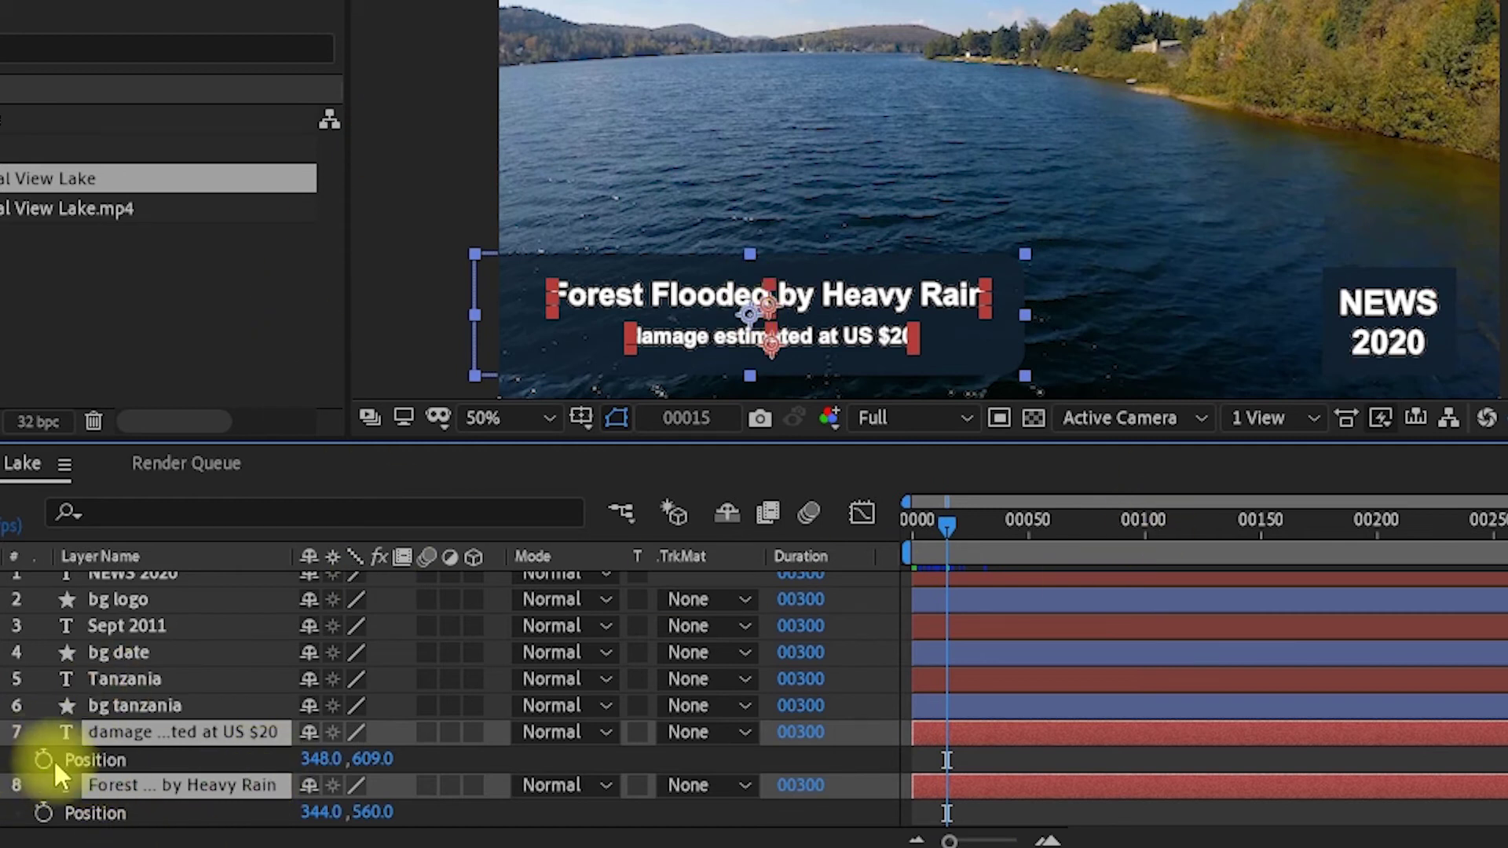
pyautogui.click(44, 759)
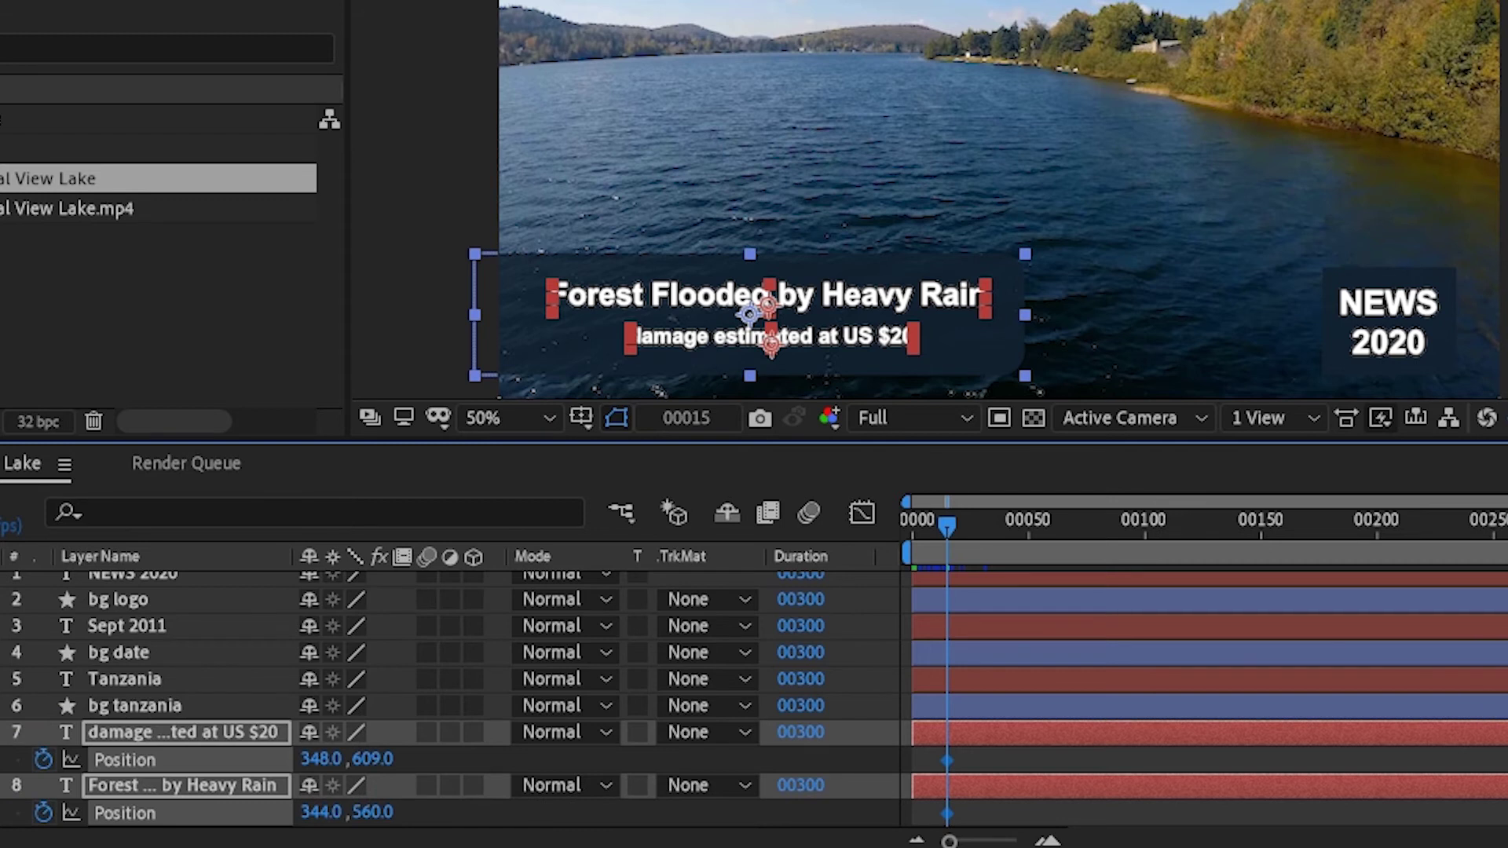
pyautogui.scroll(-2, 451, 700)
pyautogui.scroll(-1, 451, 699)
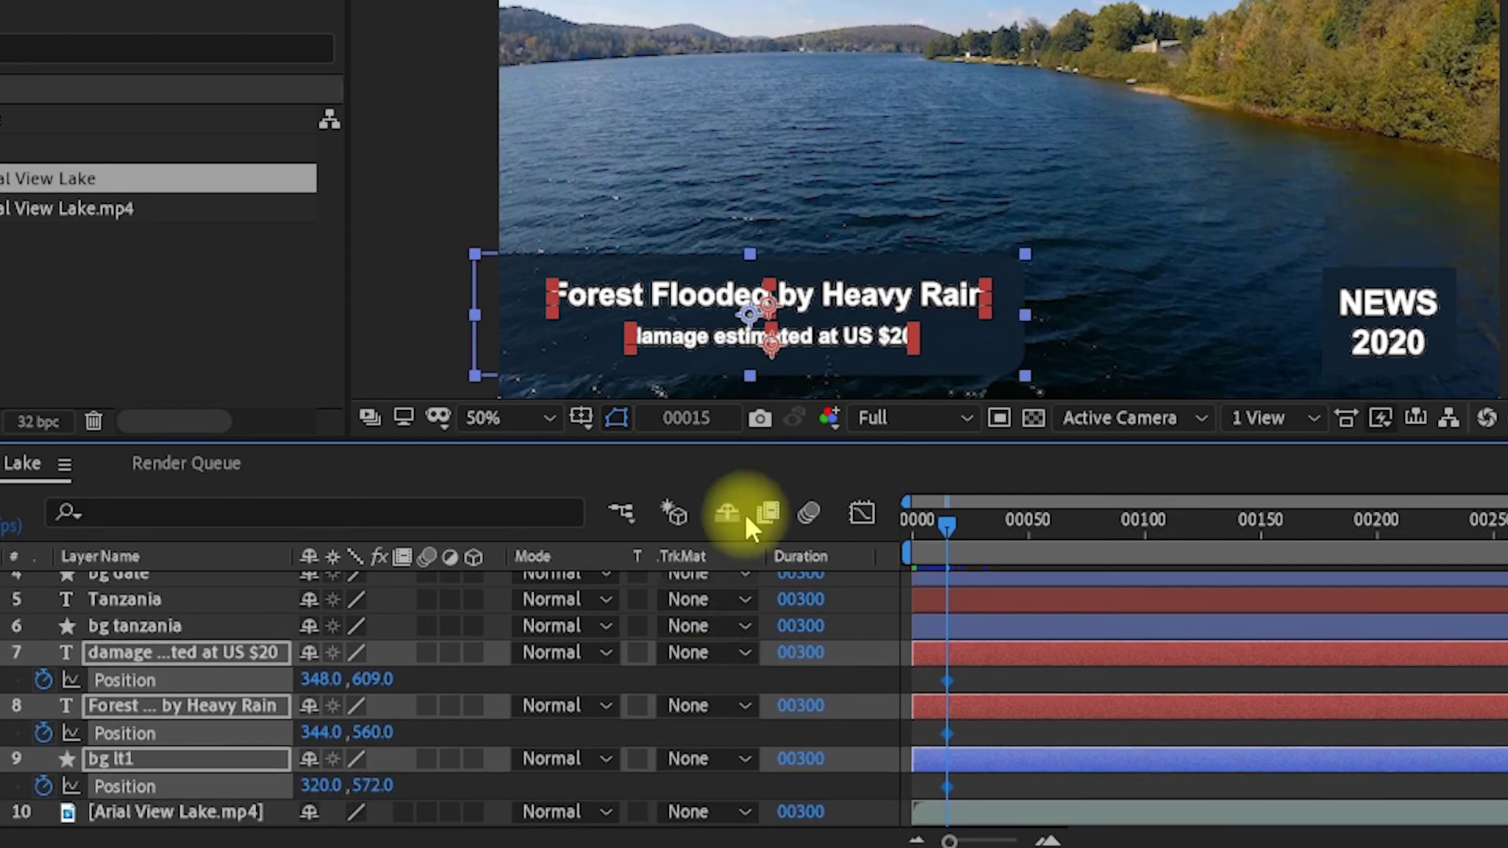
# At frame 0, push the lower-third layers' X position off the left edge.
pyautogui.moveTo(941, 522); pyautogui.dragTo(851, 544)
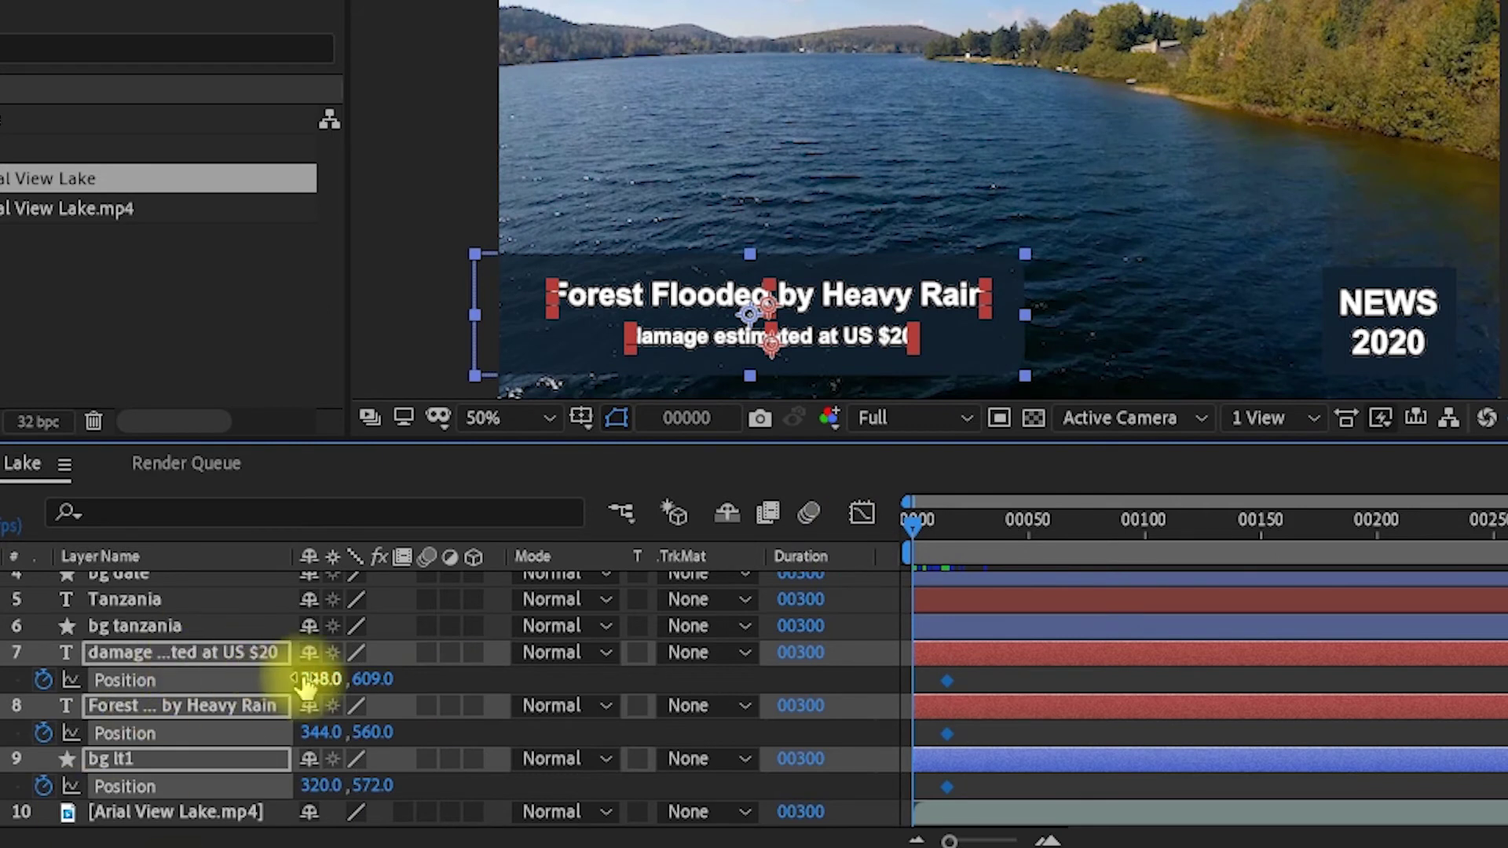
pyautogui.moveTo(305, 680); pyautogui.dragTo(31, 692)
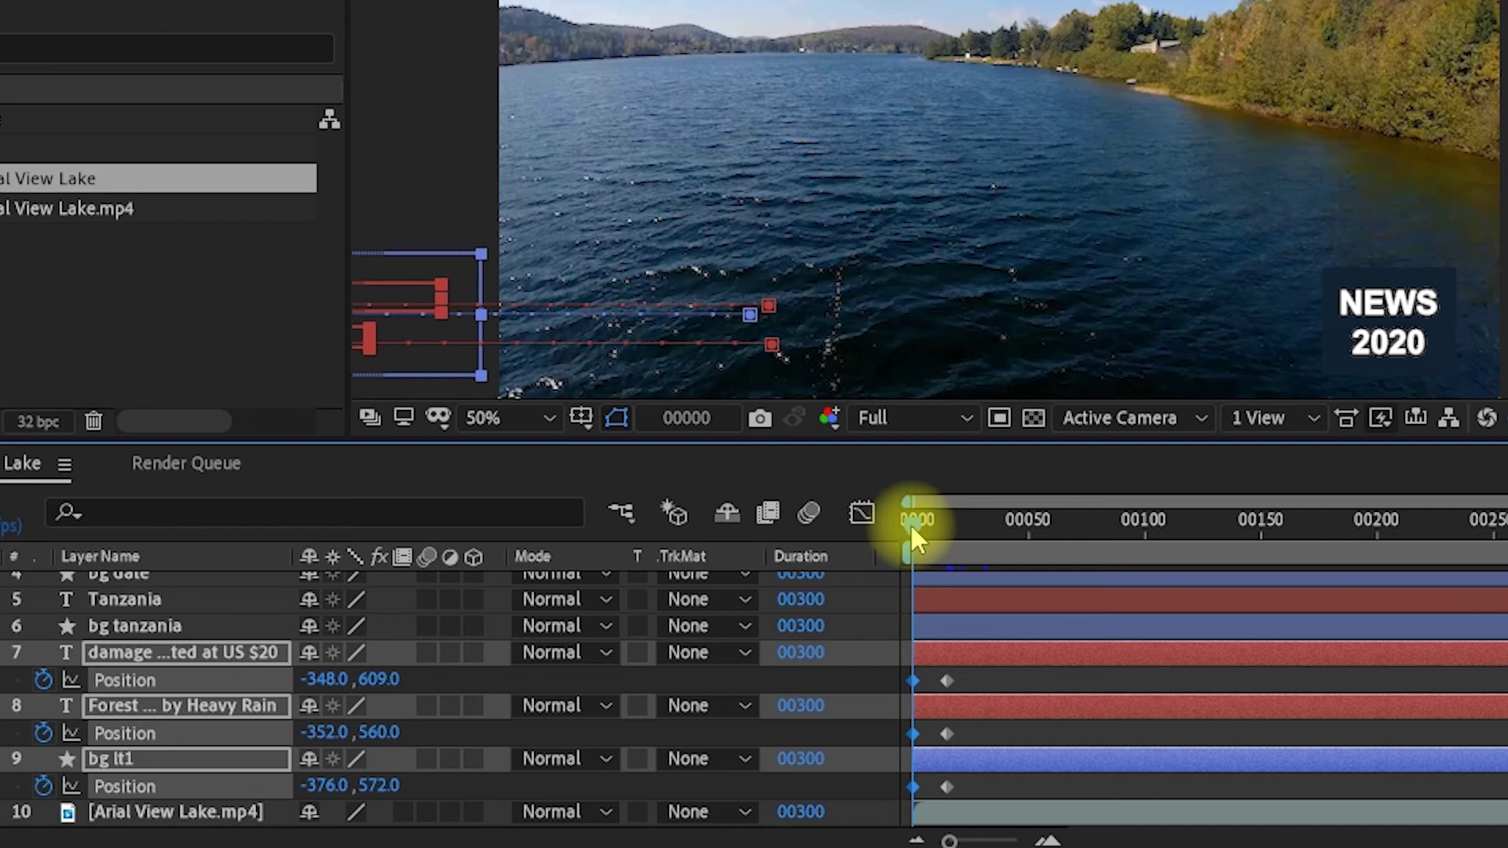
pyautogui.moveTo(917, 523); pyautogui.dragTo(964, 523)
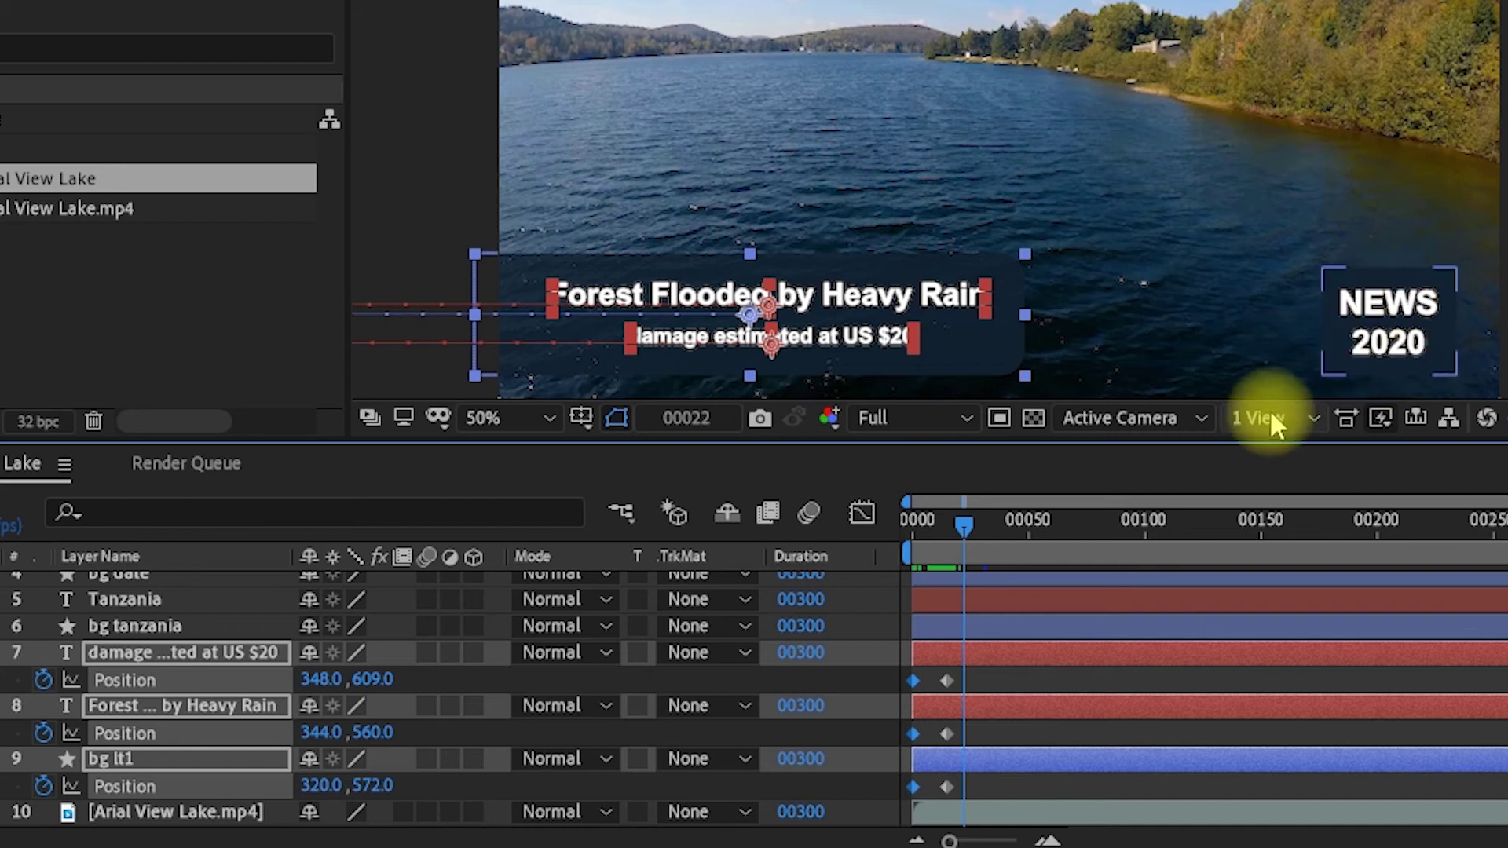
pyautogui.press('p')
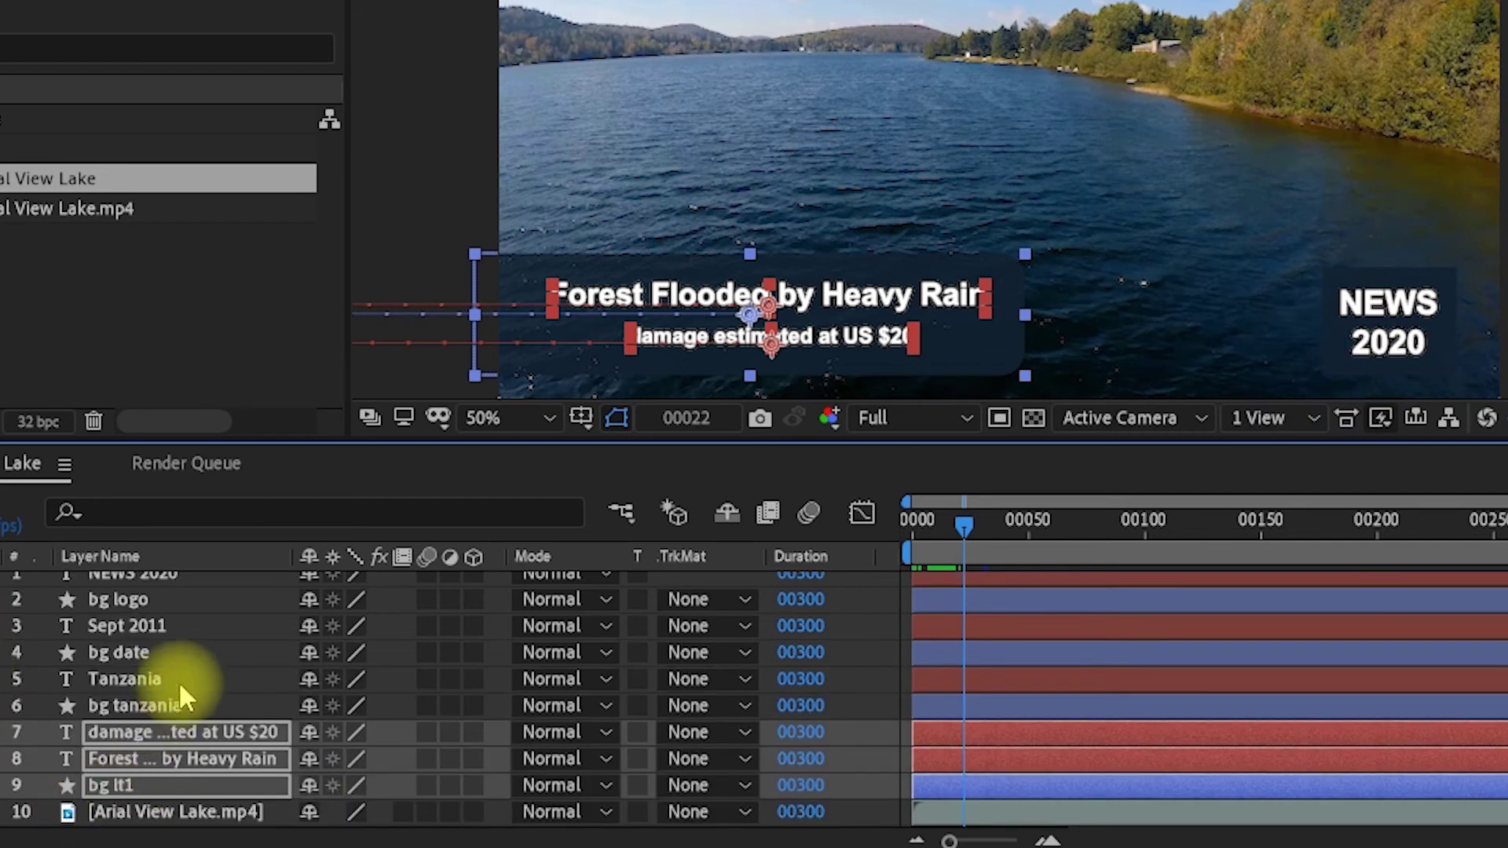
pyautogui.click(227, 667)
pyautogui.scroll(1, 229, 677)
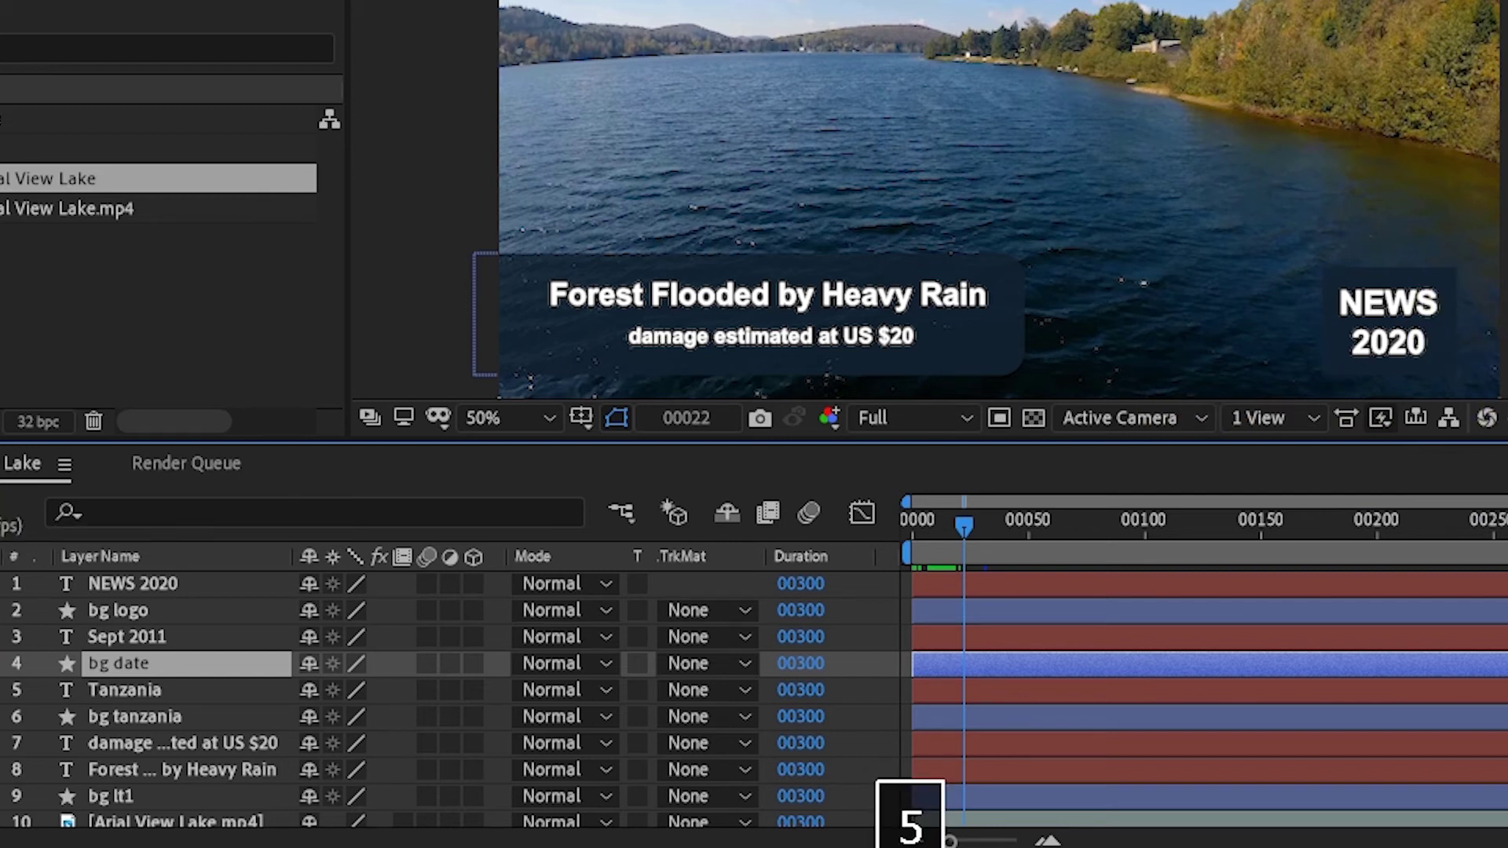
pyautogui.press('Return')
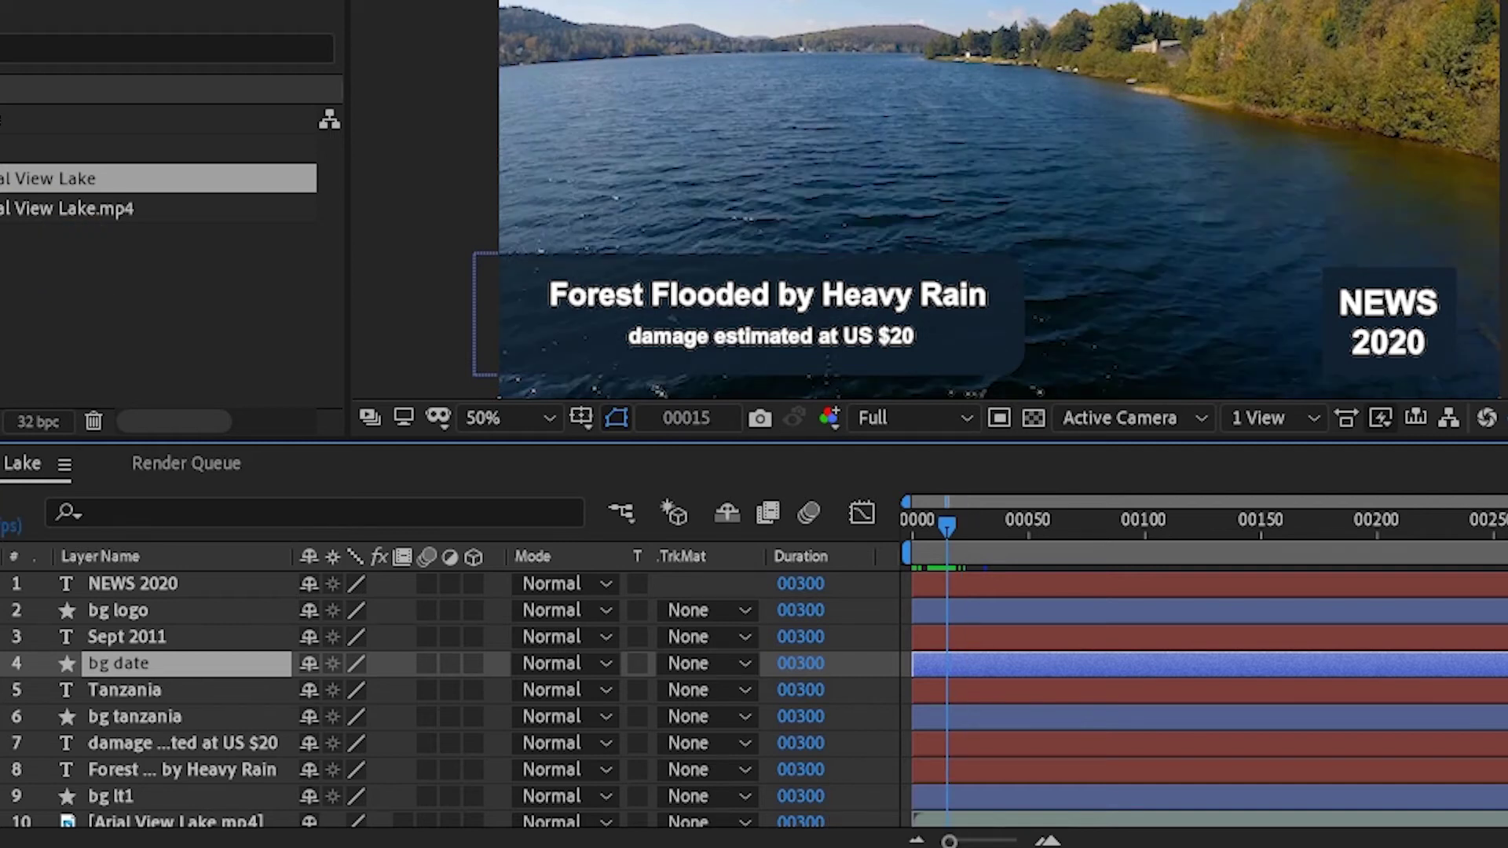
# Add Scale and Rotation keyframes to the bg logo layer at frame 15.
pyautogui.click(123, 583)
pyautogui.click(130, 611)
pyautogui.press('s')
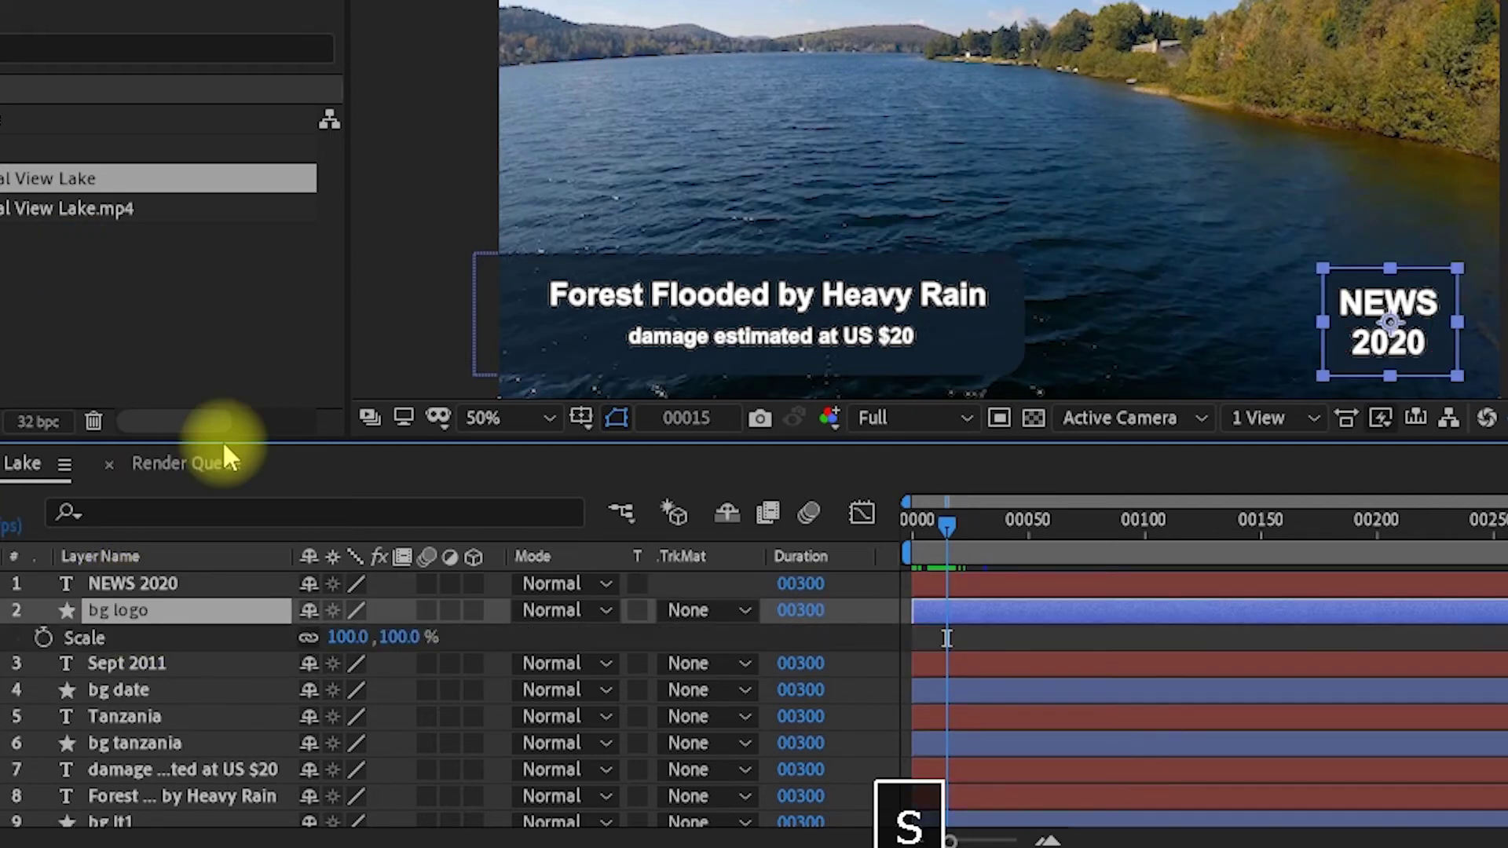
pyautogui.hotkey('shift', 'r')
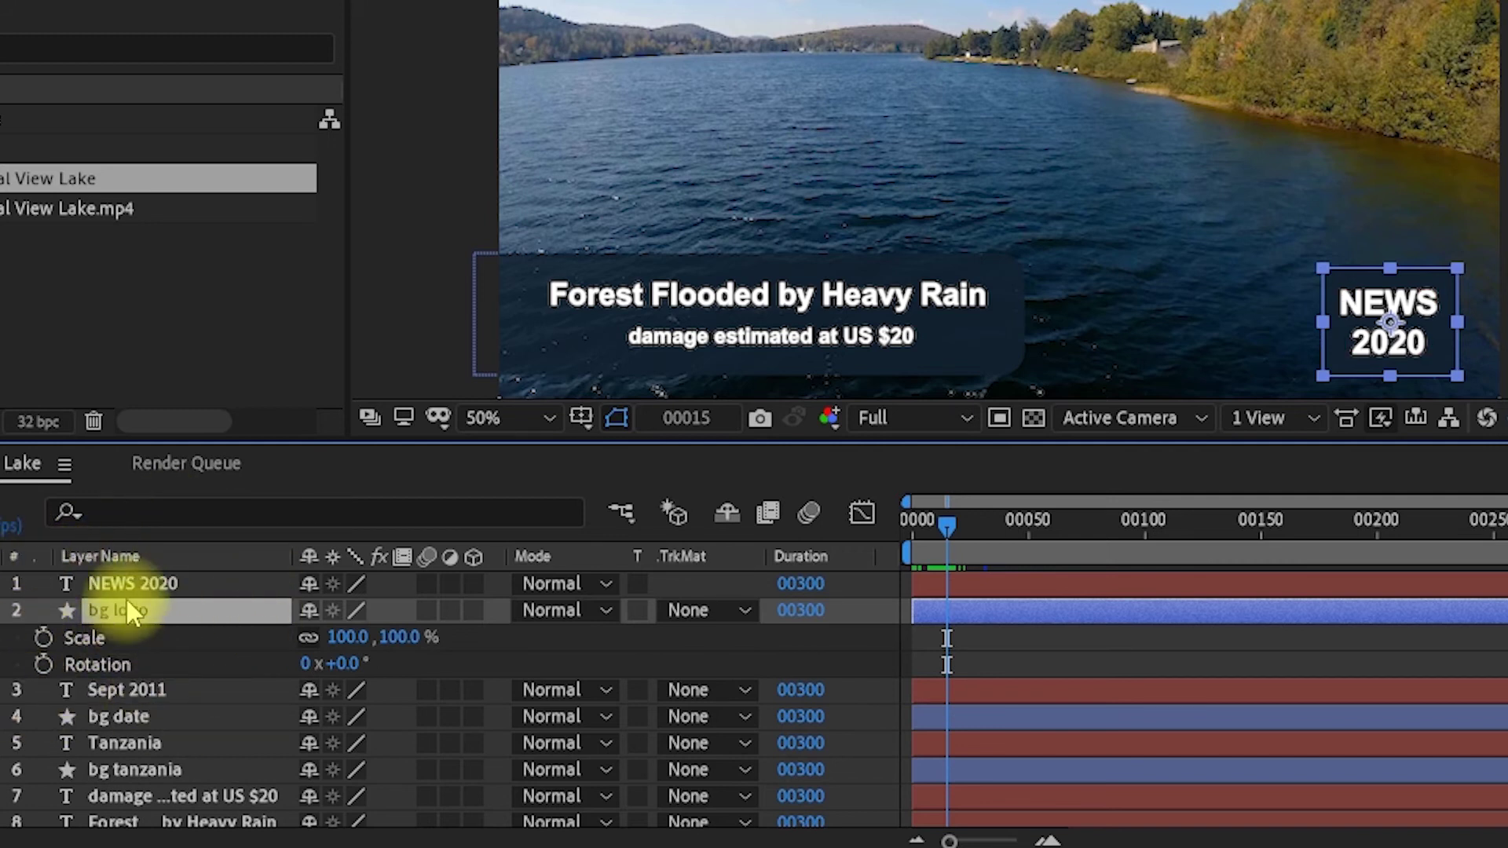
pyautogui.click(43, 640)
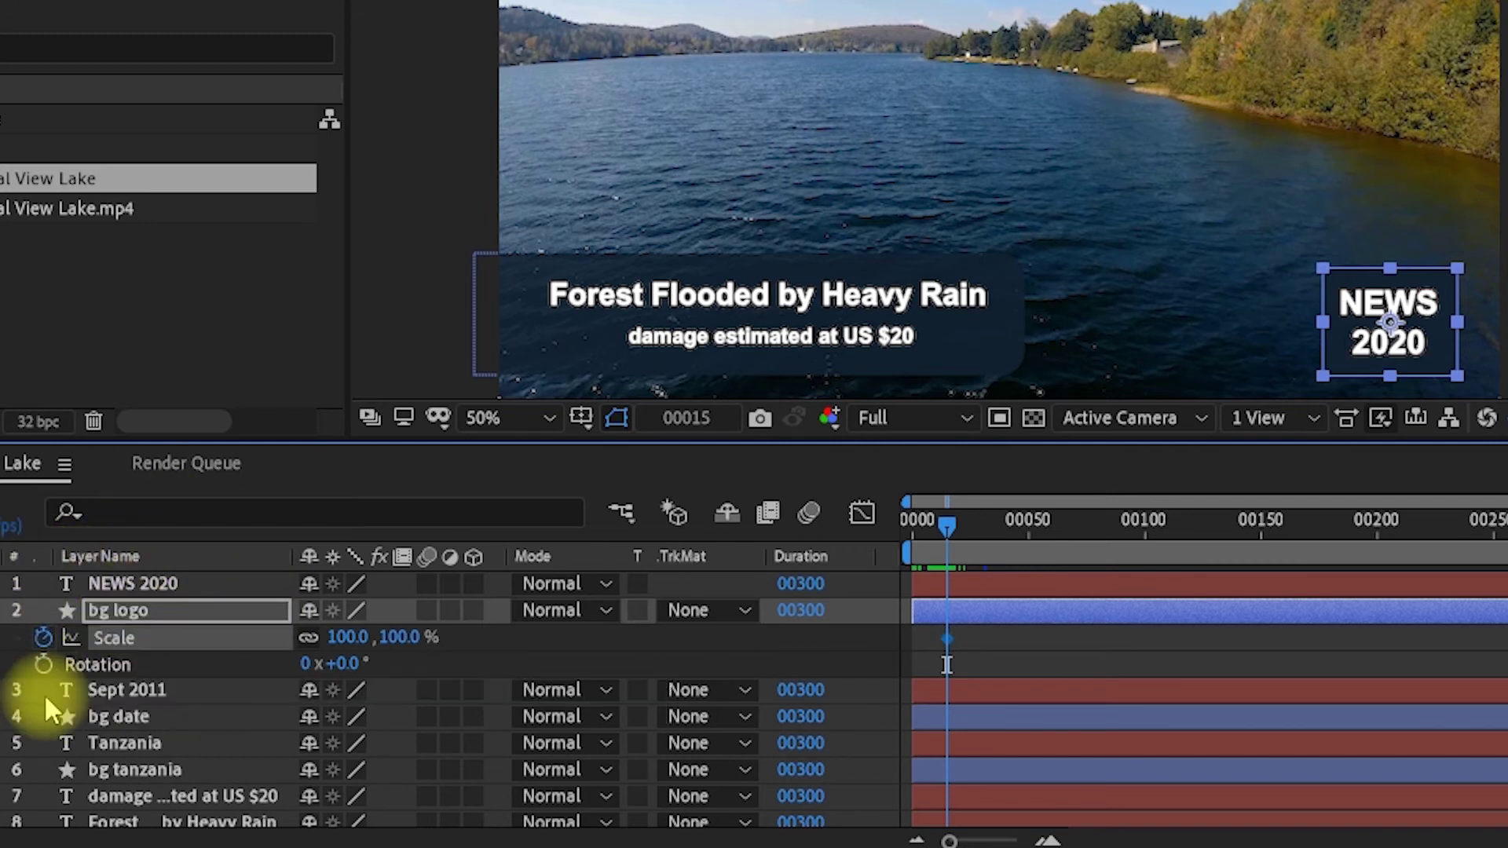
pyautogui.click(43, 664)
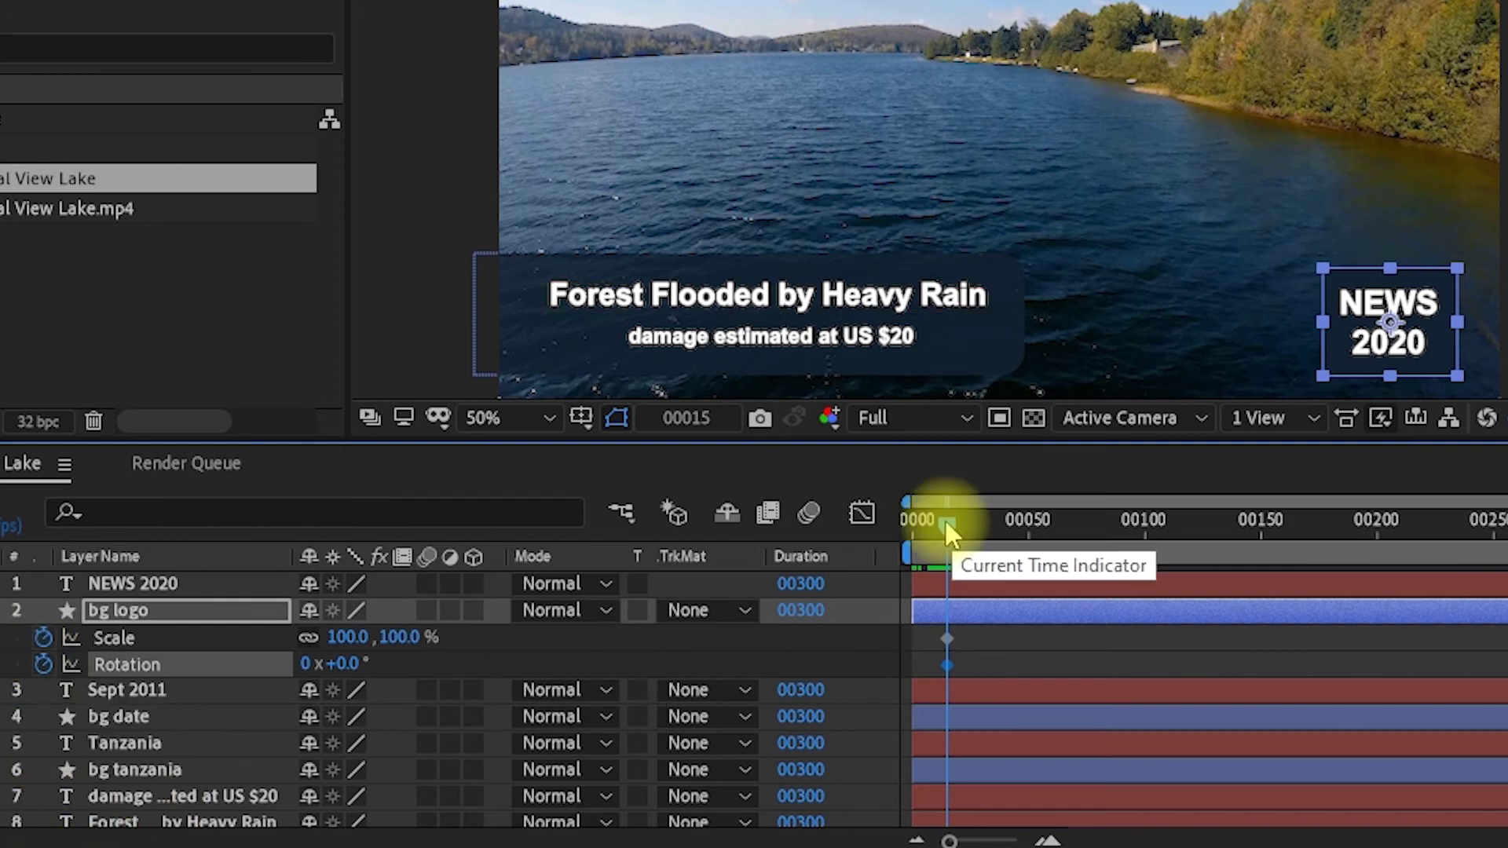
# At frame 0, give bg logo a rotation of 360° and a scale of 0%.
pyautogui.moveTo(948, 535); pyautogui.dragTo(911, 522)
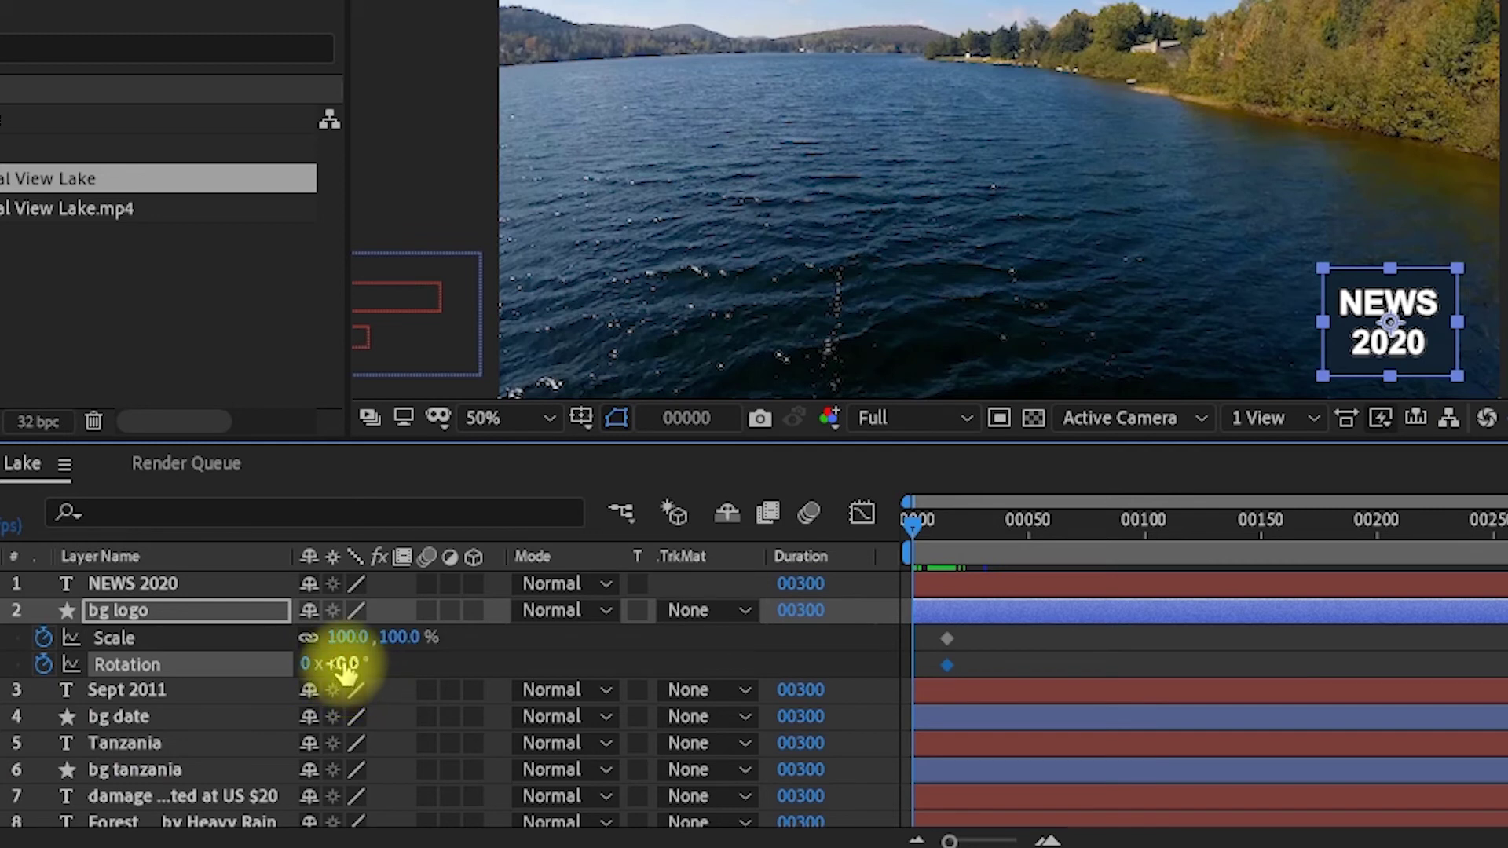
pyautogui.click(343, 667)
pyautogui.write('360')
pyautogui.press('Return')
pyautogui.click(348, 637)
pyautogui.write('0')
pyautogui.press('Return')
pyautogui.press('k')
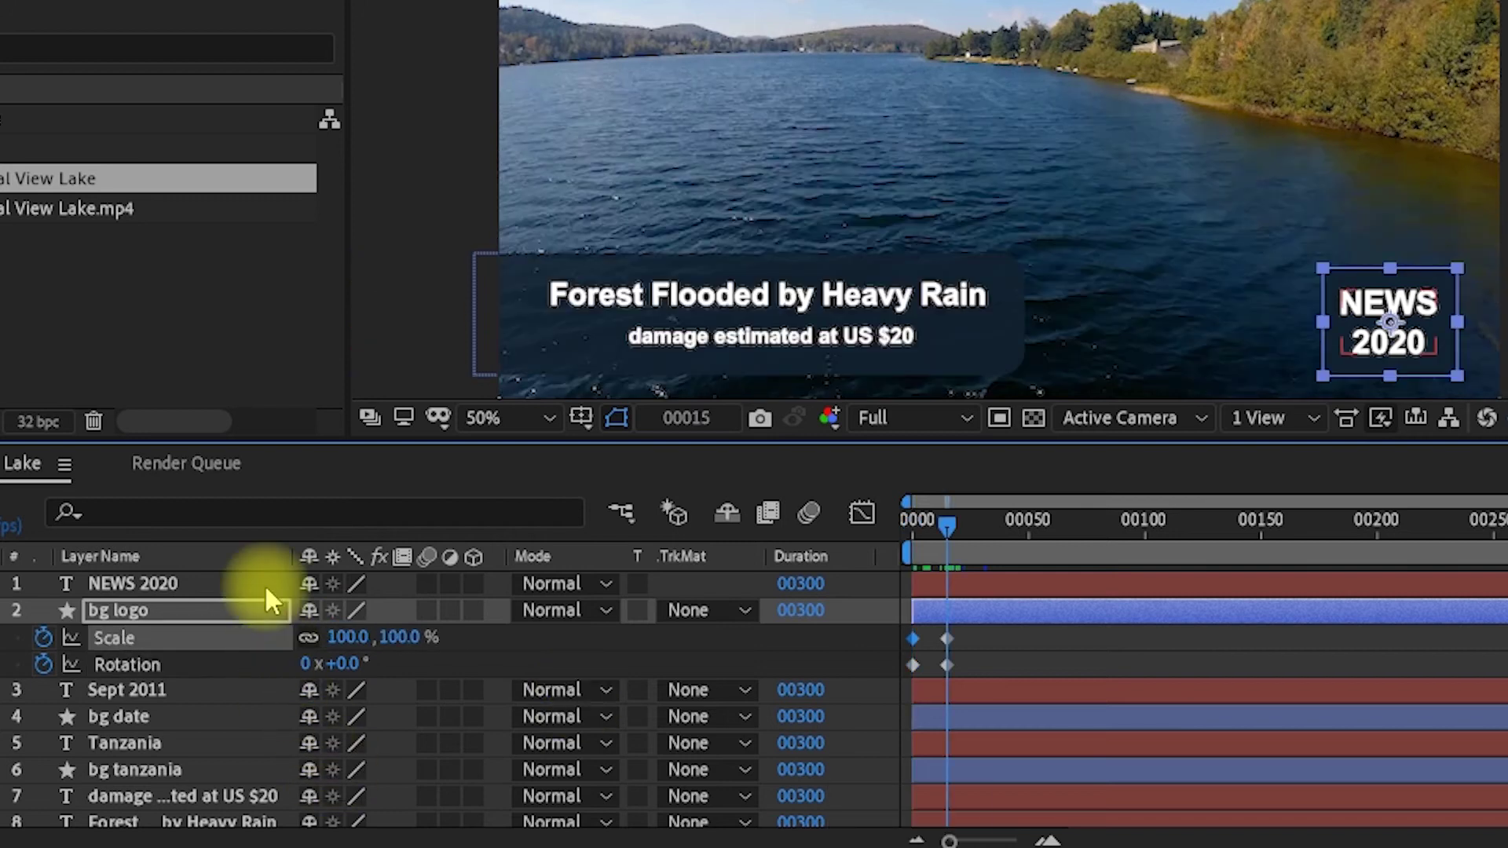
# Add Scale and Rotation keyframes to the NEWS 2020 text at frame 15.
pyautogui.click(144, 580)
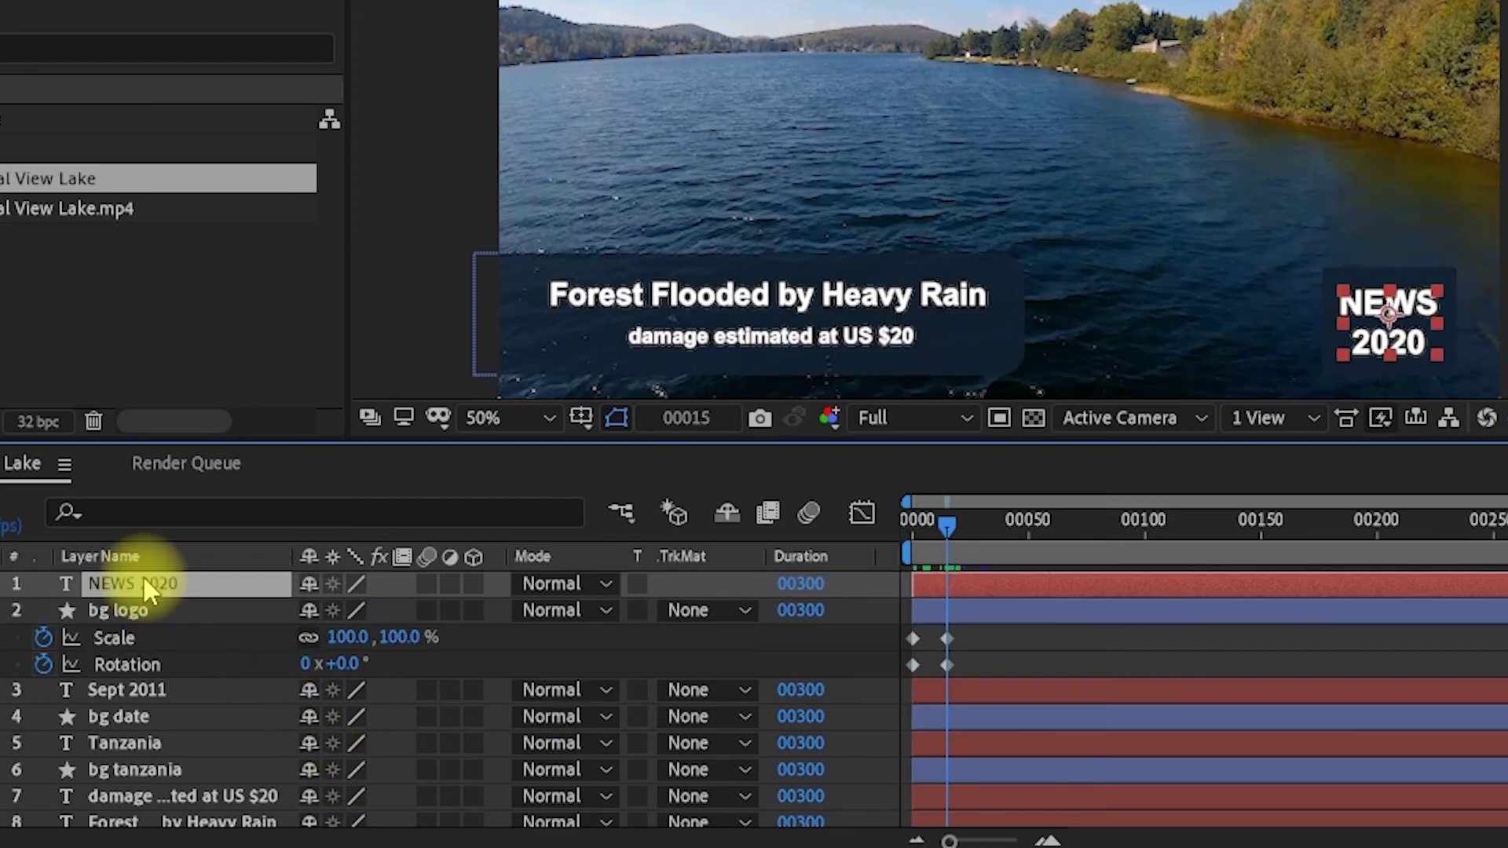
pyautogui.press('s')
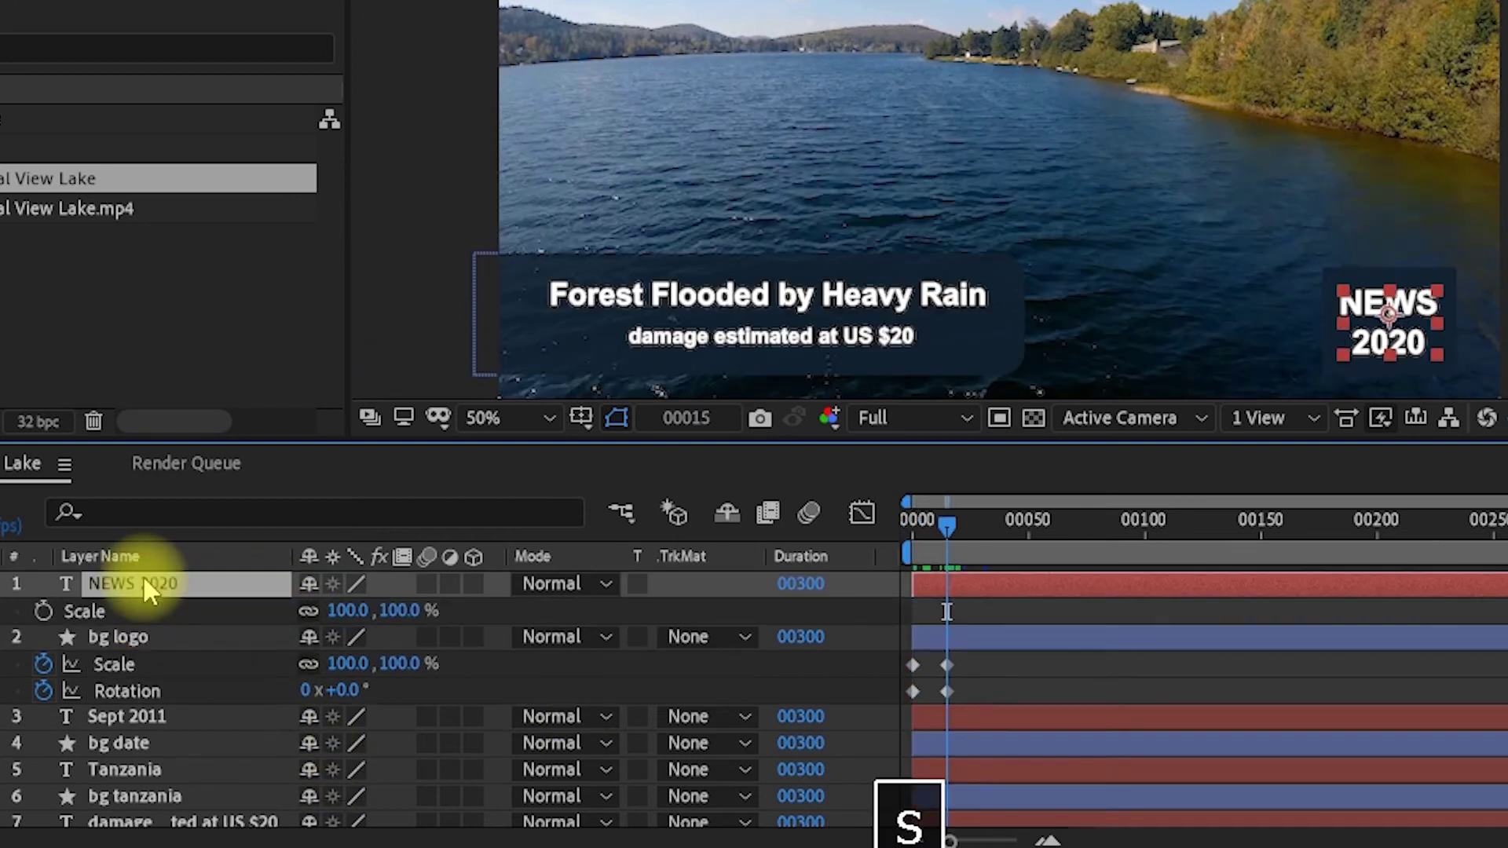
pyautogui.hotkey('shift', 'r')
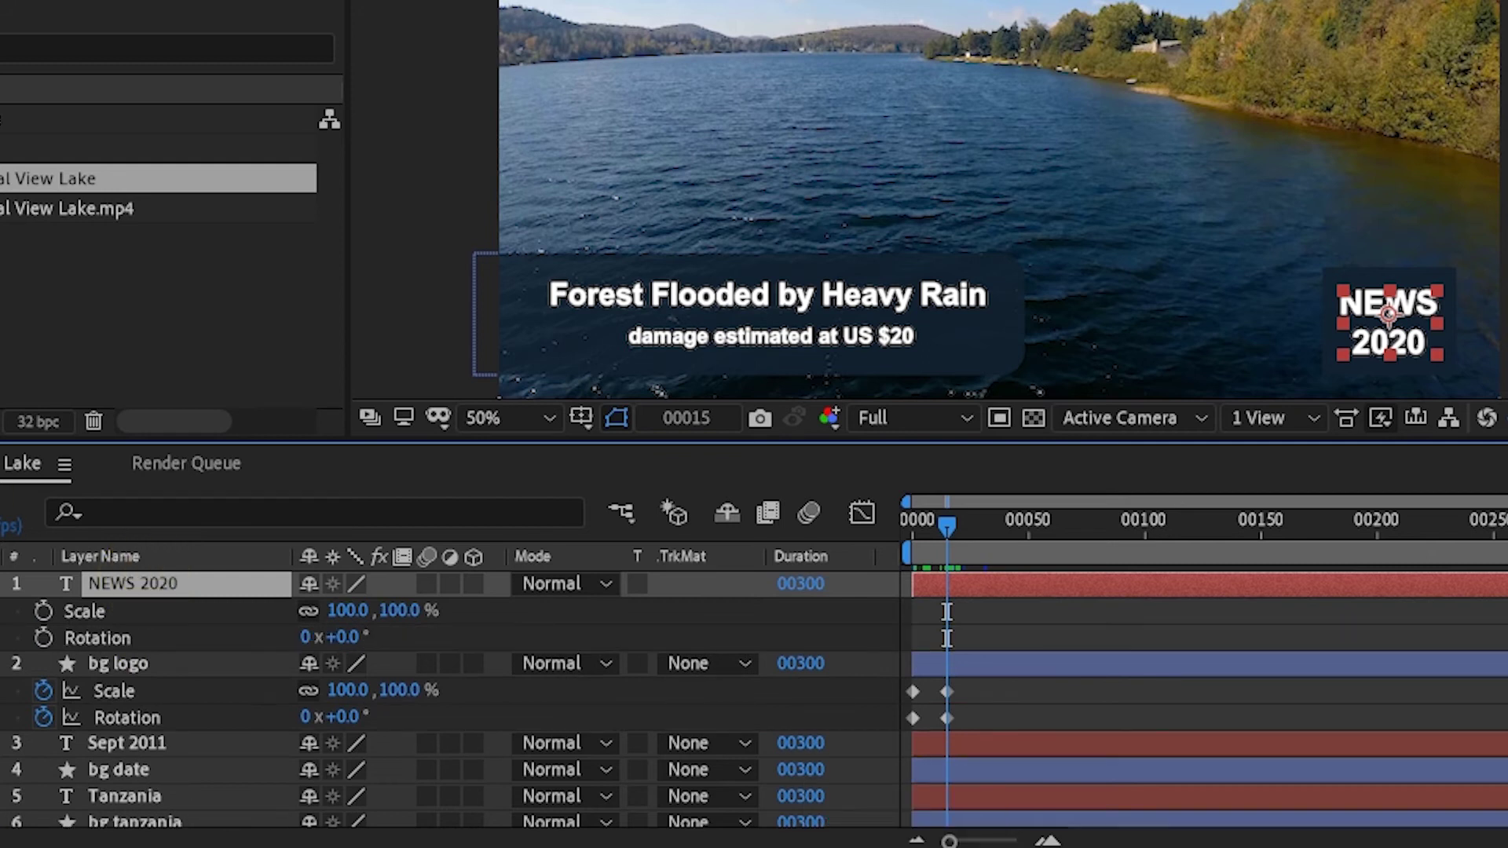
pyautogui.click(43, 612)
pyautogui.click(43, 638)
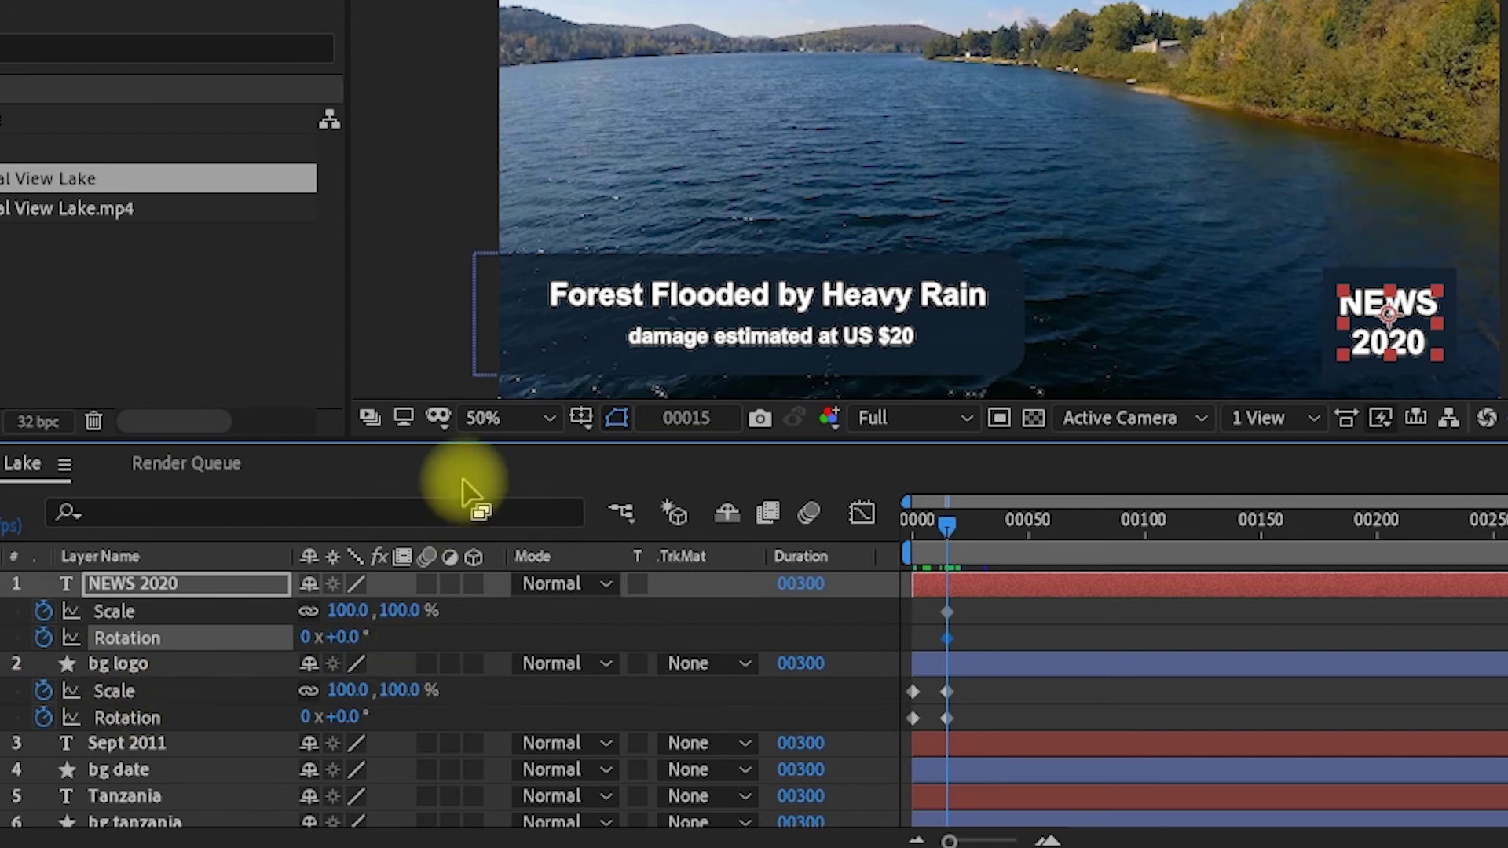
# At frame 0, set NEWS 2020 rotation to -360° and scale to 0%, then preview.
pyautogui.moveTo(945, 520); pyautogui.dragTo(903, 519)
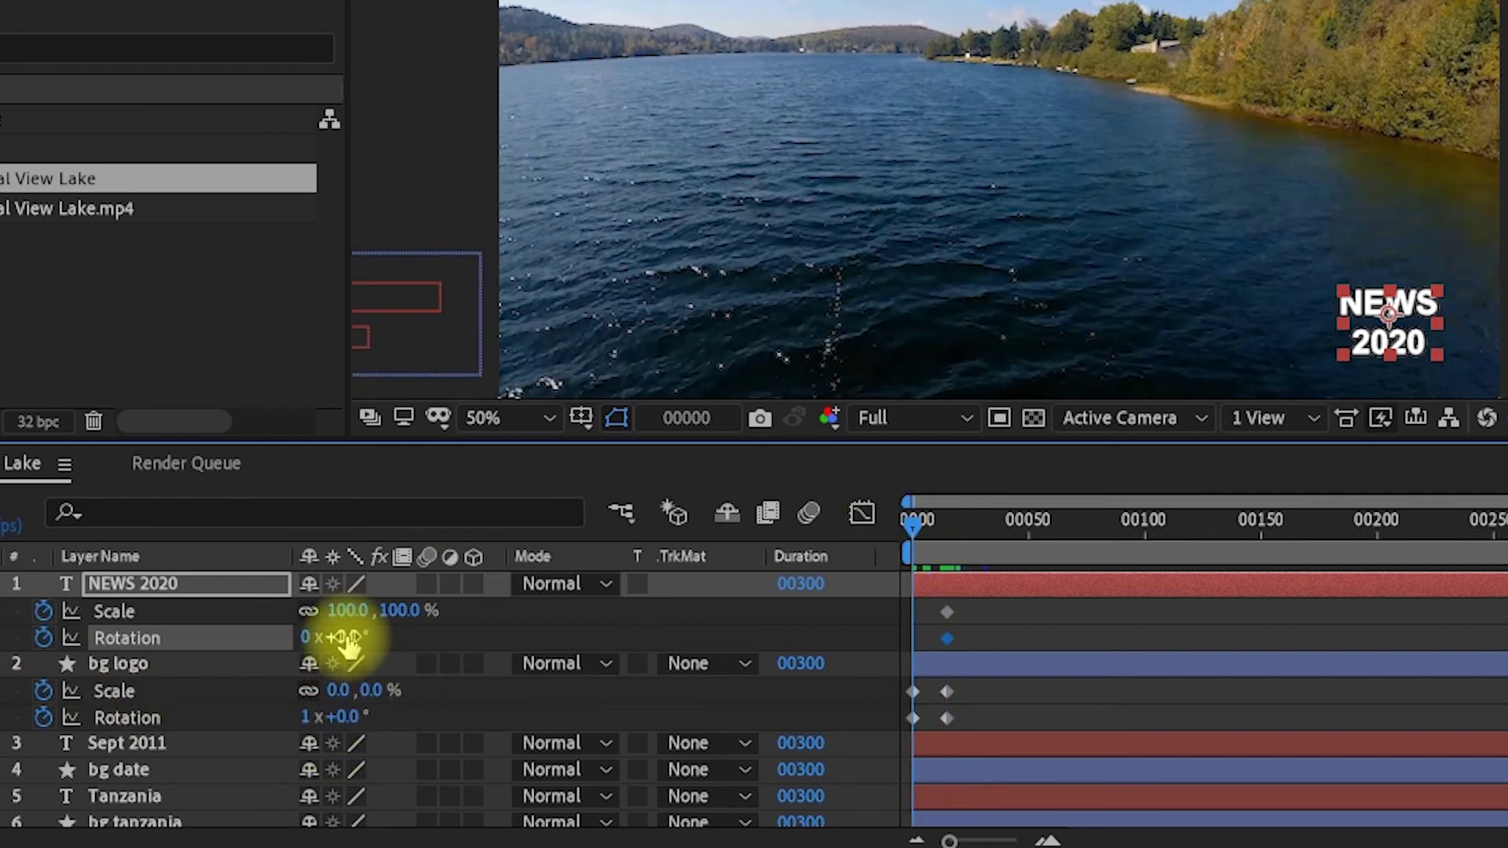
pyautogui.click(346, 637)
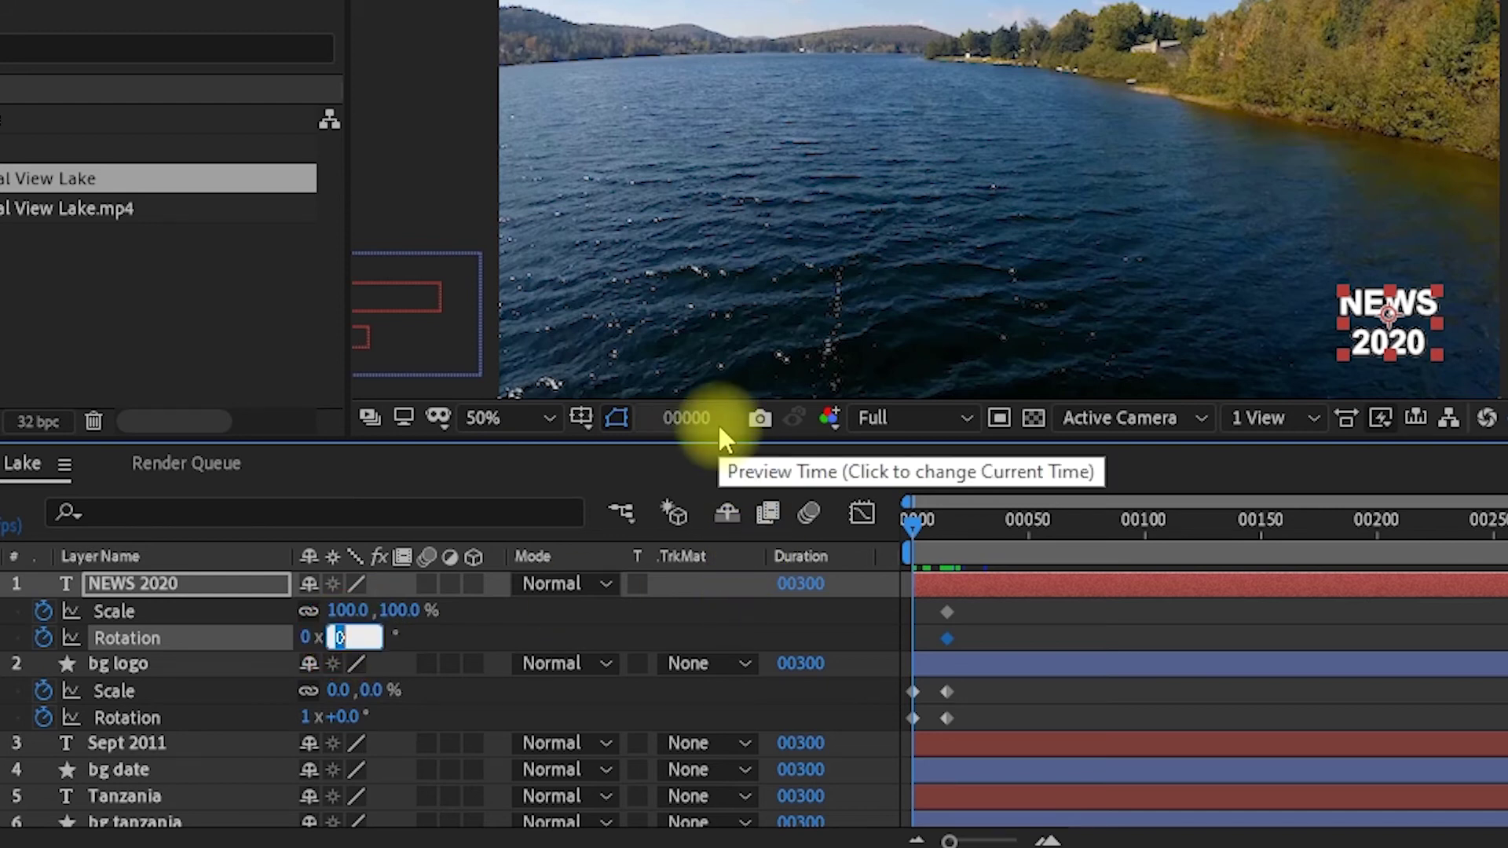
pyautogui.write('-360')
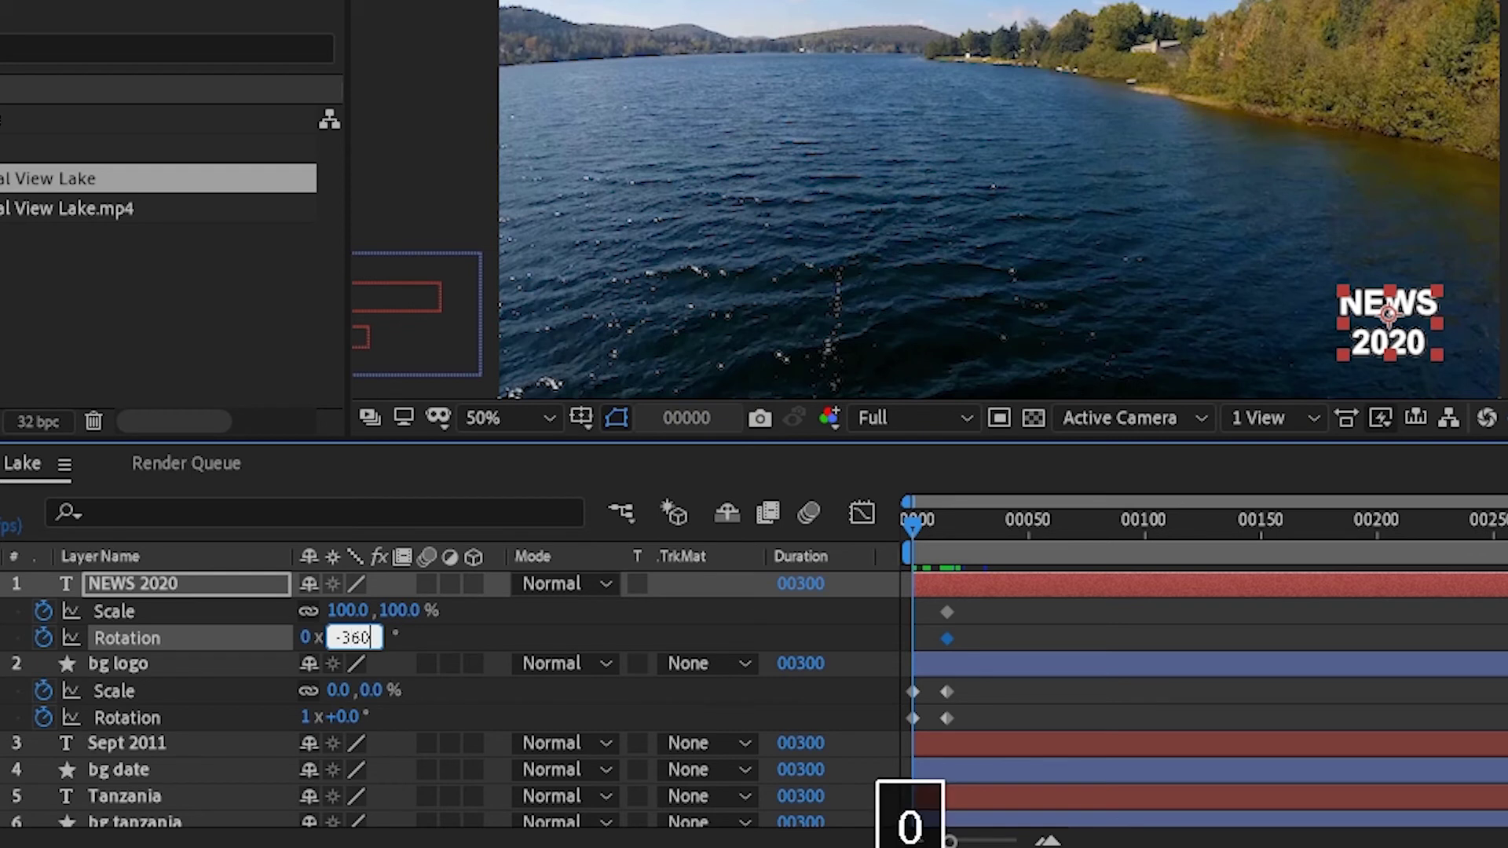
pyautogui.press('Return')
pyautogui.click(346, 611)
pyautogui.write('0')
pyautogui.press('Return')
pyautogui.click(1393, 304)
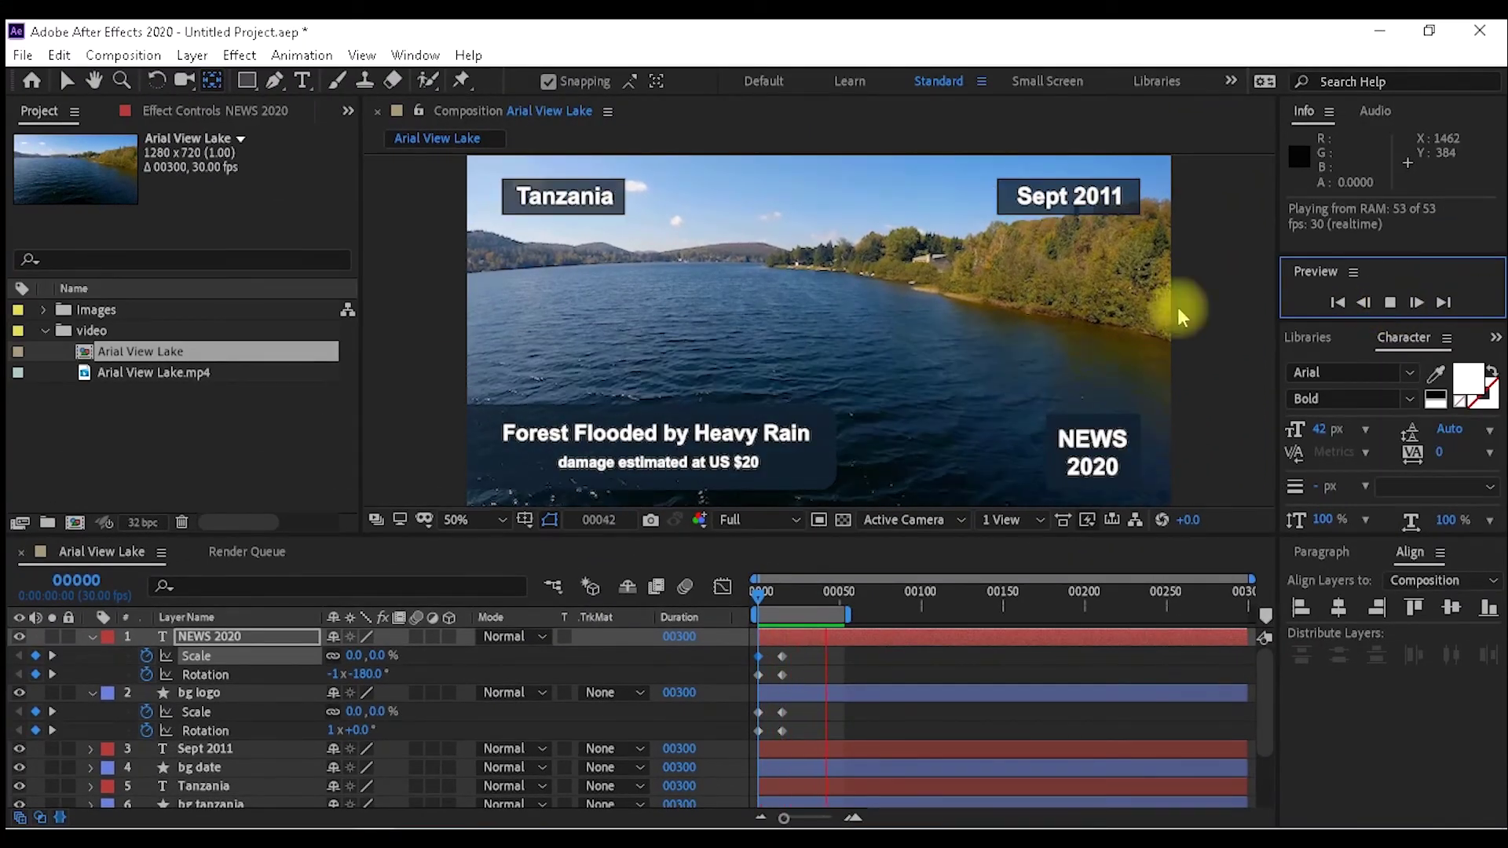
# Stop the preview, collapse all layer properties and zoom into the timeline's first frames.
pyautogui.click(1390, 303)
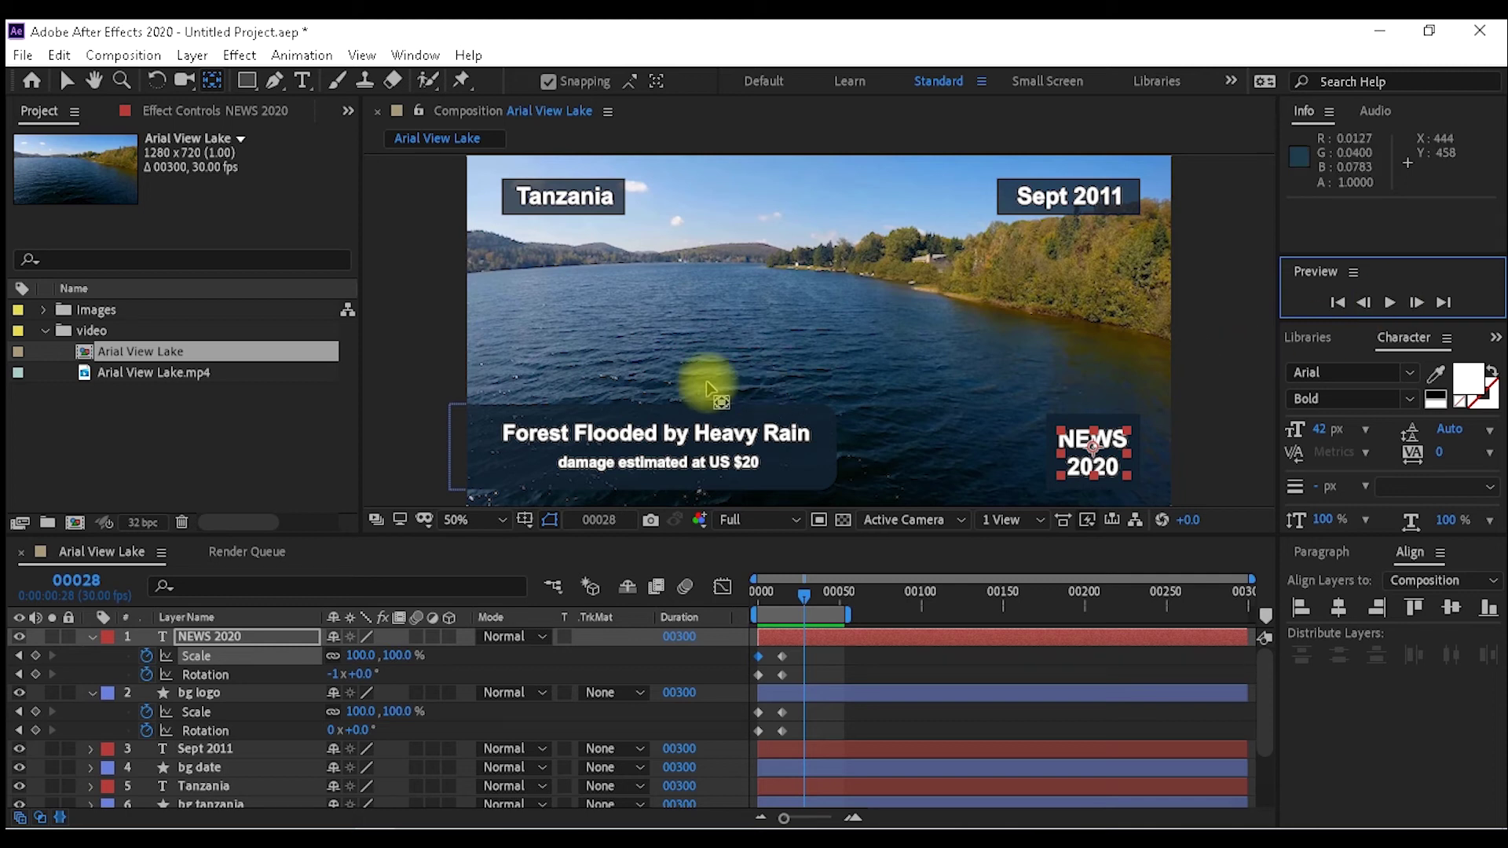
pyautogui.click(168, 636)
pyautogui.press('u')
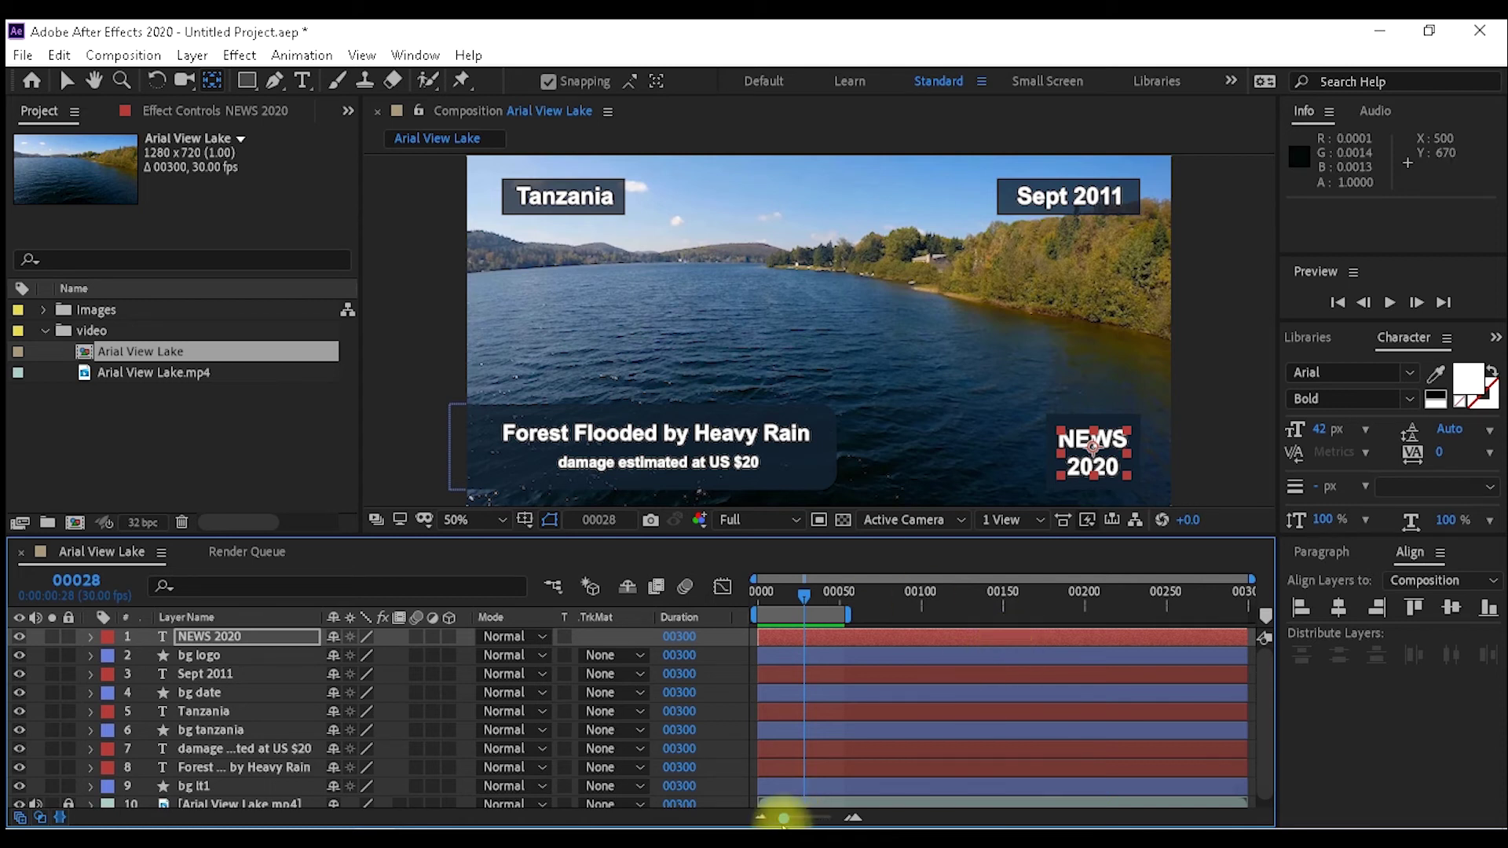
pyautogui.moveTo(784, 819); pyautogui.dragTo(809, 818)
# Reveal the Tanzania and bg tanzania keyframes and select Tanzania's two Opacity keyframes.
pyautogui.click(234, 713)
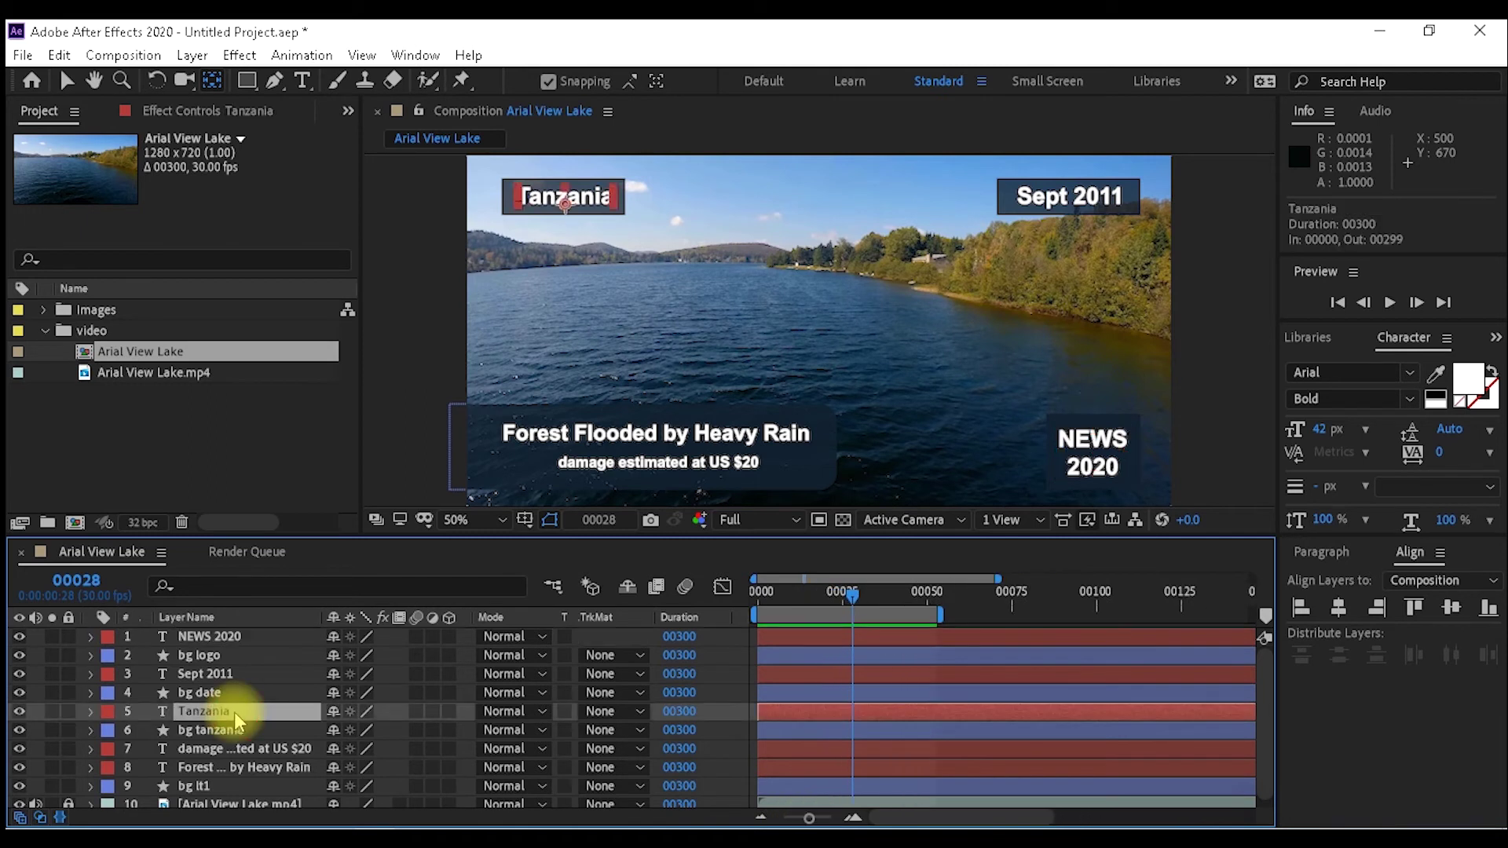
pyautogui.keyDown('shift'); pyautogui.click(234, 731); pyautogui.keyUp('shift')
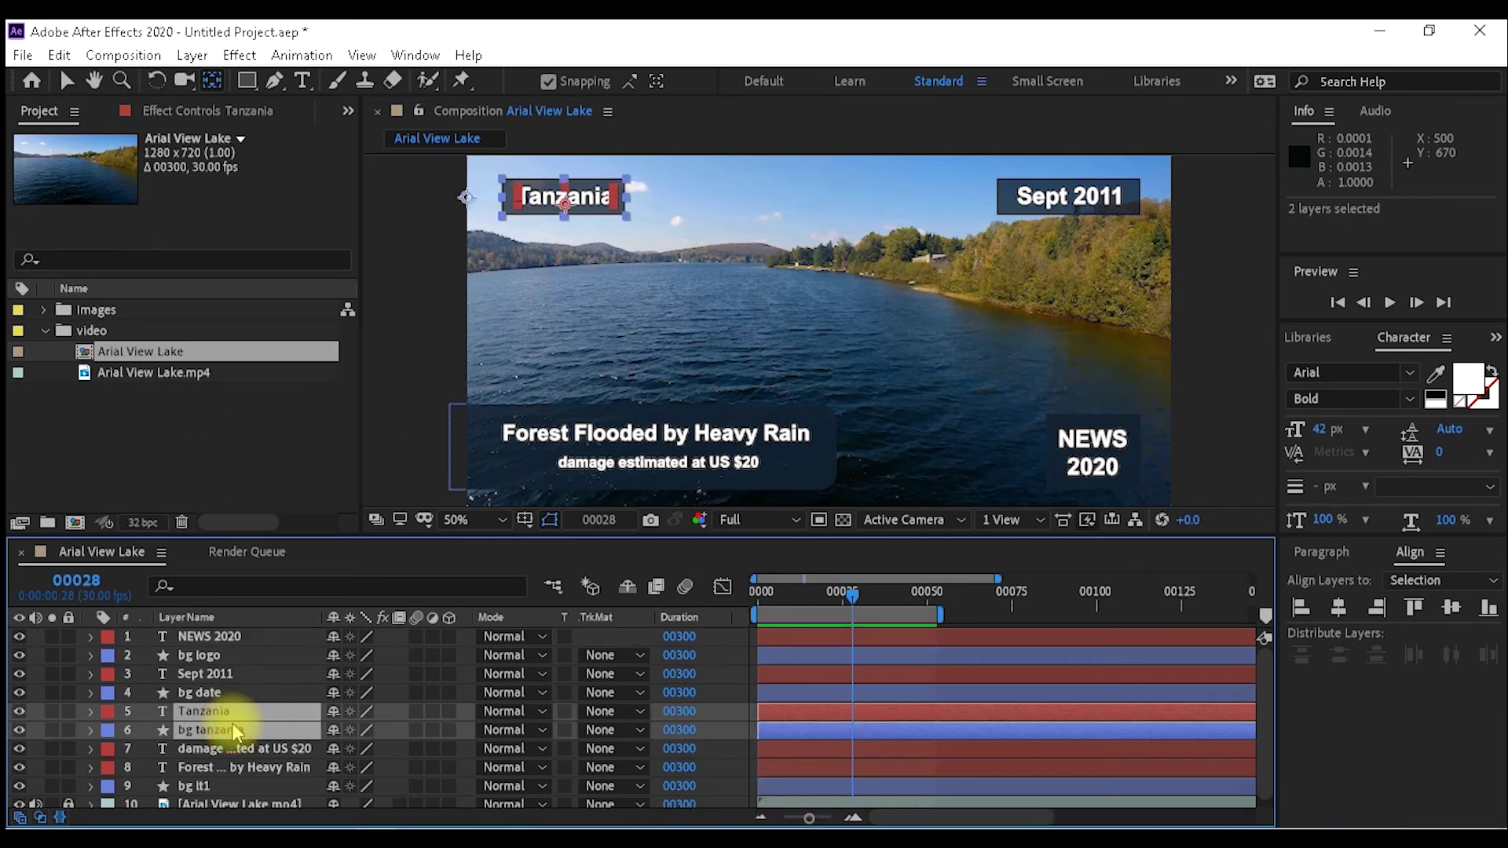
pyautogui.press('u')
pyautogui.click(196, 768)
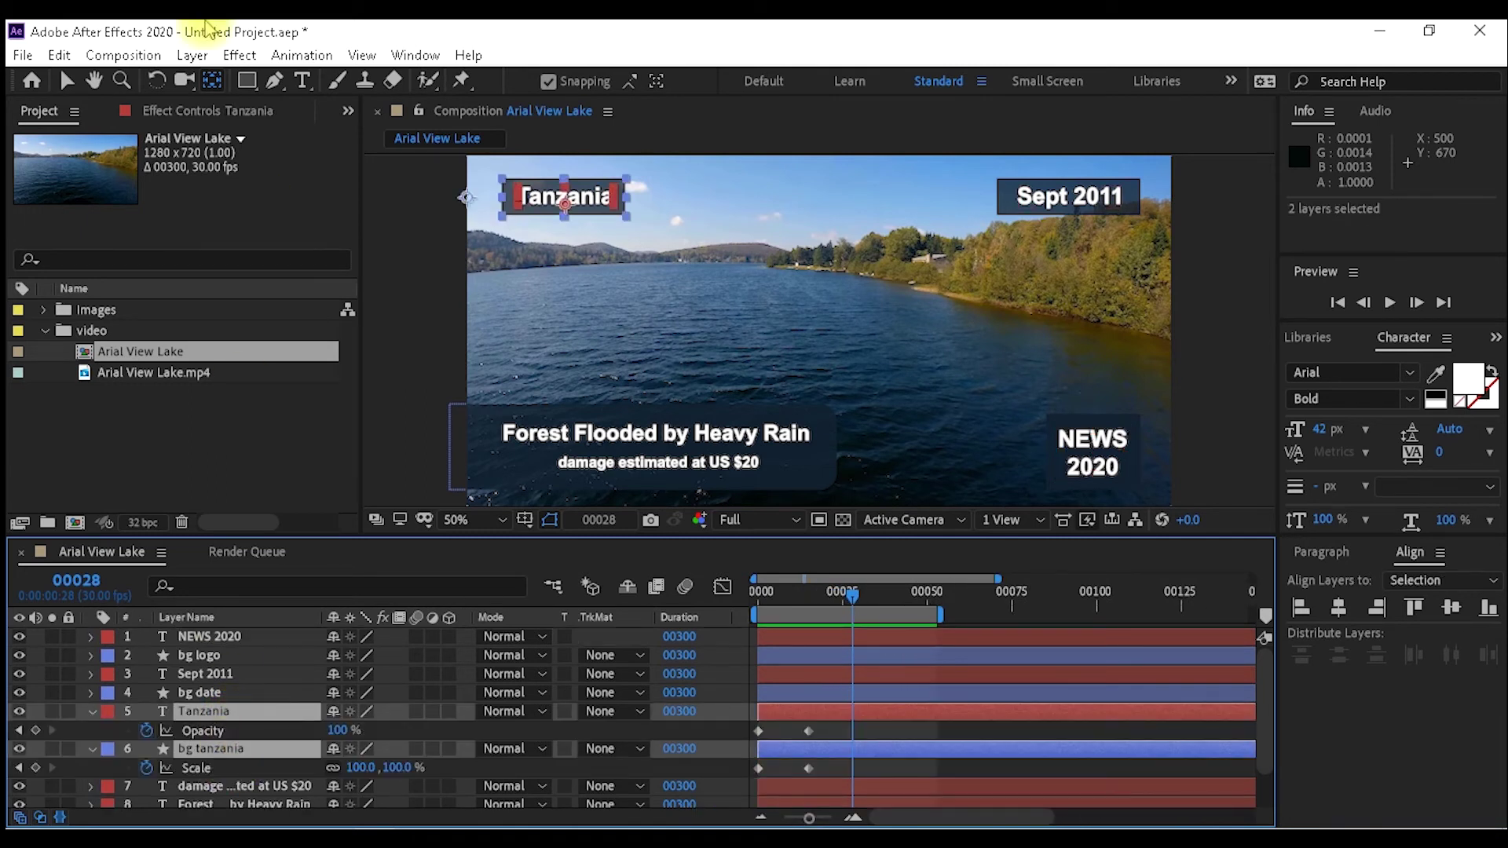
pyautogui.click(763, 605)
pyautogui.moveTo(762, 604); pyautogui.dragTo(810, 591)
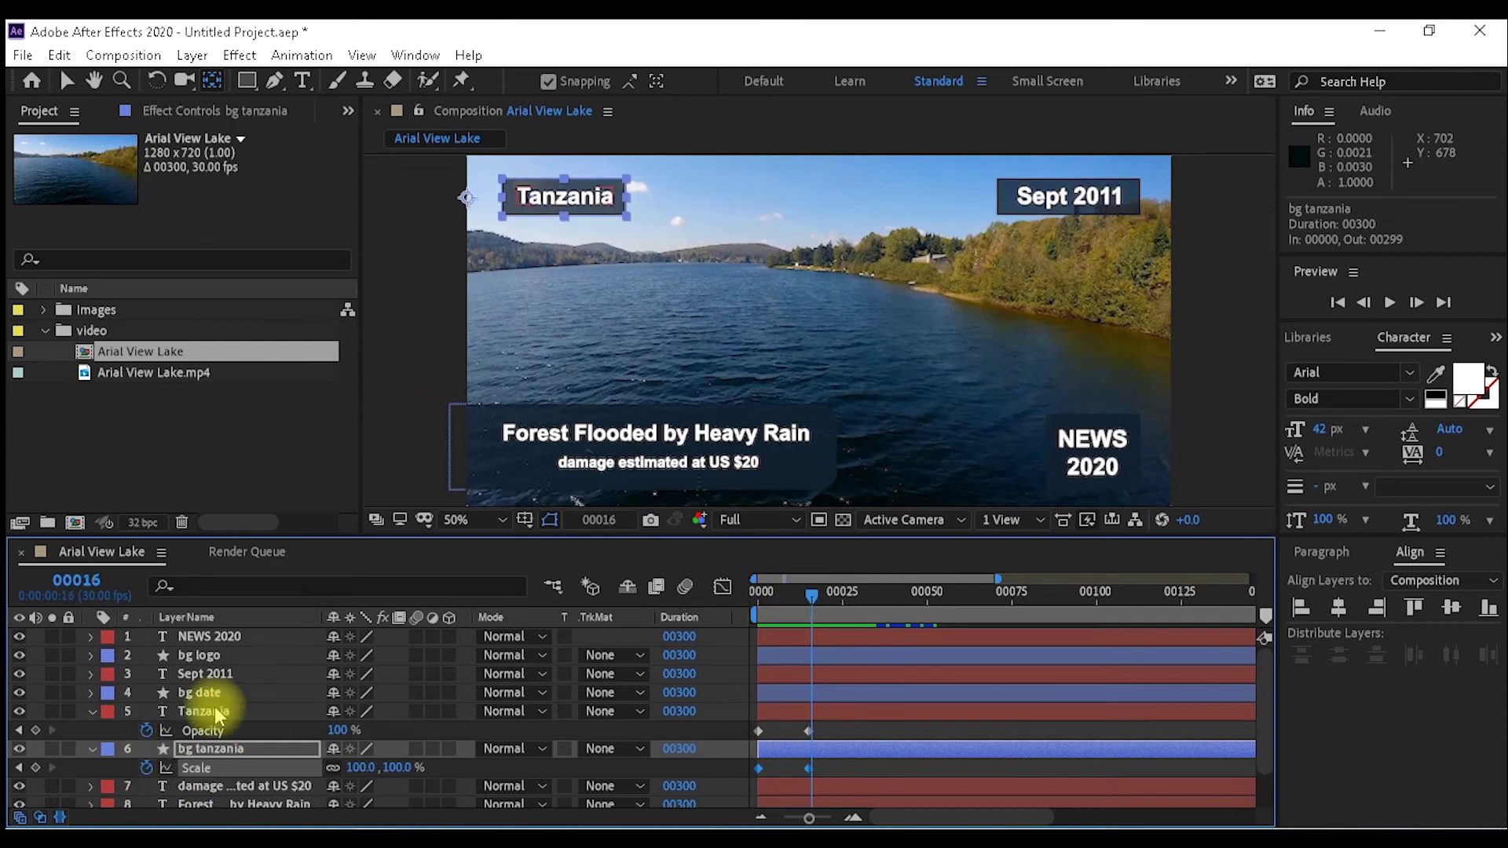
pyautogui.click(827, 729)
pyautogui.moveTo(757, 728); pyautogui.dragTo(785, 729)
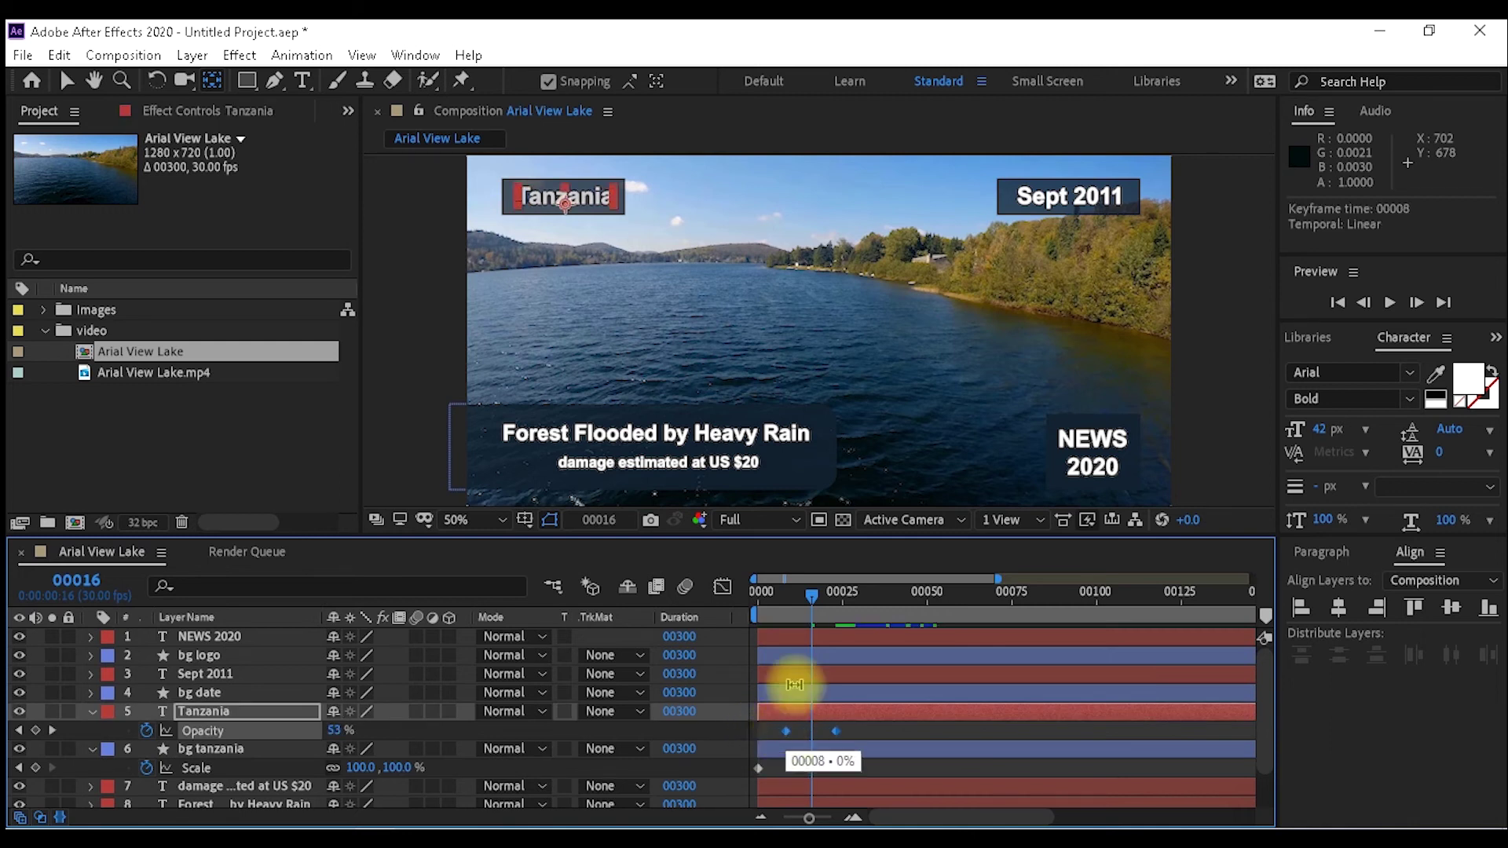
# Shift Tanzania's Opacity keyframes later, ending at frame 14, and scrub to verify the timing.
pyautogui.click(792, 596)
pyautogui.moveTo(796, 594); pyautogui.dragTo(808, 595)
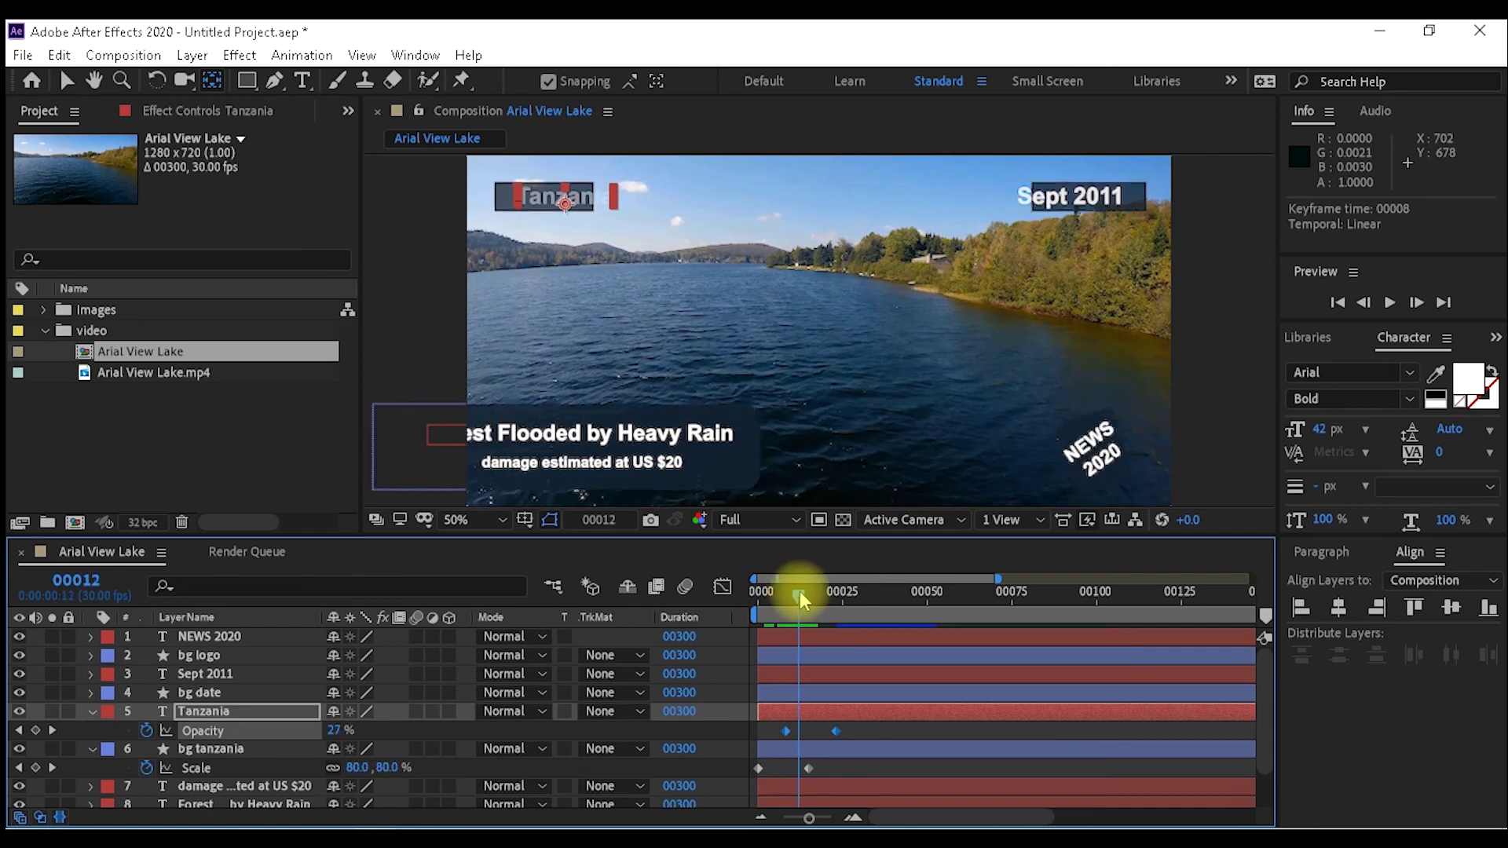
pyautogui.moveTo(786, 730)
pyautogui.mouseDown()
pyautogui.moveTo(809, 729)
pyautogui.moveTo(799, 681)
pyautogui.mouseUp()
pyautogui.moveTo(807, 732); pyautogui.dragTo(803, 731)
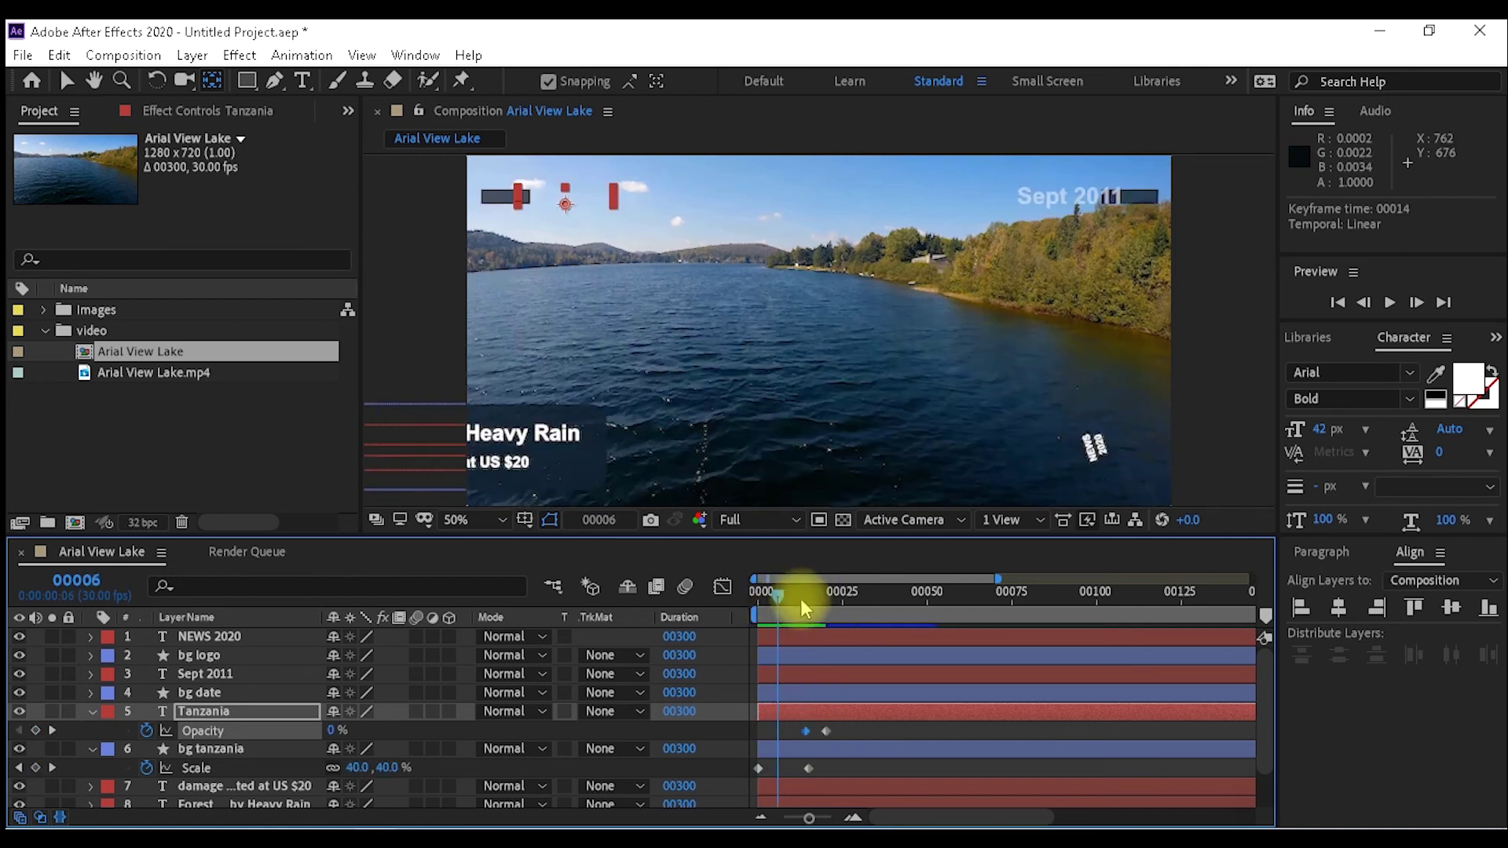
pyautogui.moveTo(800, 599); pyautogui.dragTo(763, 601)
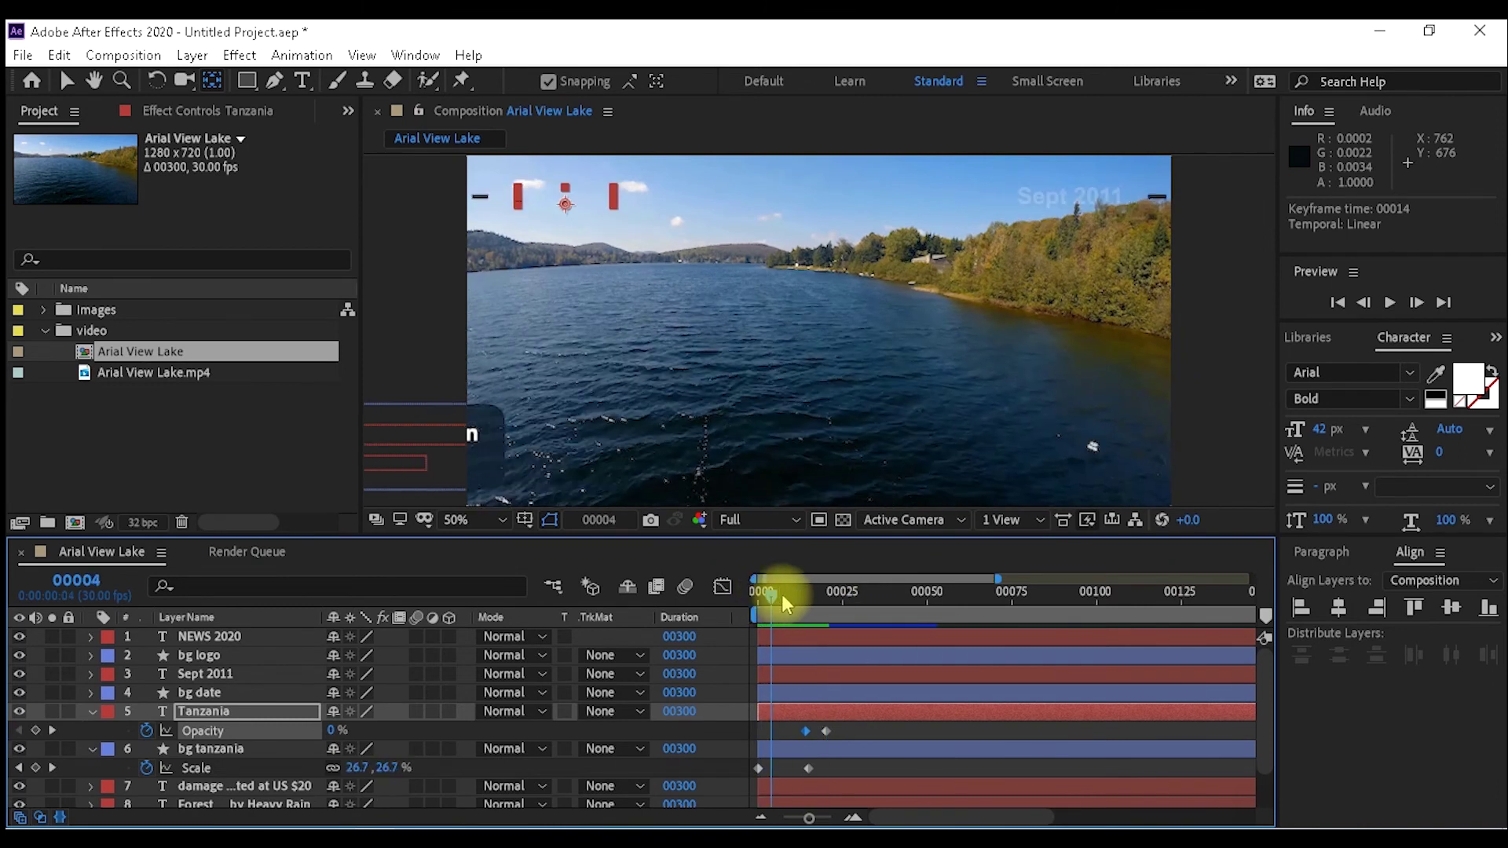
pyautogui.moveTo(763, 601); pyautogui.dragTo(845, 602)
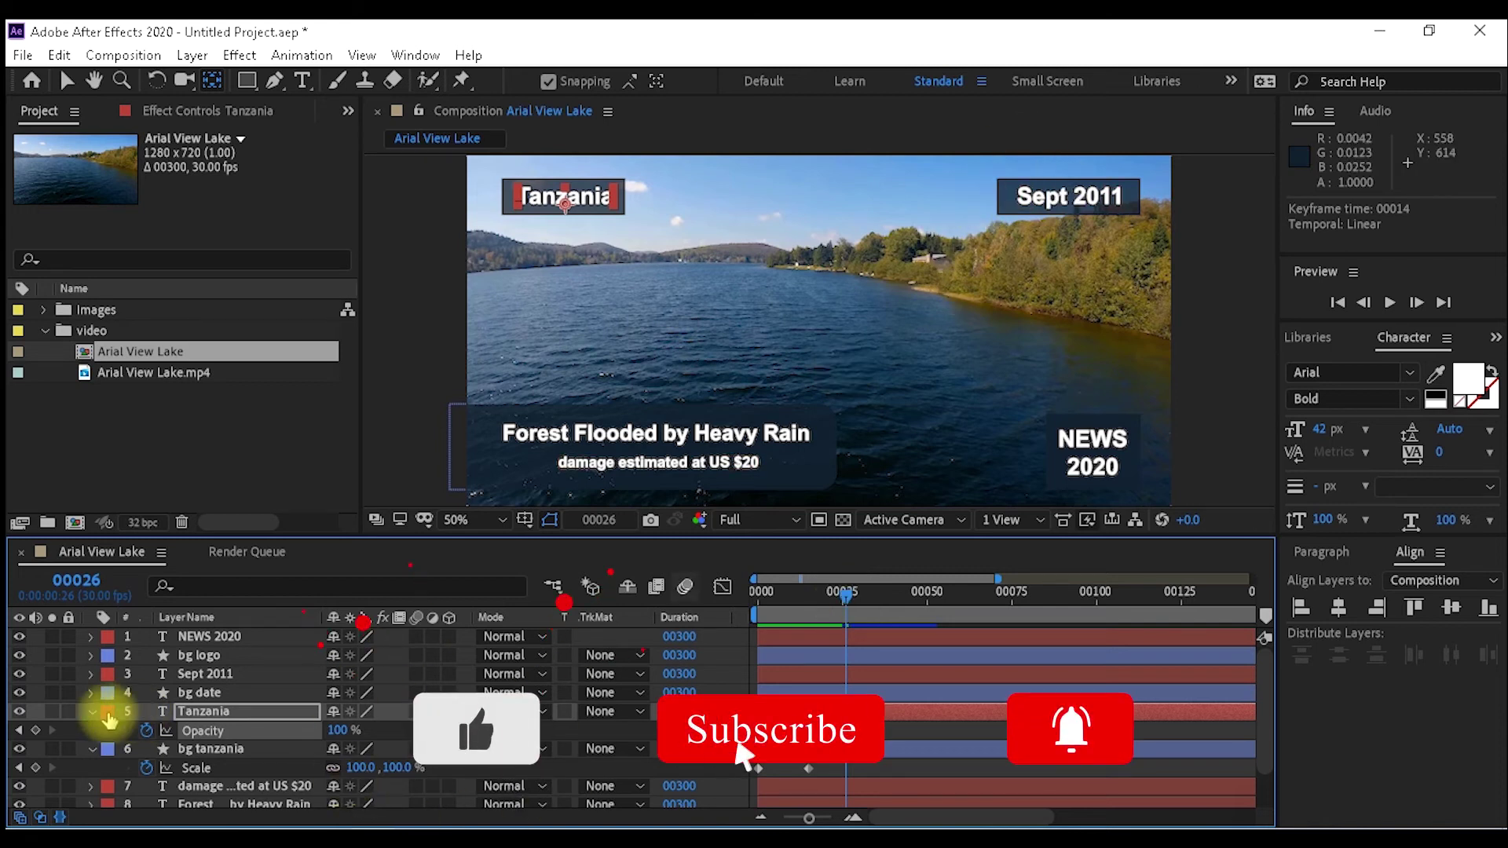
# Reveal the Sept 2011 and bg date keyframes and drag Sept 2011's Opacity keyframes later.
pyautogui.click(204, 674)
pyautogui.keyDown('ctrl'); pyautogui.click(204, 710); pyautogui.keyUp('ctrl')
pyautogui.hotkey('ctrl', 'v')
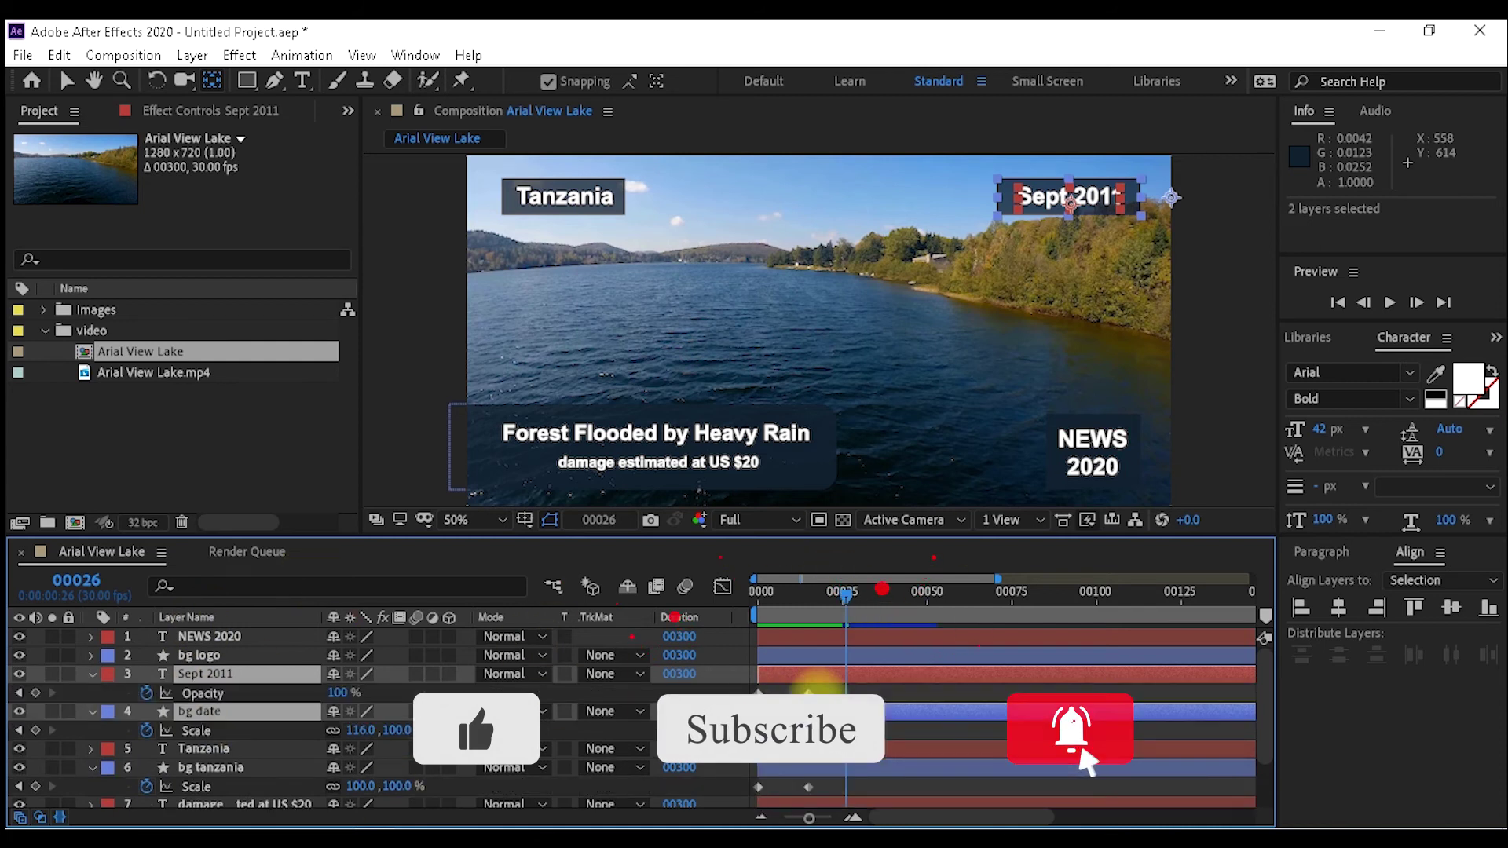
pyautogui.moveTo(818, 606); pyautogui.dragTo(787, 606)
# Play back the staggered text entrances, then move the playhead toward frame 100.
pyautogui.press('space')
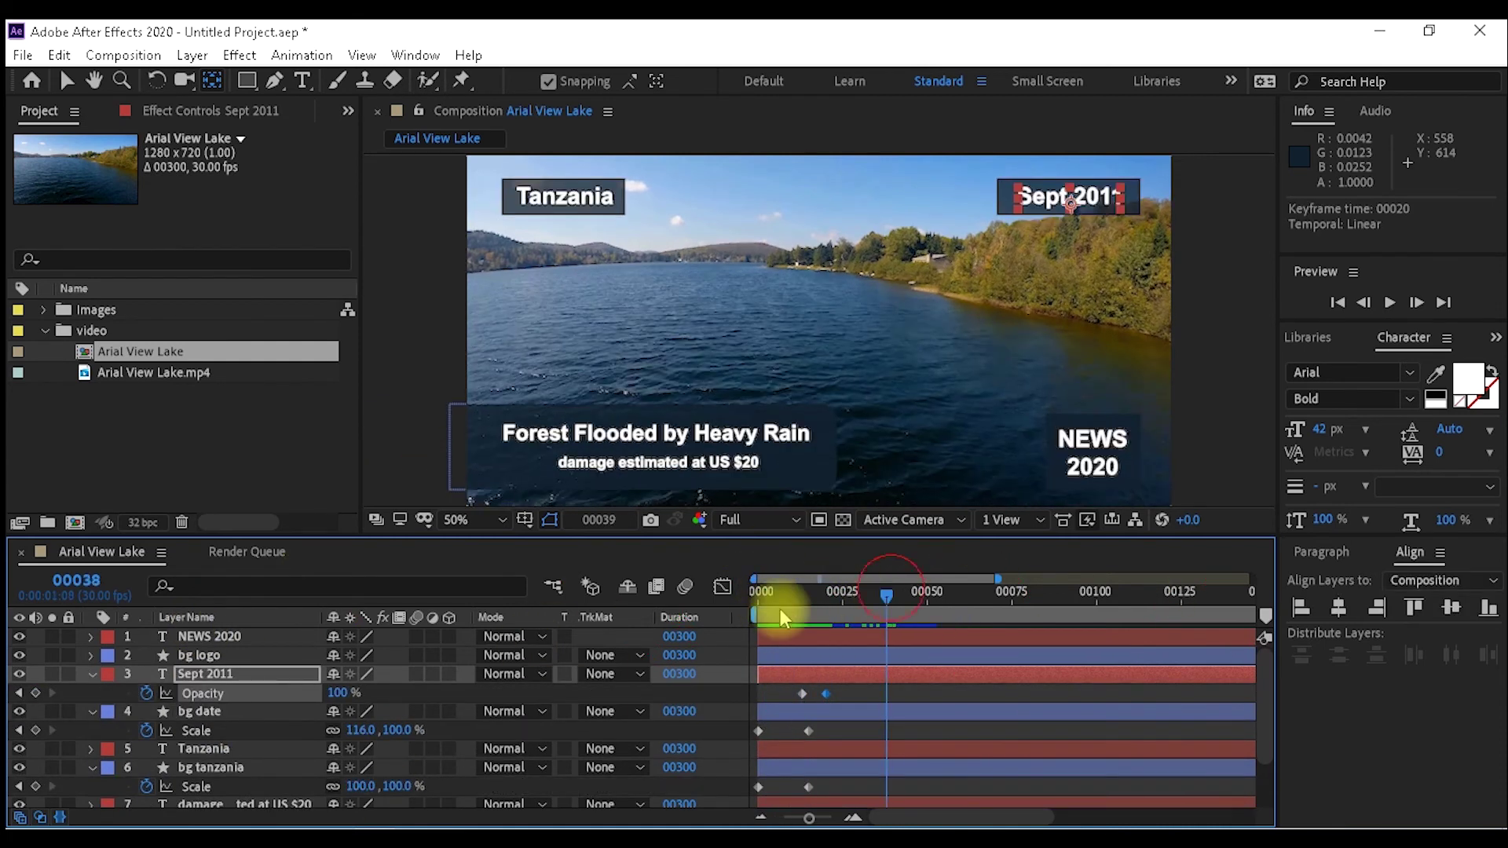
pyautogui.click(1389, 302)
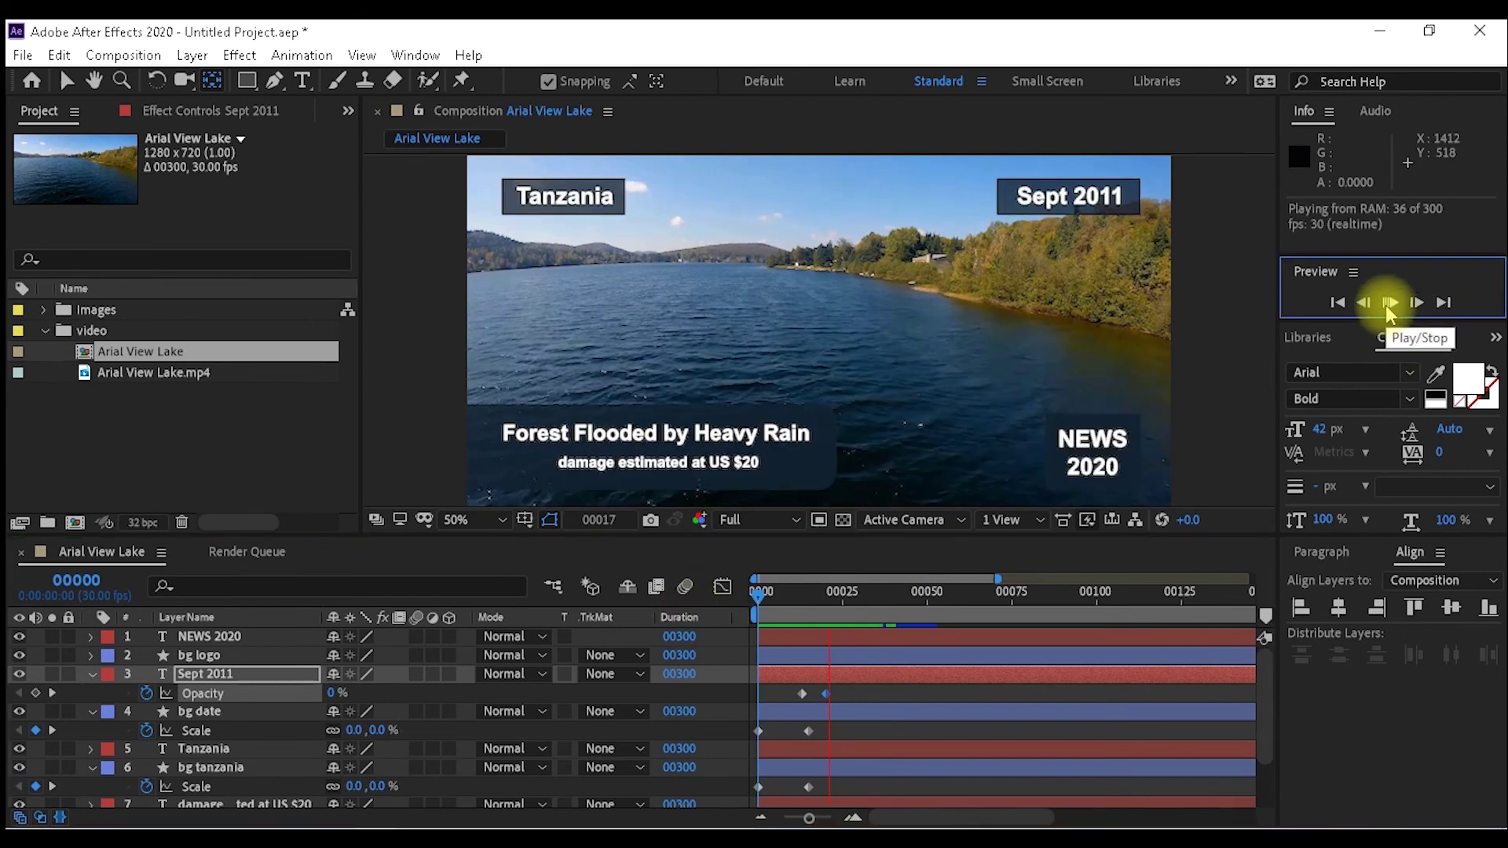
pyautogui.click(869, 595)
pyautogui.moveTo(883, 597)
pyautogui.mouseDown()
pyautogui.moveTo(1236, 591)
pyautogui.moveTo(923, 569)
pyautogui.mouseUp()
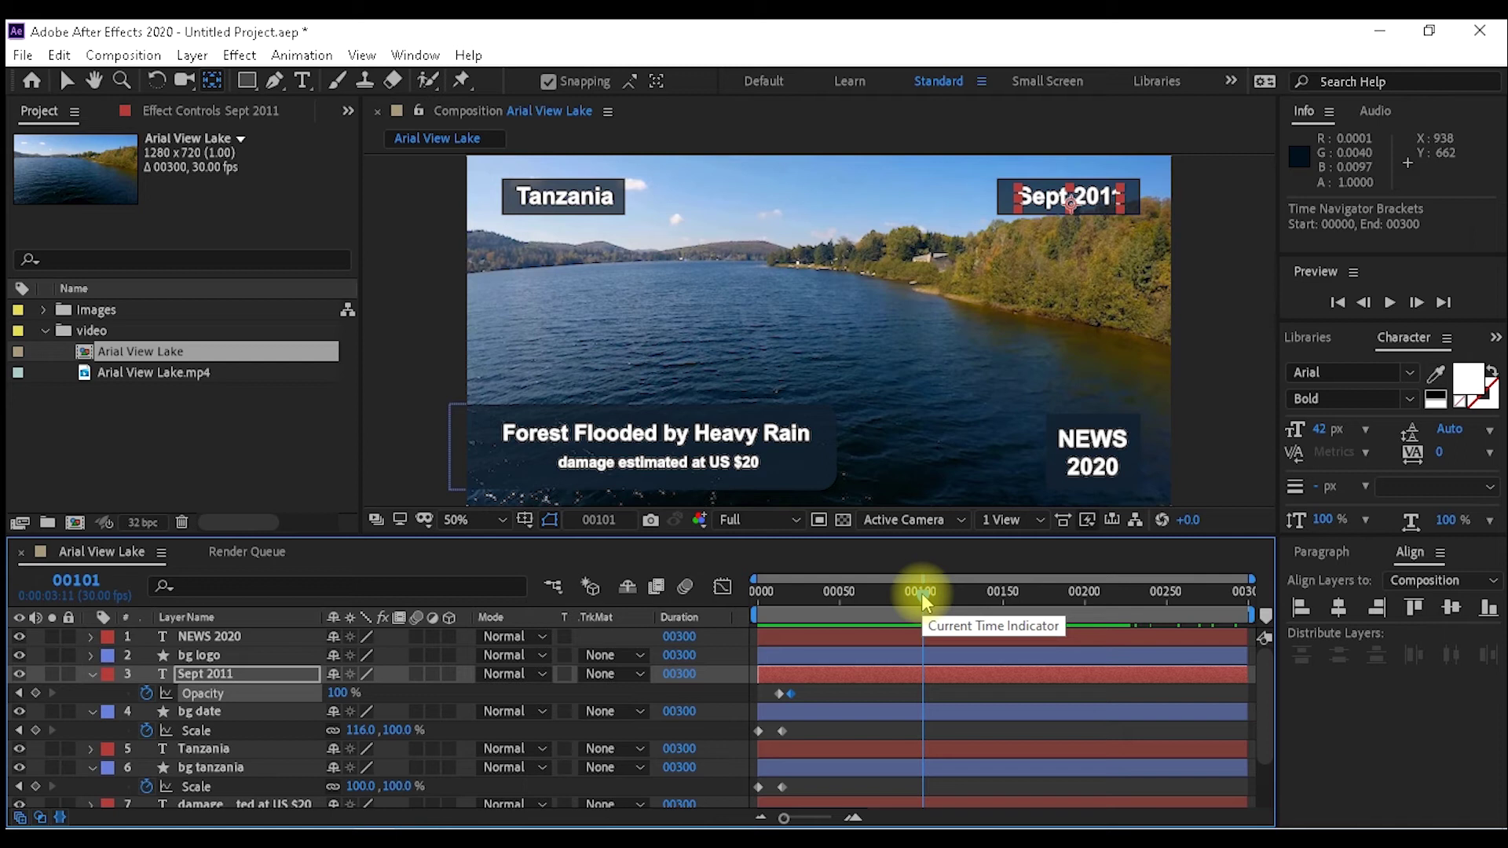
# End the work area at frame 101 and preview it from the first frame.
pyautogui.press('n')
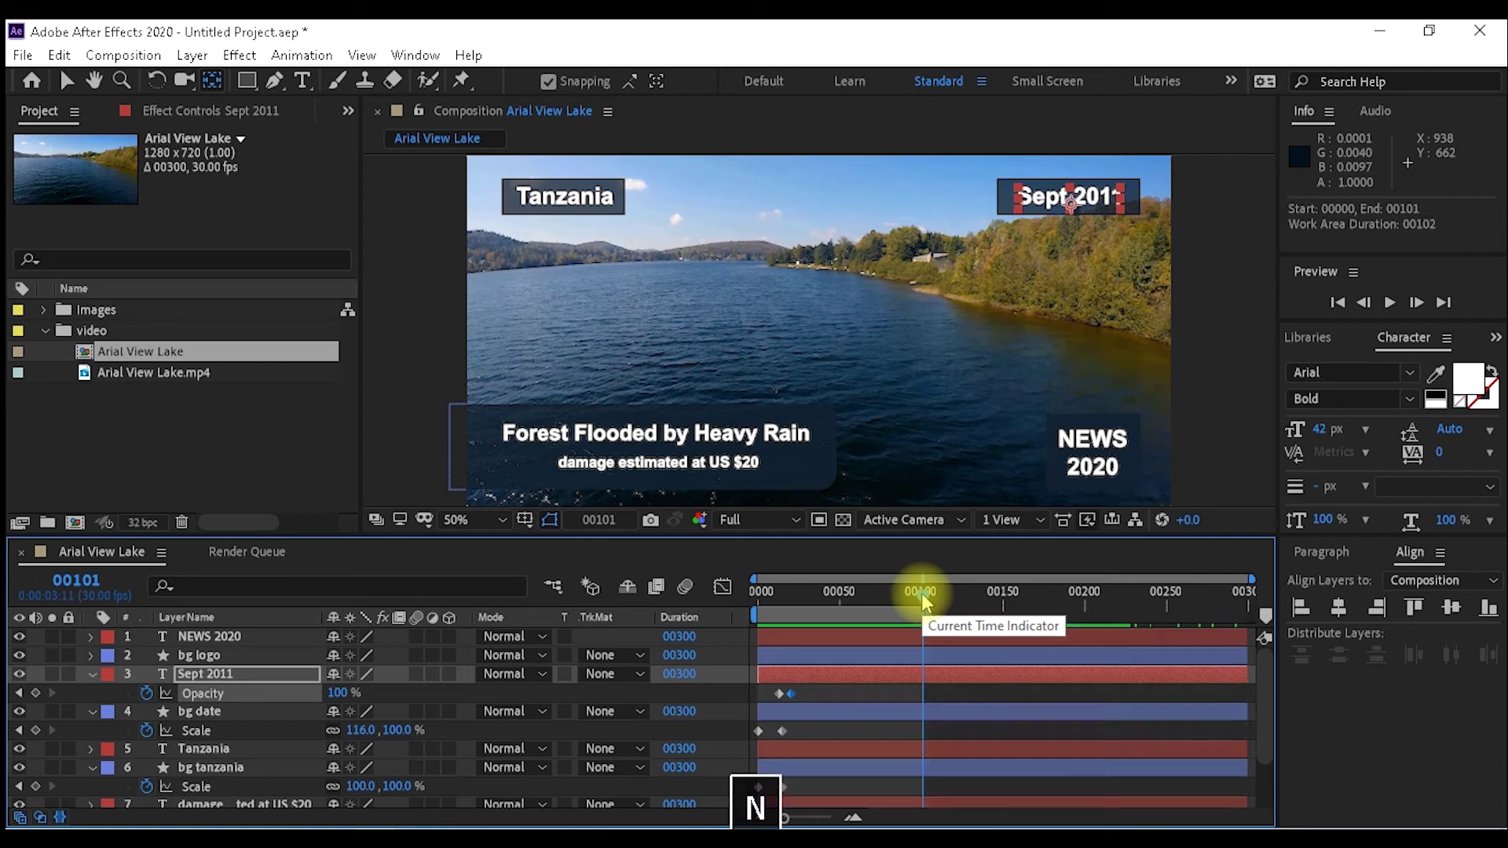
pyautogui.press('Home')
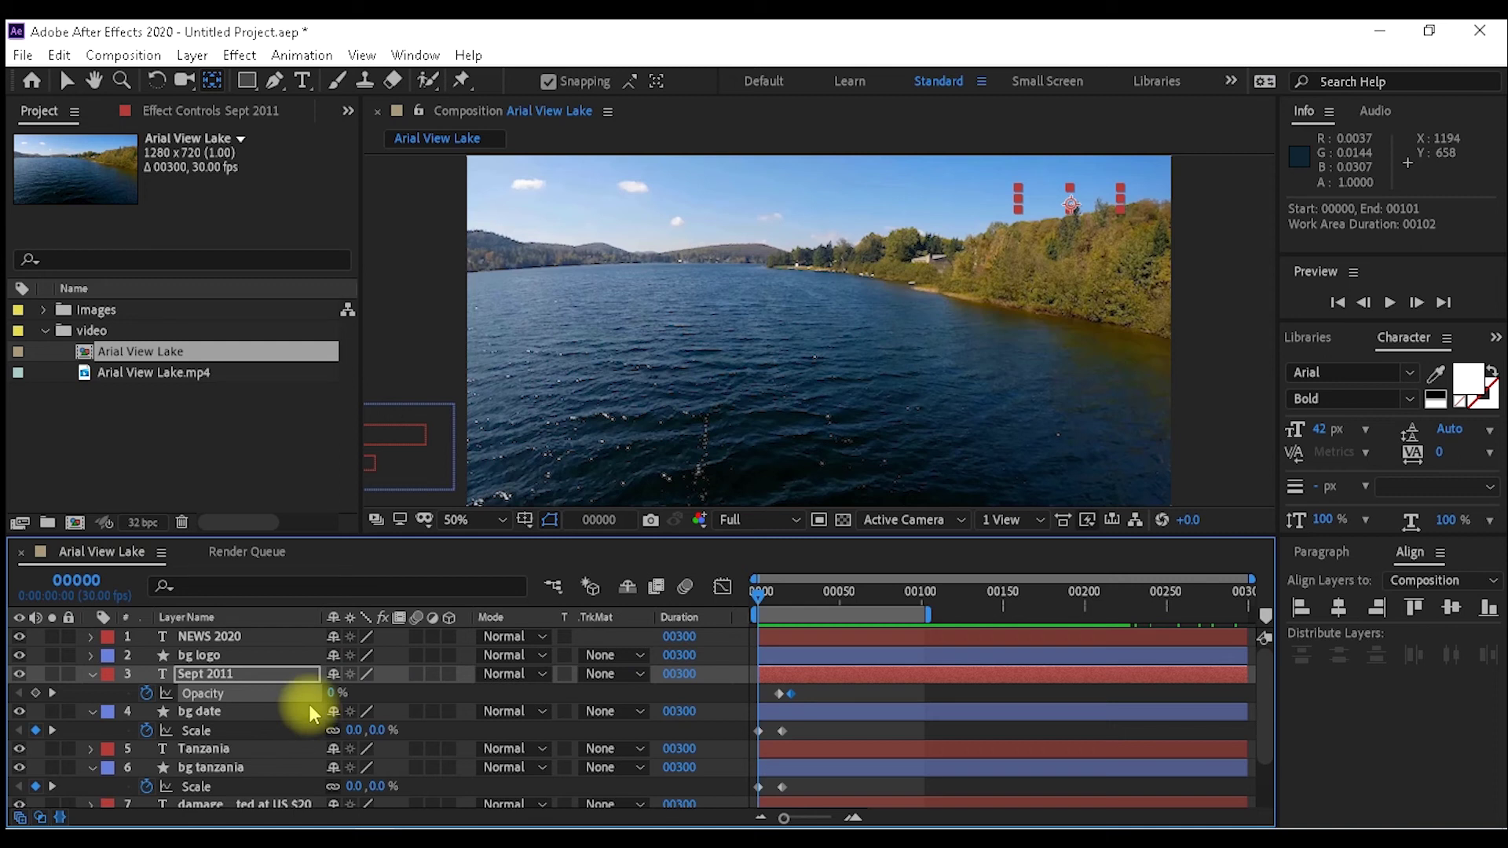
pyautogui.click(1390, 303)
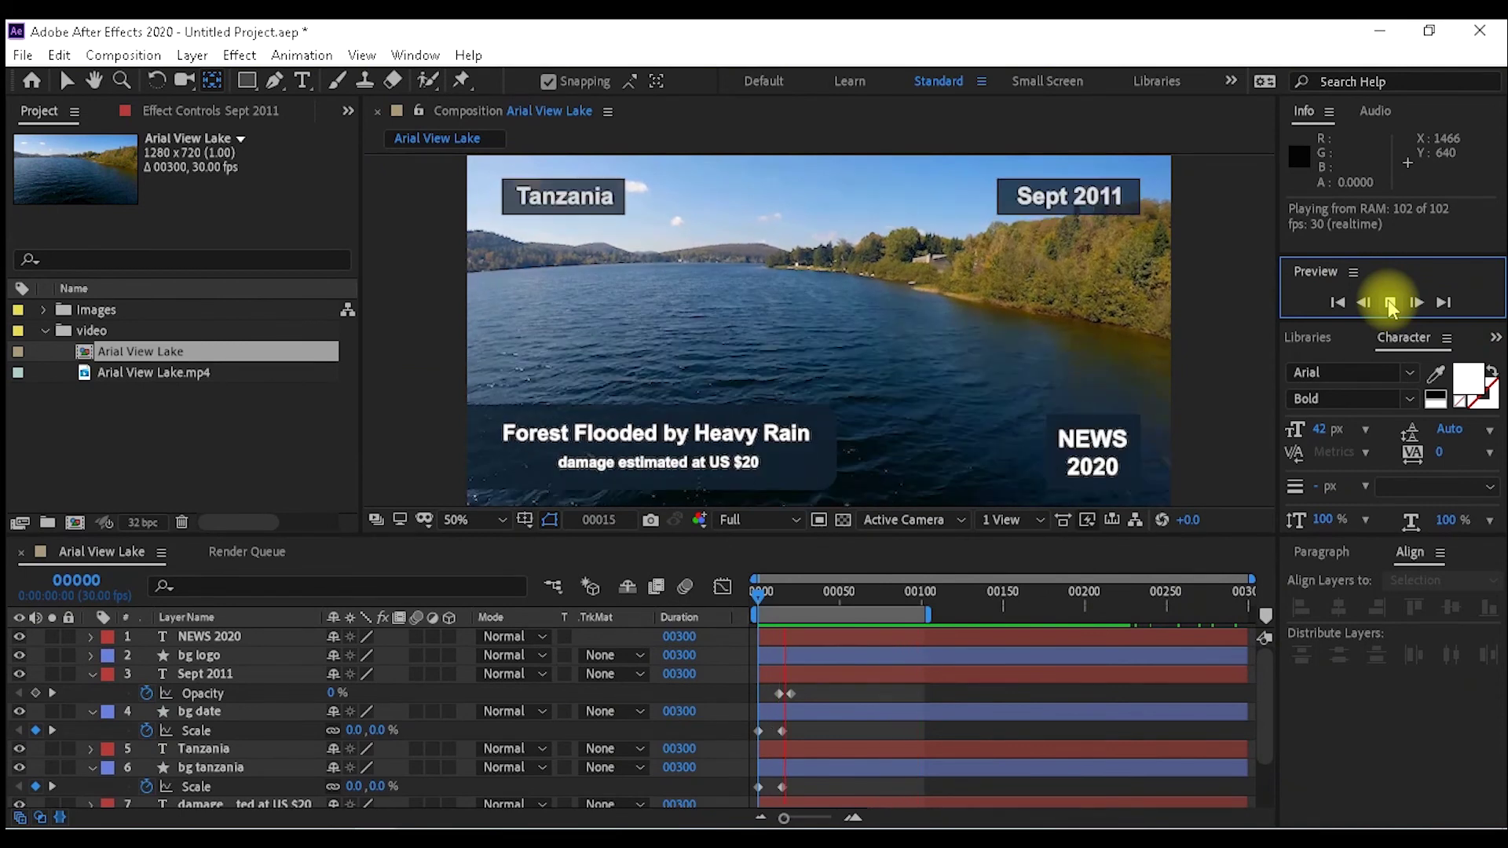
pyautogui.click(1391, 303)
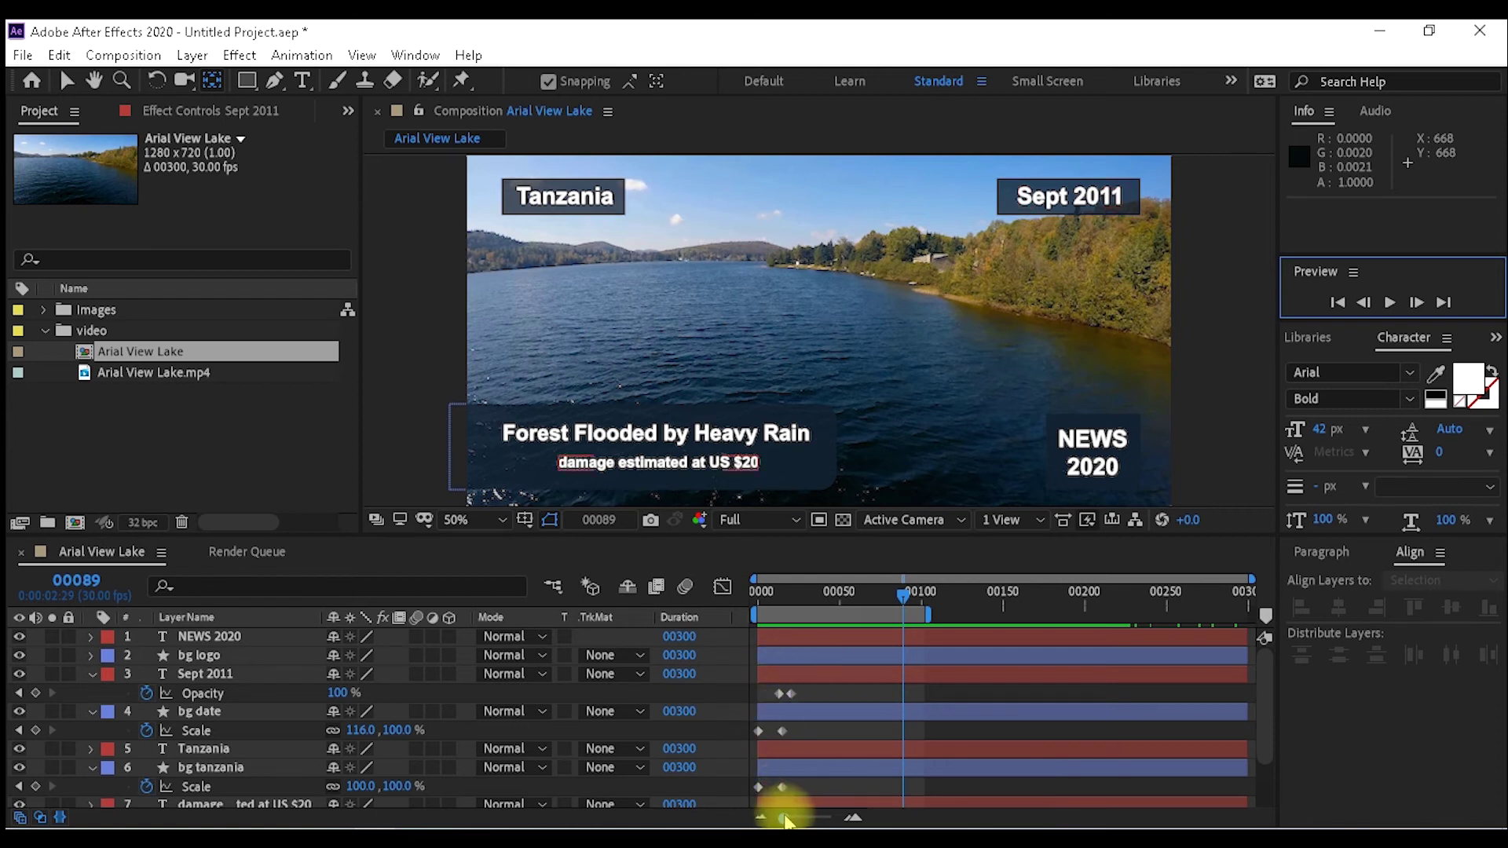
# Zoom into the timeline's first frames and replay the Arial View Lake preview.
pyautogui.moveTo(785, 819); pyautogui.dragTo(800, 818)
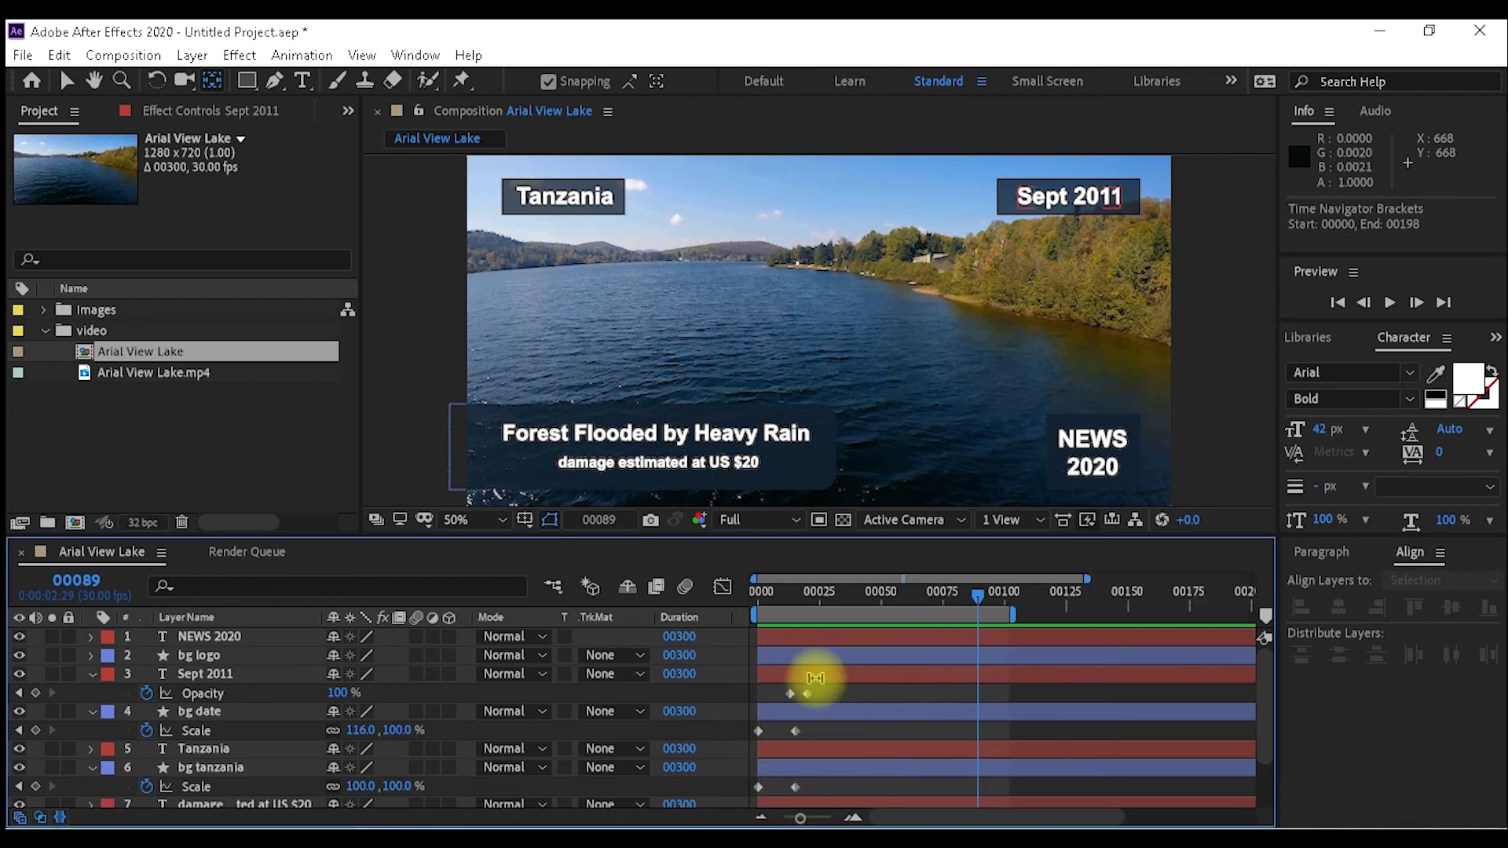
pyautogui.click(795, 729)
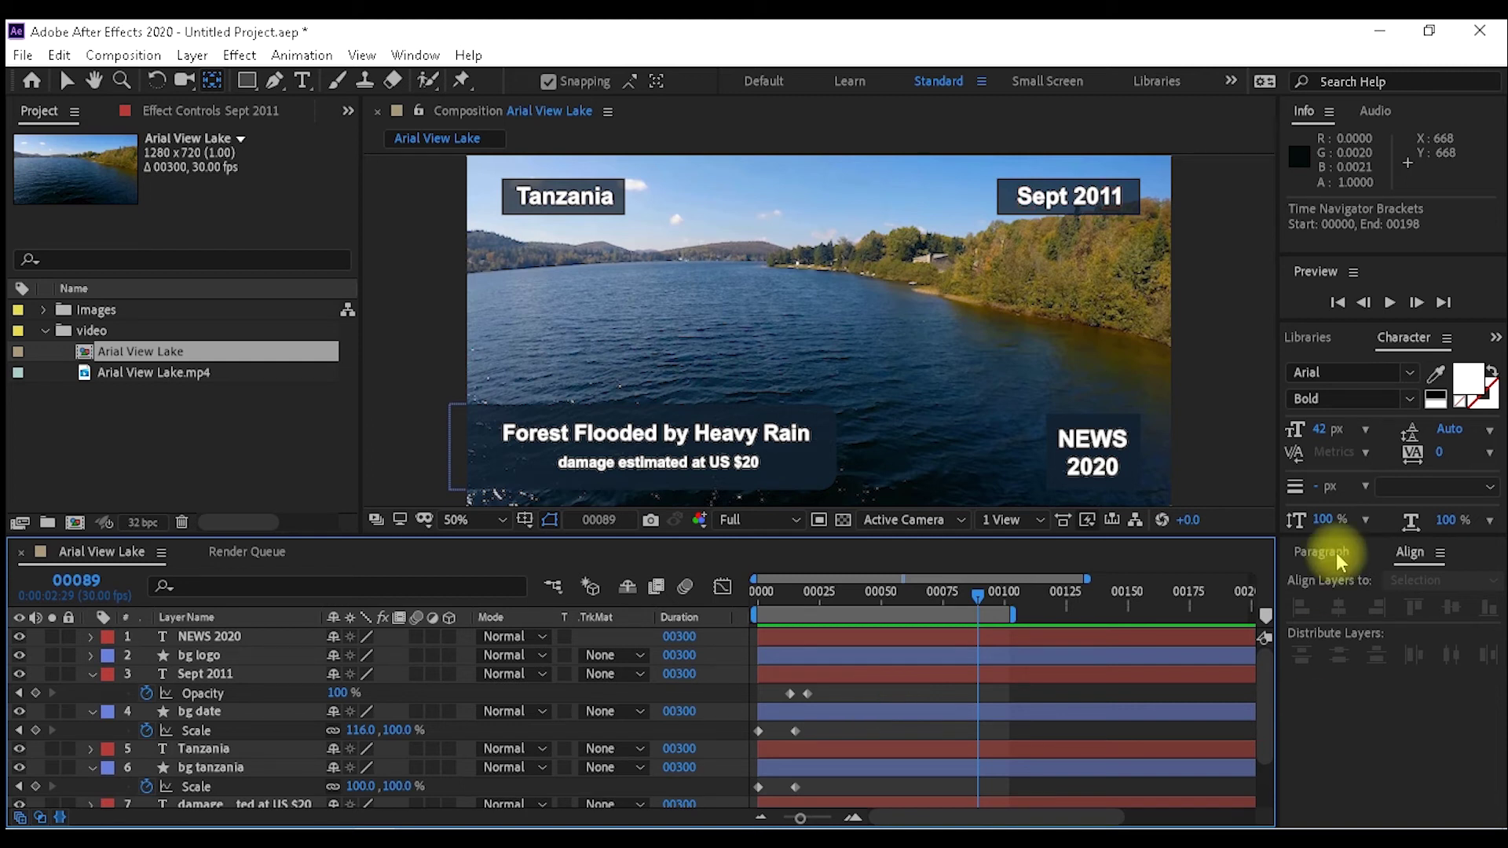
pyautogui.click(1390, 303)
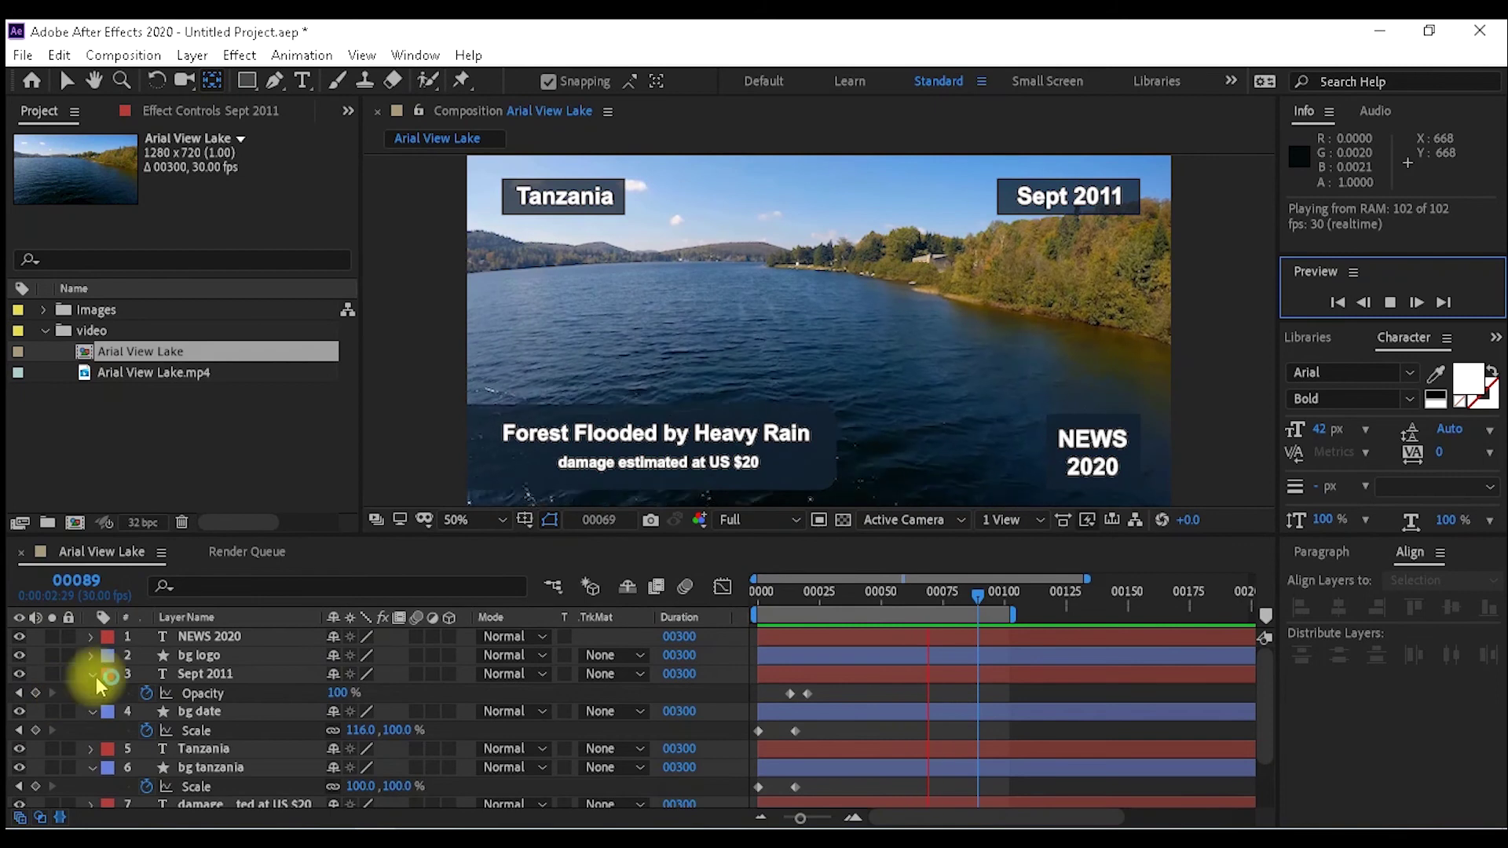
# Stop playback and reveal keyframed properties of layers NEWS 2020 through bg lt1.
pyautogui.click(220, 654)
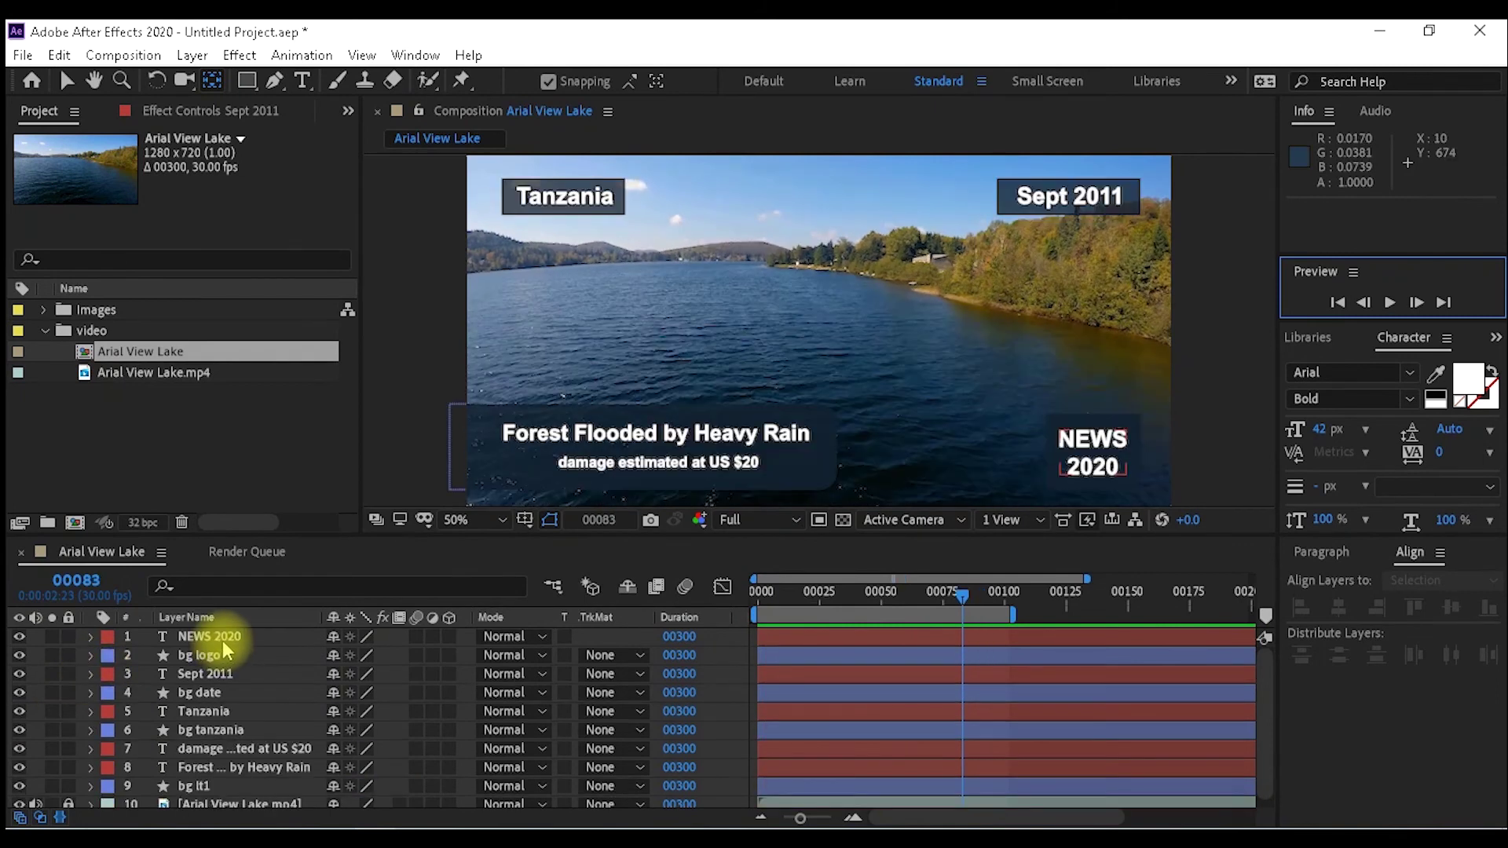
pyautogui.click(226, 638)
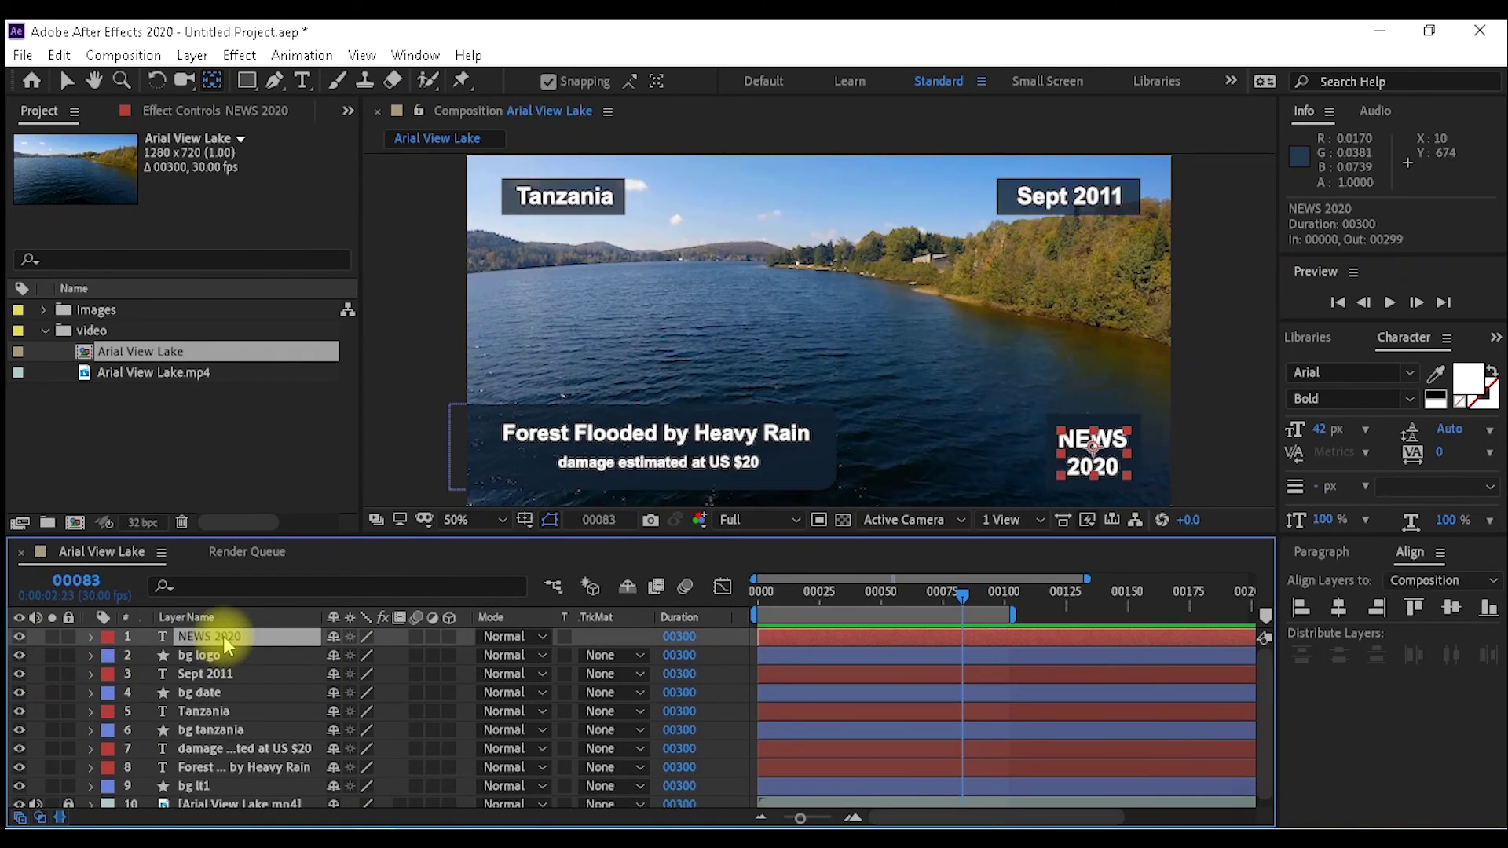
pyautogui.keyDown('shift'); pyautogui.click(193, 784); pyautogui.keyUp('shift')
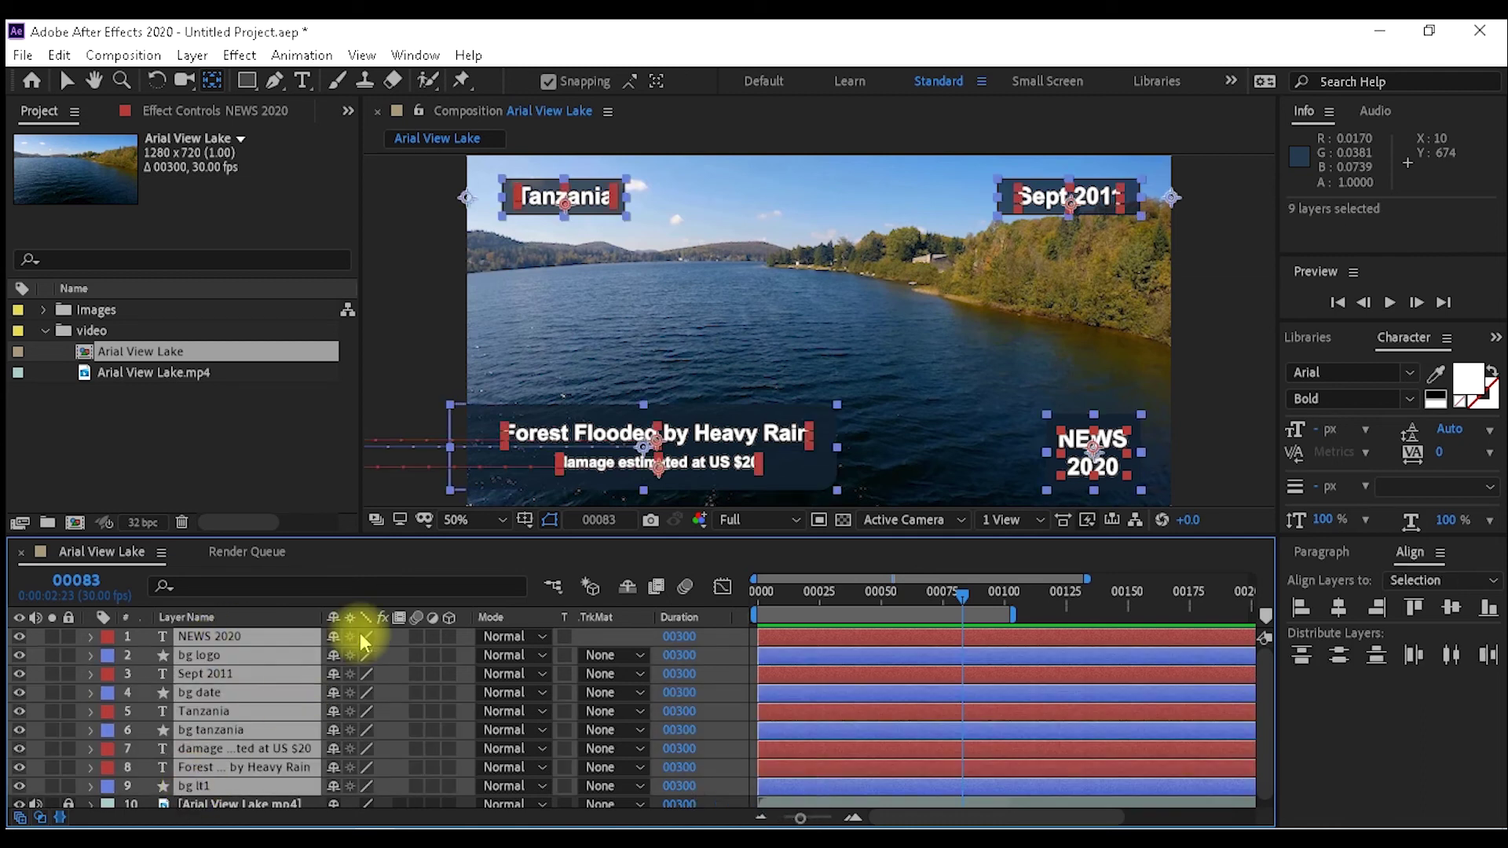
pyautogui.press('u')
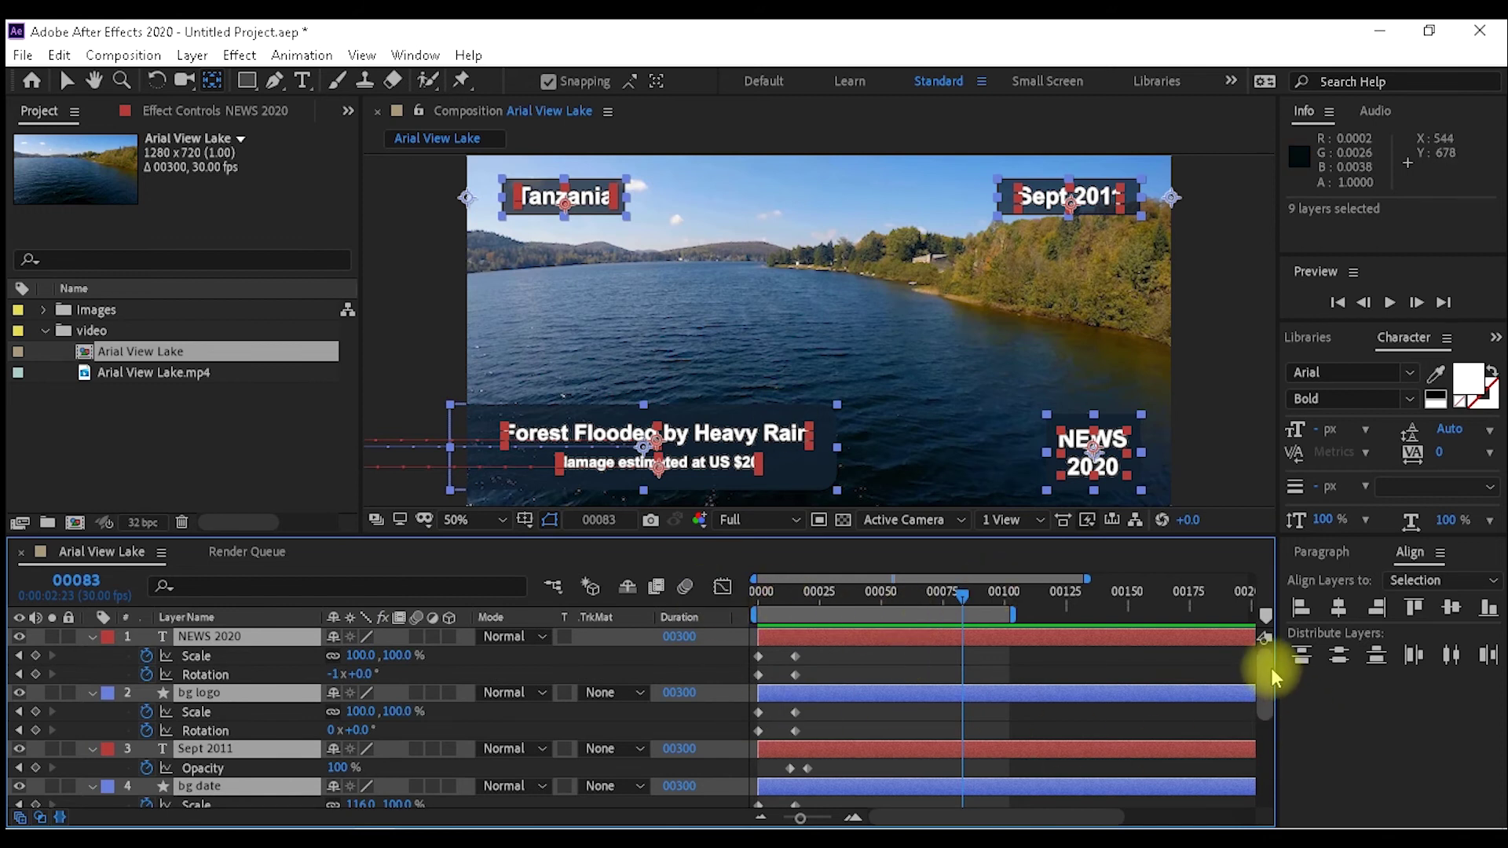
pyautogui.scroll(-2, 1270, 672)
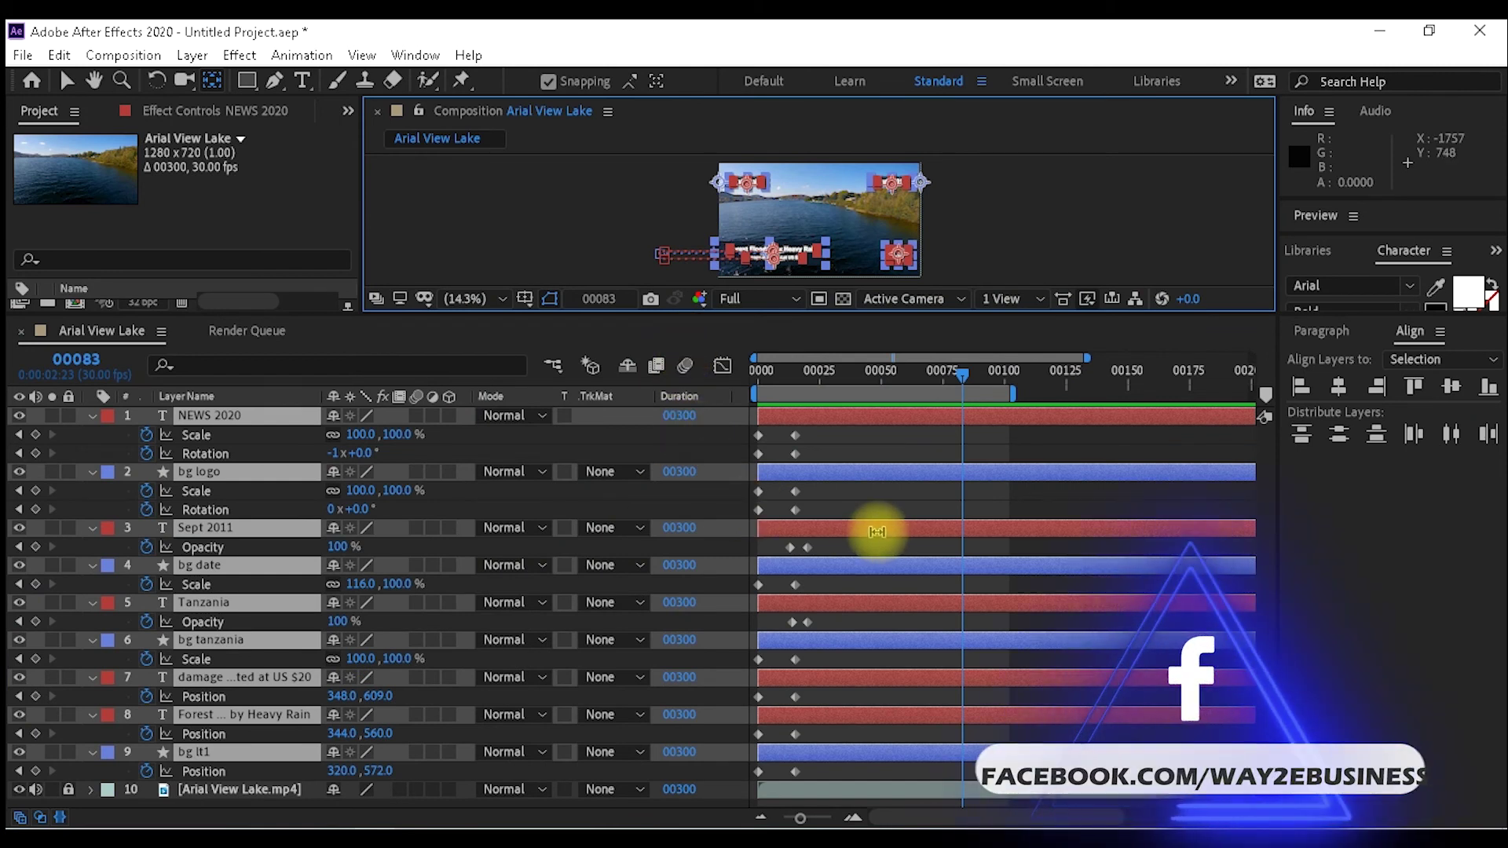
# Go to frame 10 and slide the NEWS 2020 and bg logo layer bars to start there.
pyautogui.click(78, 362)
pyautogui.write('10')
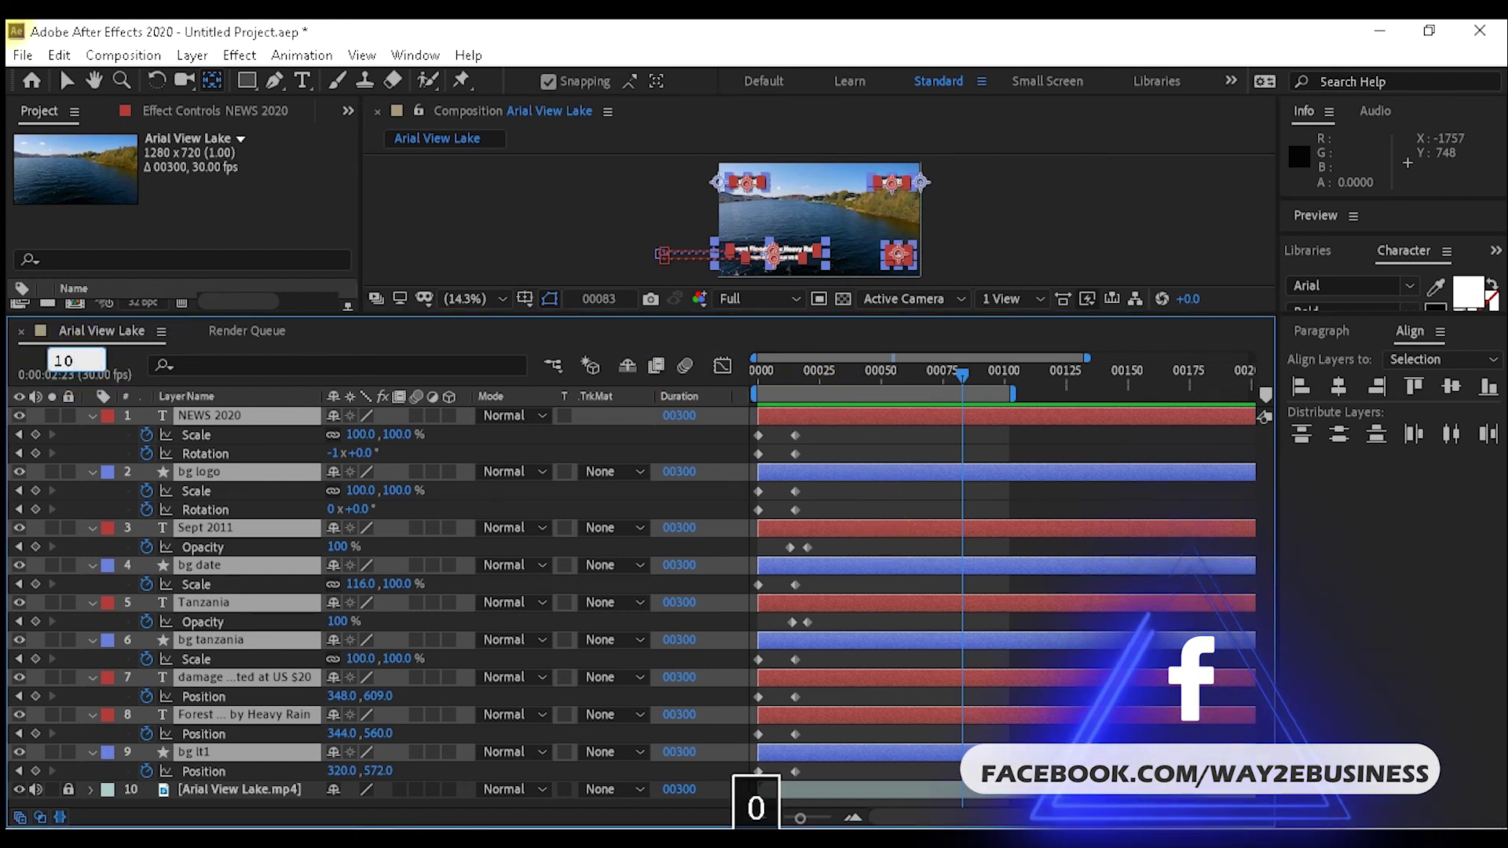
pyautogui.press('Return')
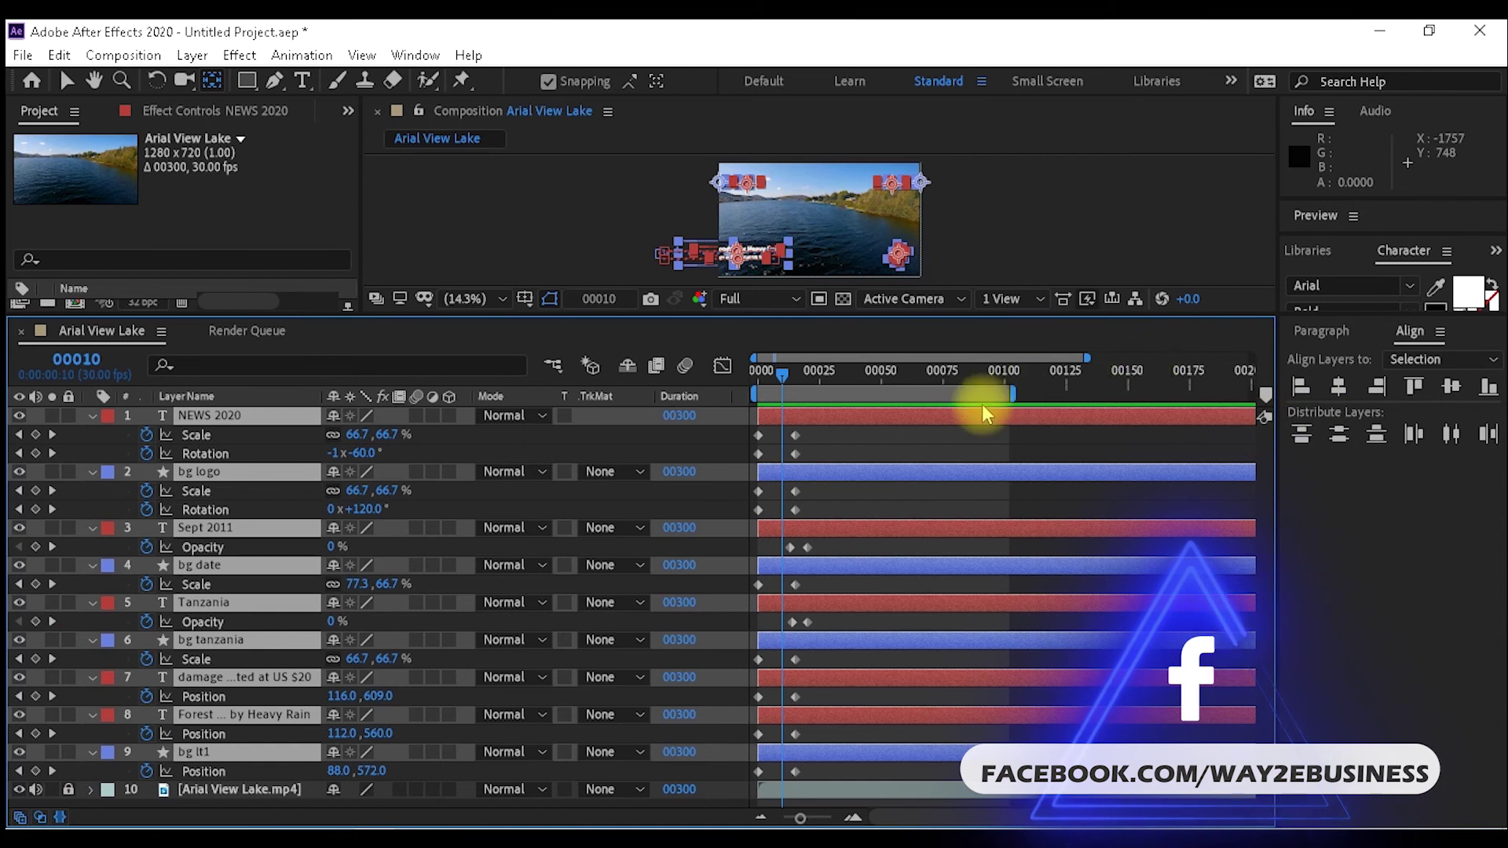
pyautogui.click(979, 409)
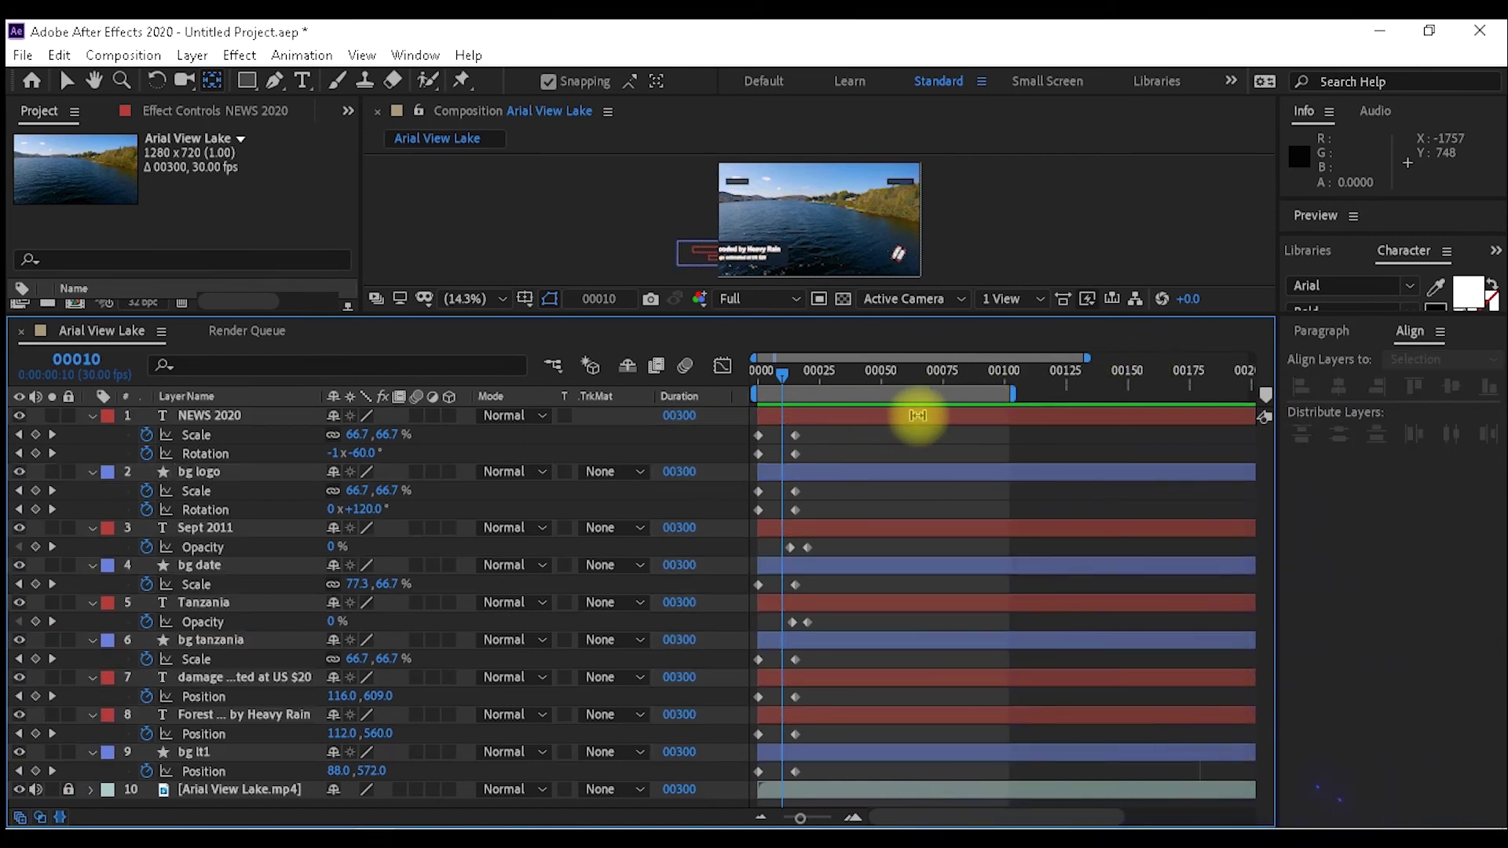
pyautogui.click(913, 417)
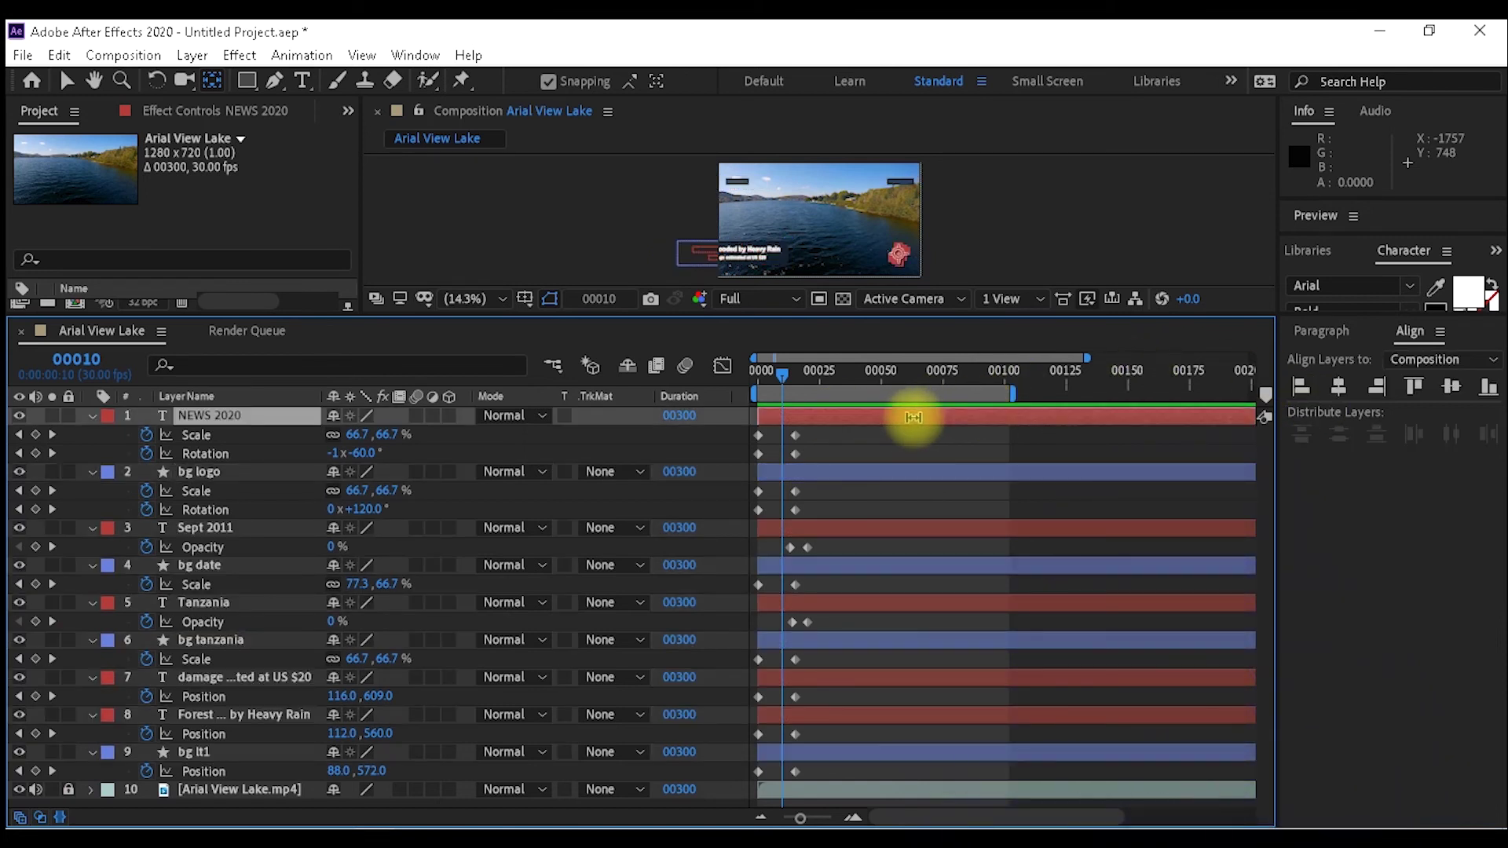
pyautogui.keyDown('shift'); pyautogui.click(881, 474); pyautogui.keyUp('shift')
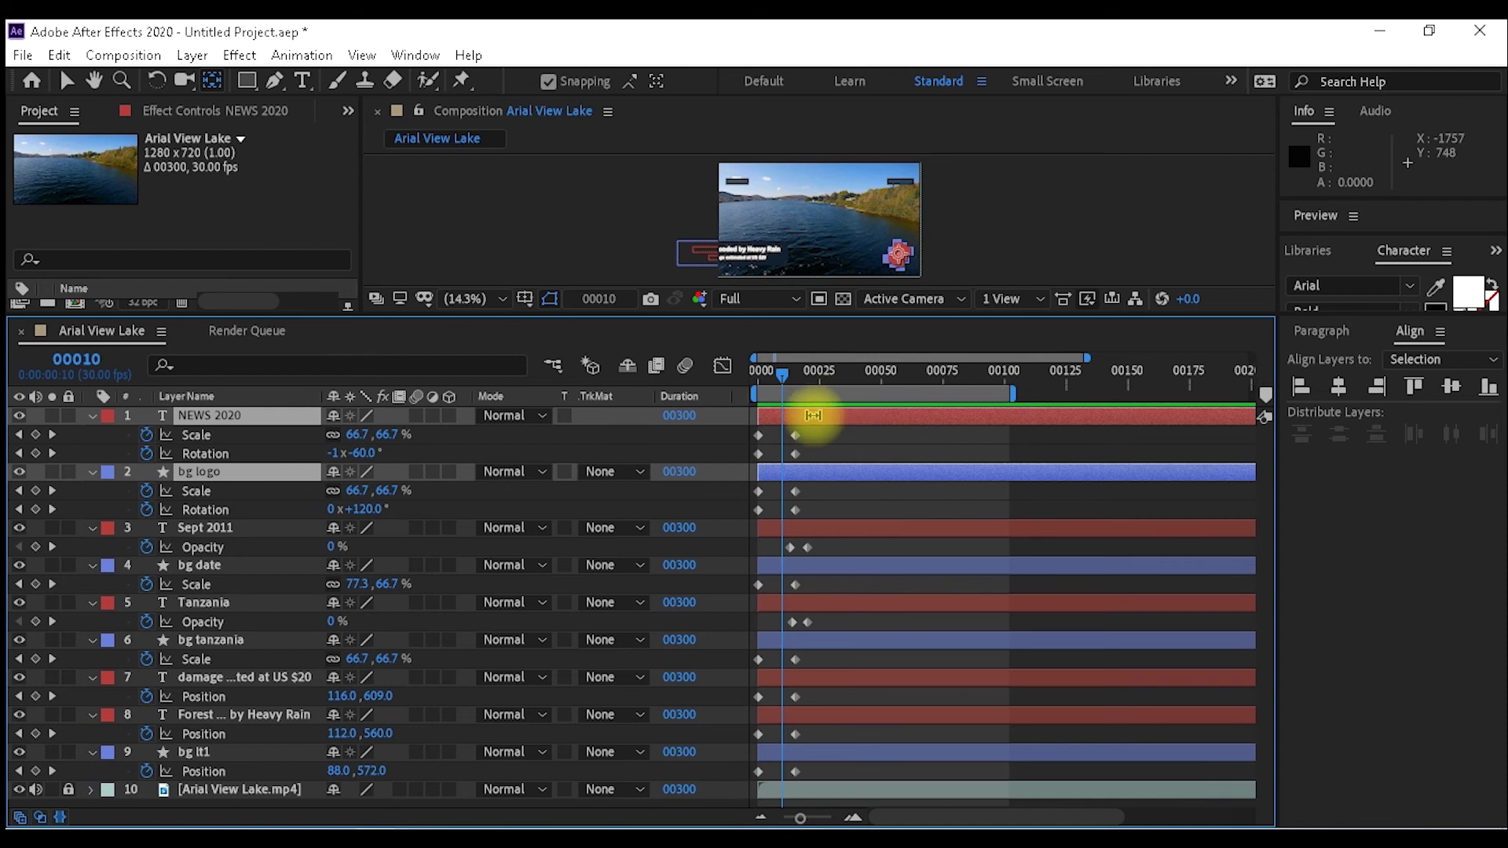
pyautogui.moveTo(813, 414); pyautogui.dragTo(836, 417)
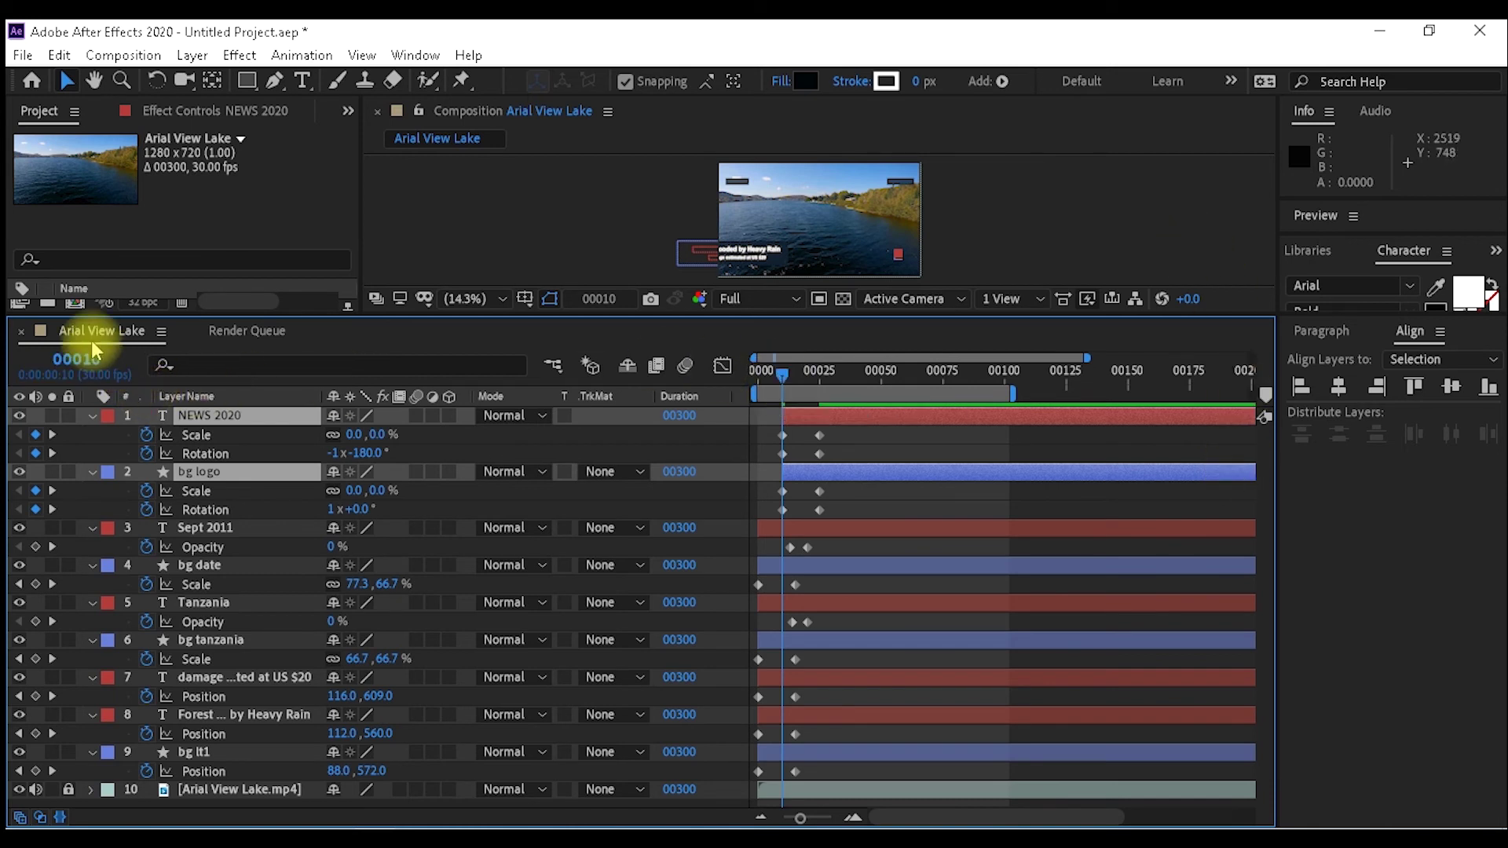
# Advance the current time 25 frames to frame 35 and start the Tanzania and bg tanzania layers there.
pyautogui.click(76, 359)
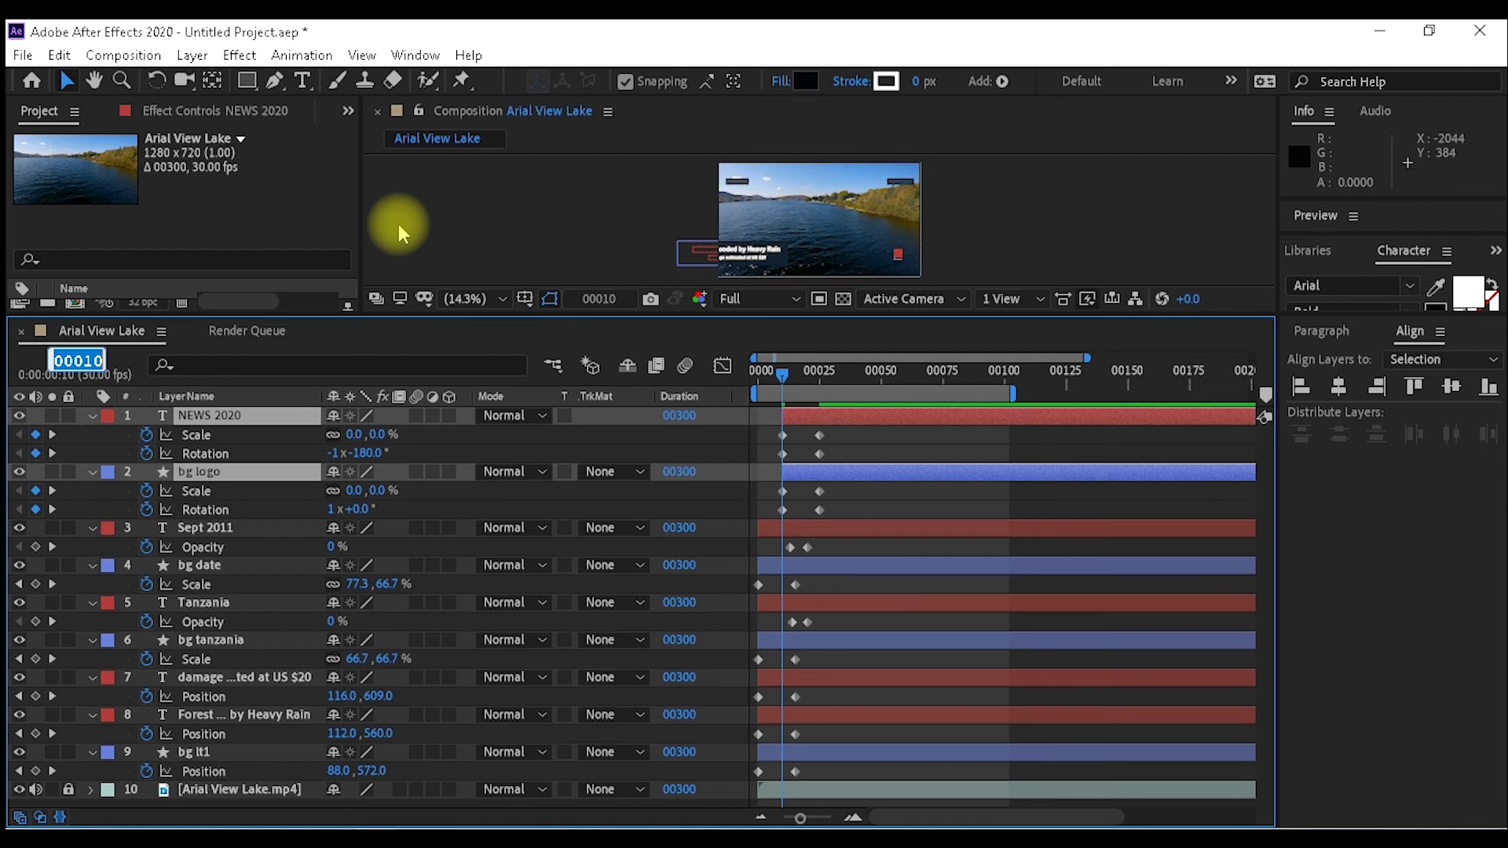
pyautogui.write('+2')
pyautogui.press('Return')
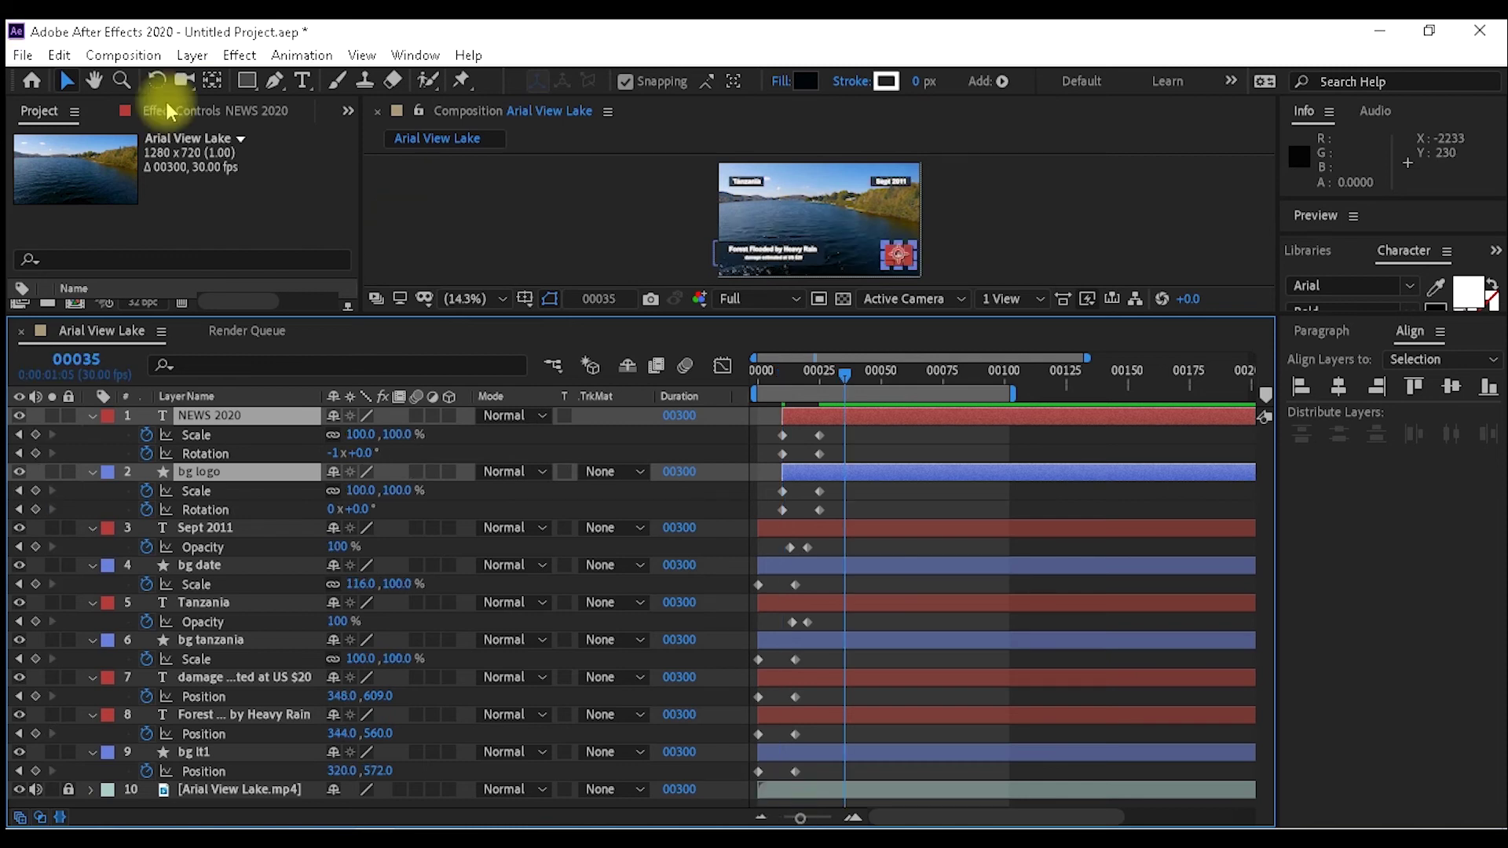
pyautogui.click(213, 603)
pyautogui.keyDown('shift'); pyautogui.click(240, 646); pyautogui.keyUp('shift')
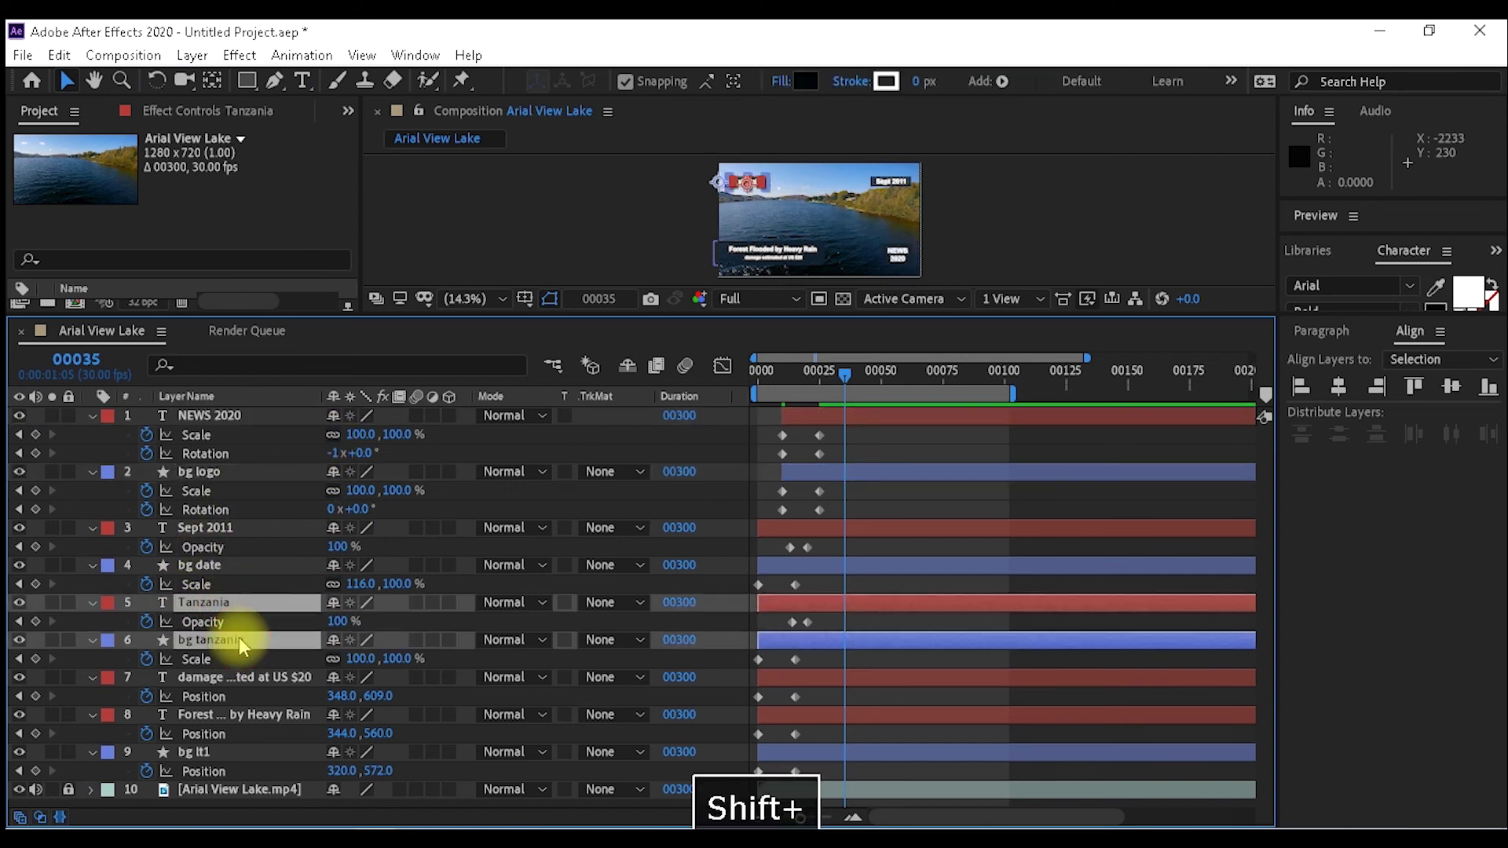
pyautogui.moveTo(869, 601); pyautogui.dragTo(935, 597)
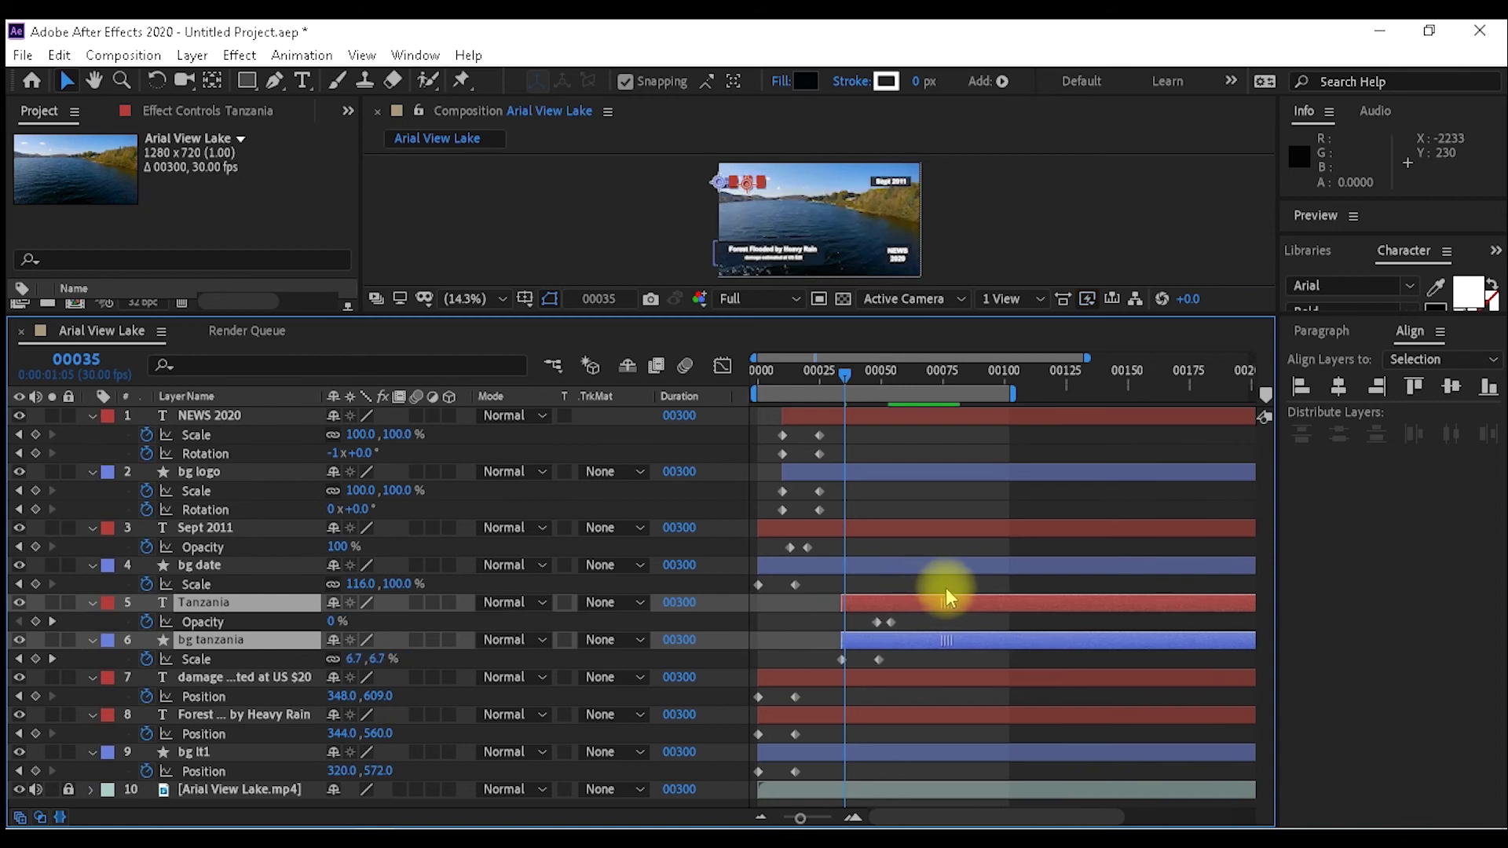
pyautogui.moveTo(934, 590); pyautogui.dragTo(953, 589)
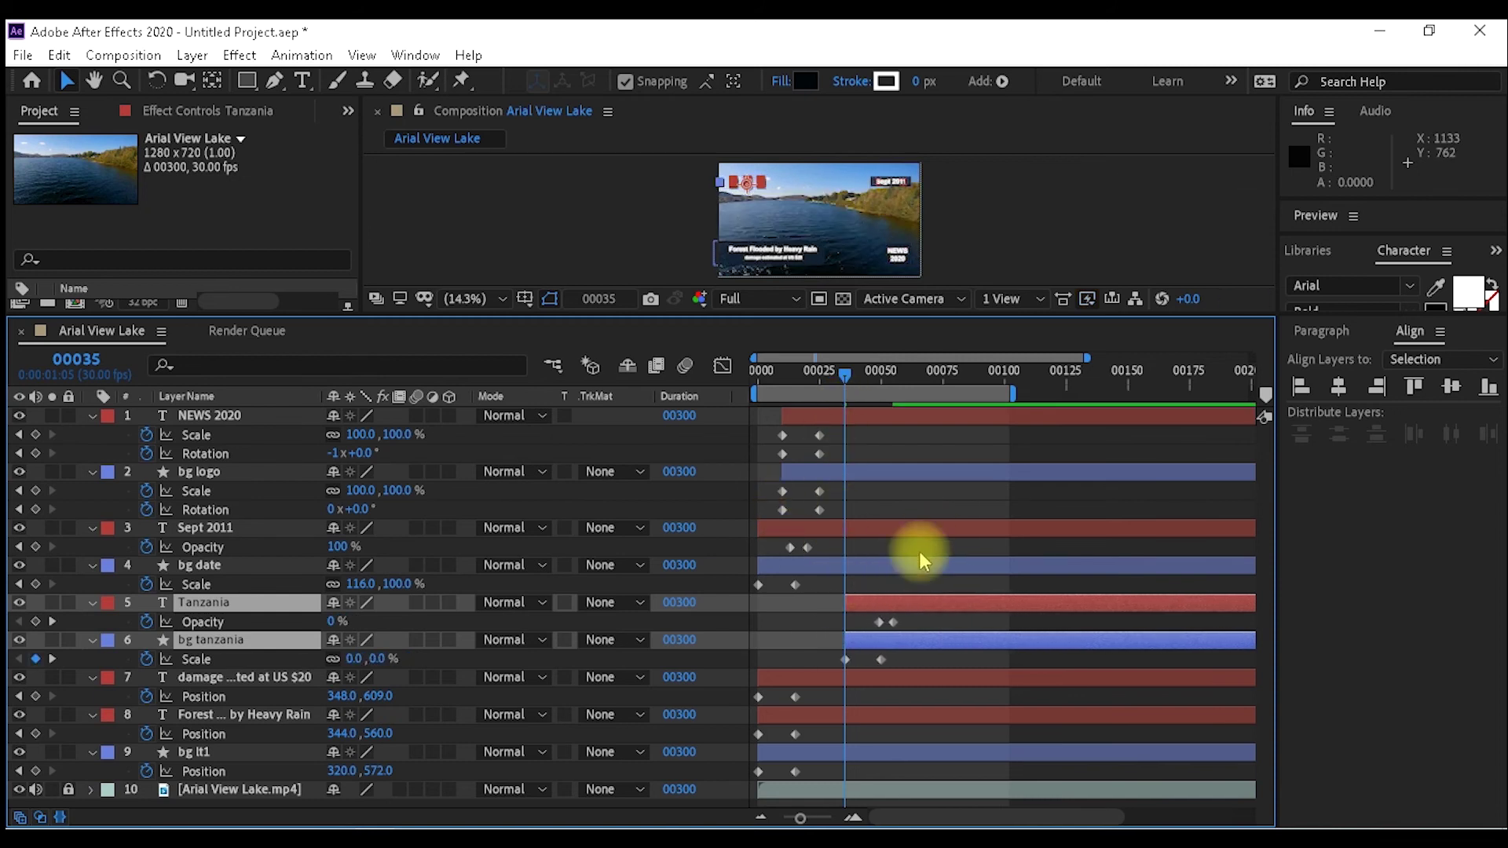
# Shift the bg date and Sept 2011 layers to also start at frame 35.
pyautogui.click(217, 565)
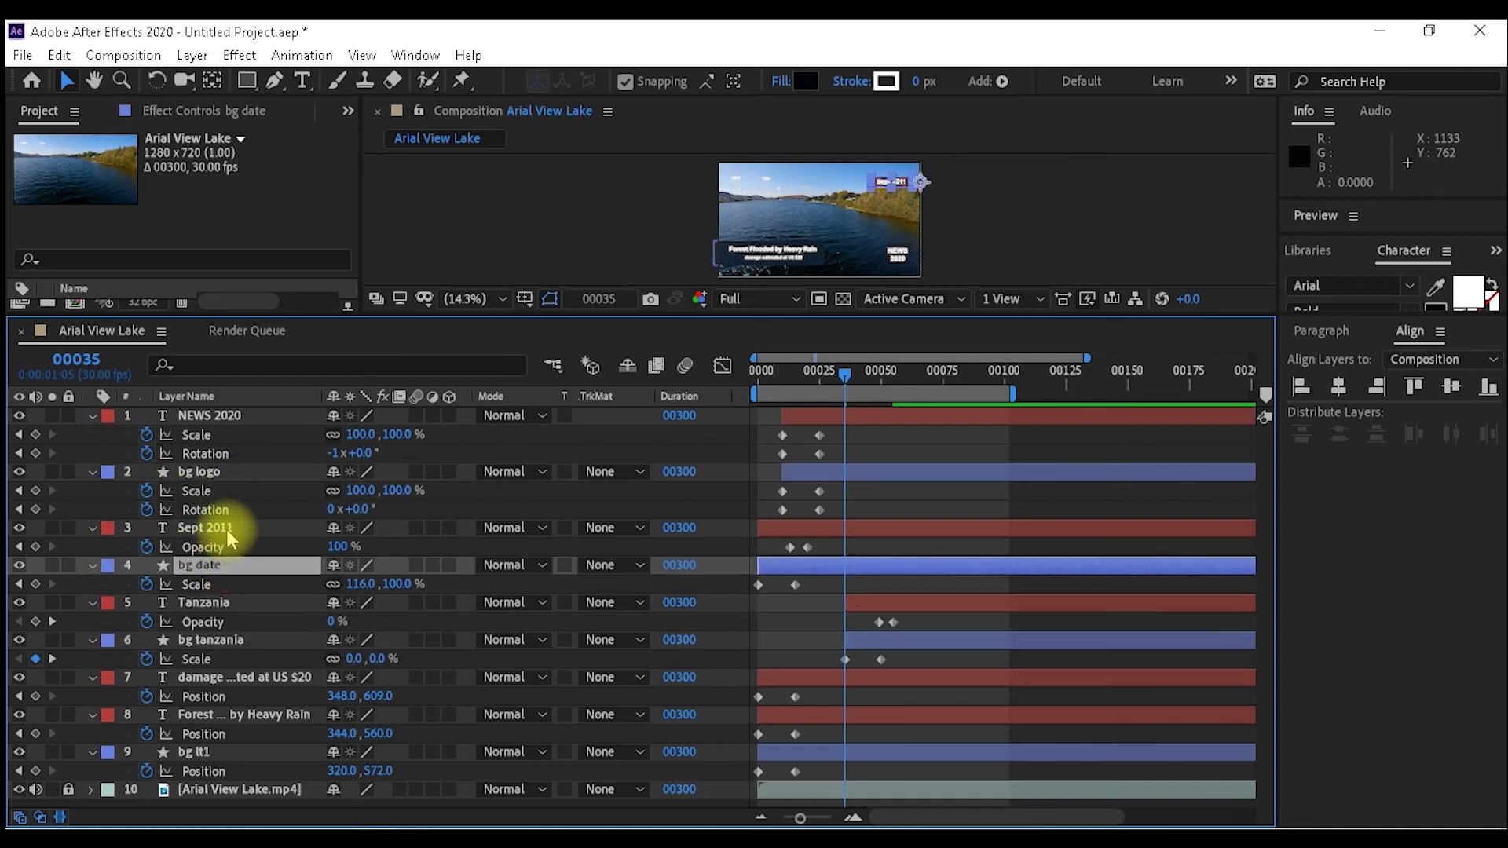
pyautogui.keyDown('ctrl'); pyautogui.click(227, 530); pyautogui.keyUp('ctrl')
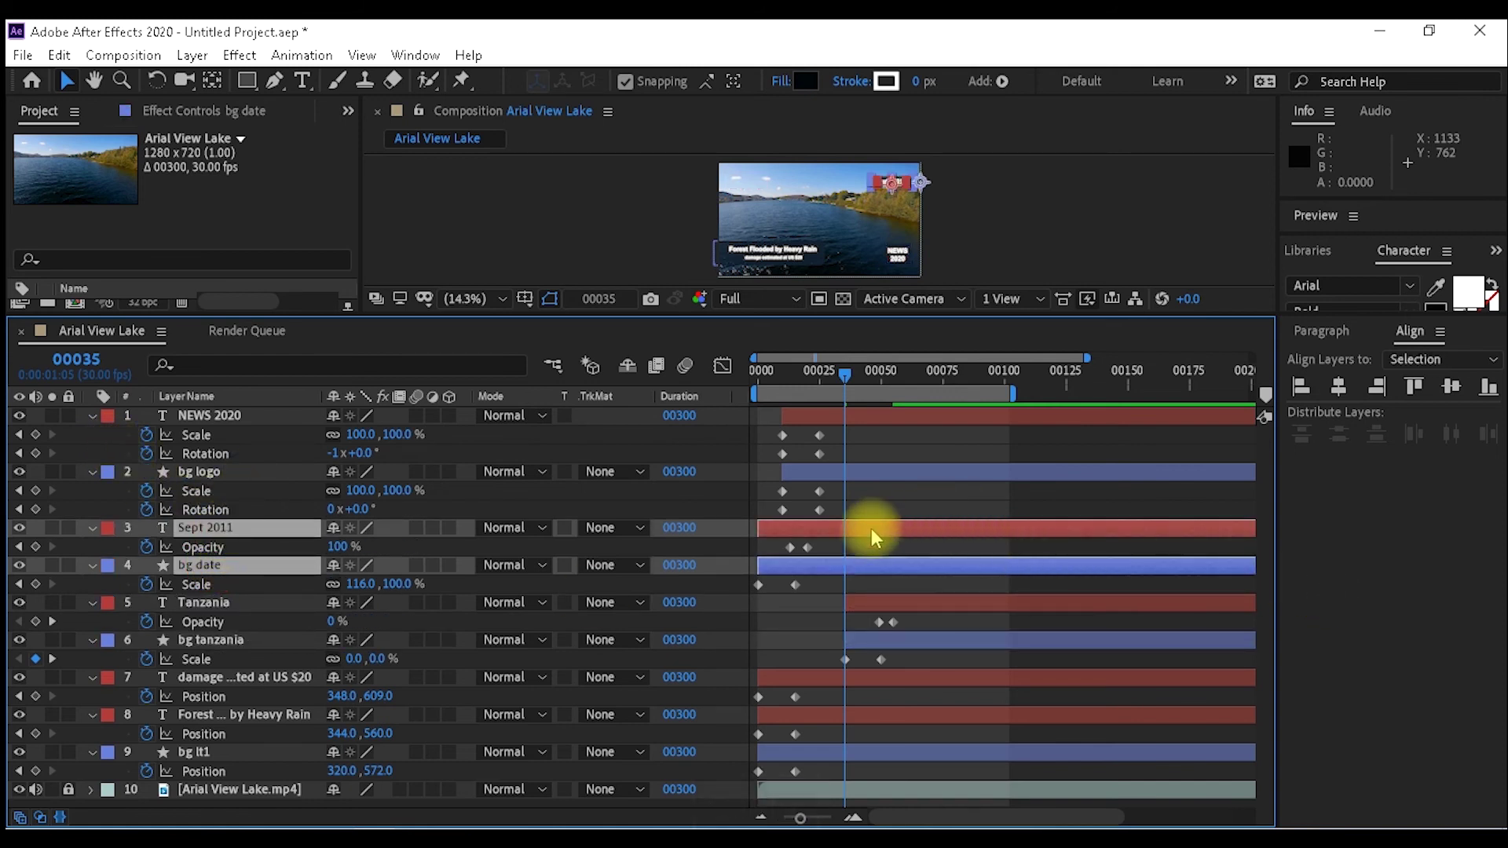
pyautogui.moveTo(871, 525); pyautogui.dragTo(958, 519)
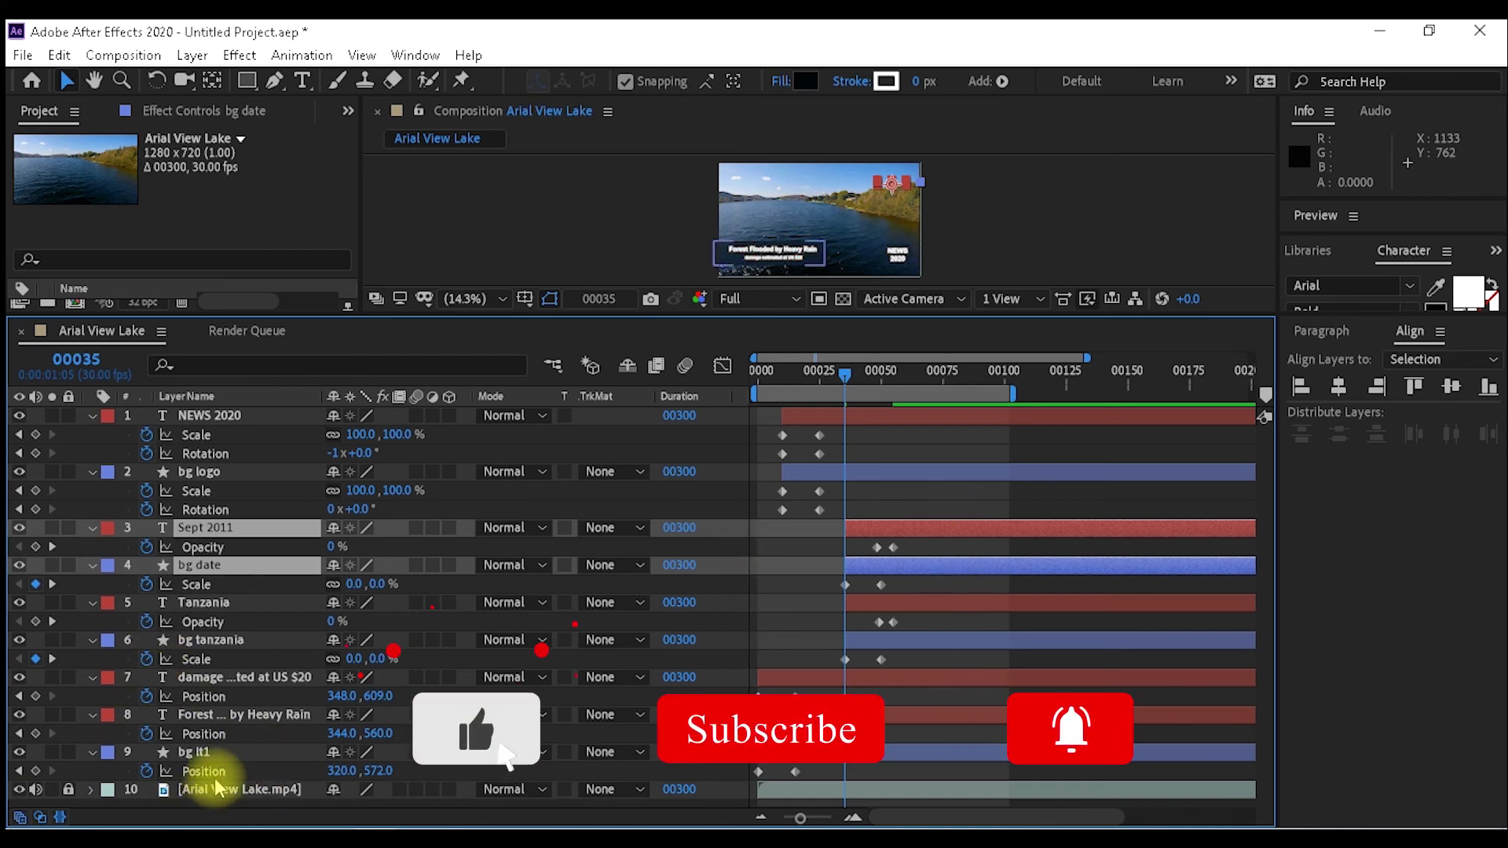
# Move bg lt1, the Forest Flooded headline and the damage caption to start at frame 59 (+24 frames).
pyautogui.click(203, 753)
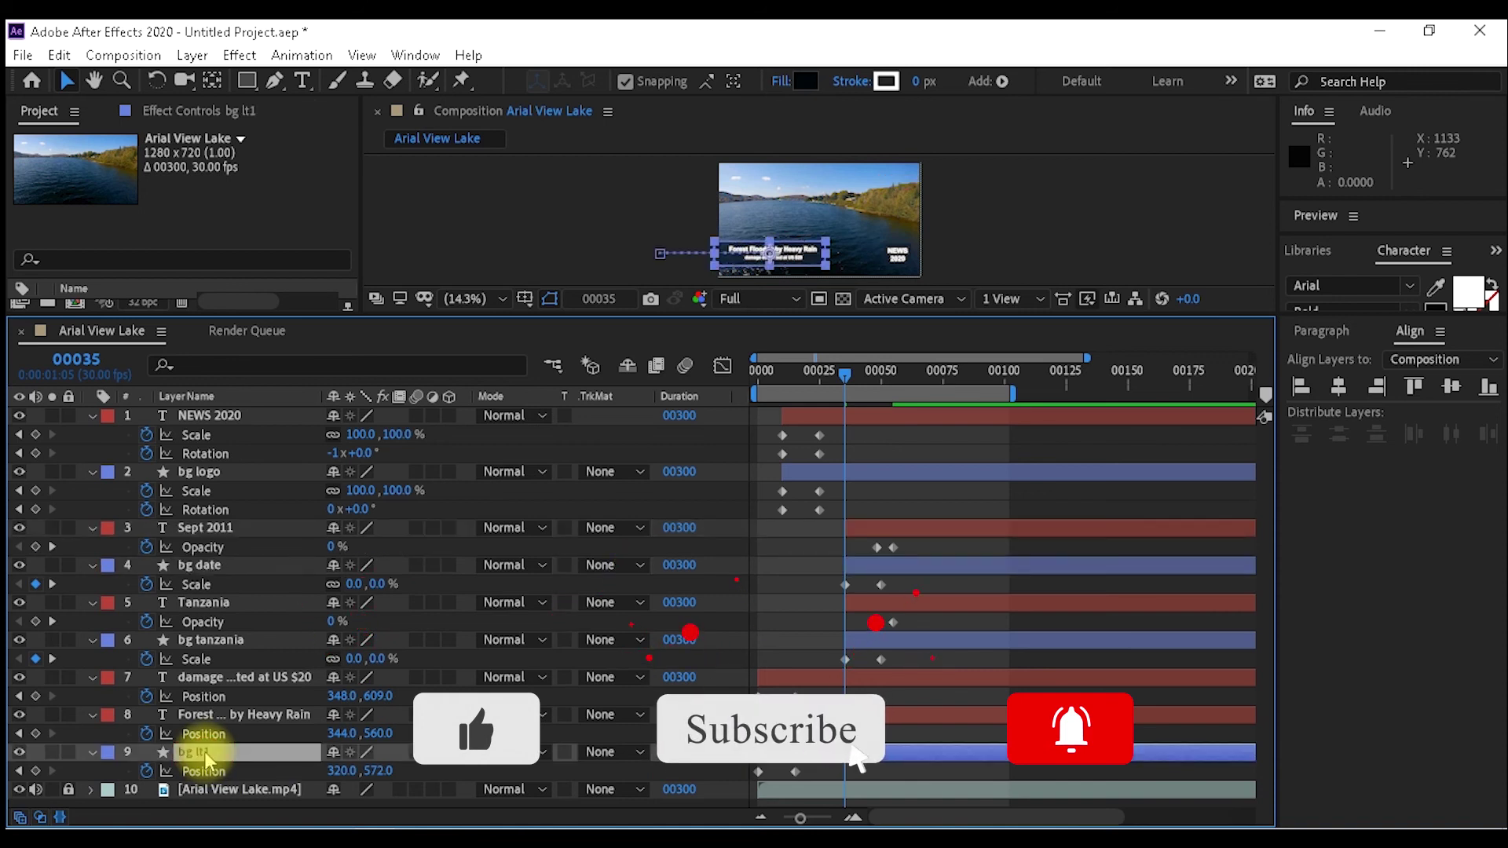
pyautogui.keyDown('shift'); pyautogui.click(209, 715); pyautogui.keyUp('shift')
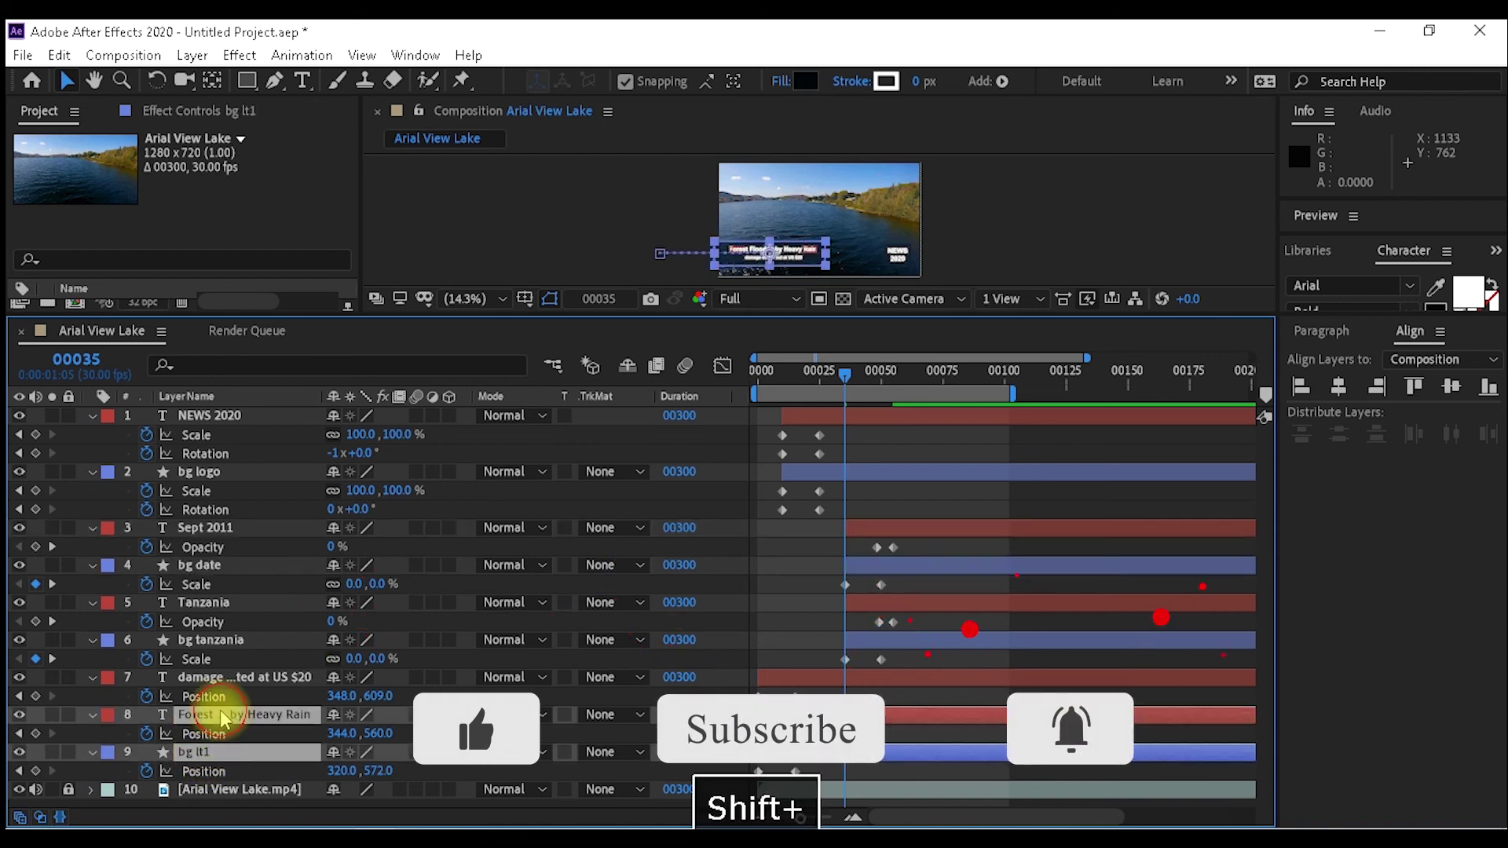
pyautogui.keyDown('shift'); pyautogui.click(236, 678); pyautogui.keyUp('shift')
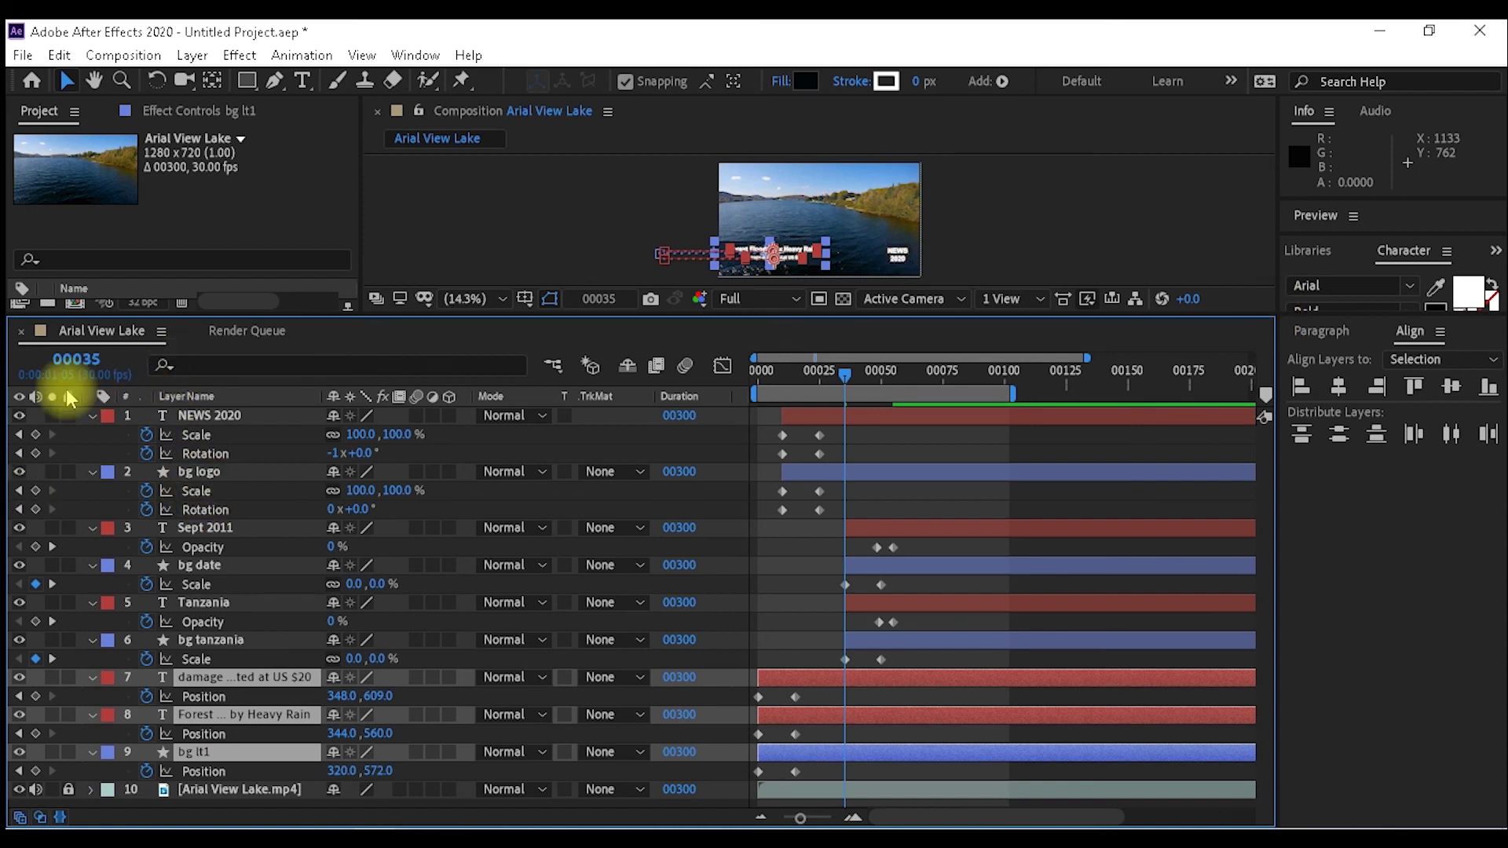
pyautogui.click(77, 360)
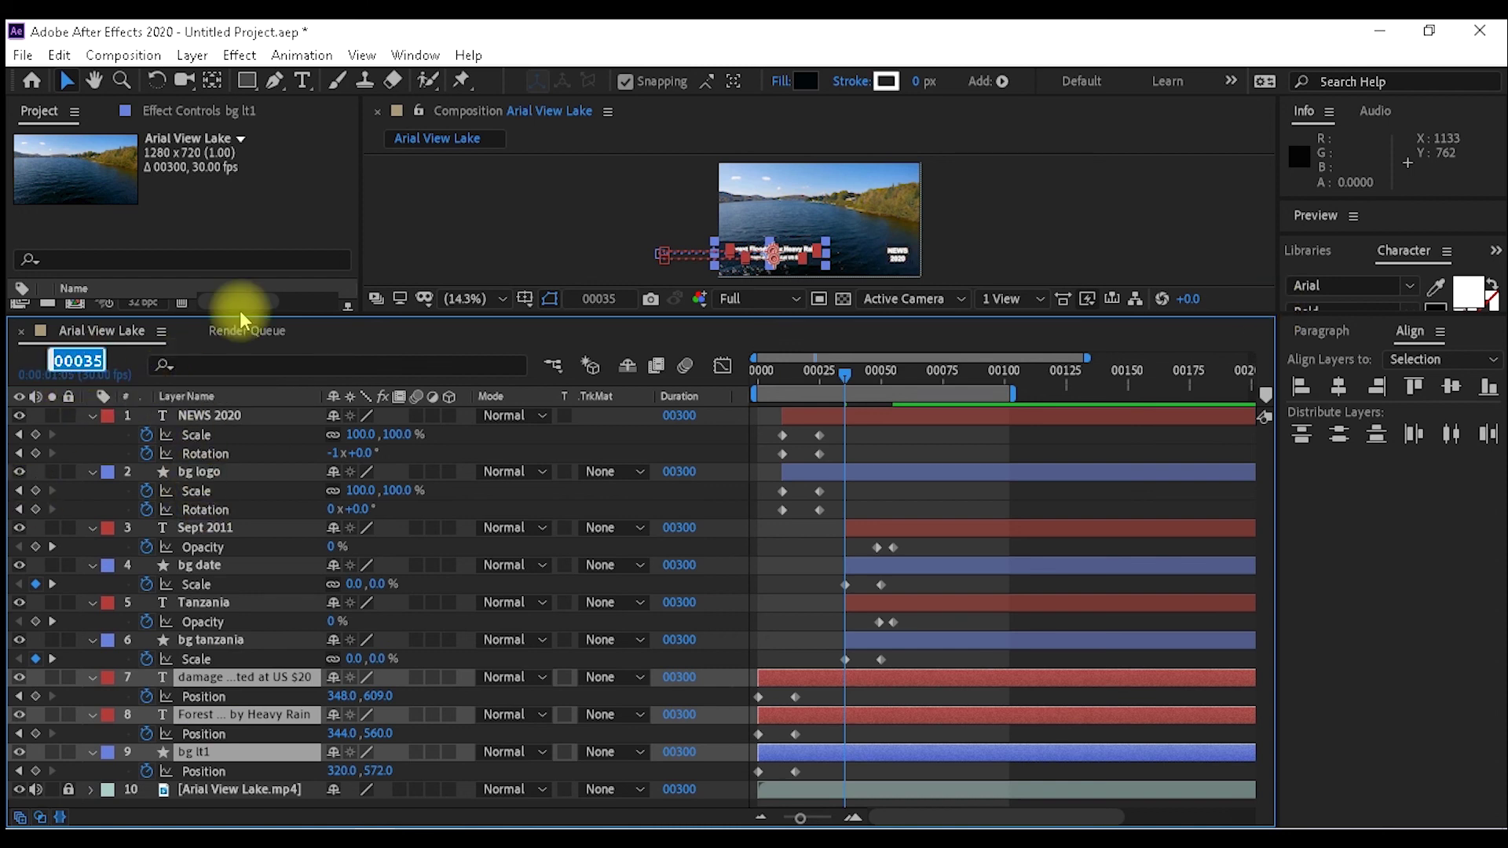
pyautogui.write('+24')
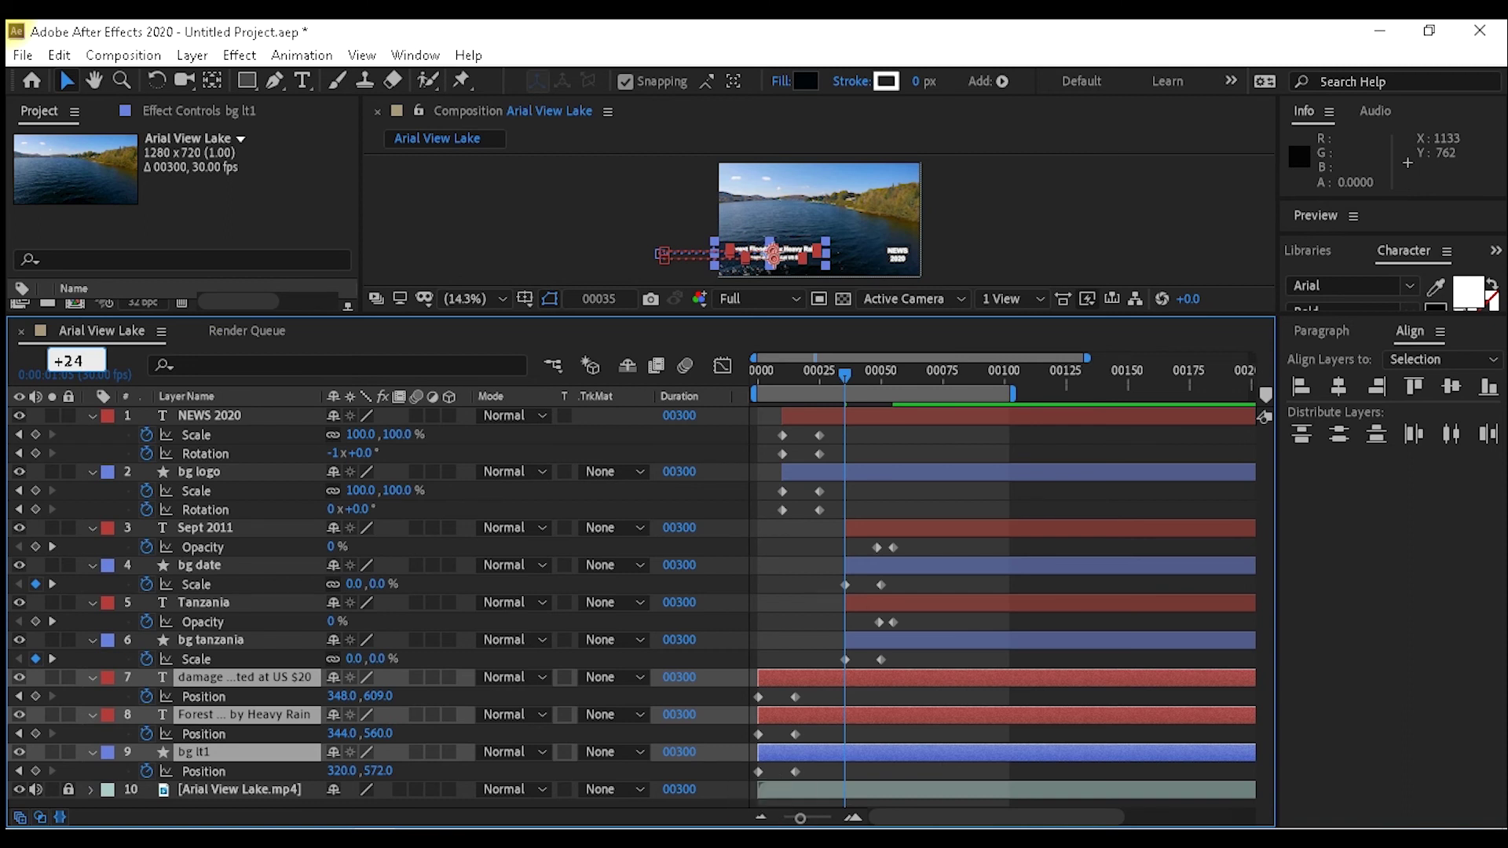
pyautogui.press('Return')
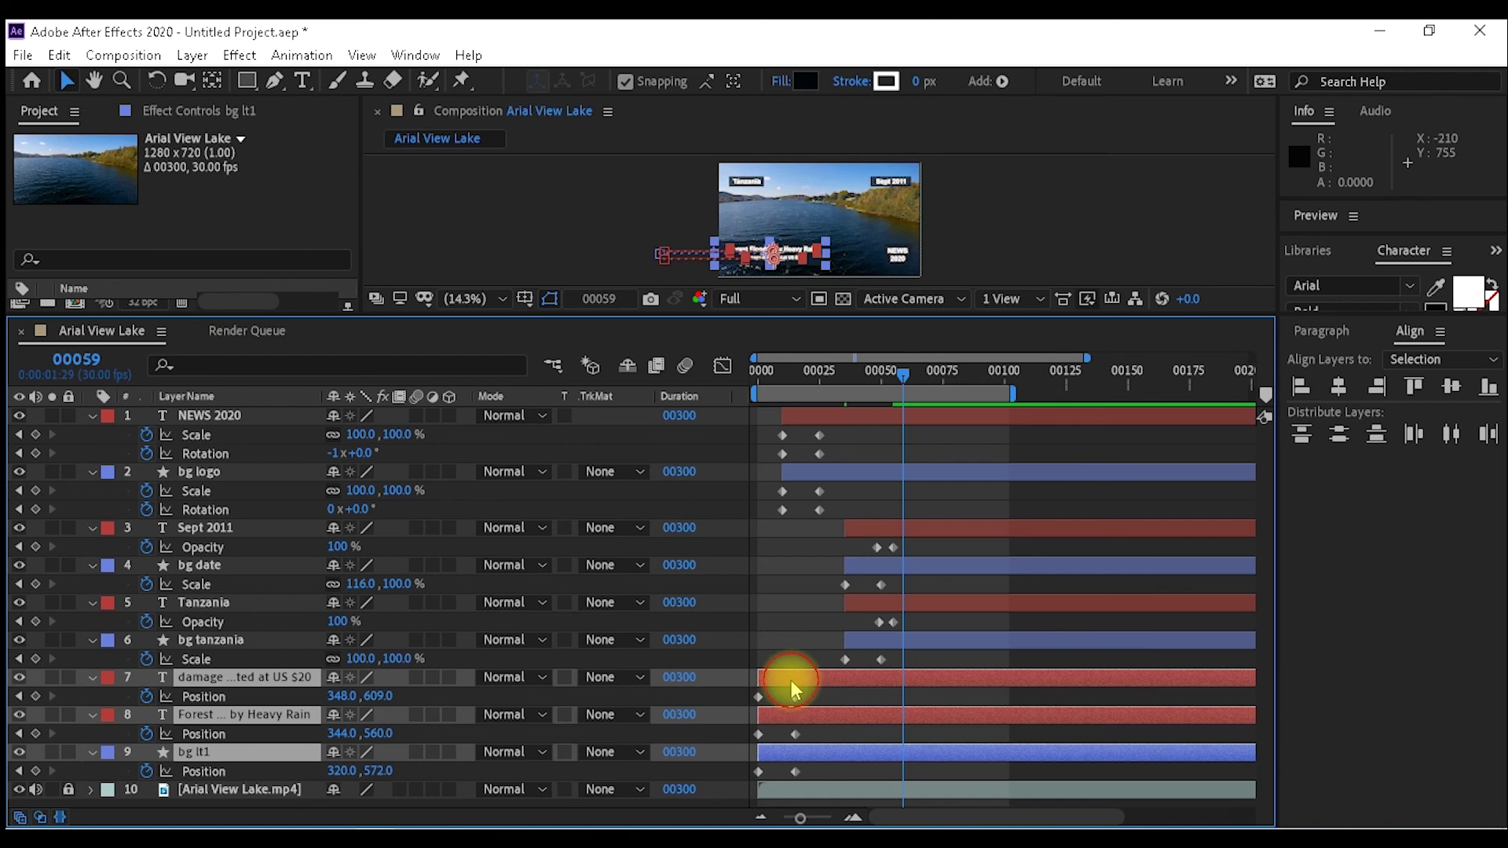
pyautogui.moveTo(790, 680); pyautogui.dragTo(936, 676)
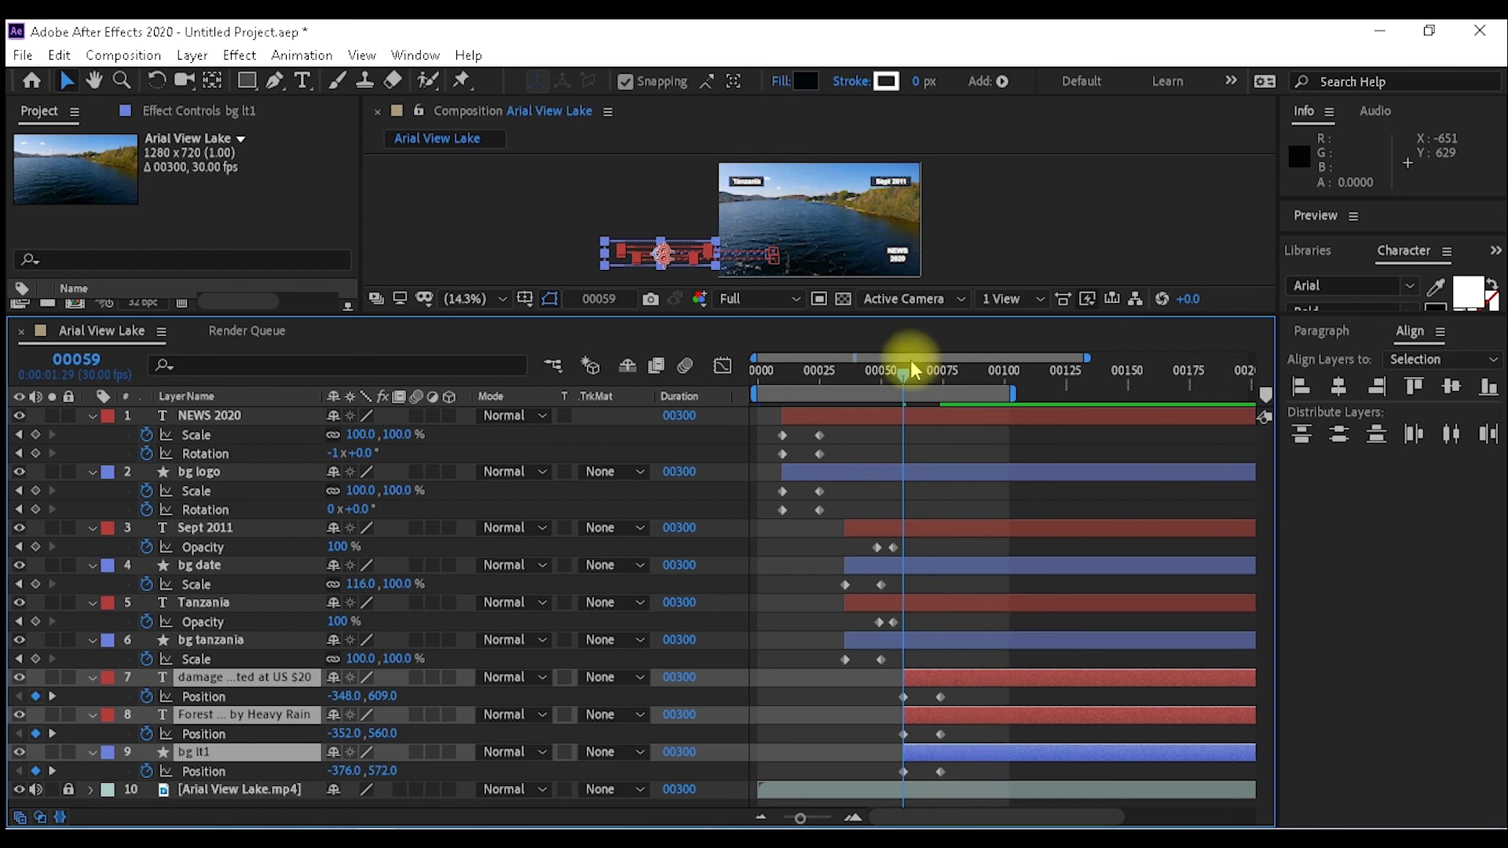
# Delay only the Forest Flooded by Heavy Rain headline to start at frame 69.
pyautogui.click(80, 360)
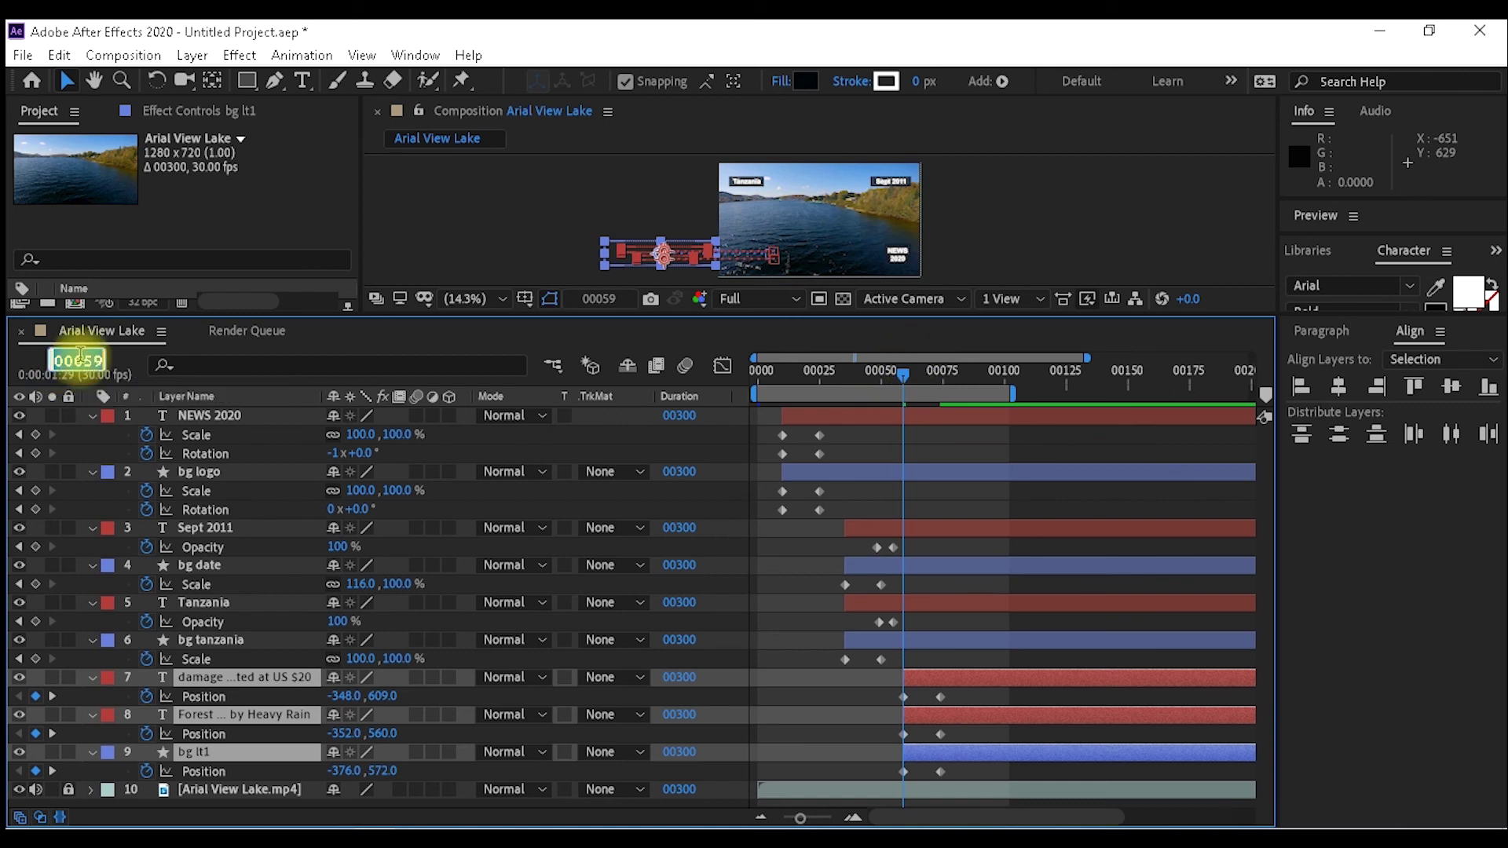
pyautogui.write('69')
pyautogui.press('Return')
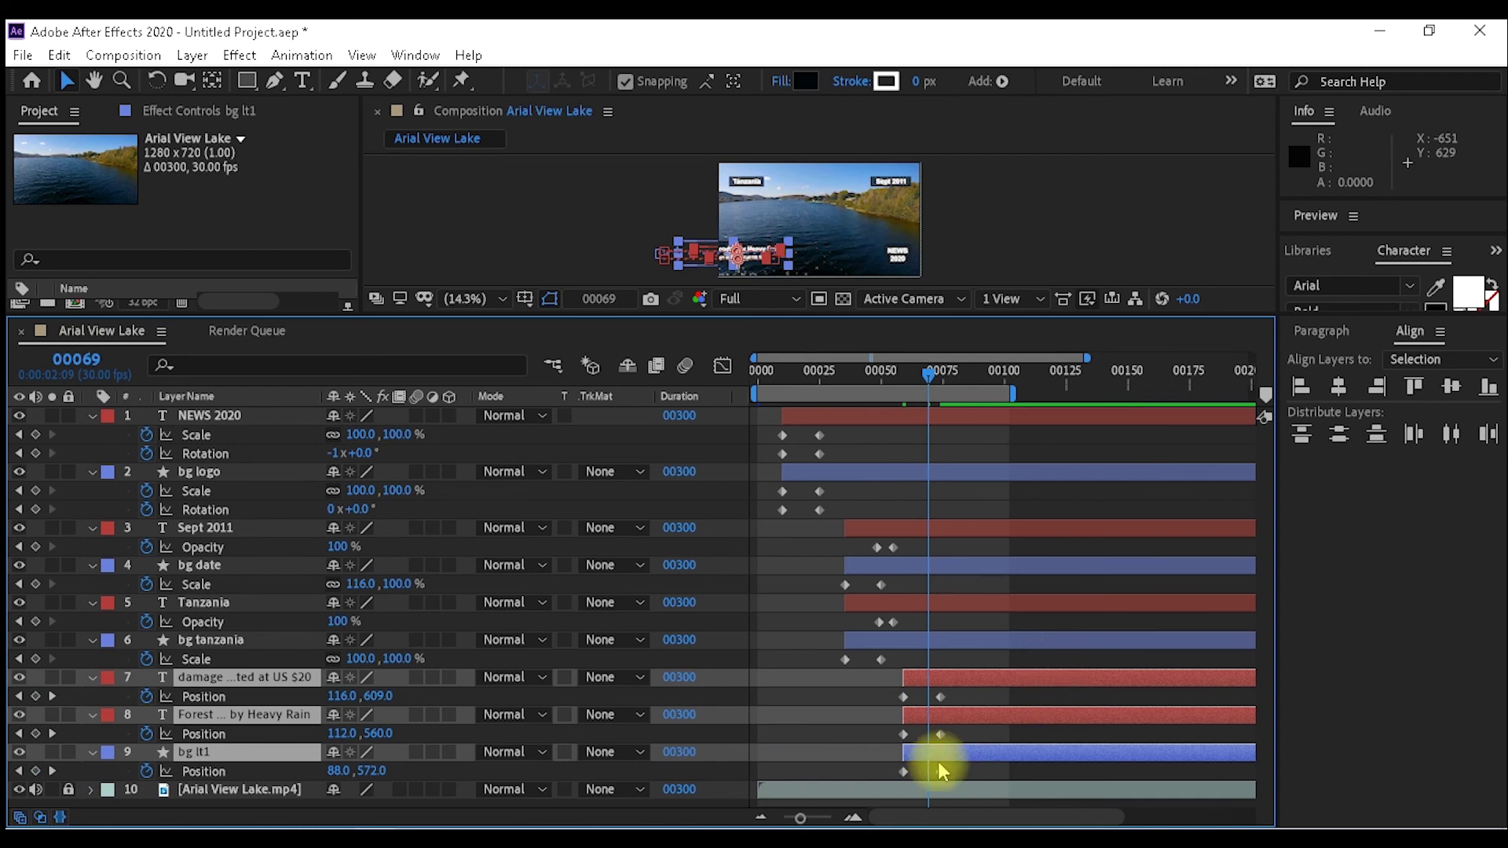
pyautogui.click(951, 714)
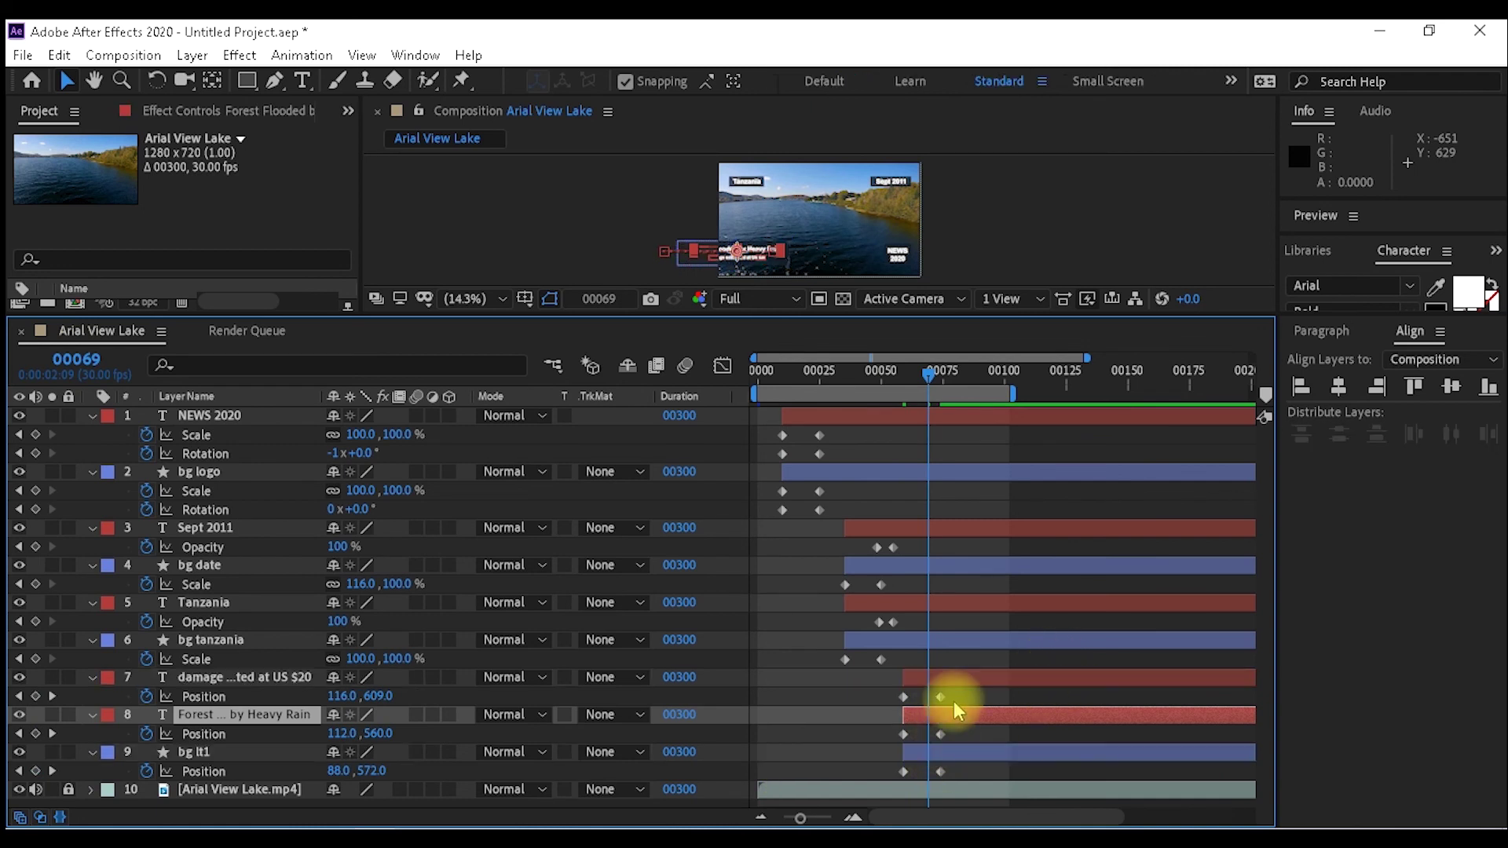
pyautogui.moveTo(954, 711); pyautogui.dragTo(975, 706)
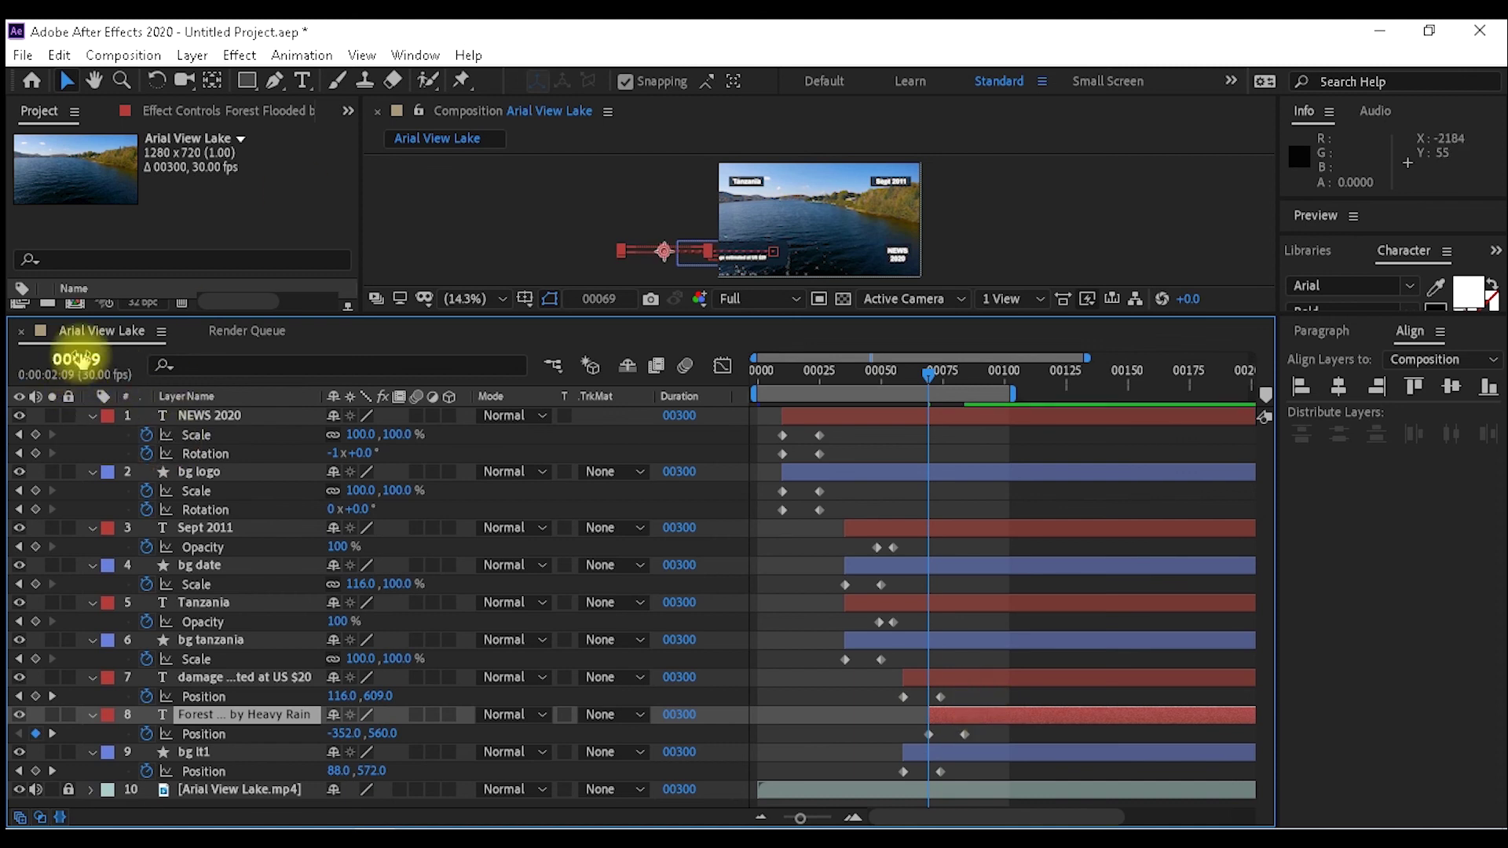
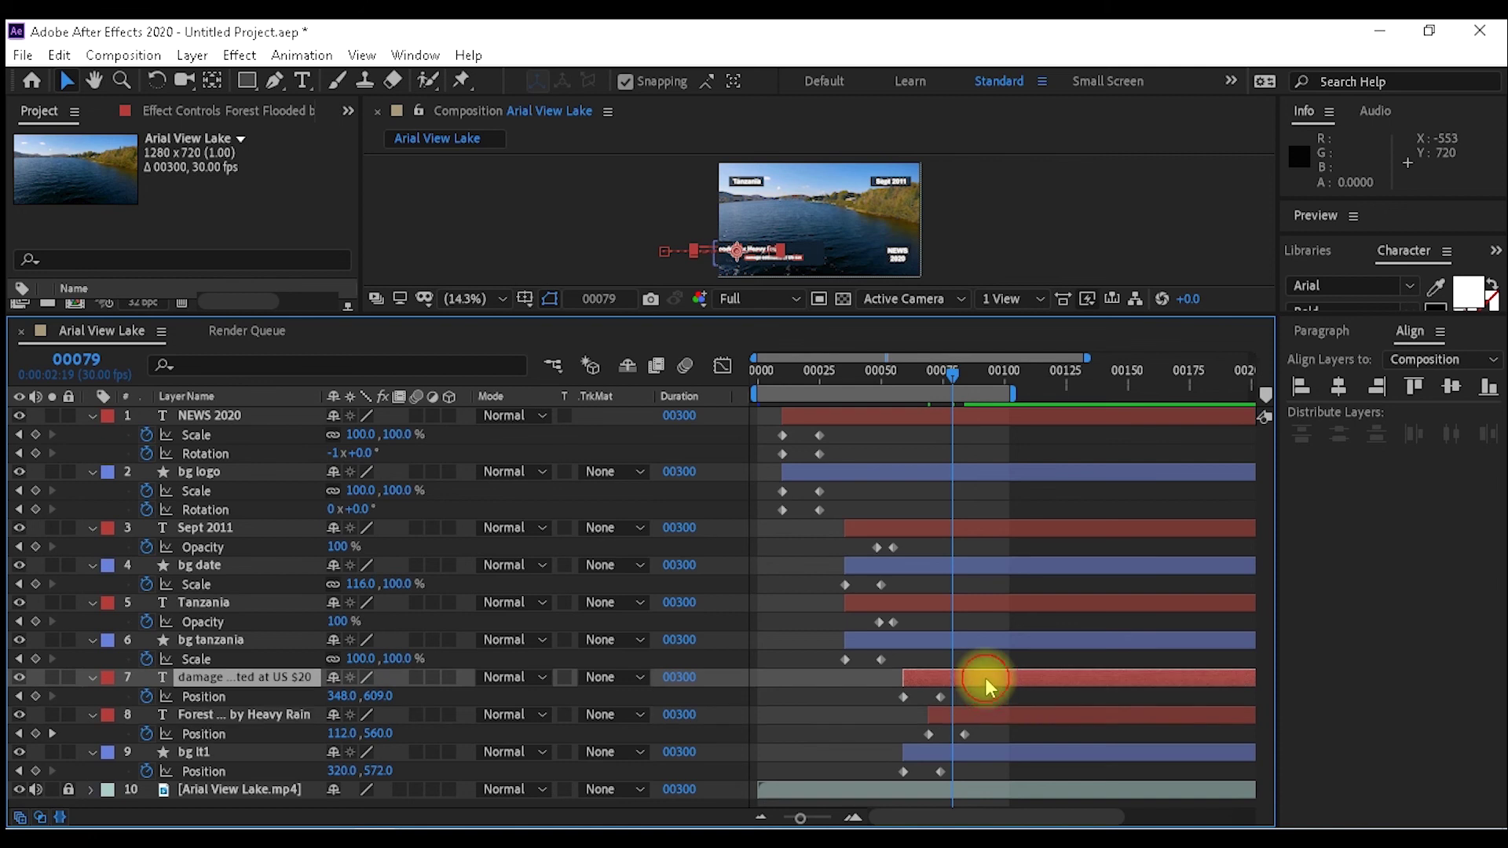
# Preview the staggered lower-third animations to about frame 102 and enlarge the composition viewer.
pyautogui.press('space')
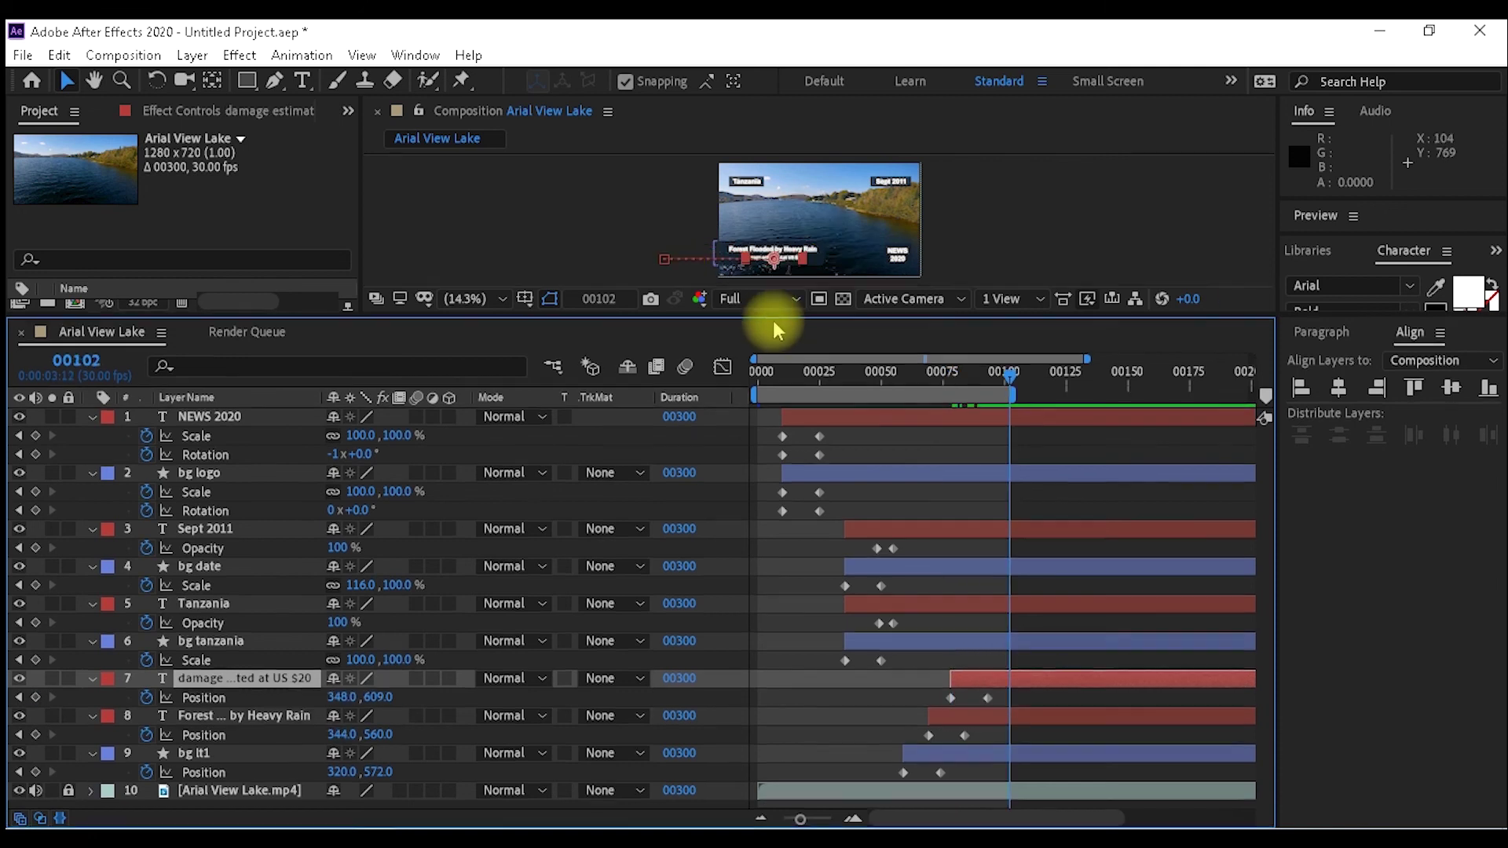
pyautogui.moveTo(772, 314); pyautogui.dragTo(783, 601)
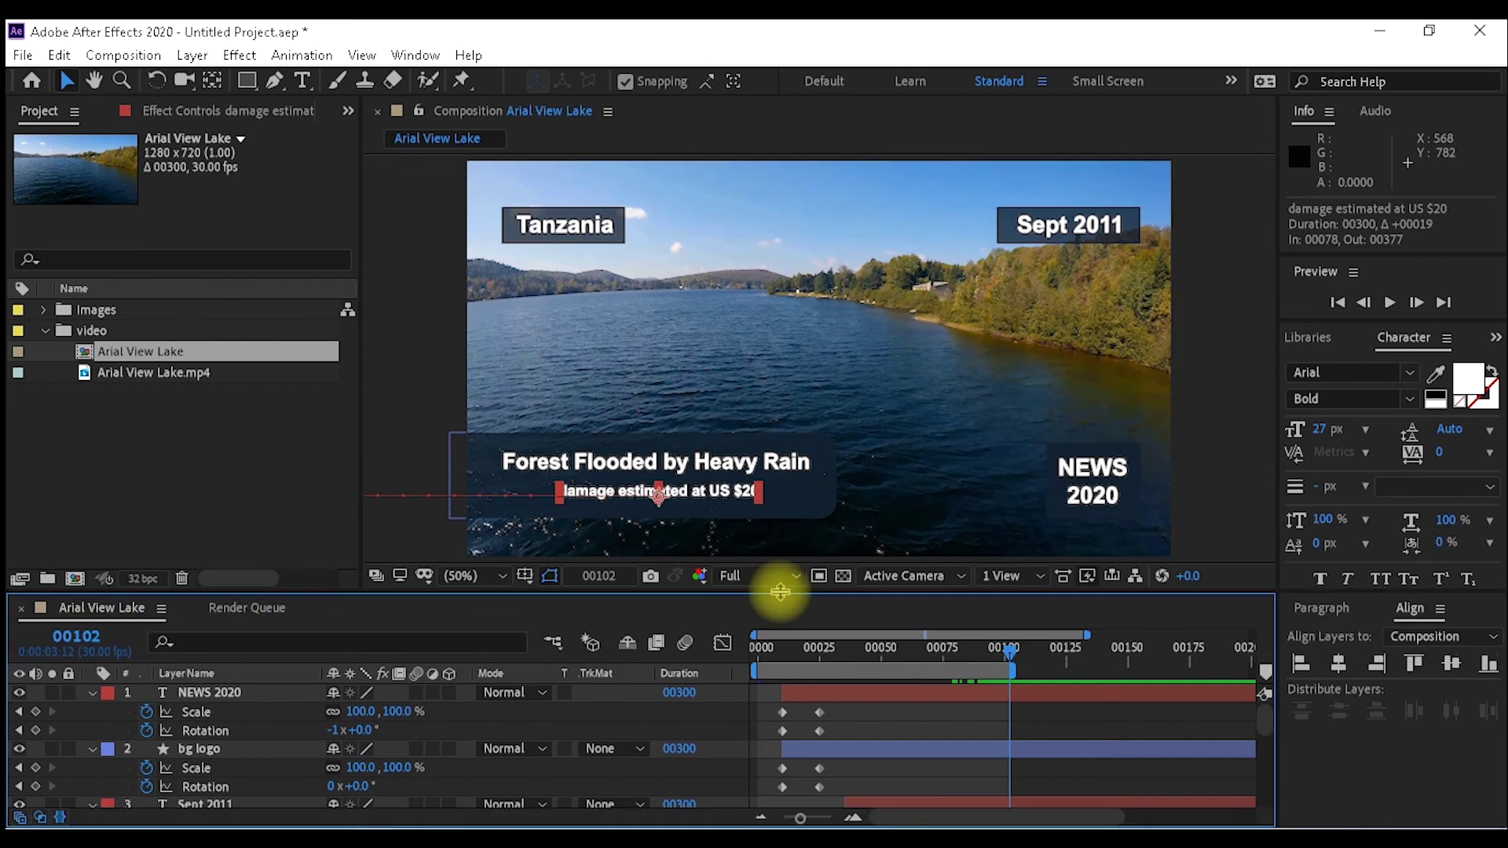
# Rewind the playhead to frame 0 and play a preview of the Arial View Lake composition.
pyautogui.moveTo(825, 649); pyautogui.dragTo(711, 651)
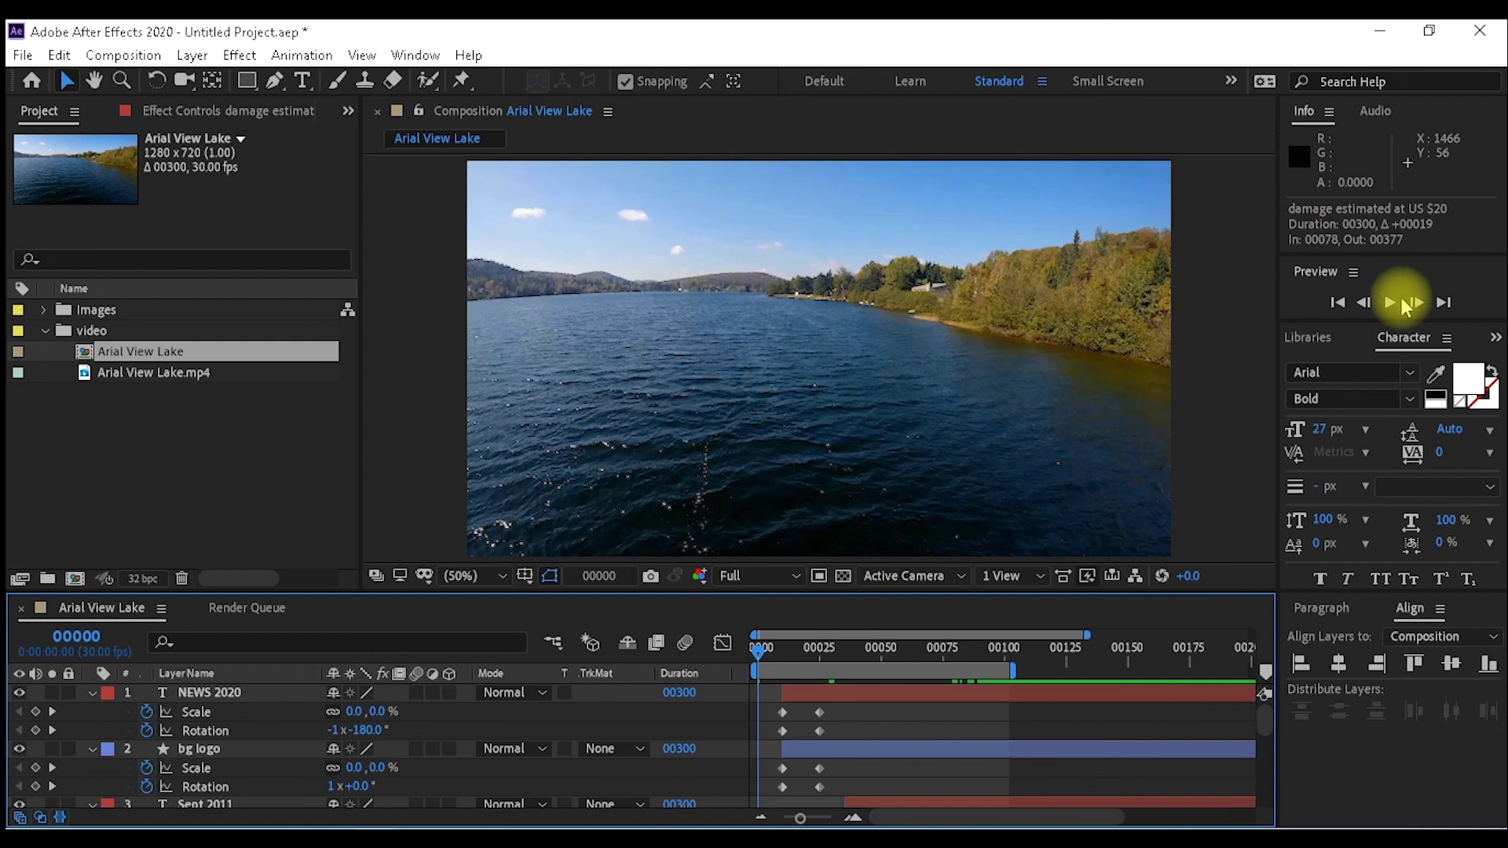
pyautogui.click(1390, 308)
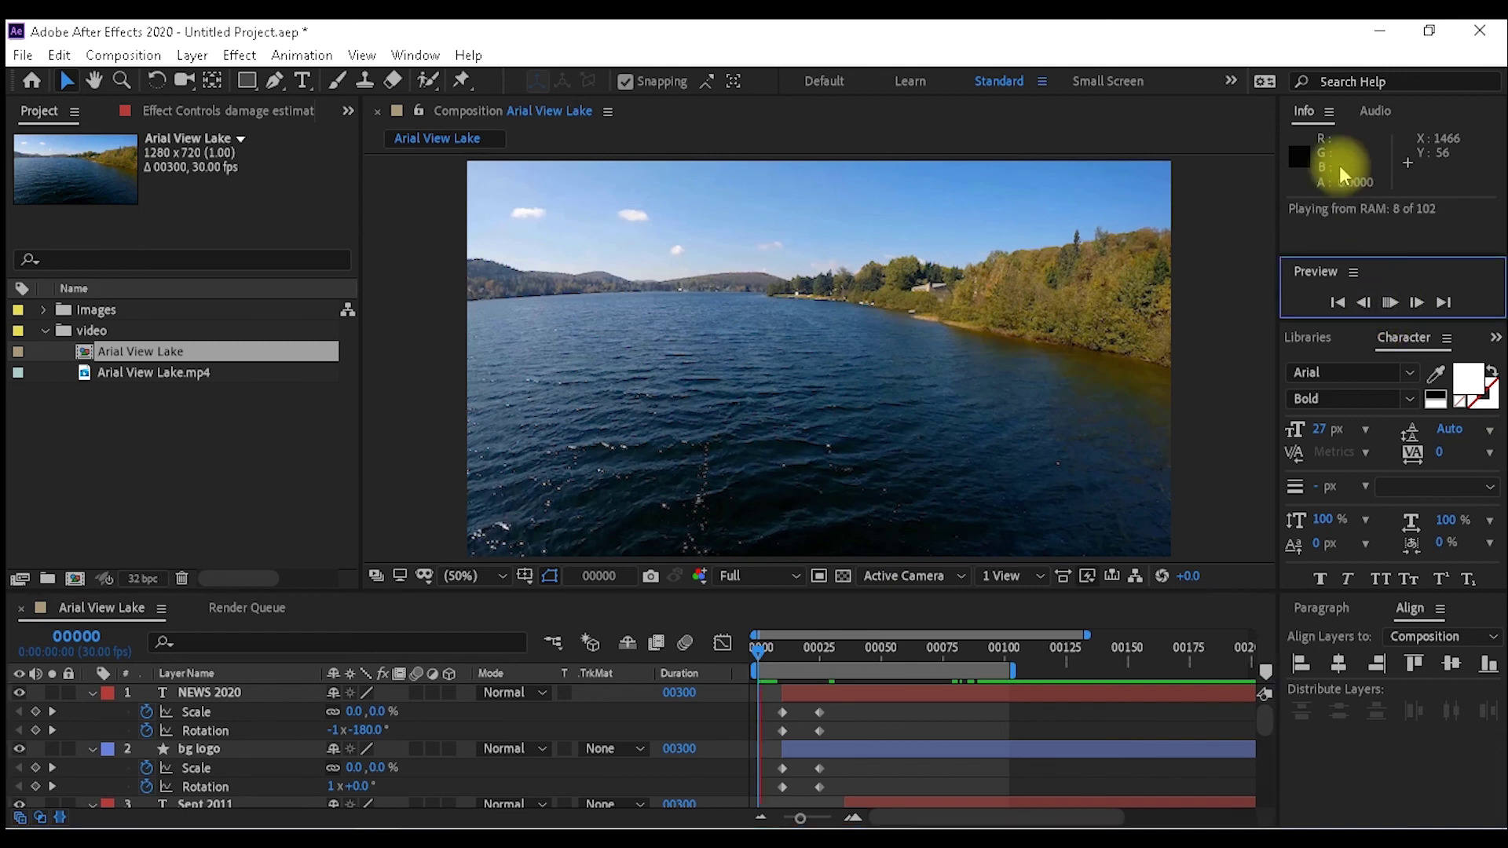